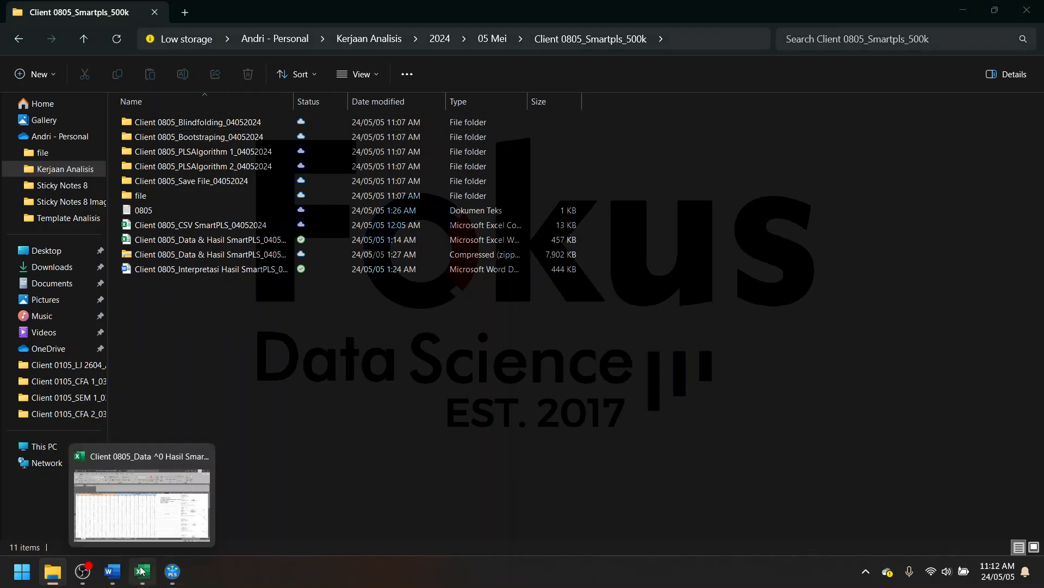
# - Switch to the Excel data workbook and examine the questionnaire indicator columns on the data sheet
pyautogui.click(142, 571)
pyautogui.hscroll(-3, 249, 399)
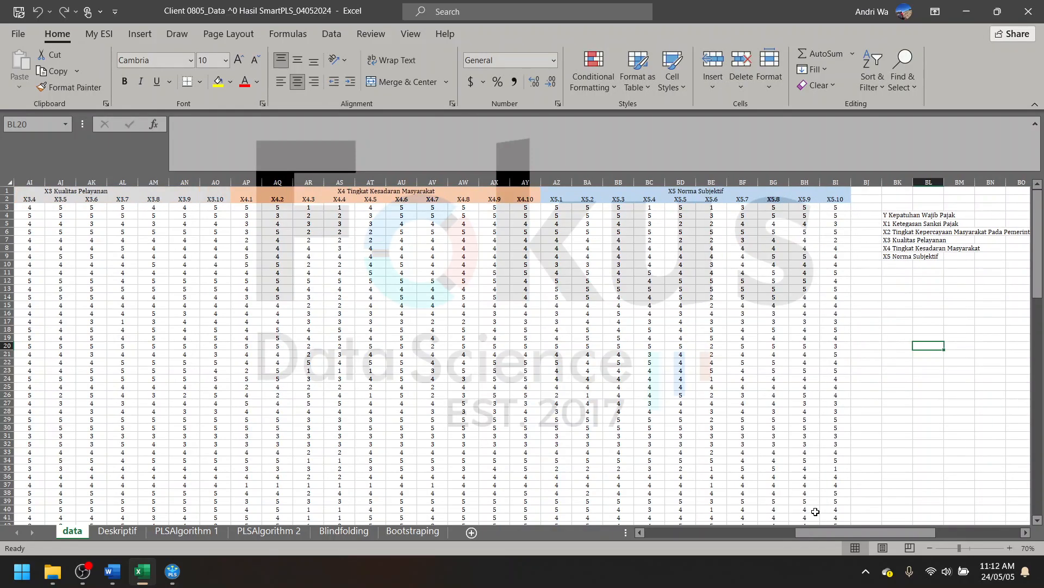
pyautogui.click(791, 537)
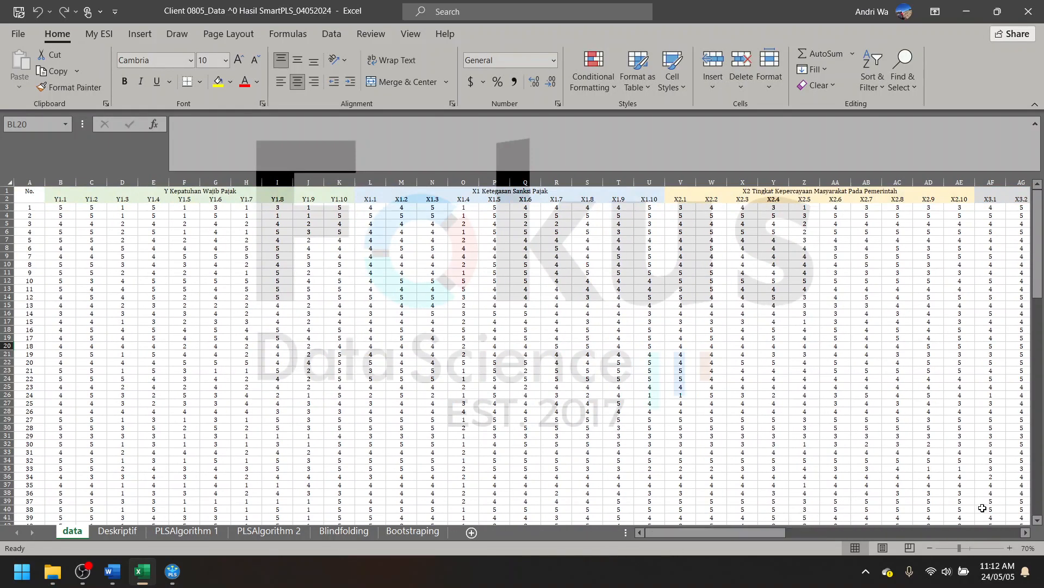
pyautogui.click(1009, 548)
pyautogui.click(1009, 548)
pyautogui.click(1009, 548)
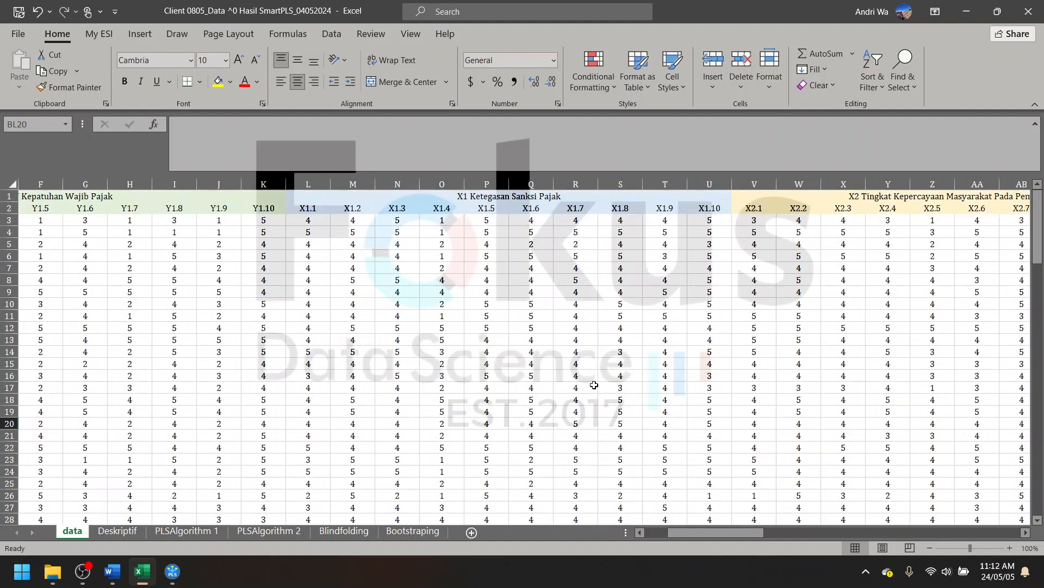
pyautogui.moveTo(707, 534); pyautogui.dragTo(639, 534)
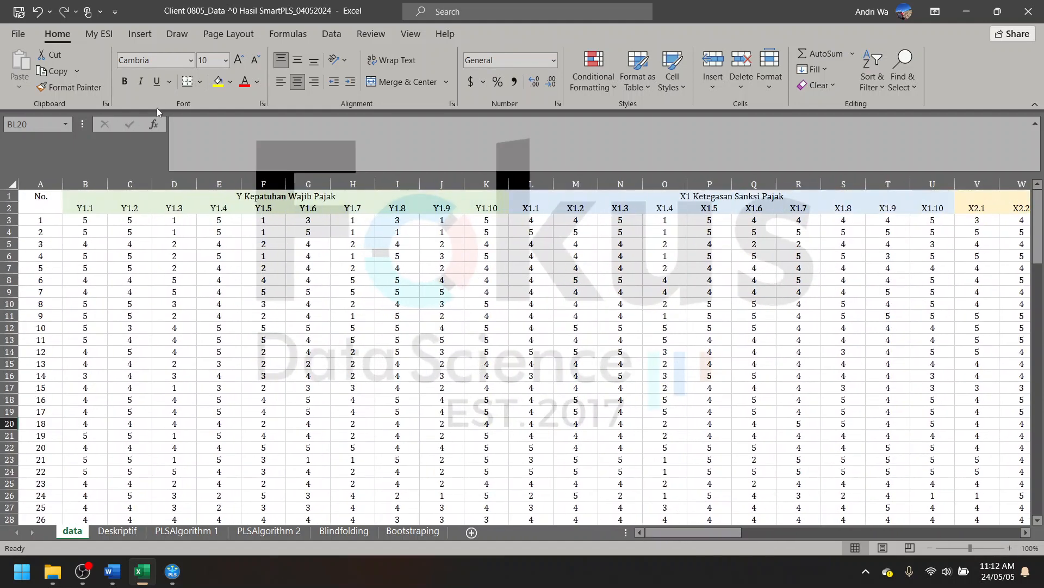
pyautogui.click(87, 209)
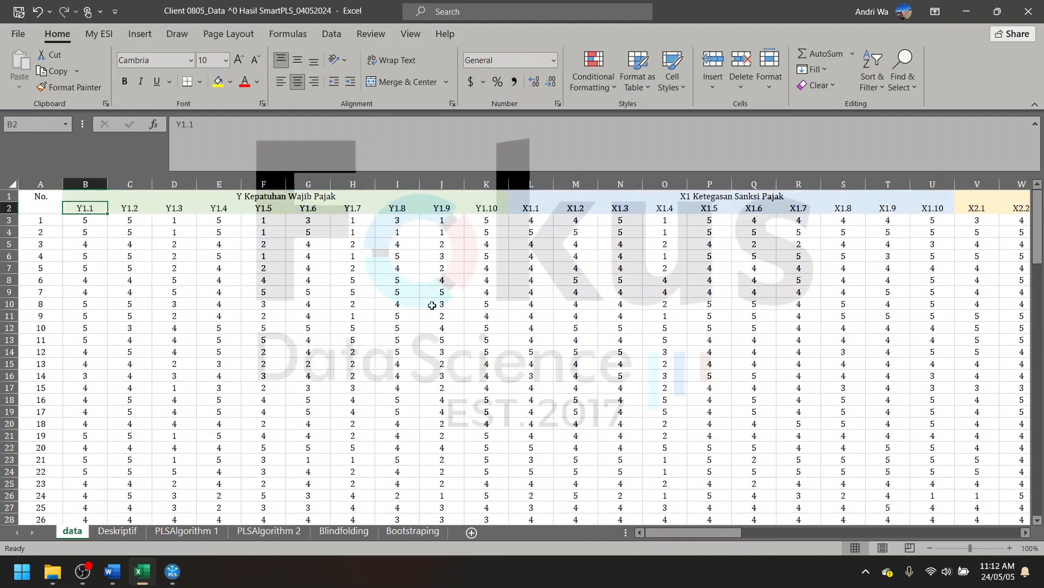
pyautogui.click(322, 388)
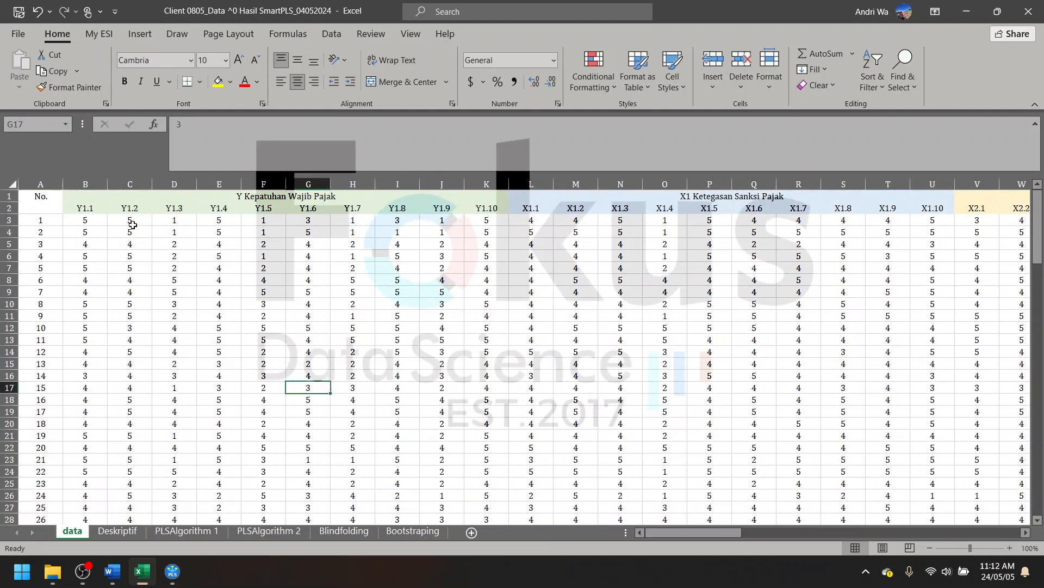
# - Copy the indicator headers and all responses on the data sheet, range B2:BI102, without the number column and variable titles
pyautogui.click(94, 211)
pyautogui.click(84, 278)
pyautogui.click(85, 211)
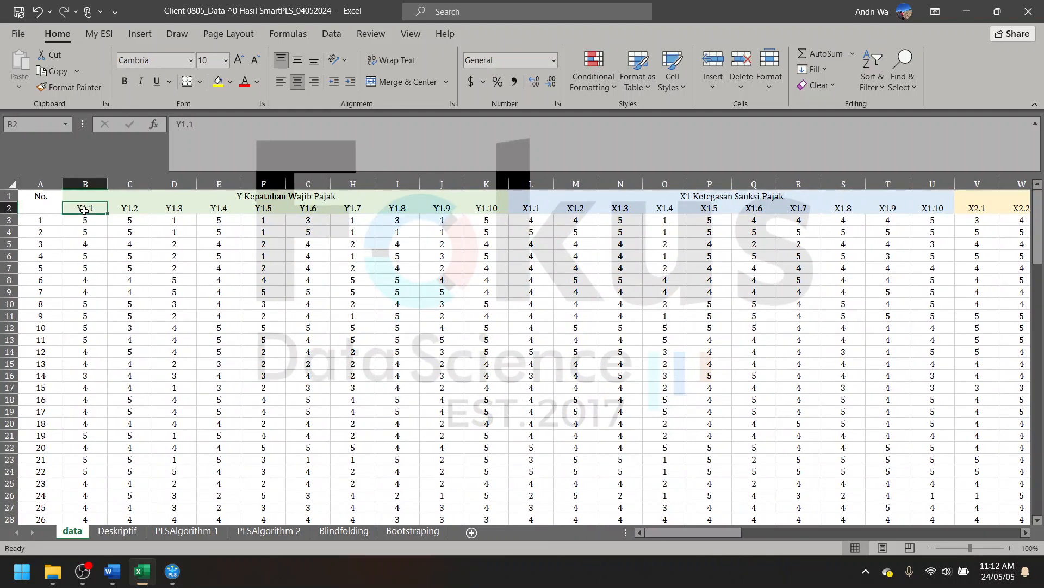
pyautogui.hscroll(5, 537, 373)
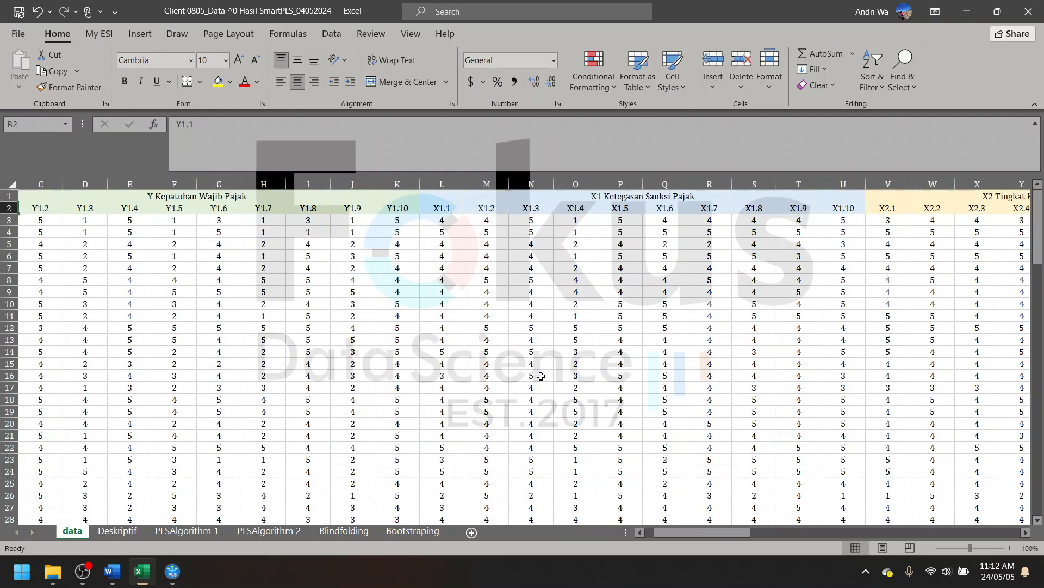
pyautogui.hscroll(12, 546, 377)
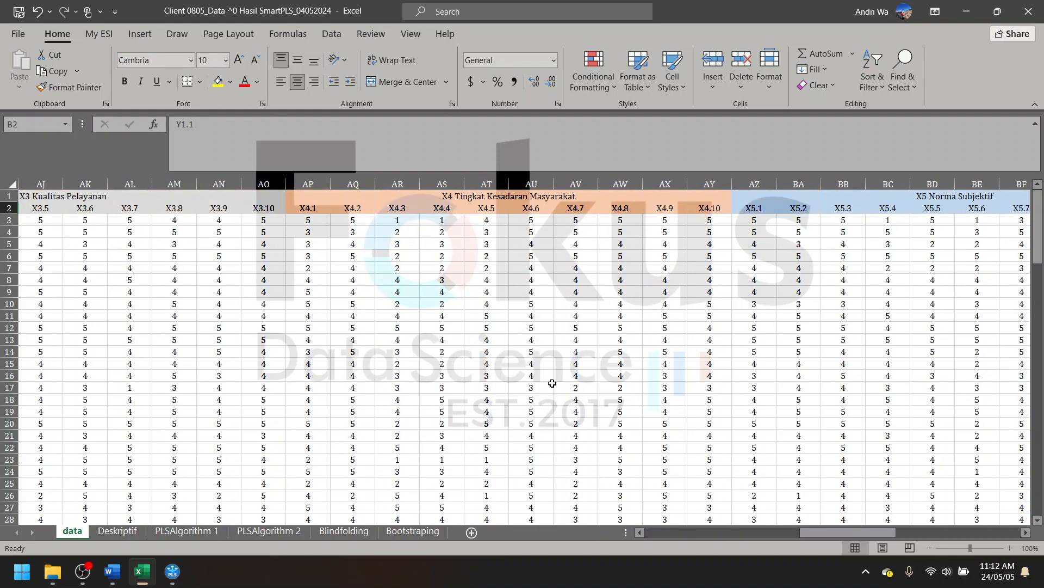
pyautogui.scroll(-20, 556, 385)
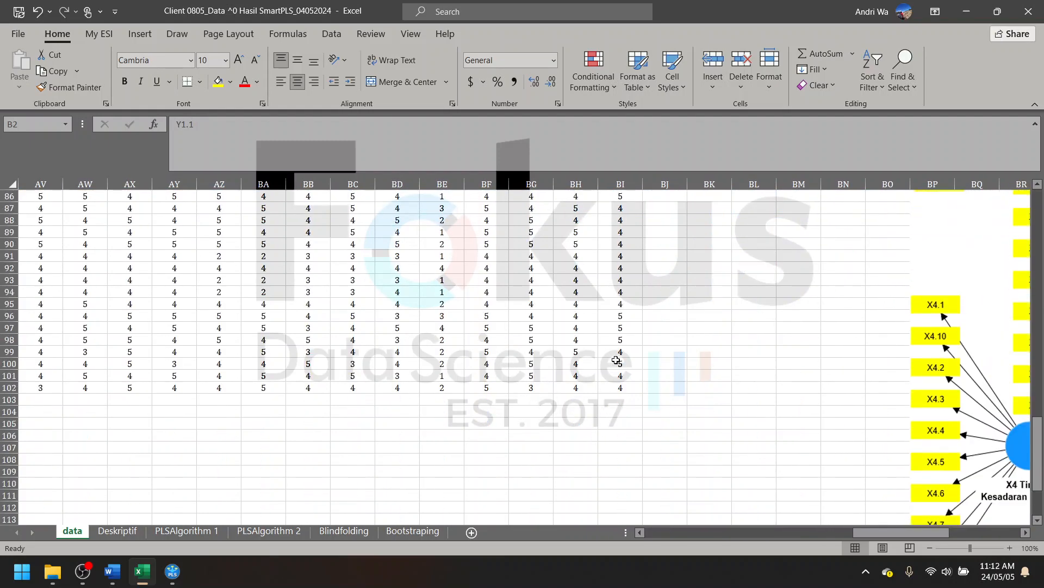
pyautogui.keyDown('shift'); pyautogui.click(621, 391); pyautogui.keyUp('shift')
pyautogui.hotkey('ctrl', 'c')
pyautogui.rightClick(621, 393)
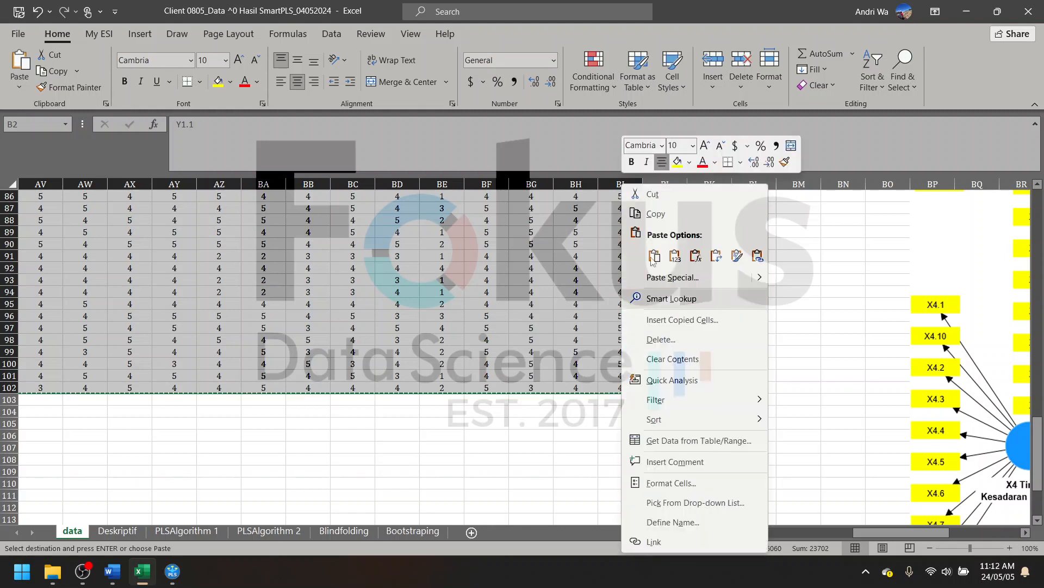
pyautogui.click(657, 214)
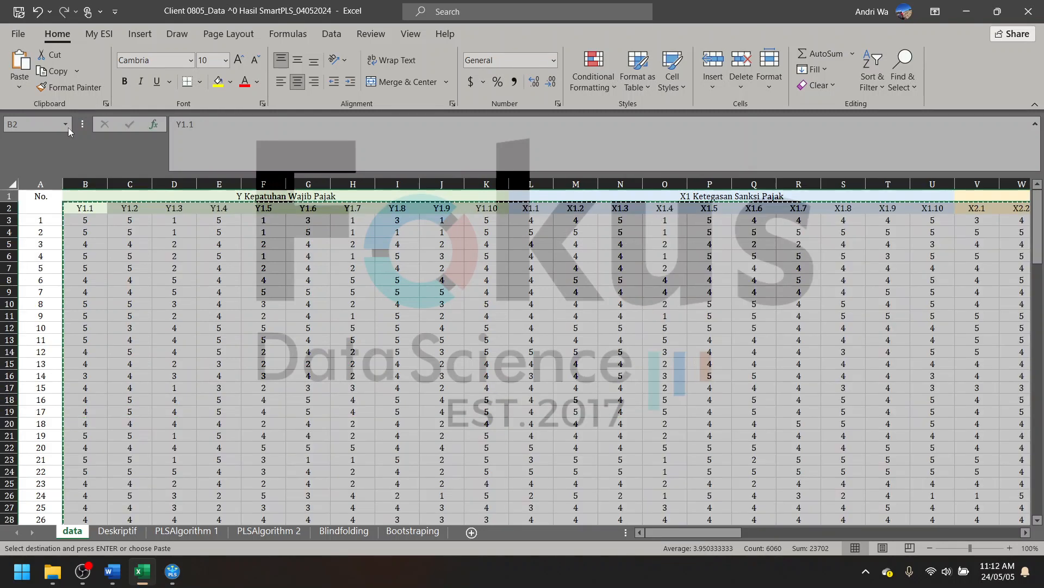
# - Create a blank workbook and paste the copied indicator data as values starting at A1
pyautogui.click(19, 33)
pyautogui.click(169, 138)
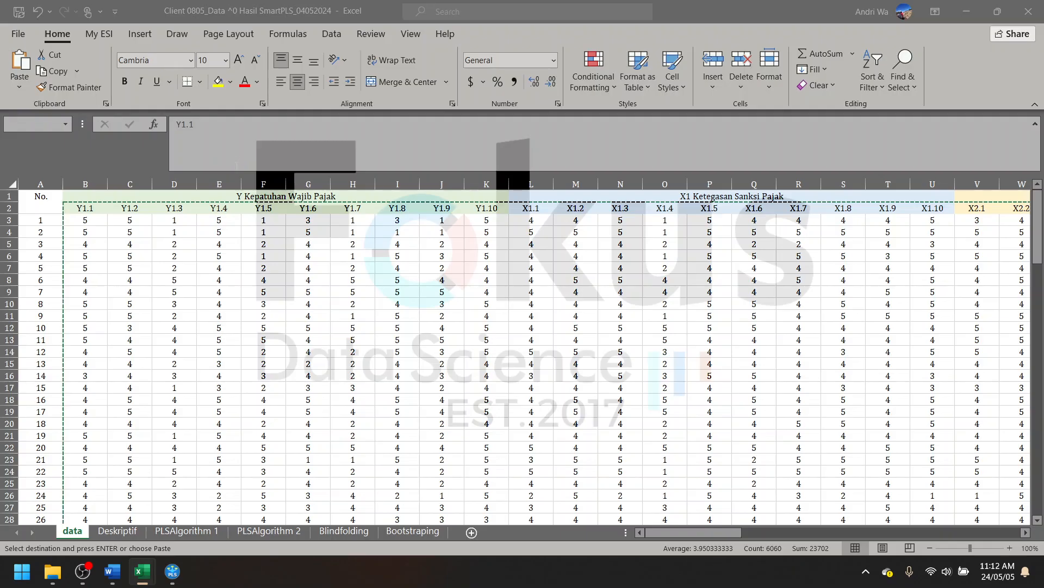
pyautogui.rightClick(54, 196)
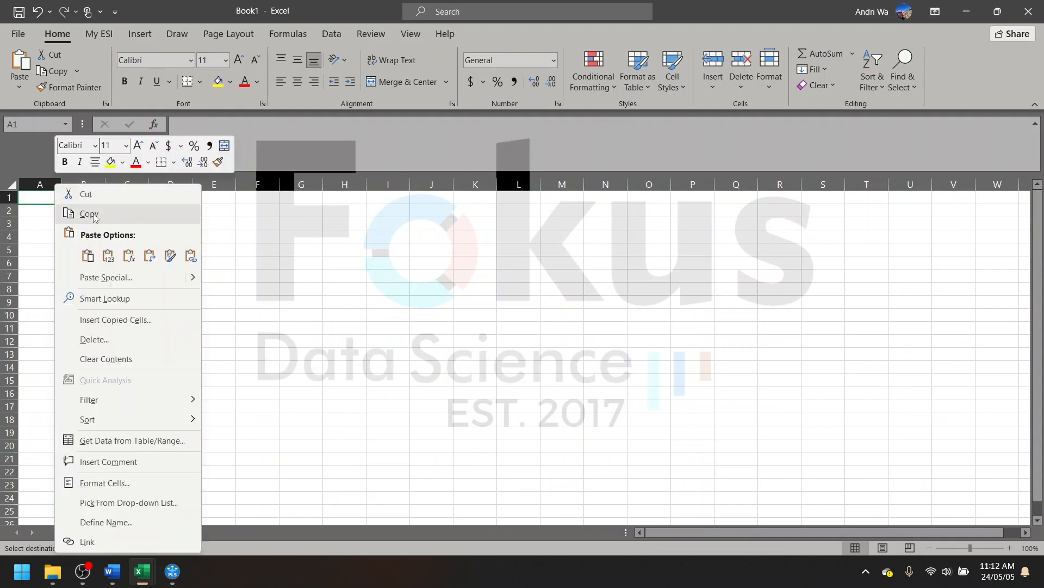
pyautogui.click(113, 254)
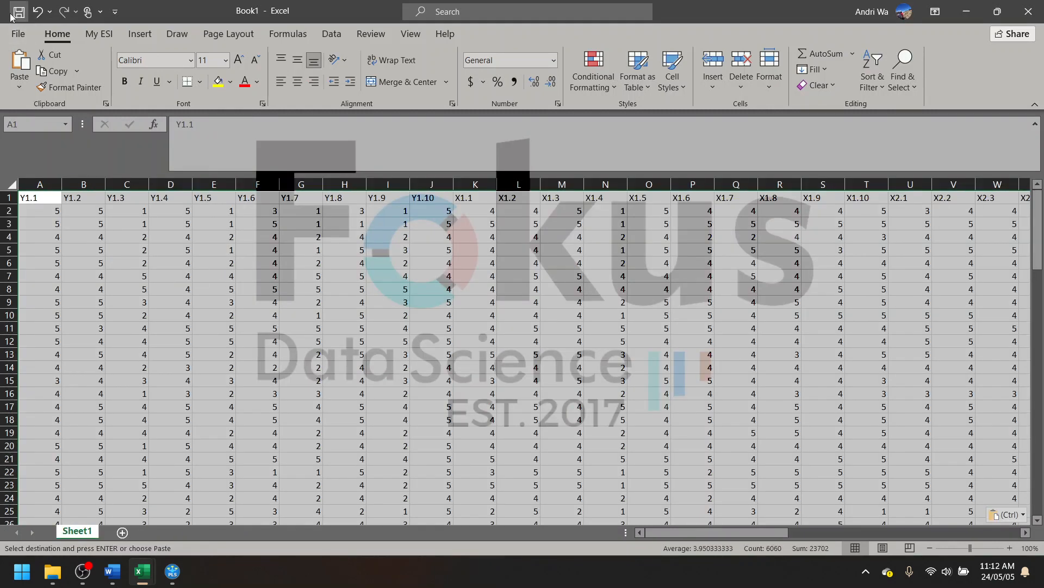
# - Set up saving the workbook as "Contoh" in CSV UTF-8 (Comma delimited) format in the Client 0805_Smartpls_500k folder, and cancel the save
pyautogui.click(18, 33)
pyautogui.click(79, 216)
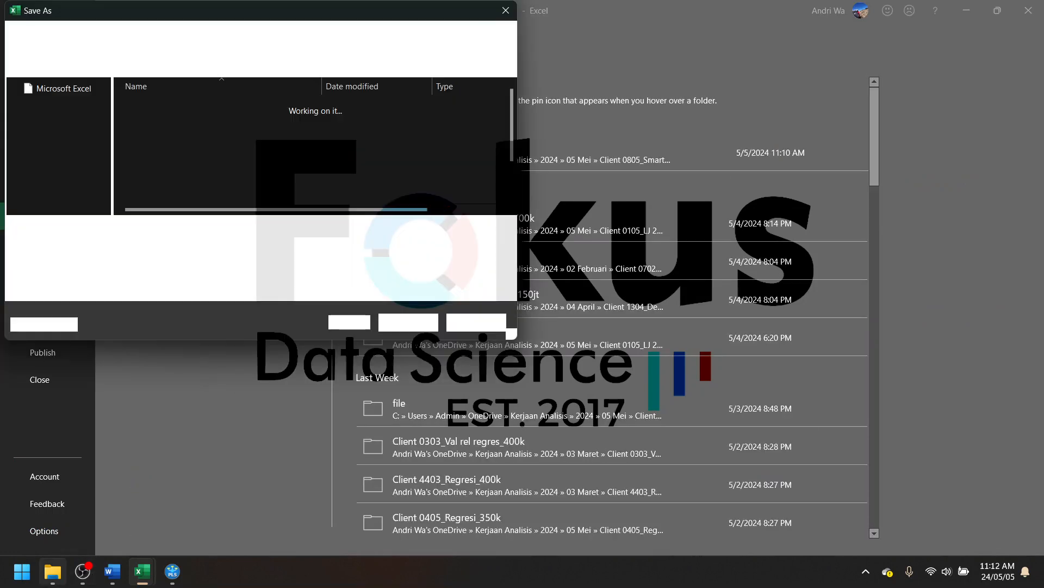
pyautogui.moveTo(48, 578)
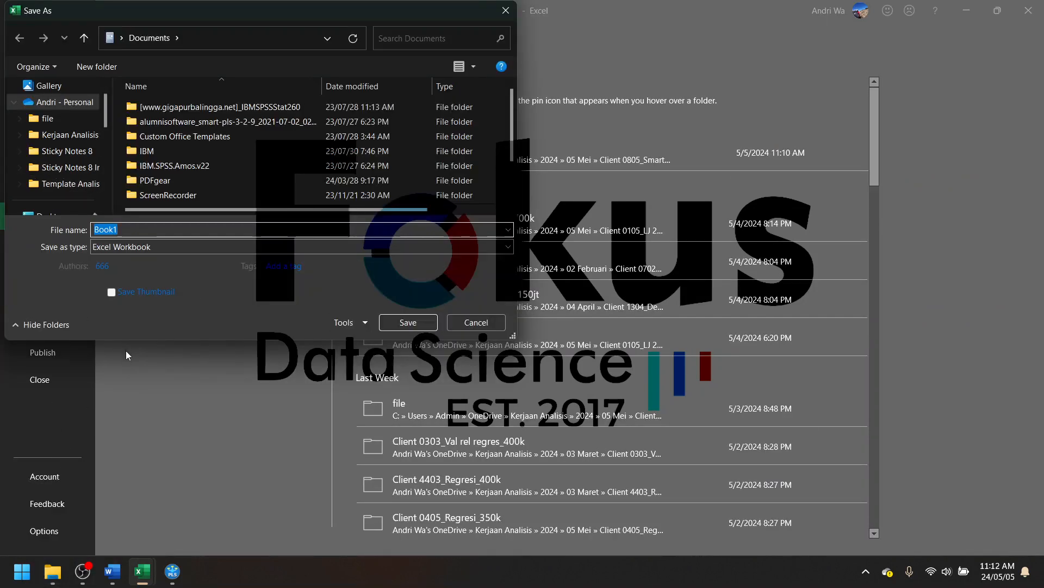
pyautogui.hotkey('ctrl', 'v')
pyautogui.press('Return')
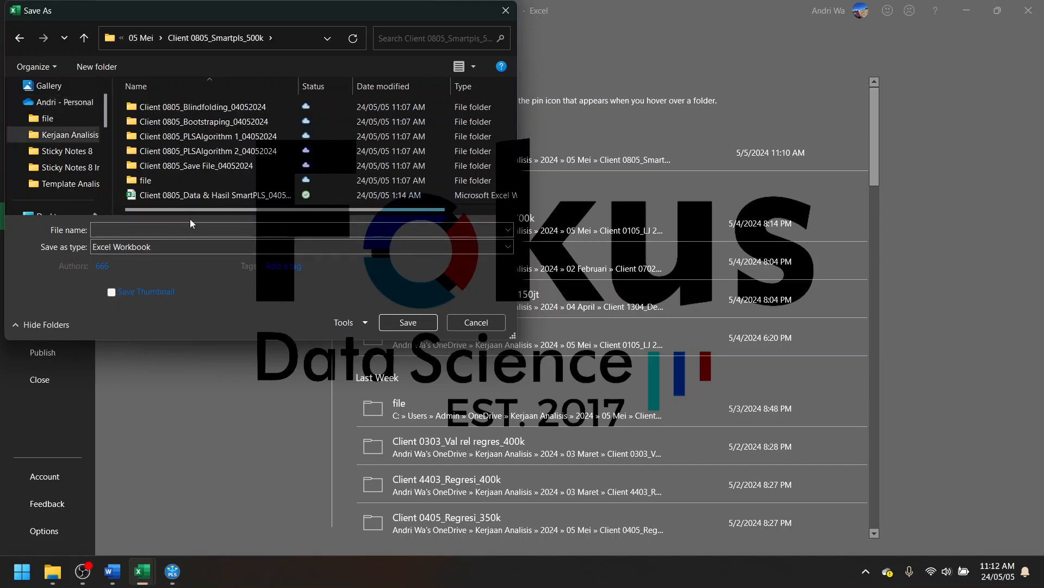
pyautogui.moveTo(177, 234); pyautogui.dragTo(61, 234)
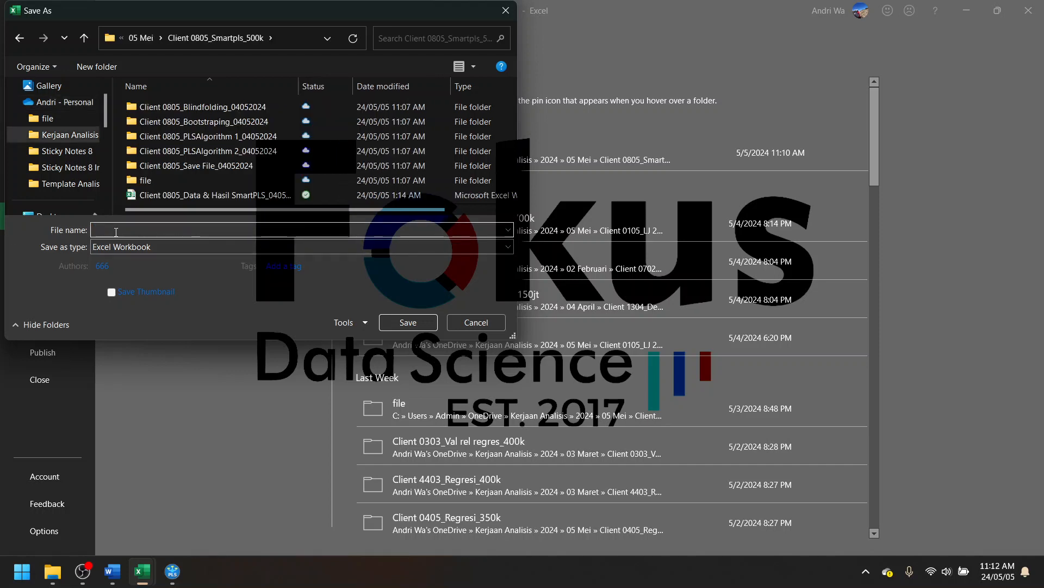
pyautogui.write('Contoh')
pyautogui.click(97, 249)
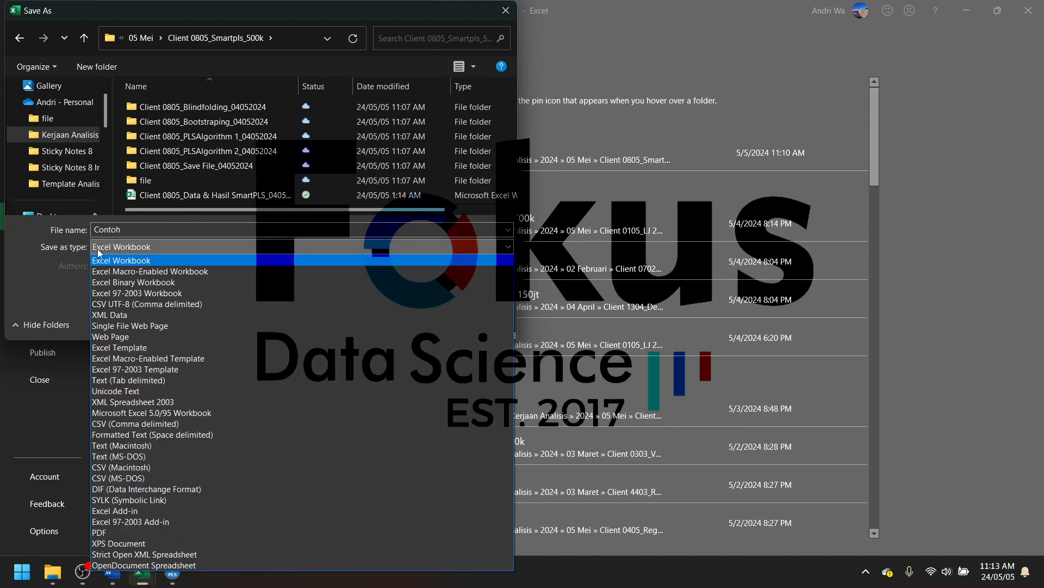
pyautogui.click(116, 307)
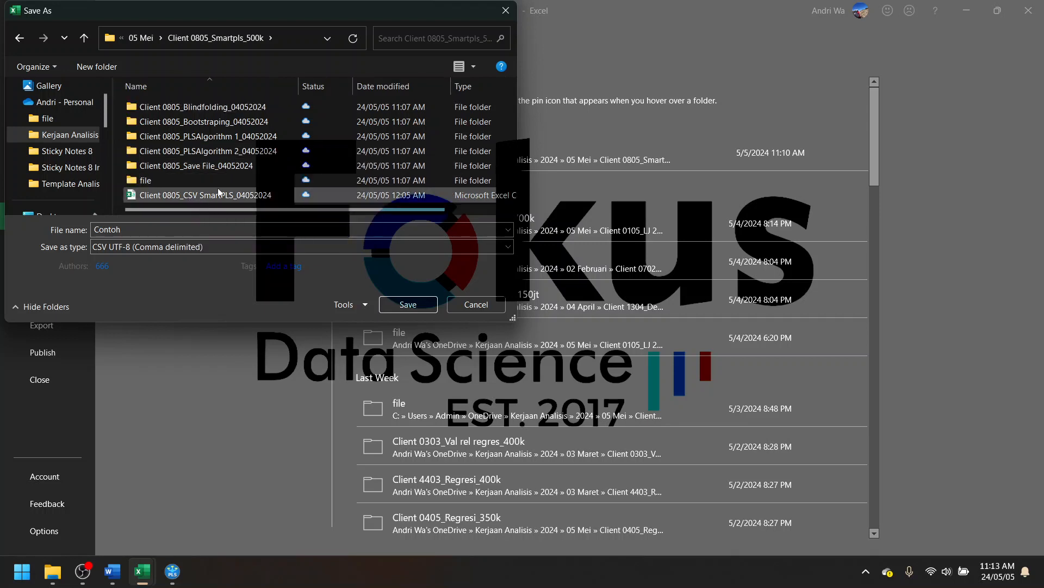
pyautogui.click(498, 302)
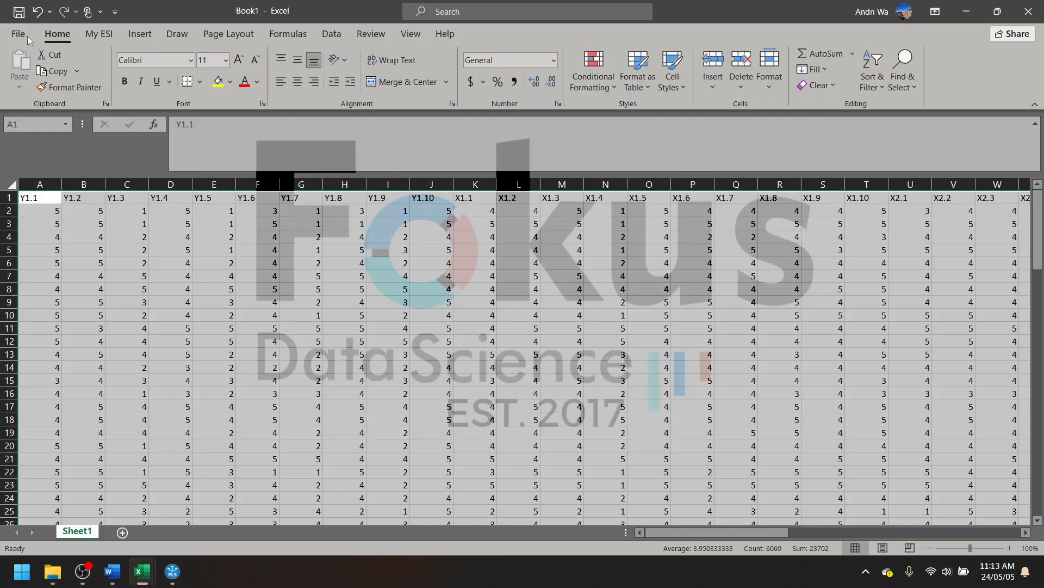
# - Close the new workbook without saving it and return to the data sheet of the original workbook
pyautogui.press('Escape')
pyautogui.click(257, 404)
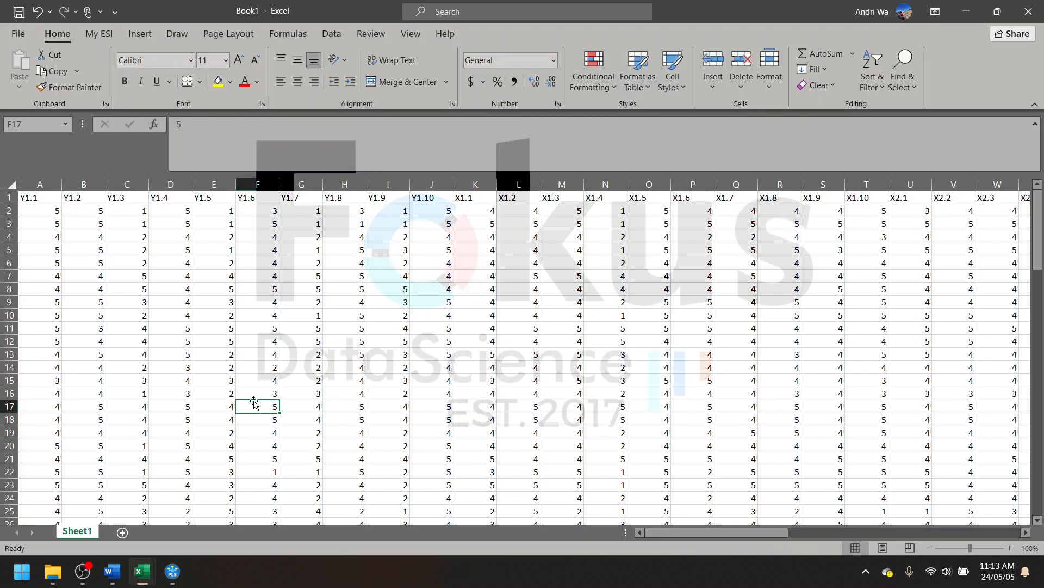
pyautogui.click(1028, 11)
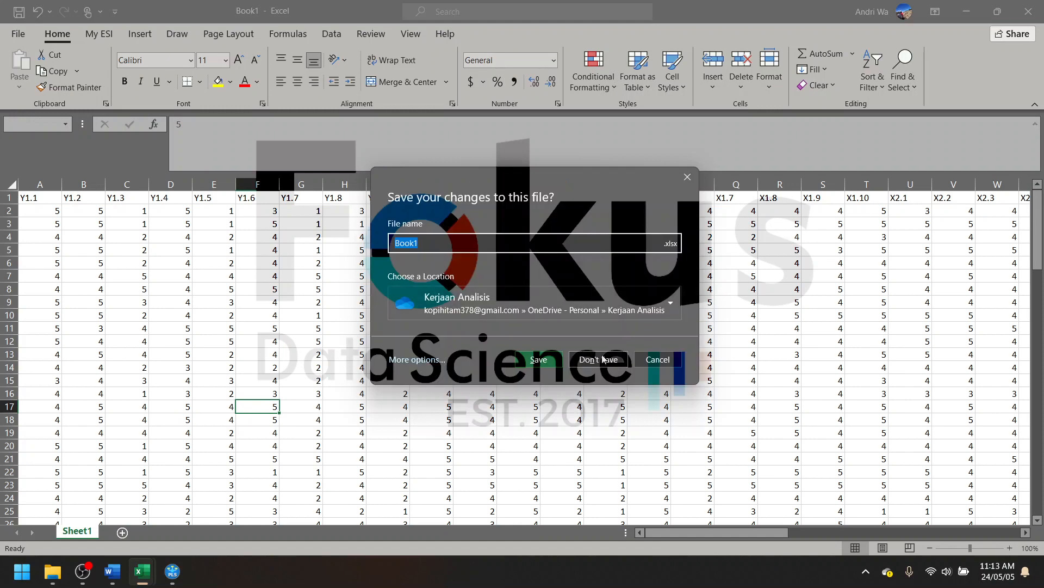
pyautogui.click(602, 359)
pyautogui.click(227, 389)
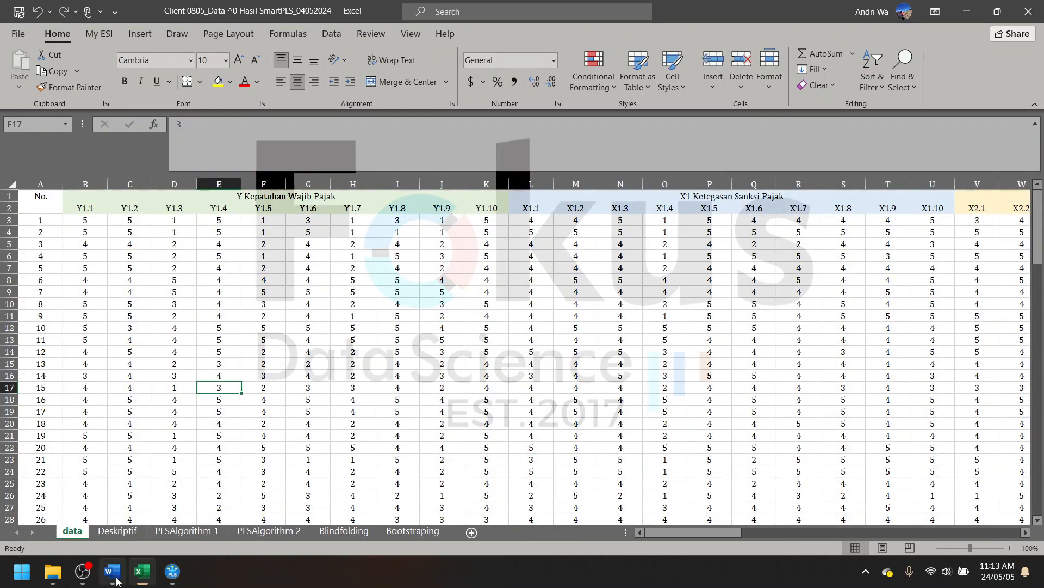
# - Switch to SmartPLS 4 and create a new project named "Contoh"
pyautogui.click(170, 572)
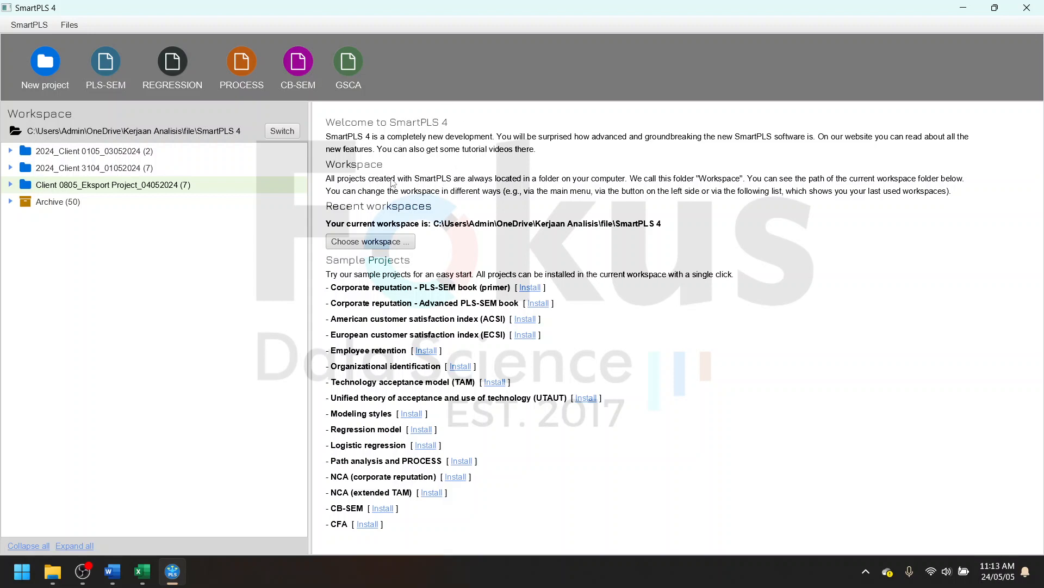
pyautogui.click(61, 74)
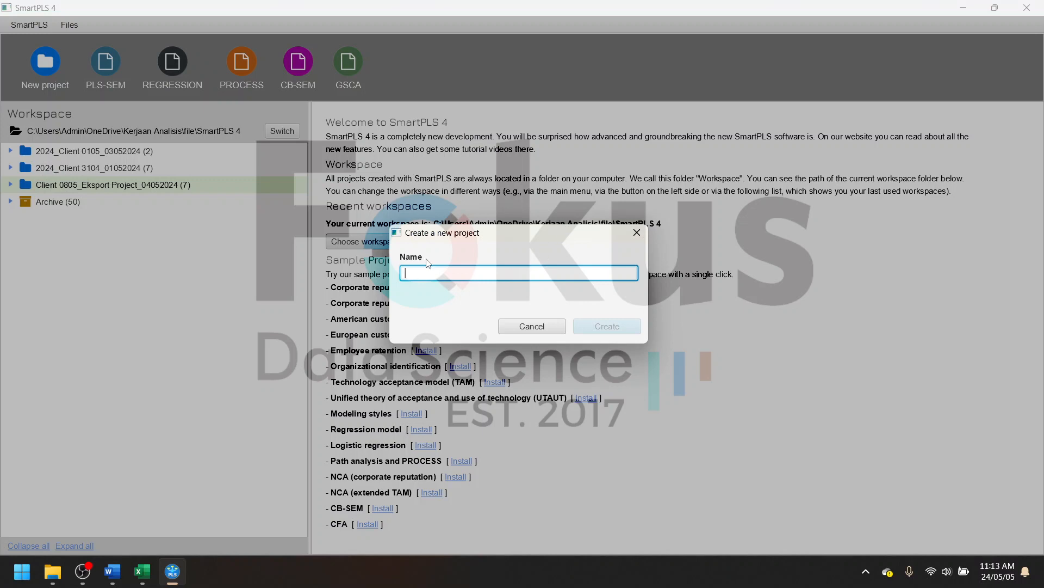
pyautogui.write('COnt')
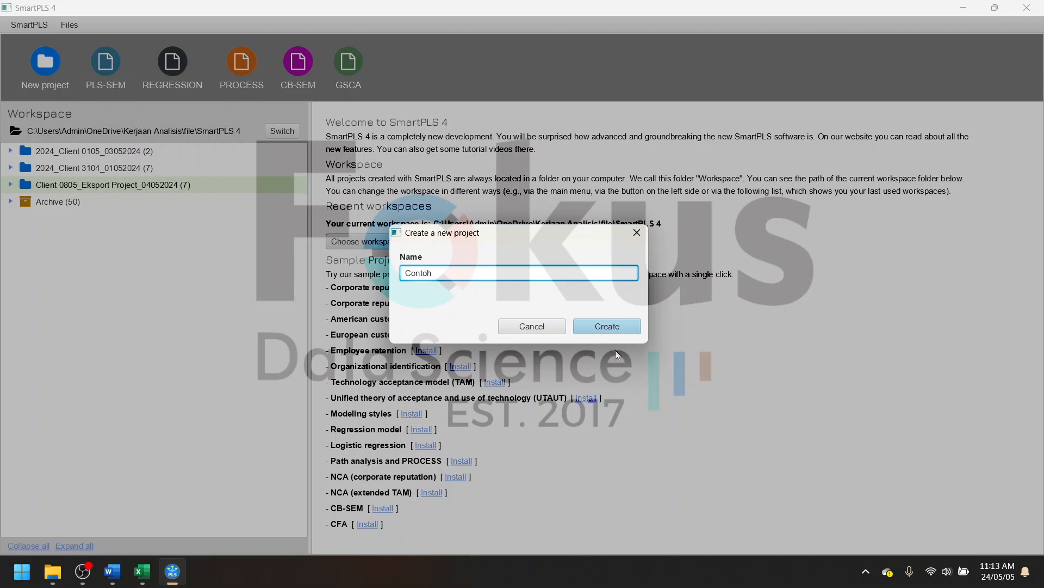
pyautogui.click(629, 325)
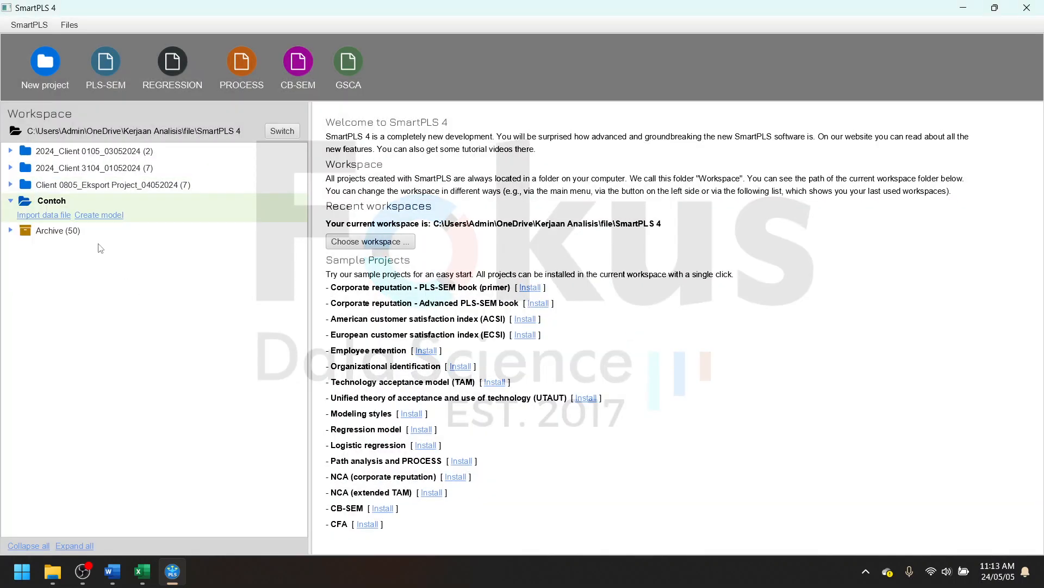
# - Import the data file Client 0805_CSV SmartPLS_04052024 from the Client 0805_Smartpls_500k folder into the Contoh project with the default CSV settings
pyautogui.click(47, 215)
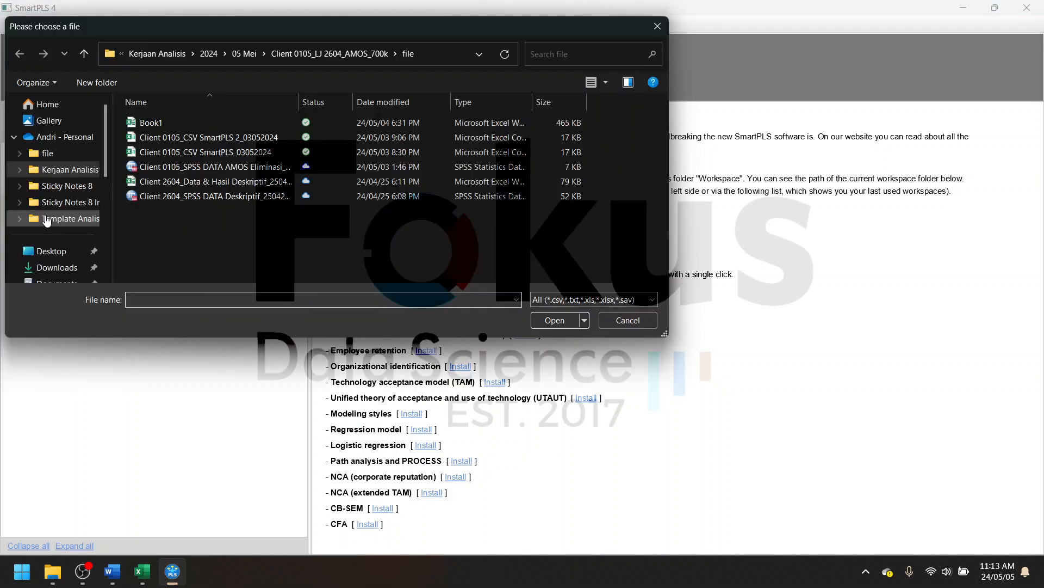
pyautogui.click(84, 53)
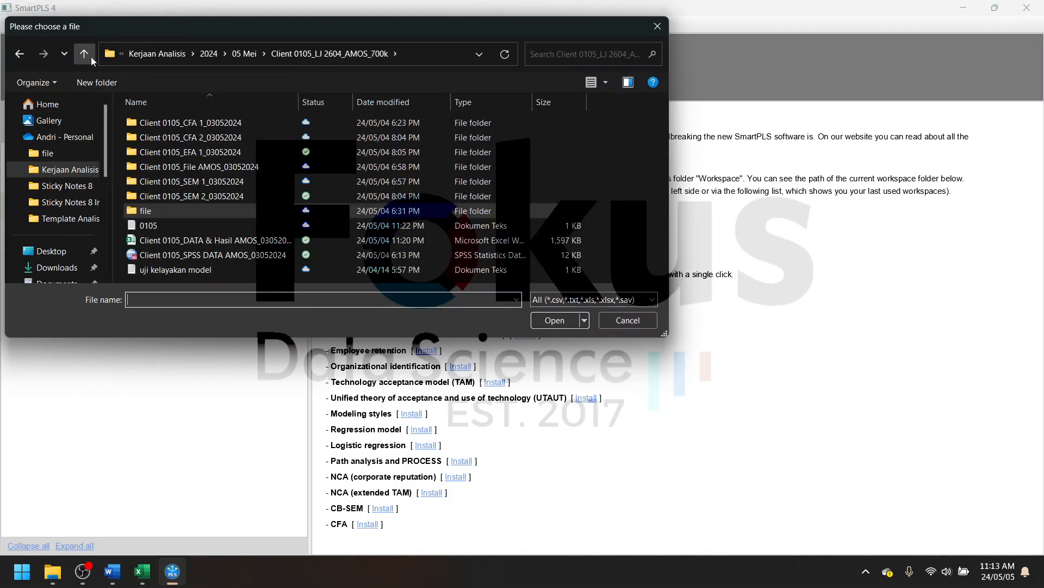
pyautogui.click(83, 54)
pyautogui.doubleClick(217, 229)
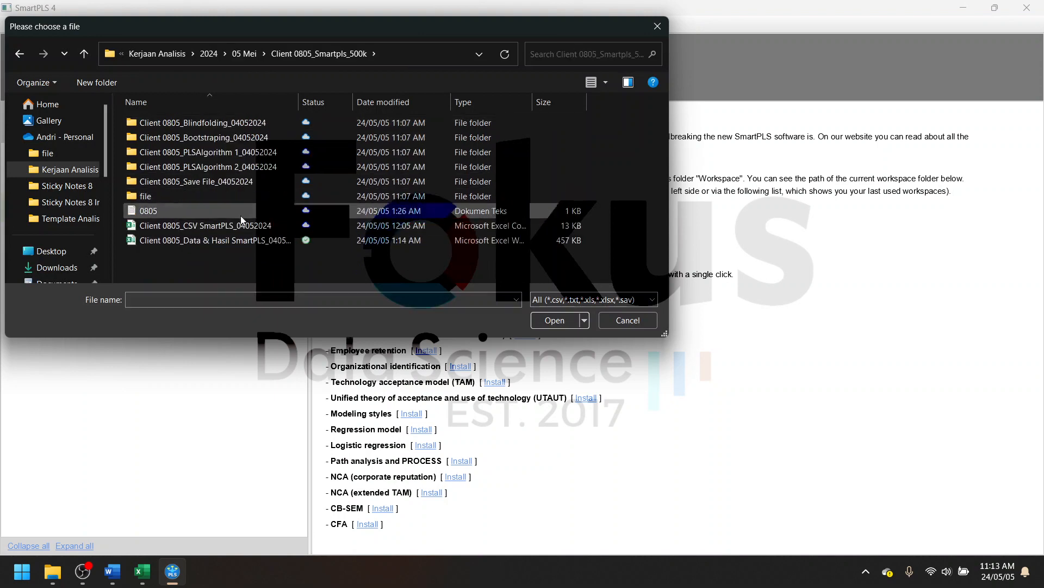
pyautogui.click(233, 226)
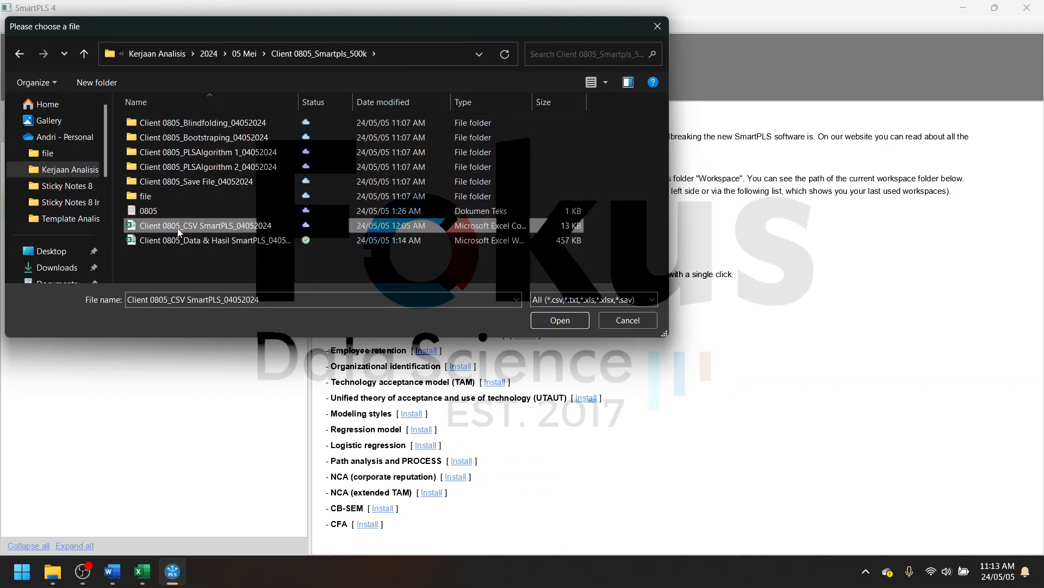
pyautogui.click(573, 320)
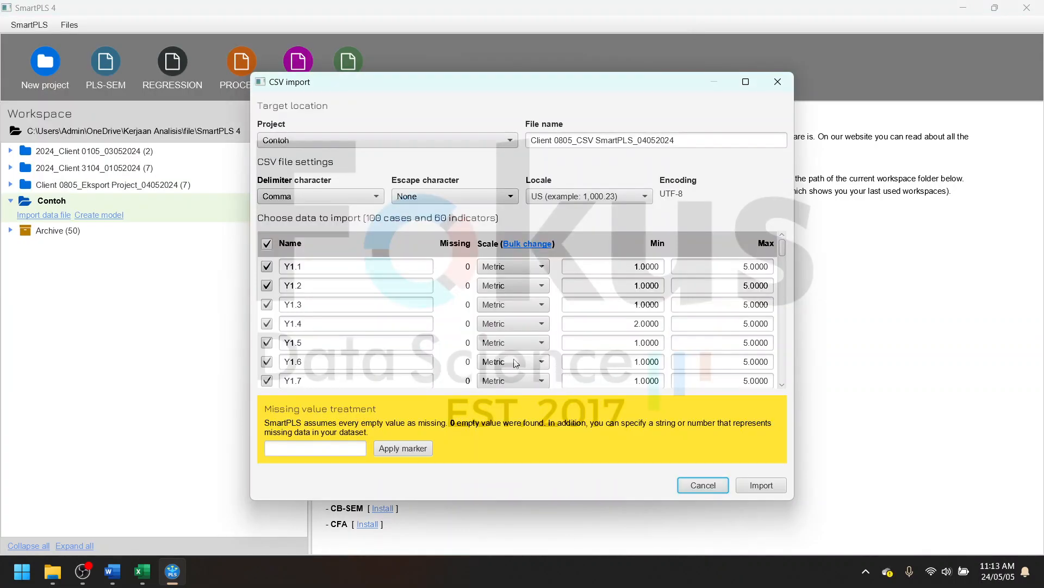
pyautogui.click(760, 485)
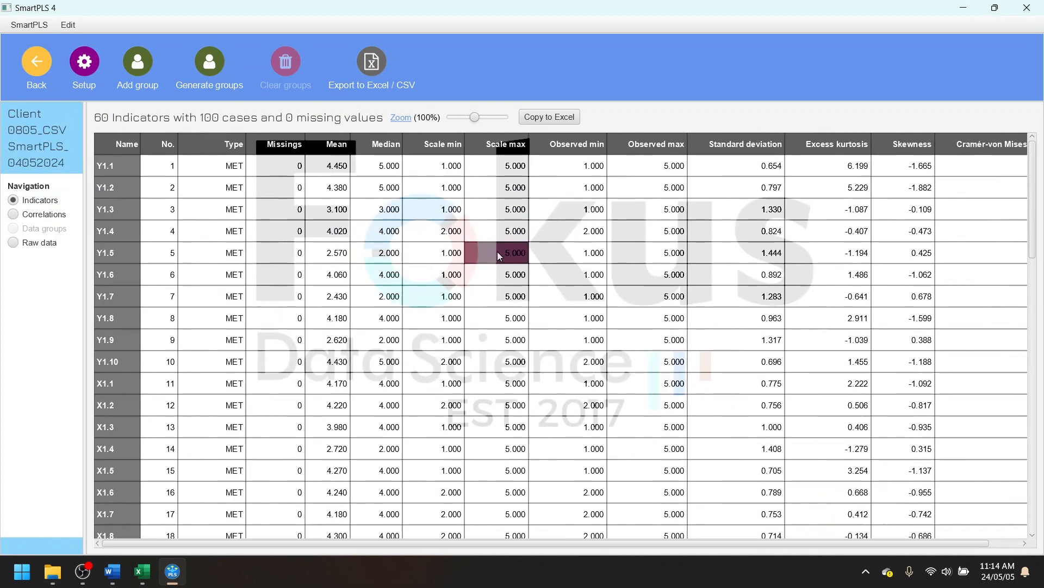
# - Copy the indicator statistics table for Excel and paste it into a new sheet of the results workbook in Excel
pyautogui.scroll(-5, 586, 343)
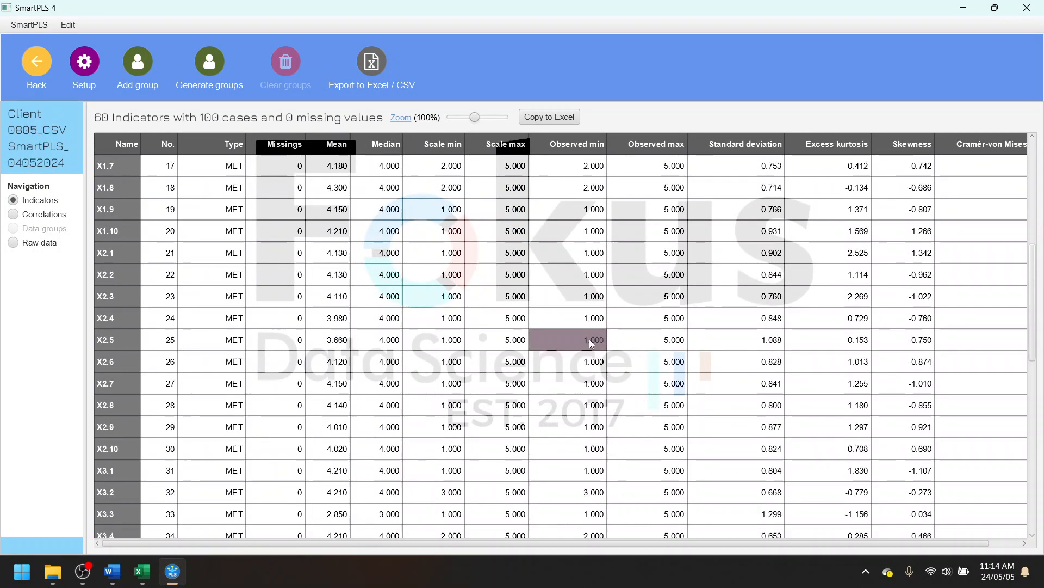
pyautogui.scroll(5, 586, 343)
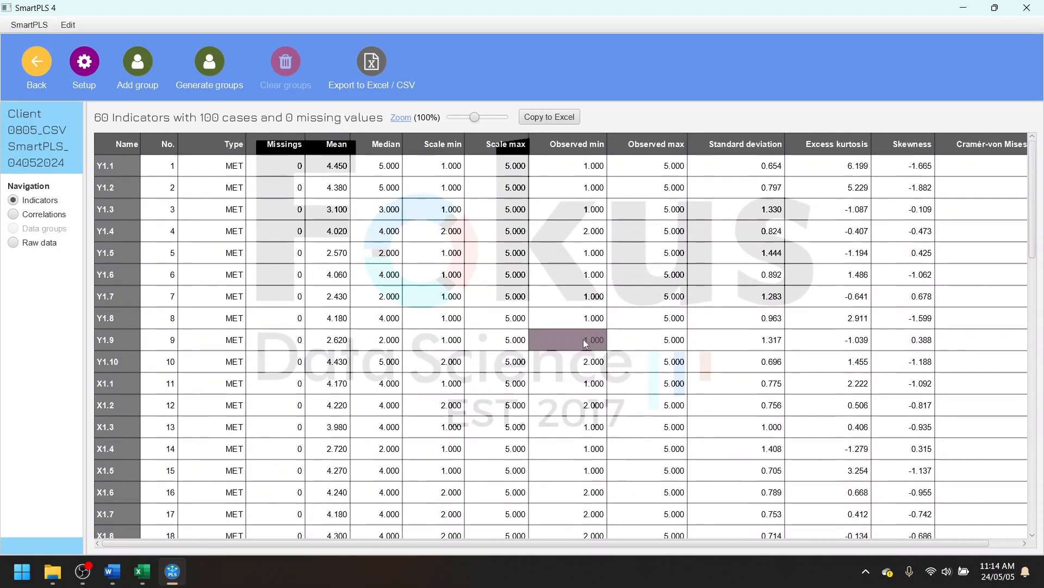
pyautogui.click(553, 118)
pyautogui.click(142, 572)
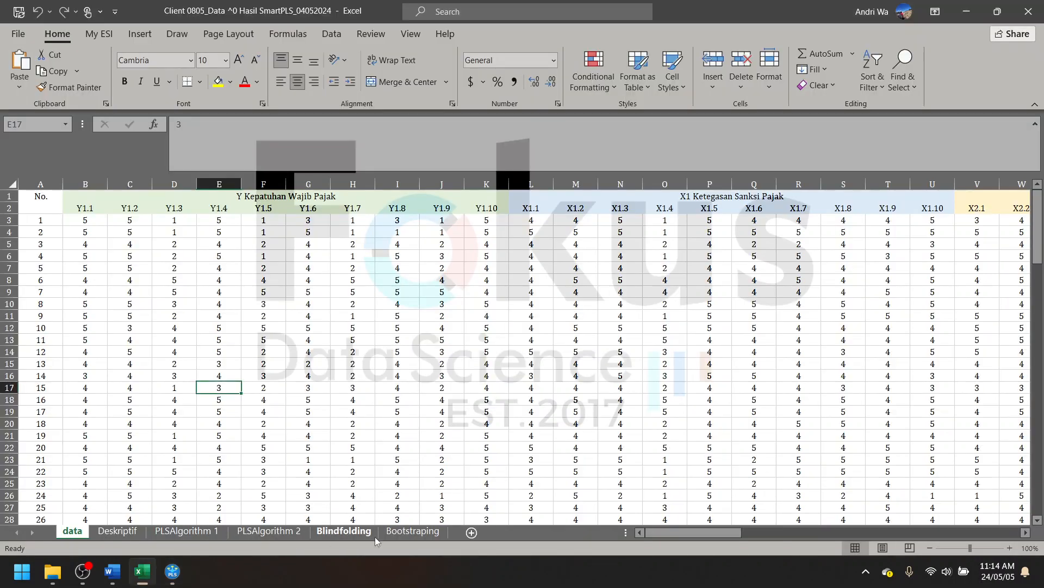
pyautogui.click(426, 534)
pyautogui.click(471, 532)
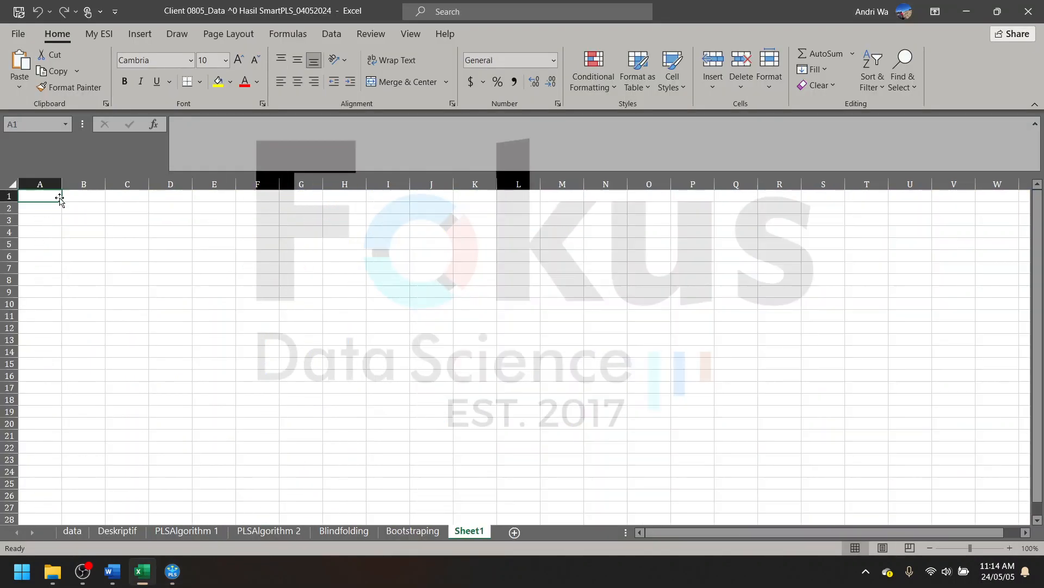
pyautogui.hotkey('ctrl', 'v')
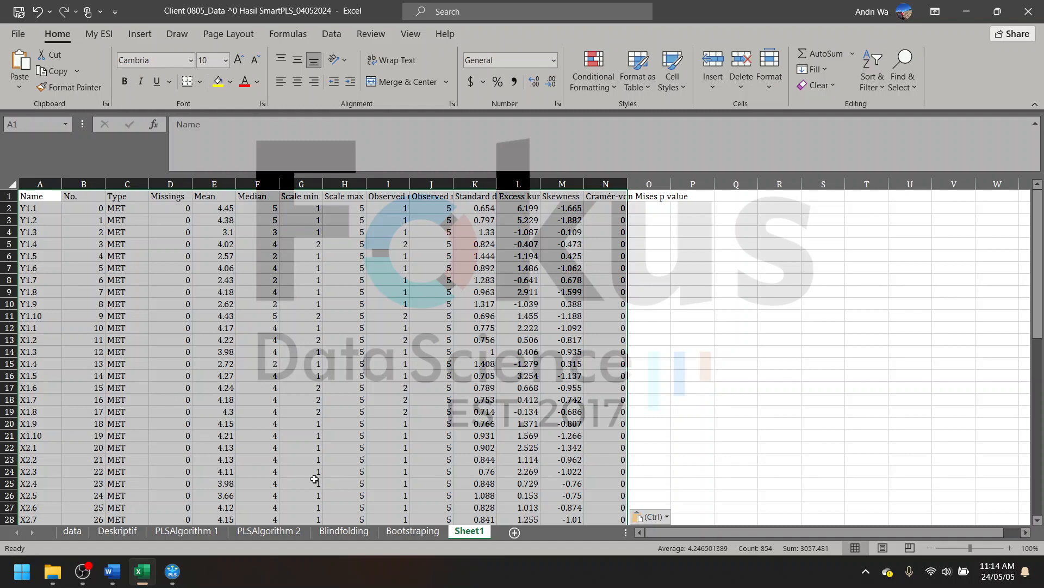
# - Look at the Deskriptif sheet, delete the new sheet with the pasted indicator table, and return to SmartPLS
pyautogui.click(132, 530)
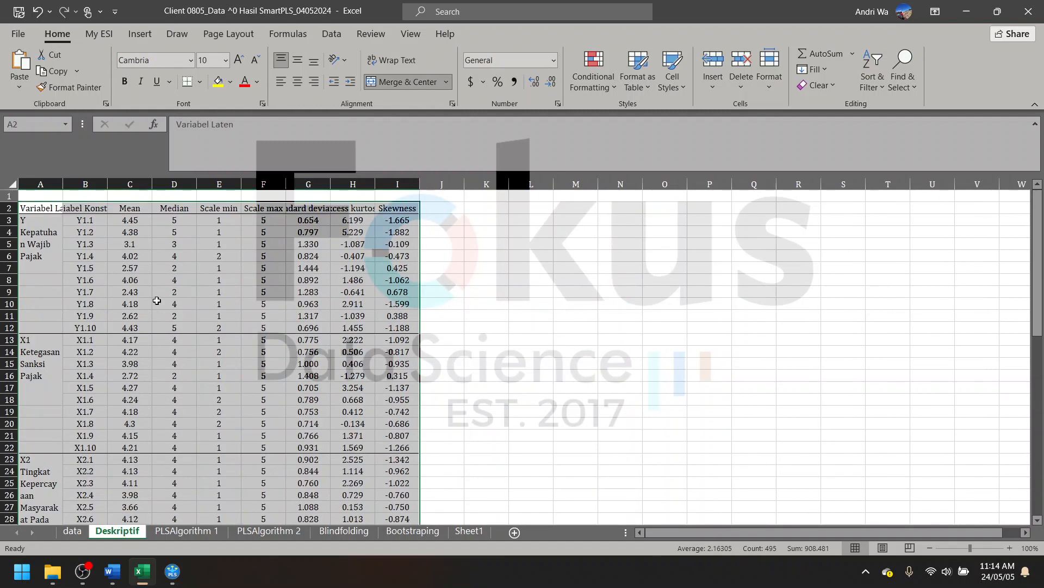
pyautogui.rightClick(483, 531)
pyautogui.click(512, 359)
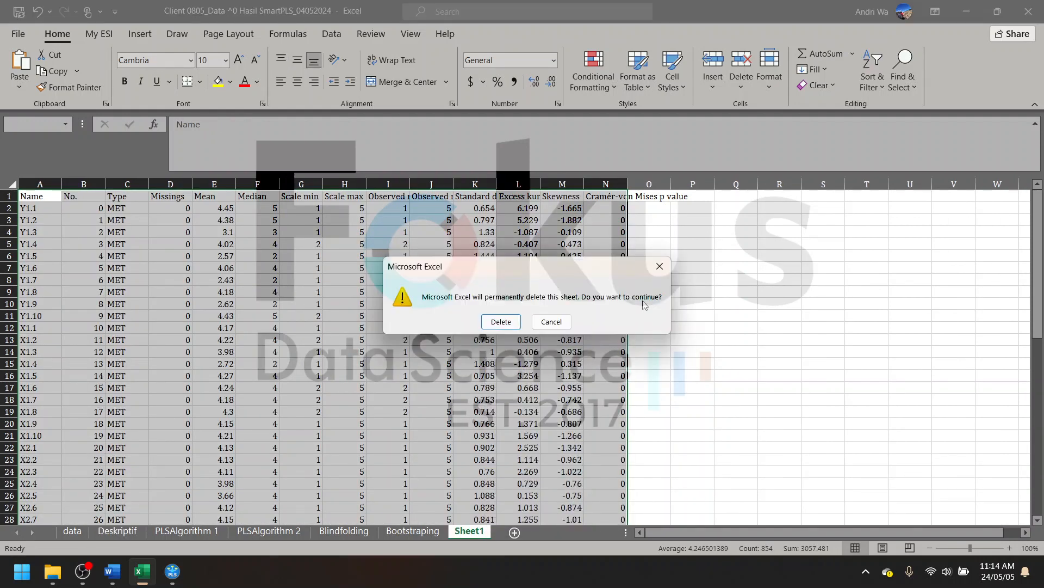
pyautogui.click(501, 322)
pyautogui.click(968, 11)
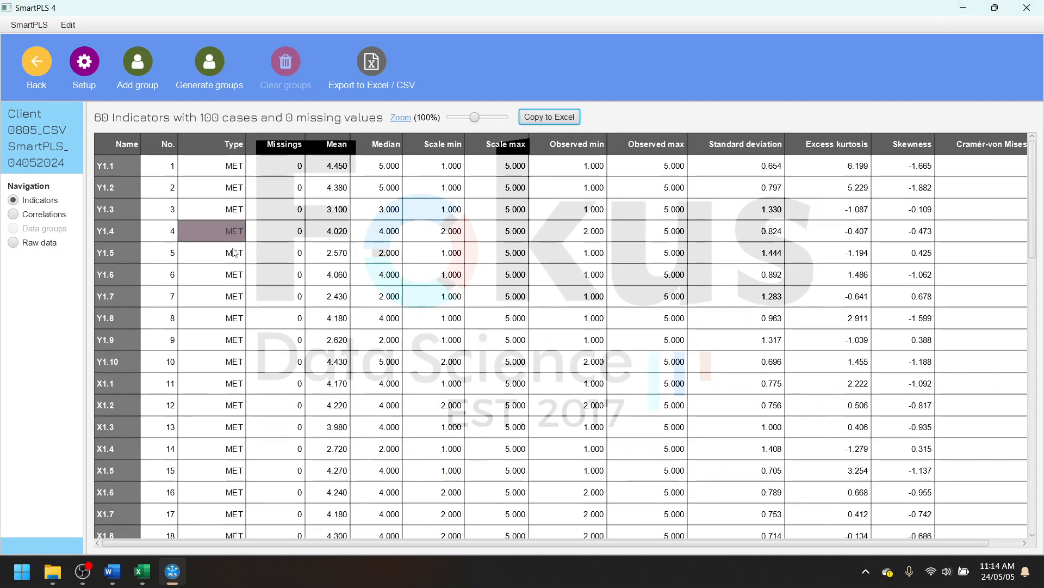
# - Leave the data view and create a PLS-SEM model named "Model 1" in the Contoh project
pyautogui.click(42, 82)
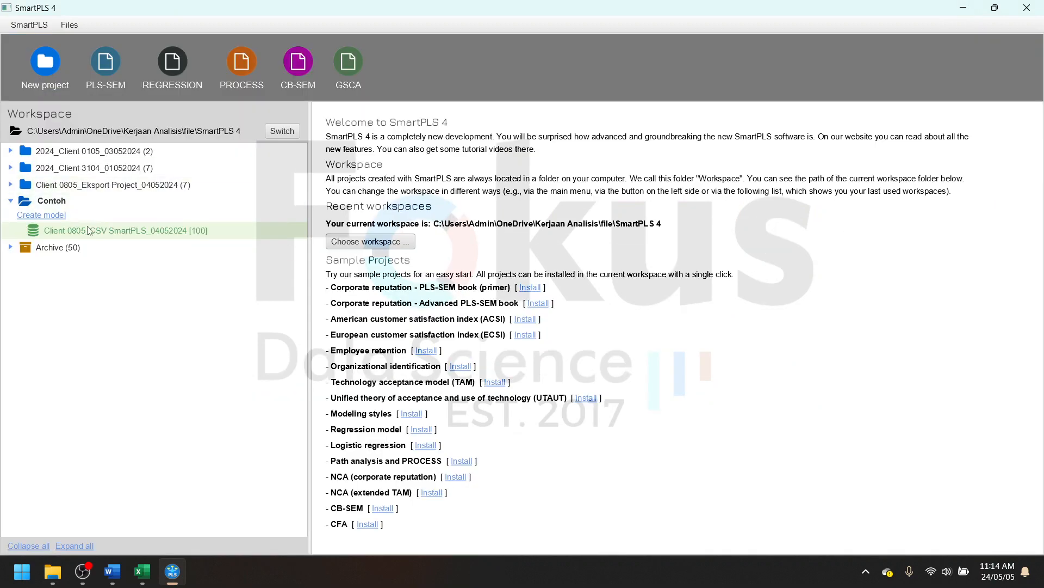
pyautogui.click(43, 216)
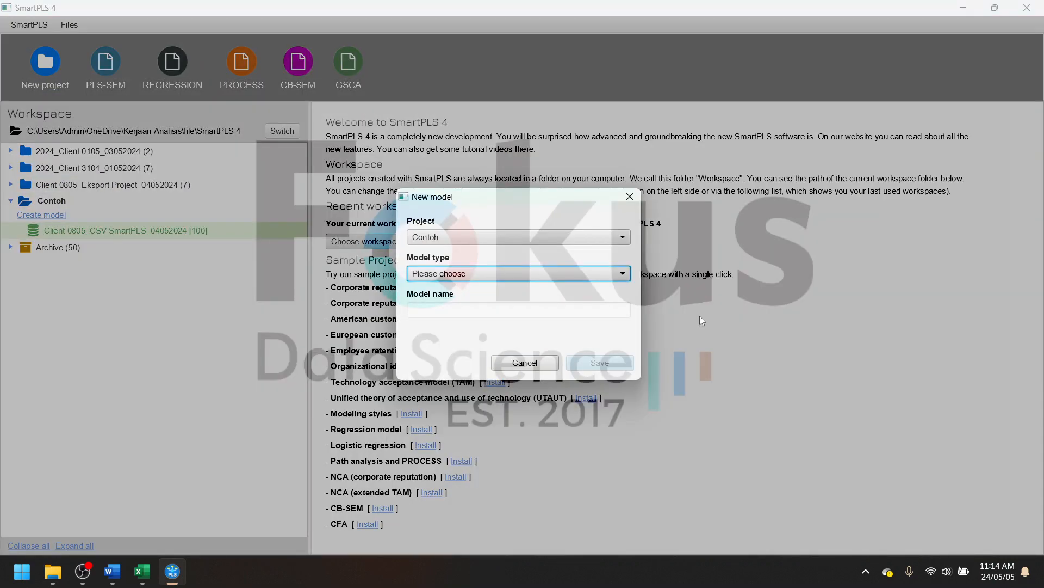
pyautogui.click(465, 274)
pyautogui.click(460, 287)
pyautogui.click(474, 312)
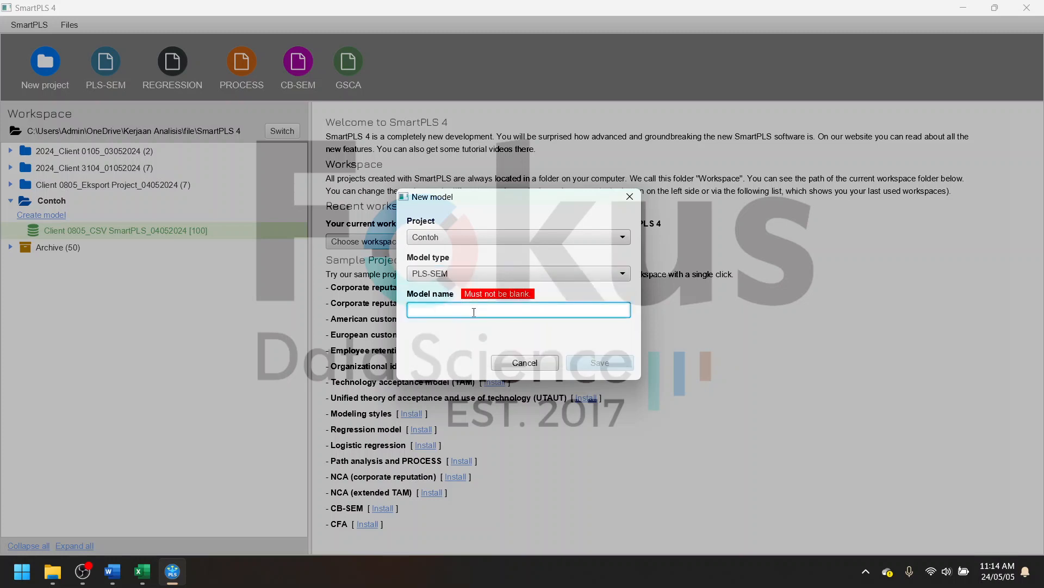
pyautogui.write('Model 1')
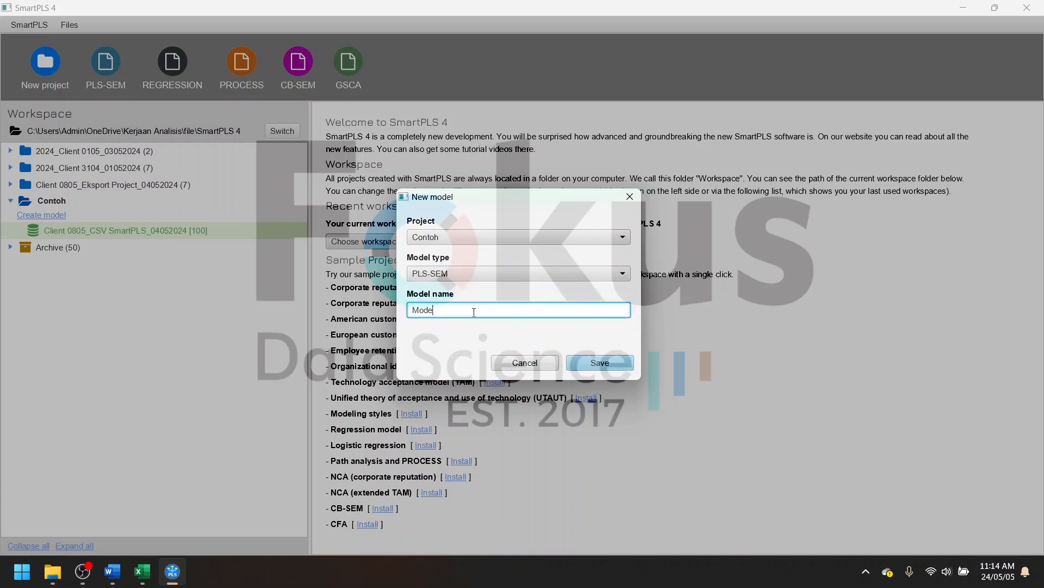
pyautogui.click(588, 363)
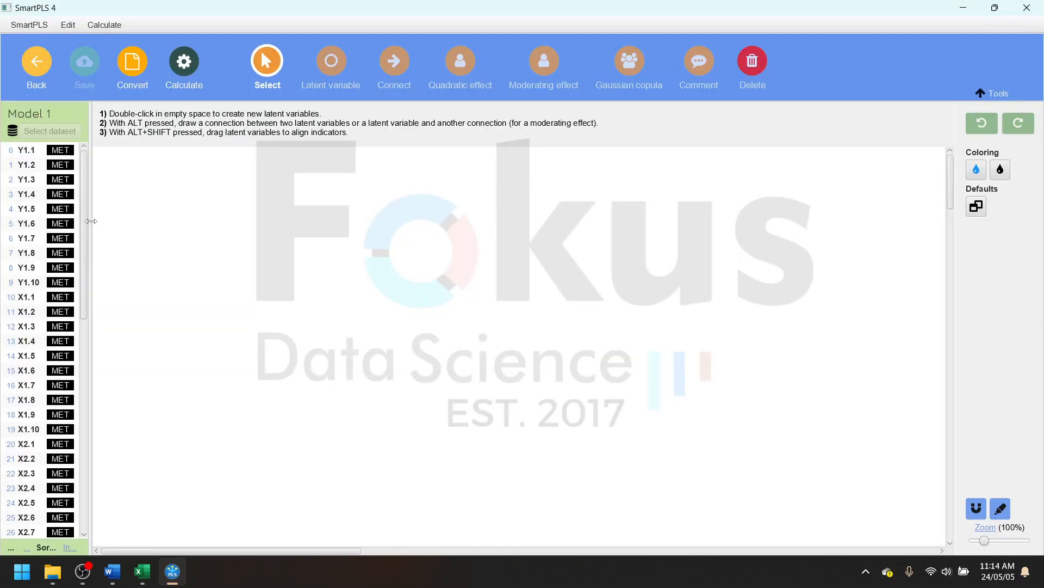
# - Create a latent variable with the default name from indicators Y1.1 to Y1.10 on the model canvas
pyautogui.moveTo(89, 222); pyautogui.dragTo(93, 222)
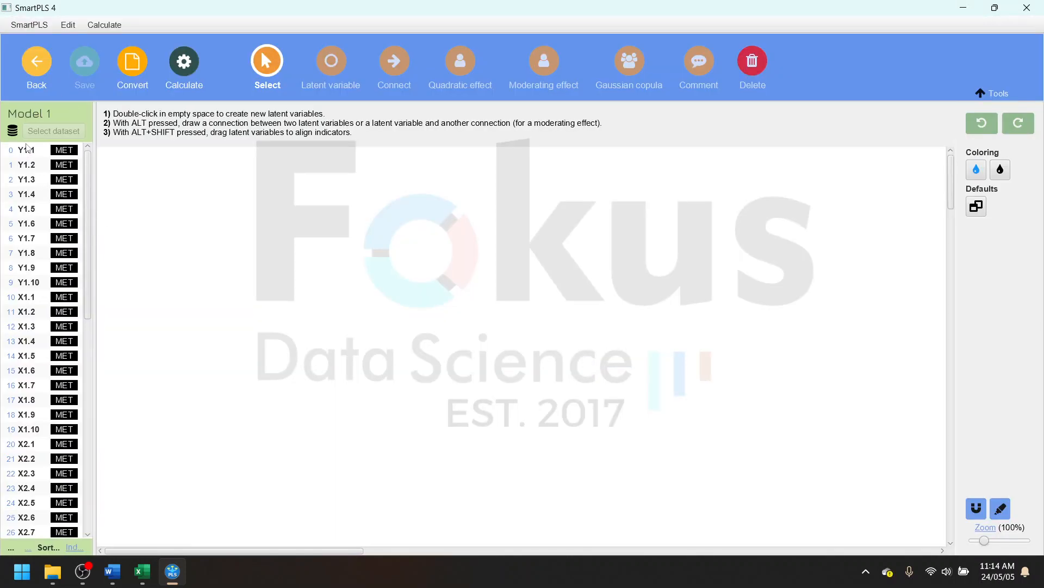
pyautogui.scroll(-5, 353, 366)
pyautogui.scroll(-10, 31, 407)
pyautogui.scroll(10, 31, 407)
pyautogui.click(27, 152)
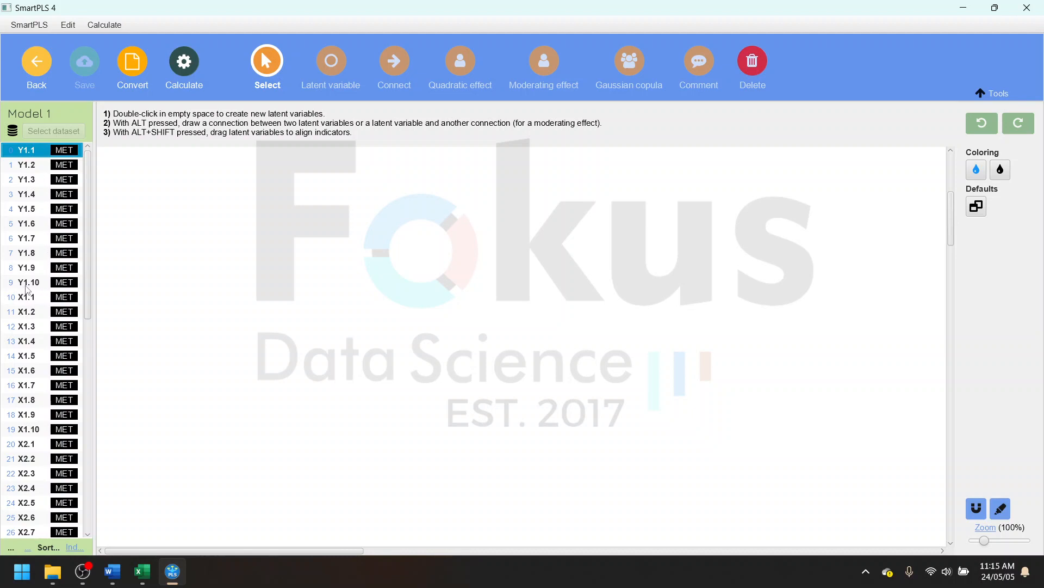
pyautogui.keyDown('shift'); pyautogui.click(26, 287); pyautogui.keyUp('shift')
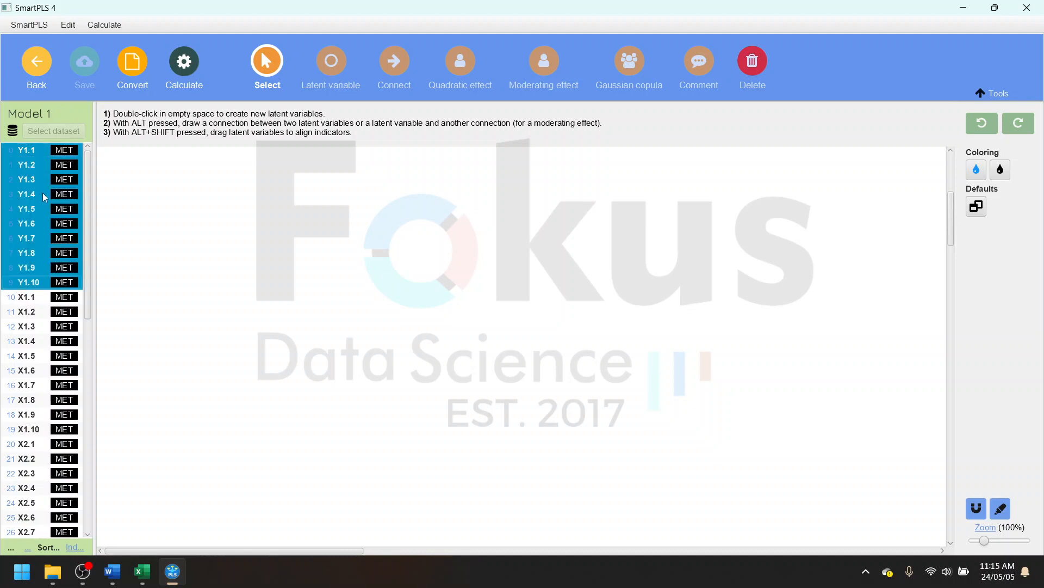
pyautogui.doubleClick(514, 253)
pyautogui.write('Alpha')
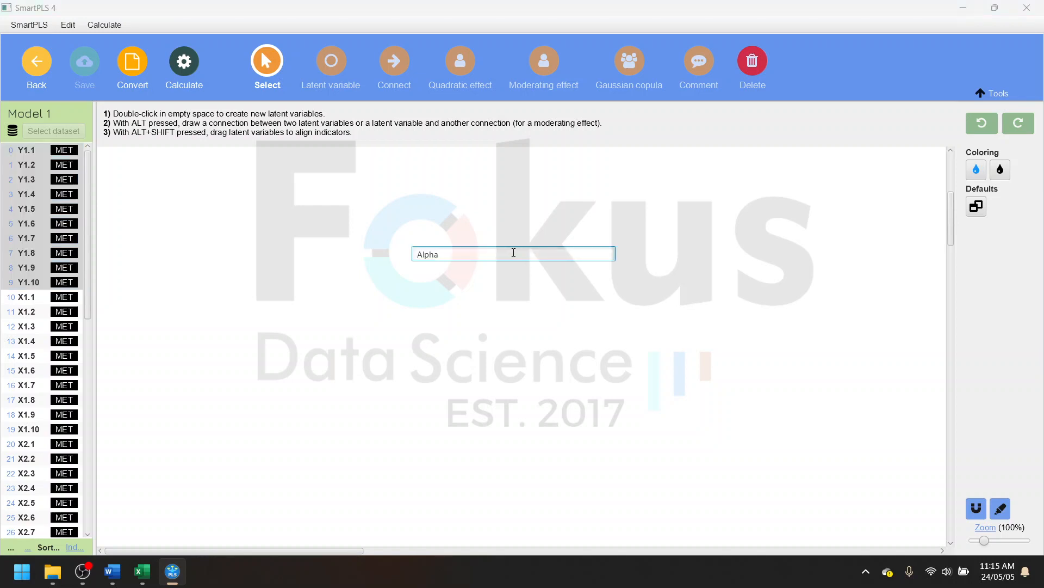
pyautogui.press('Return')
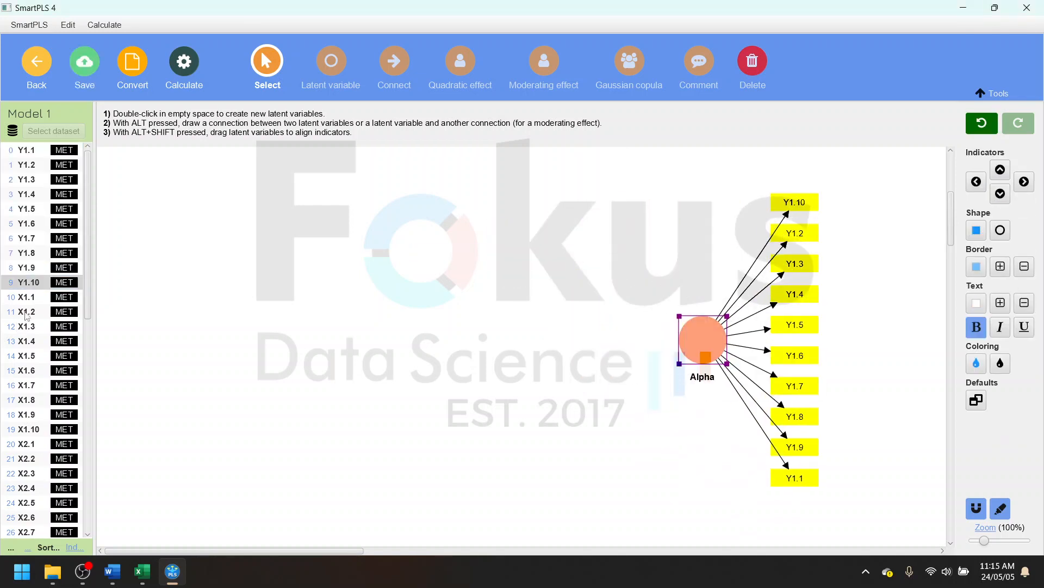
# - Add a latent variable with the default name from indicators X1.1 to X1.10, to the left of the Y1 variable
pyautogui.click(38, 299)
pyautogui.keyDown('shift'); pyautogui.click(38, 428); pyautogui.keyUp('shift')
pyautogui.moveTo(40, 397); pyautogui.dragTo(526, 321)
pyautogui.press('Return')
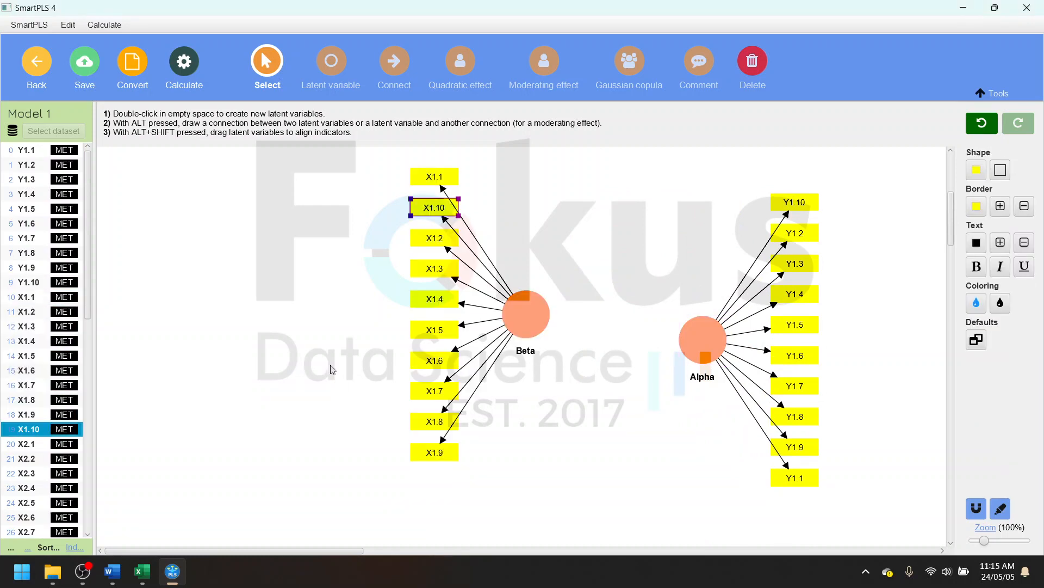
# - Add a latent variable with the default name from indicators X2.1 to X2.10 at the far left of the model
pyautogui.click(45, 443)
pyautogui.scroll(-3, 46, 448)
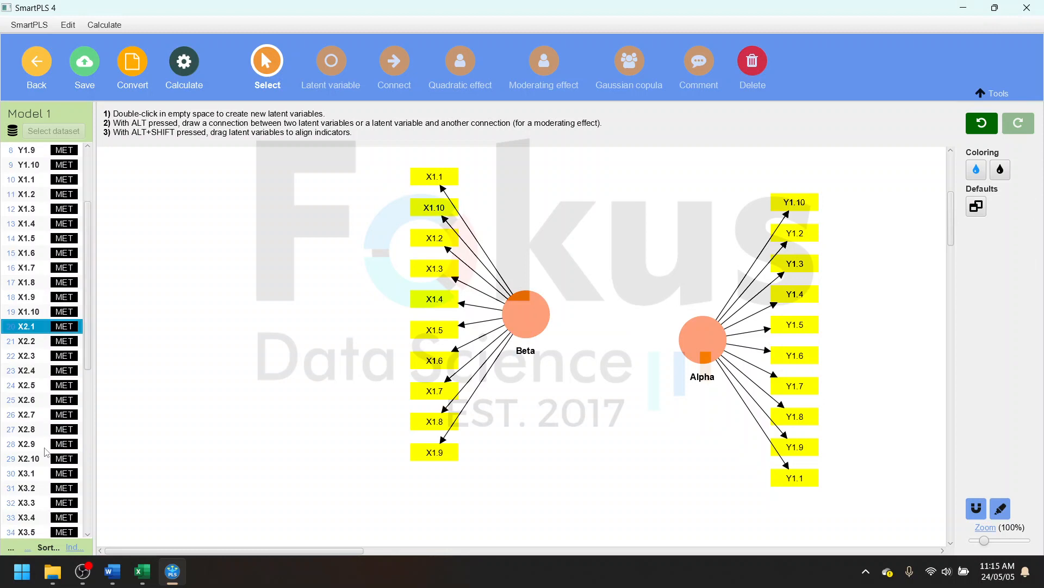
pyautogui.keyDown('shift'); pyautogui.click(43, 458); pyautogui.keyUp('shift')
pyautogui.moveTo(43, 458); pyautogui.dragTo(227, 391)
pyautogui.write('Gamma')
pyautogui.press('Return')
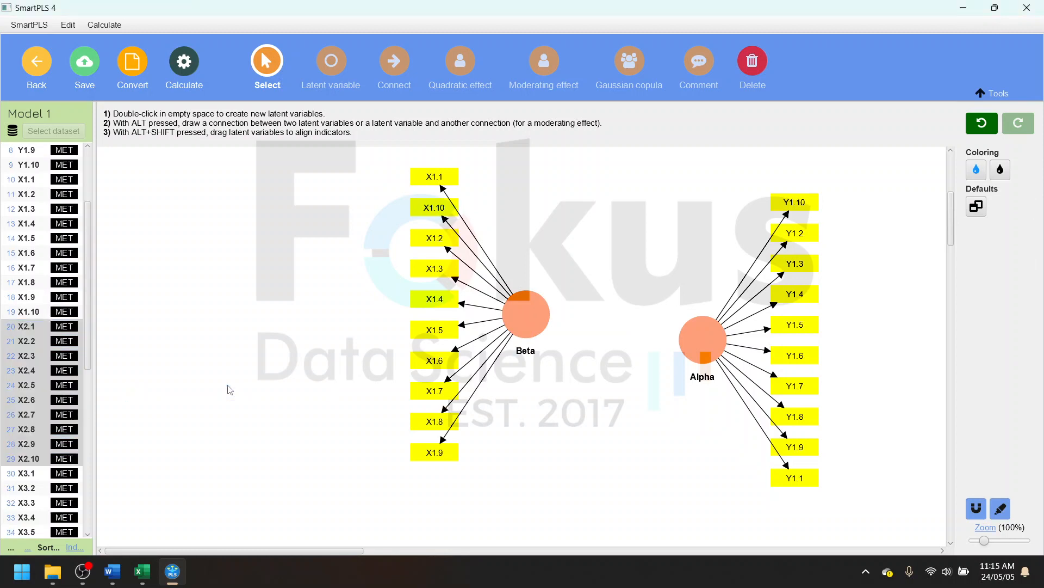
# - Add a latent variable with the default name from indicators X3.1 to X3.10, between the X2 and X1 variables
pyautogui.click(32, 474)
pyautogui.scroll(-3, 34, 479)
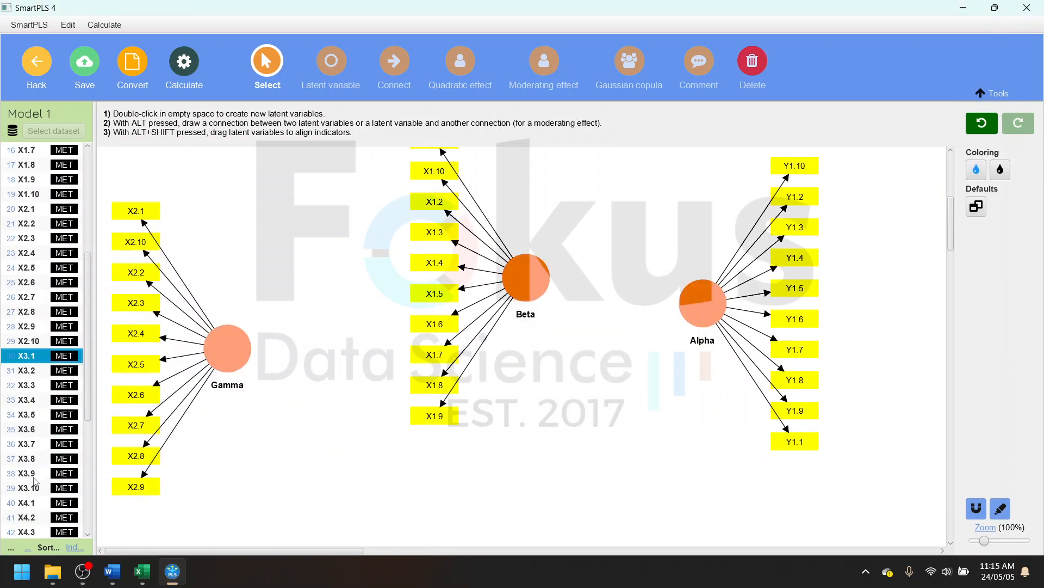
pyautogui.keyDown('shift'); pyautogui.click(32, 487); pyautogui.keyUp('shift')
pyautogui.moveTo(33, 487); pyautogui.dragTo(324, 287)
pyautogui.write('Delta')
pyautogui.press('Return')
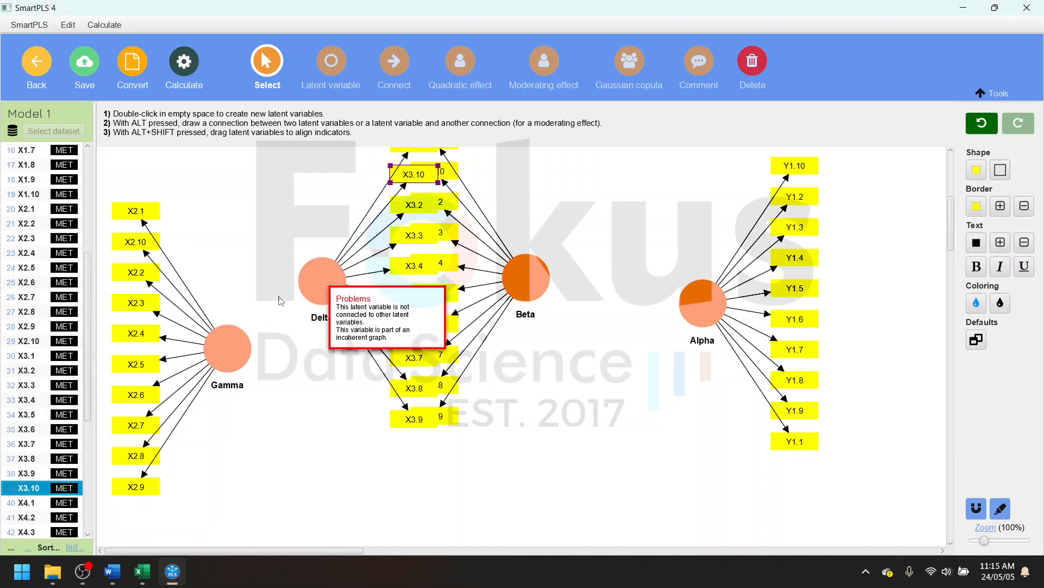
# - Add a latent variable with the default name from indicators X4.1 to X4.10, below the X2 and X3 variables
pyautogui.scroll(-2, 53, 474)
pyautogui.click(44, 390)
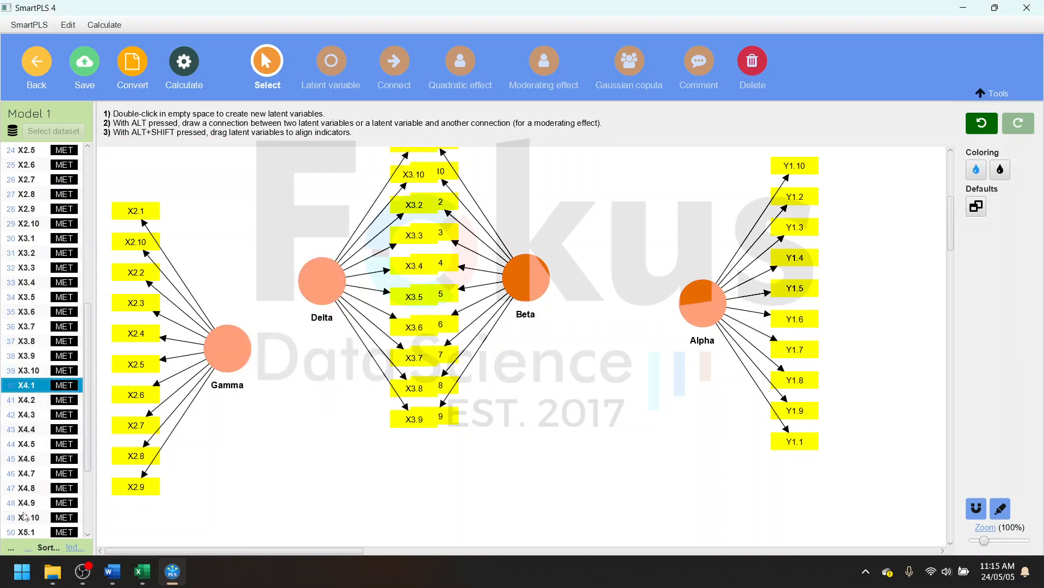
pyautogui.keyDown('shift'); pyautogui.click(24, 515); pyautogui.keyUp('shift')
pyautogui.moveTo(38, 473); pyautogui.dragTo(258, 460)
pyautogui.press('Return')
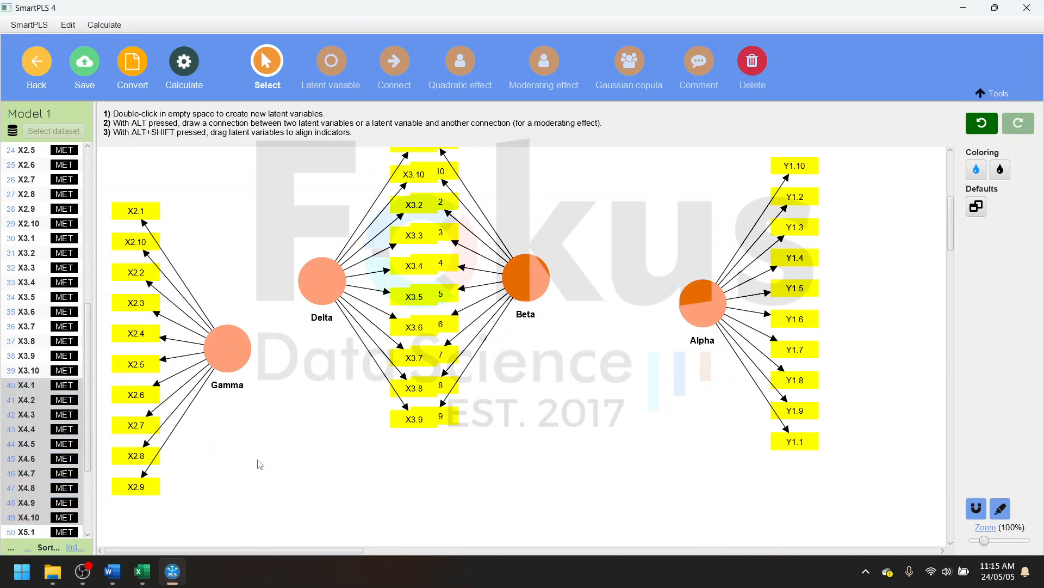
# - Add a latent variable with the default name from indicators X5.1 to X5.10, below the X1 and Y1 variables
pyautogui.click(46, 401)
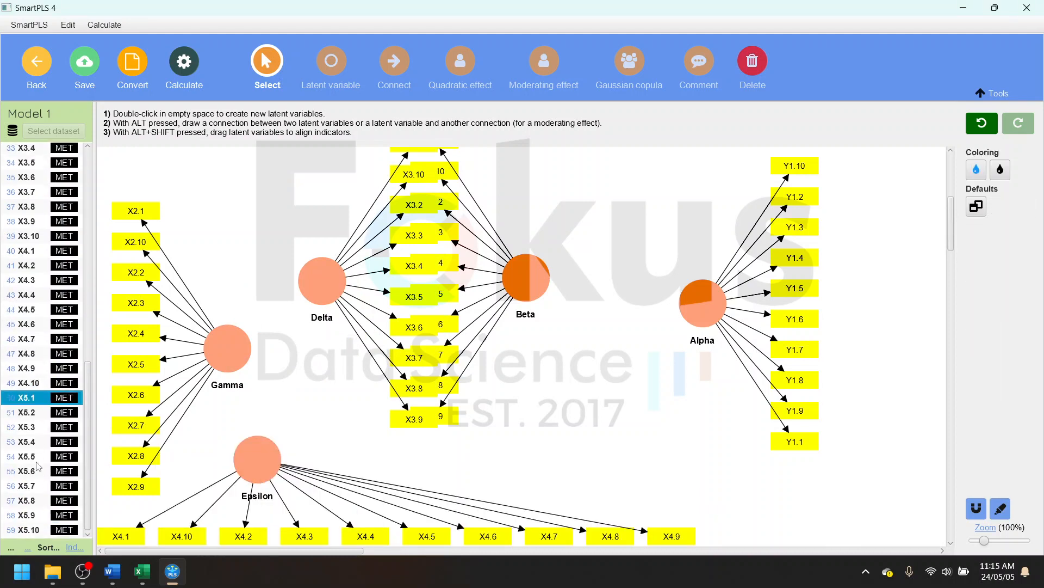
pyautogui.keyDown('shift'); pyautogui.click(33, 531); pyautogui.keyUp('shift')
pyautogui.moveTo(33, 530); pyautogui.dragTo(633, 440)
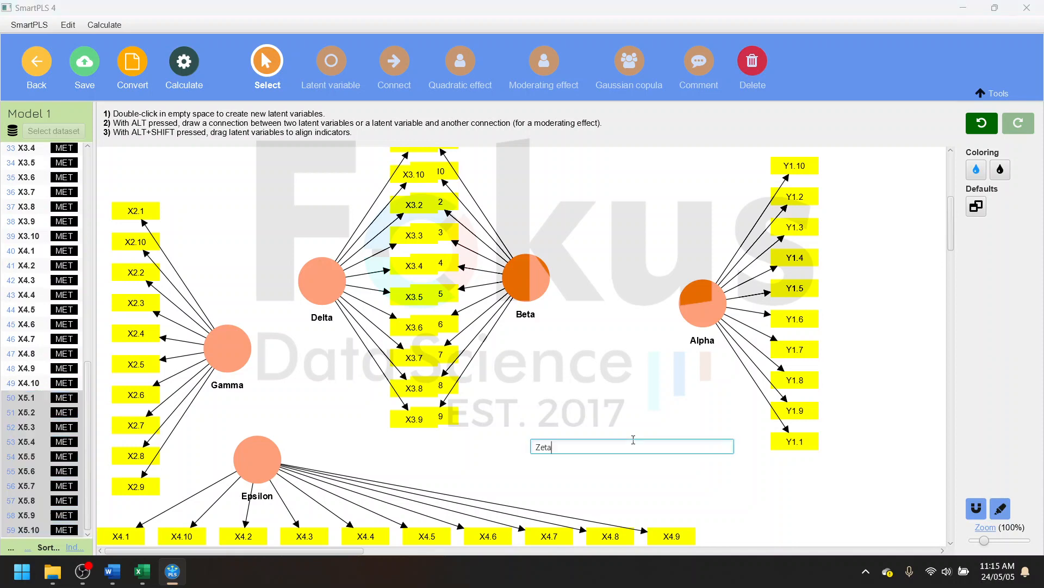
pyautogui.press('Return')
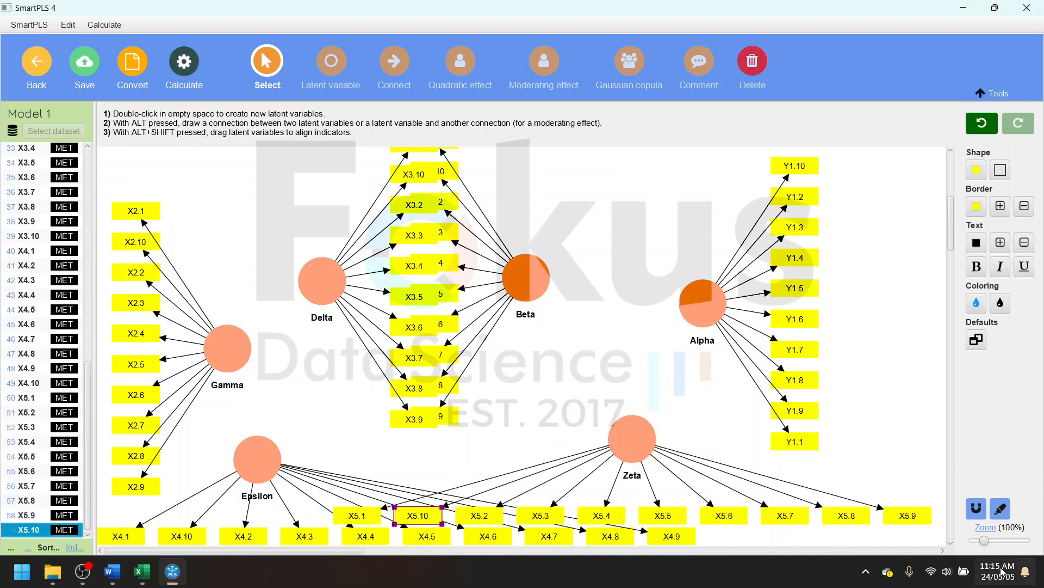
# - Move the X1, X5 and X4 latent variables further right and place the X5 indicators on the right of their variable
pyautogui.moveTo(984, 540); pyautogui.dragTo(981, 540)
pyautogui.scroll(3, 751, 513)
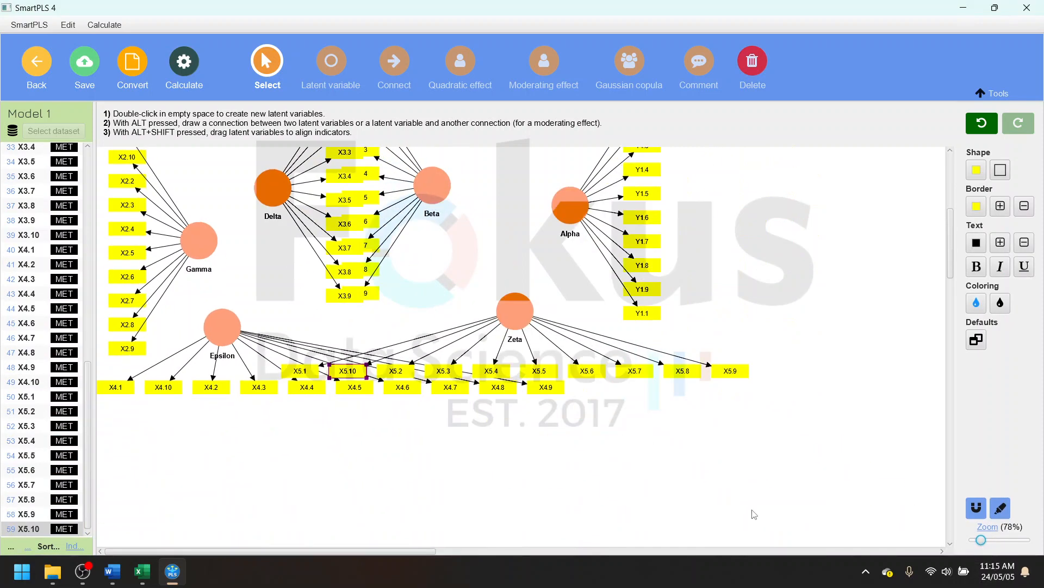
pyautogui.scroll(-2, 630, 471)
pyautogui.moveTo(445, 303); pyautogui.dragTo(526, 305)
pyautogui.moveTo(524, 435); pyautogui.dragTo(733, 424)
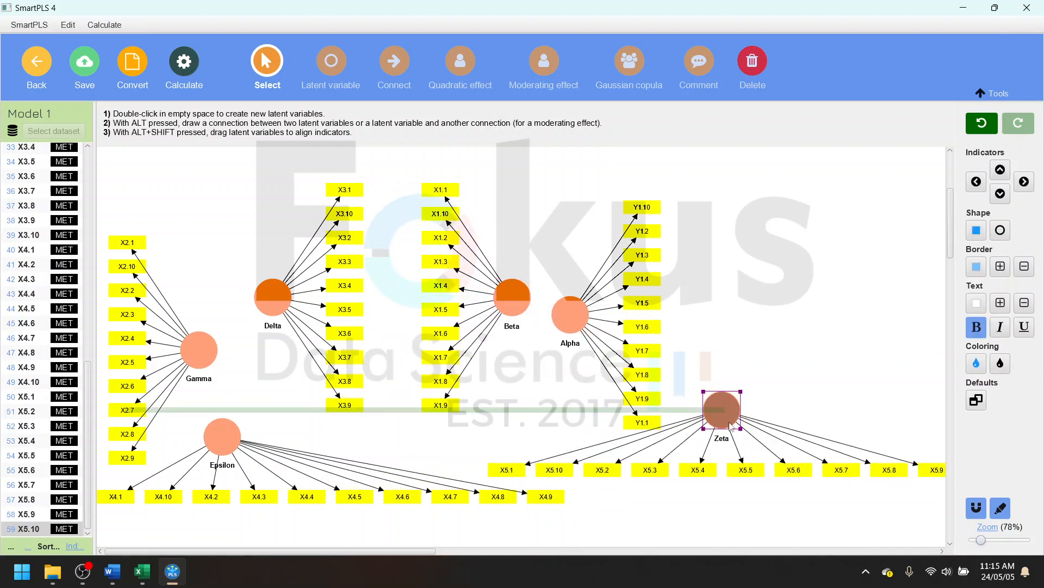
pyautogui.click(1023, 183)
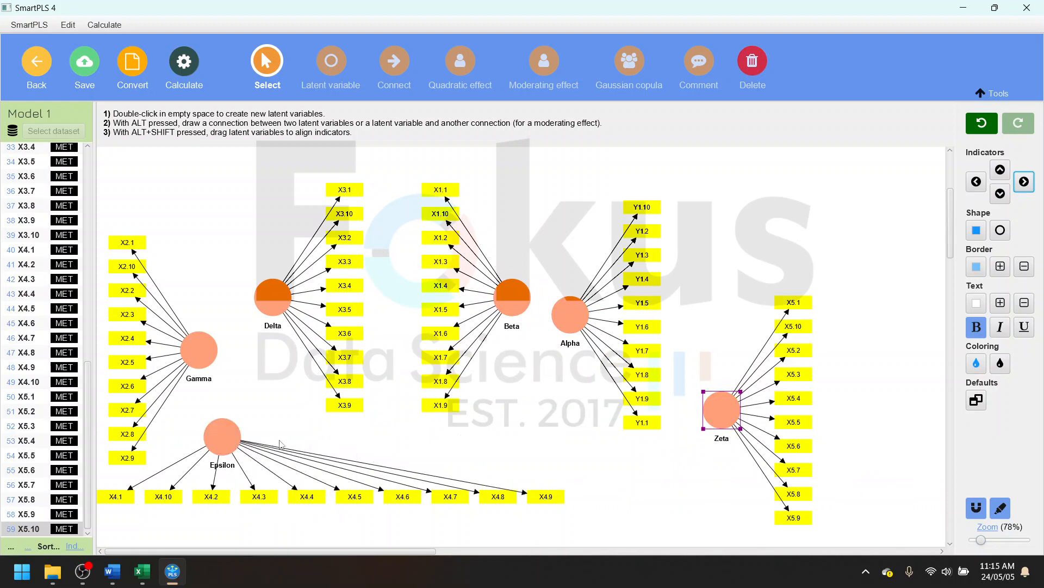
pyautogui.moveTo(229, 444); pyautogui.dragTo(302, 444)
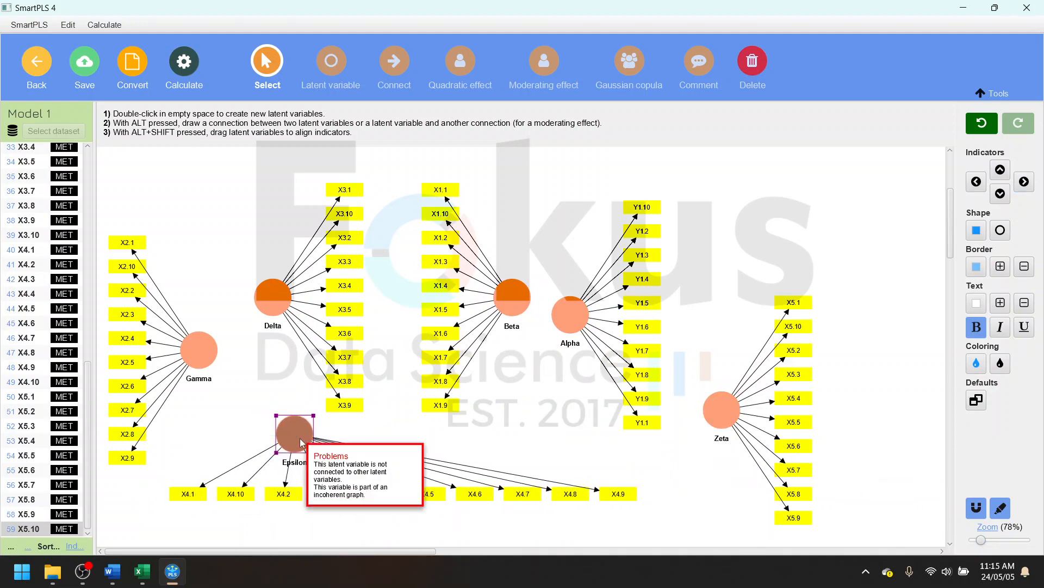
# - Arrange the Excel results workbook and SmartPLS side by side, with Excel on the left half and the model on the right
pyautogui.moveTo(613, 6); pyautogui.dragTo(1043, 95)
pyautogui.click(143, 572)
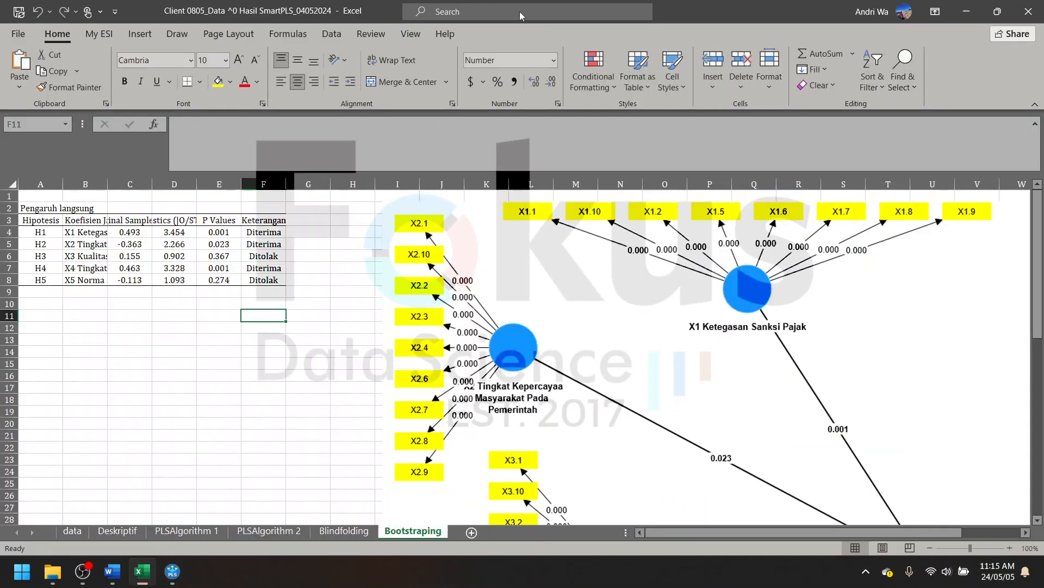
pyautogui.moveTo(630, 7); pyautogui.dragTo(2, 217)
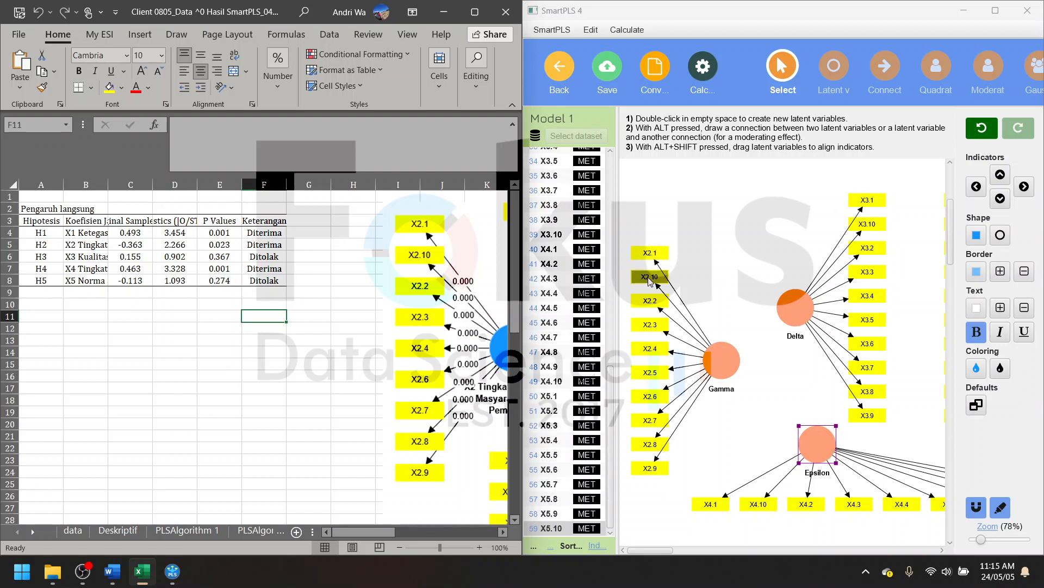
pyautogui.click(743, 240)
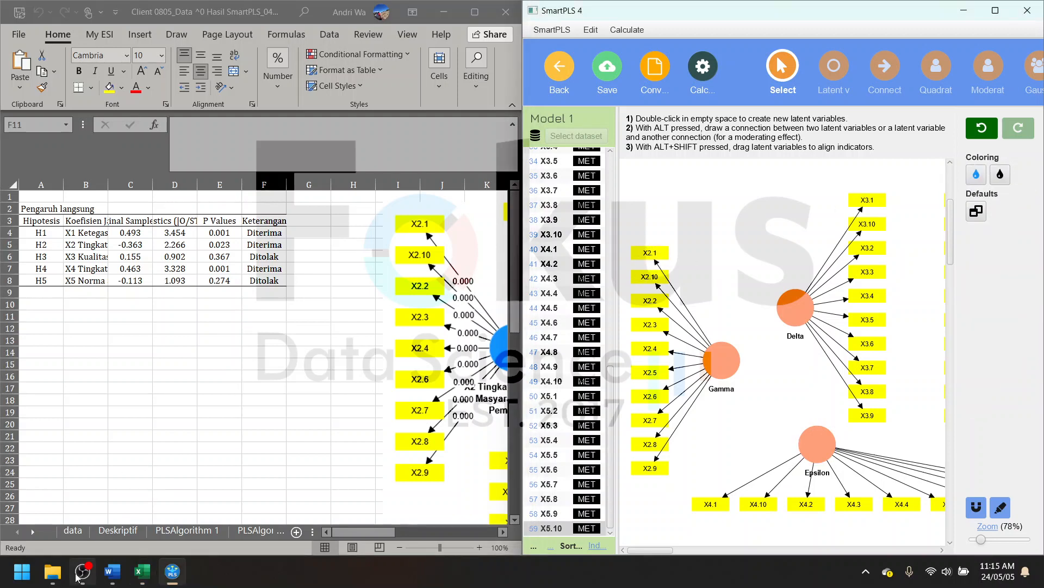
# - Copy the variable name Y Kepatuhan Wajib Pajak from the header of the Excel workbook's data sheet
pyautogui.click(77, 535)
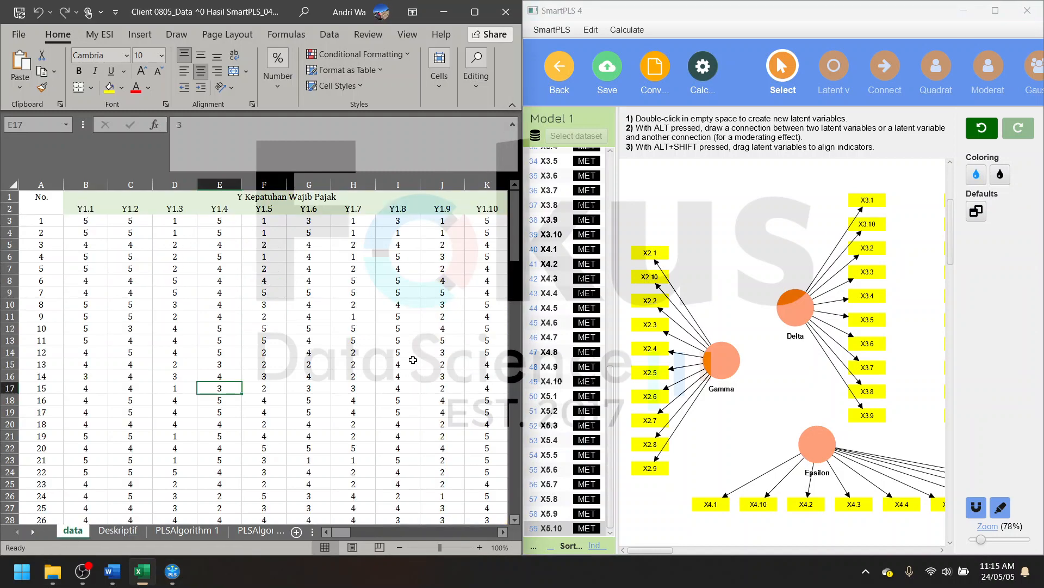
pyautogui.click(300, 198)
pyautogui.moveTo(280, 127); pyautogui.dragTo(175, 126)
pyautogui.hotkey('ctrl', 'c')
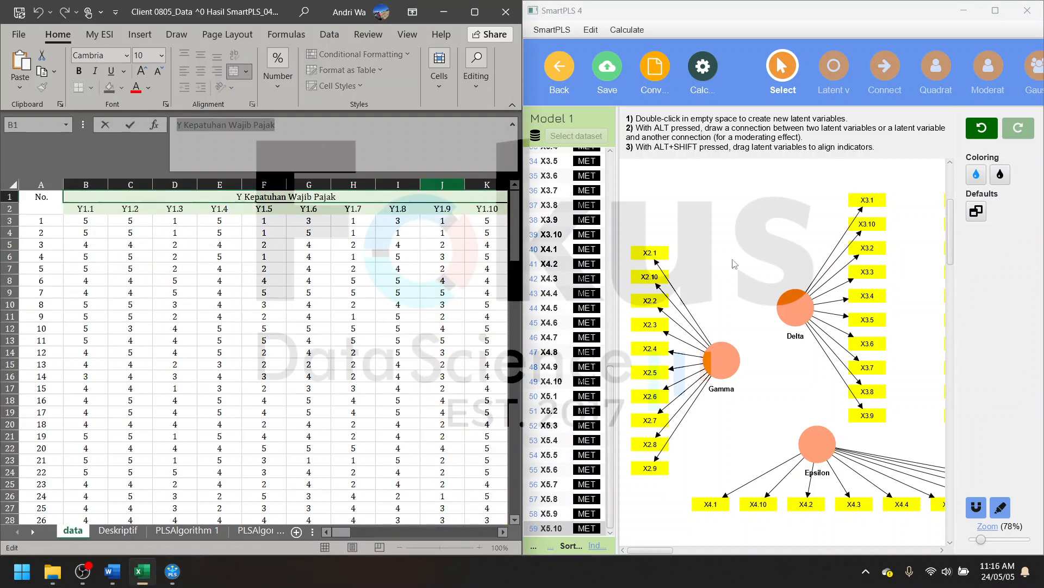
# - In SmartPLS, rename the Alpha latent variable, which holds the Y1 indicators, to Y Kepatuhan Wajib Pajak
pyautogui.click(779, 439)
pyautogui.hscroll(6, 779, 438)
pyautogui.hscroll(-2, 779, 440)
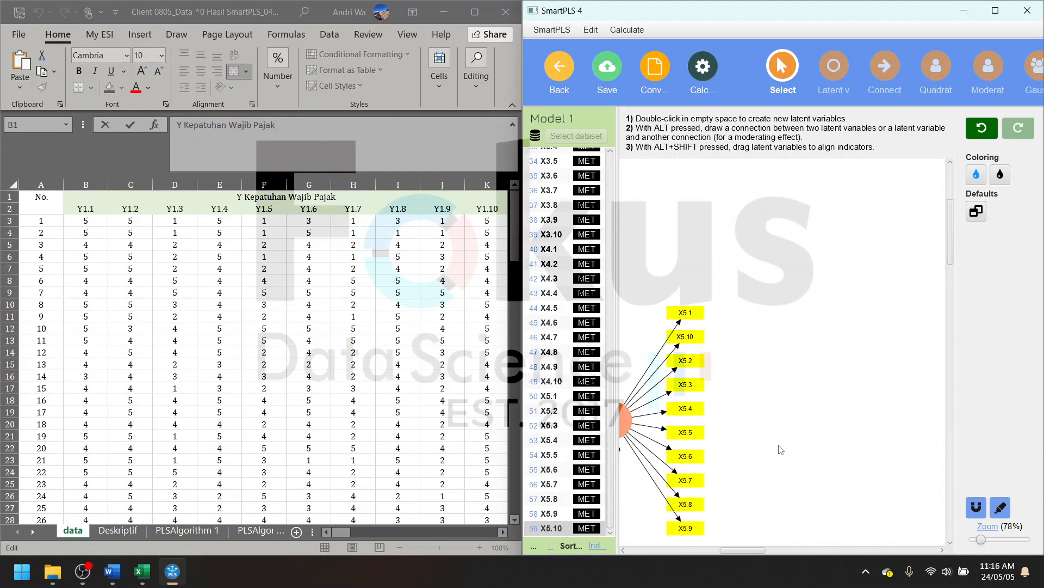
pyautogui.hscroll(-5, 779, 449)
pyautogui.click(719, 322)
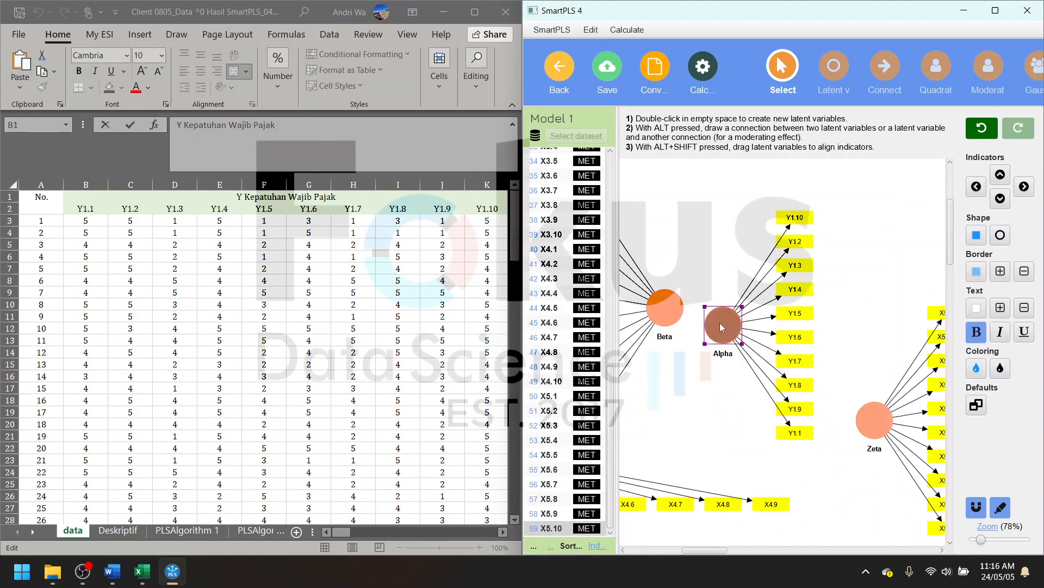
pyautogui.rightClick(719, 322)
pyautogui.click(676, 381)
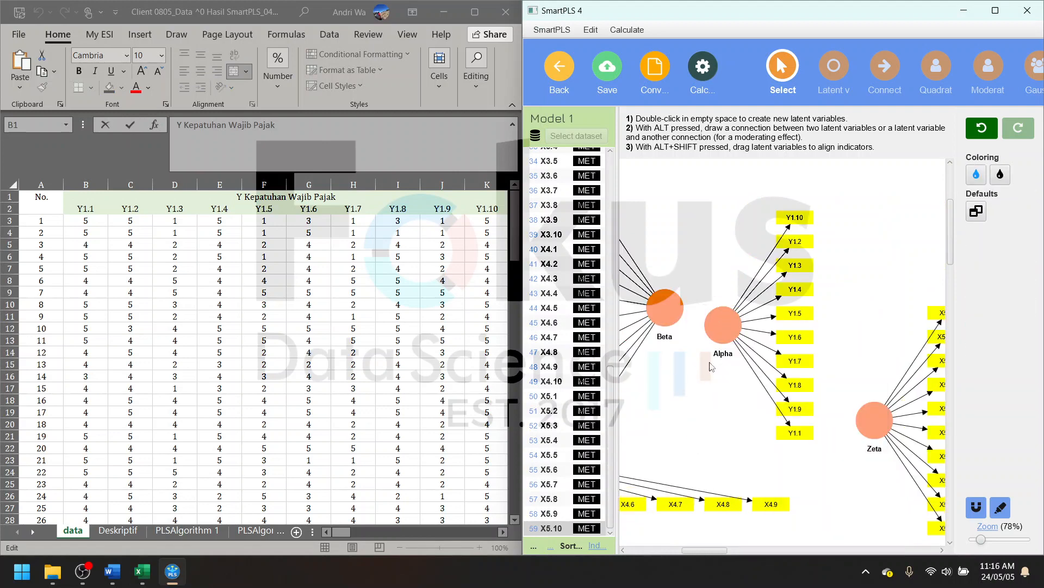
pyautogui.doubleClick(723, 334)
pyautogui.doubleClick(709, 164)
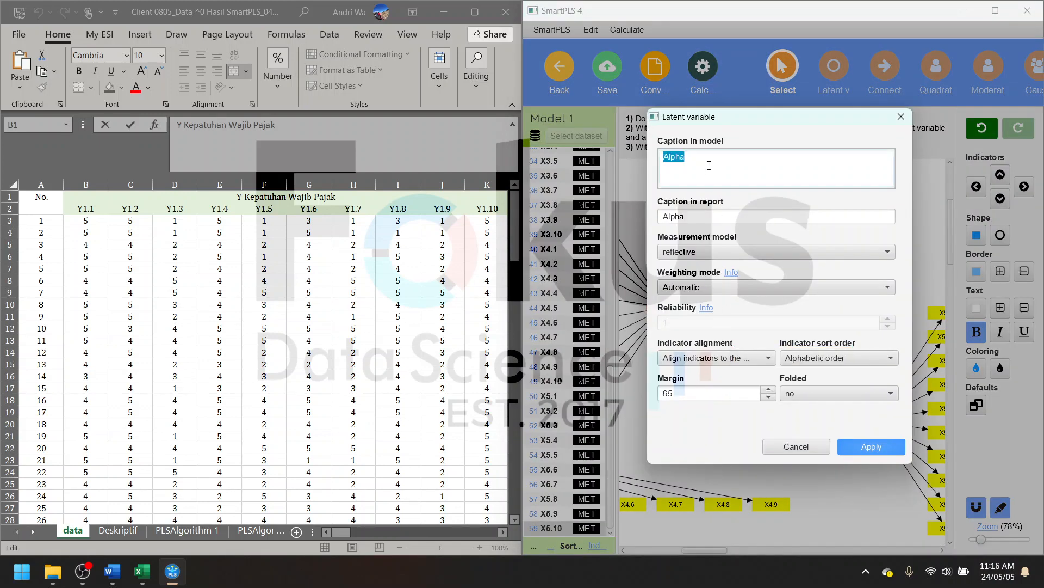
pyautogui.hotkey('ctrl', 'v')
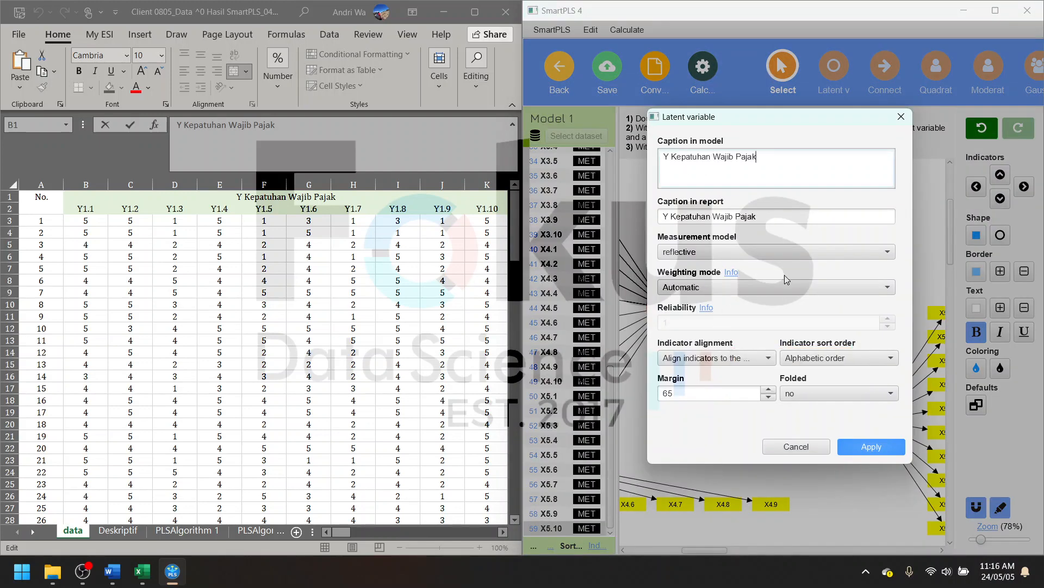
pyautogui.click(840, 449)
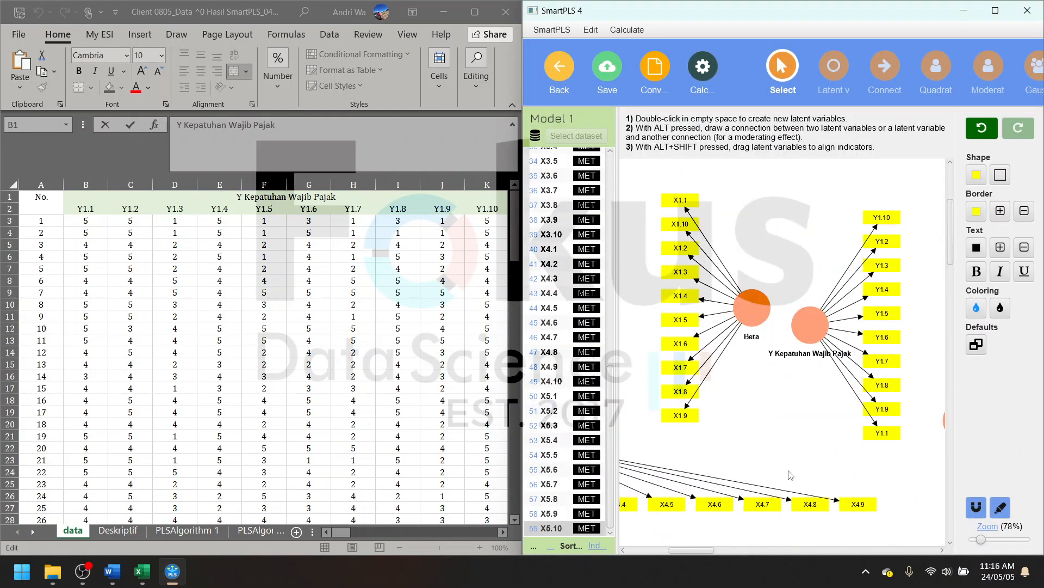
# - Copy the header text X1 Ketegasan Sanksi Pajak above the X1 columns of the Excel data sheet
pyautogui.click(331, 262)
pyautogui.hscroll(4, 333, 258)
pyautogui.click(333, 199)
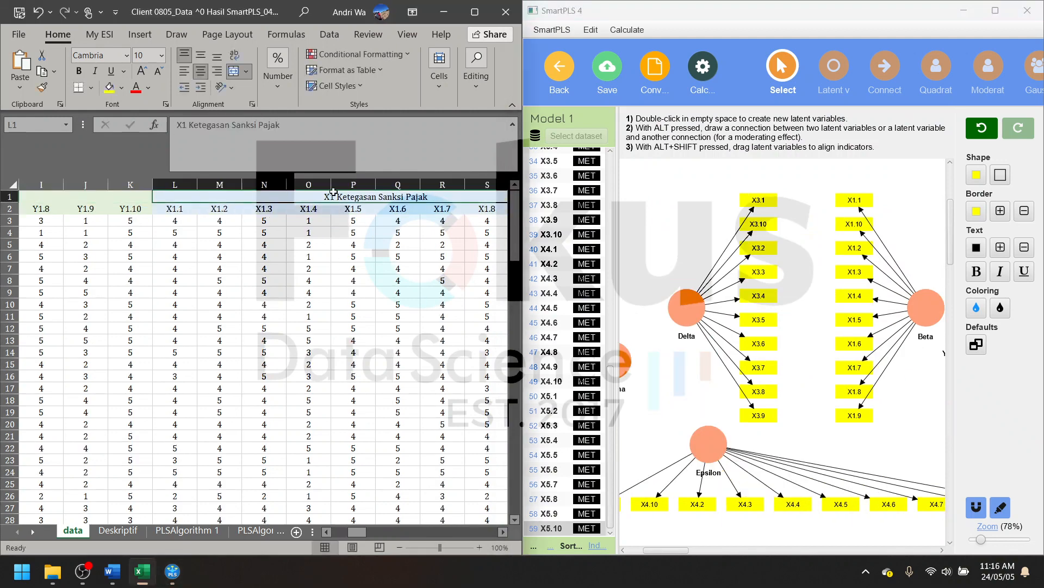
pyautogui.click(204, 126)
pyautogui.tripleClick(204, 124)
pyautogui.hotkey('ctrl', 'c')
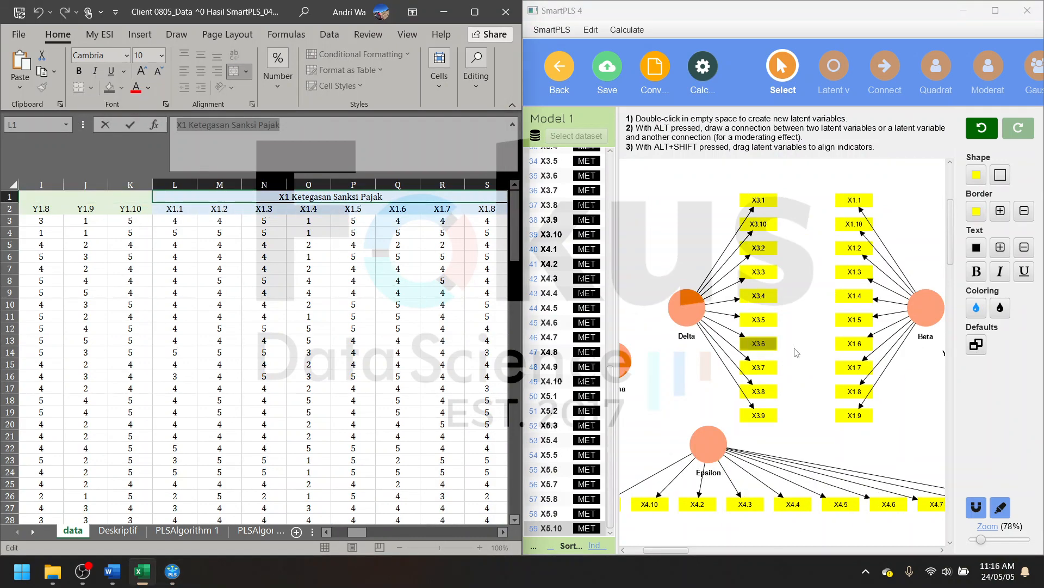
# - In SmartPLS, rename the Beta latent variable, which holds the X1 indicators, to X1 Ketegasan Sanksi Pajak
pyautogui.click(726, 387)
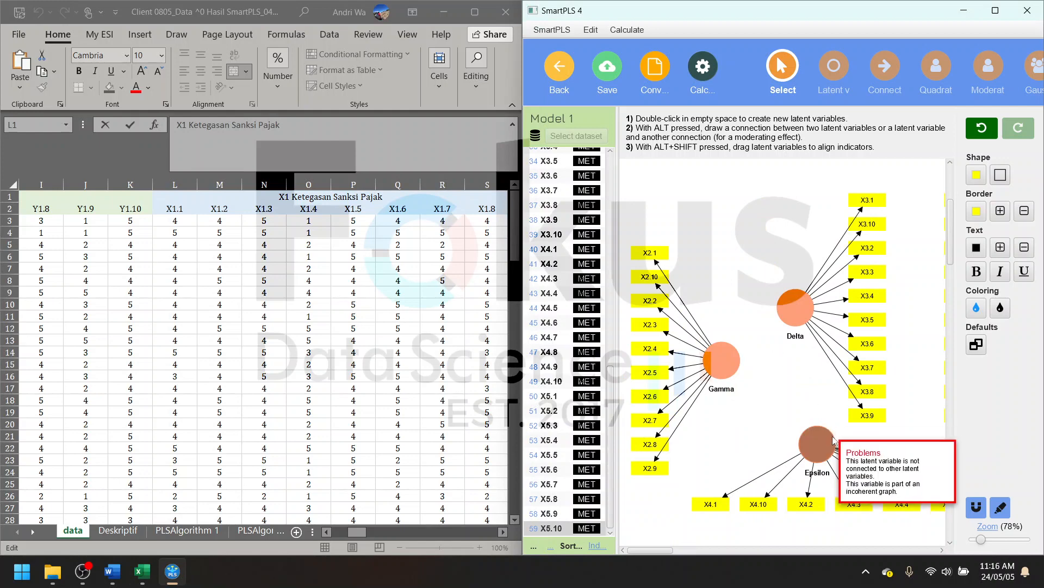
pyautogui.hscroll(5, 834, 438)
pyautogui.click(777, 314)
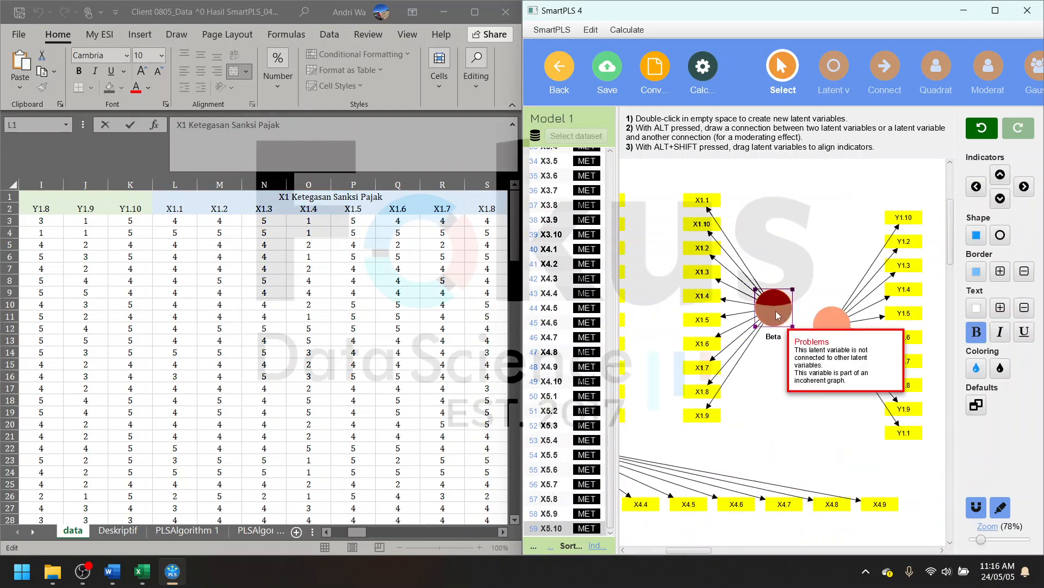
pyautogui.doubleClick(777, 314)
pyautogui.hotkey('ctrl', 'a')
pyautogui.hotkey('ctrl', 'v')
pyautogui.click(841, 447)
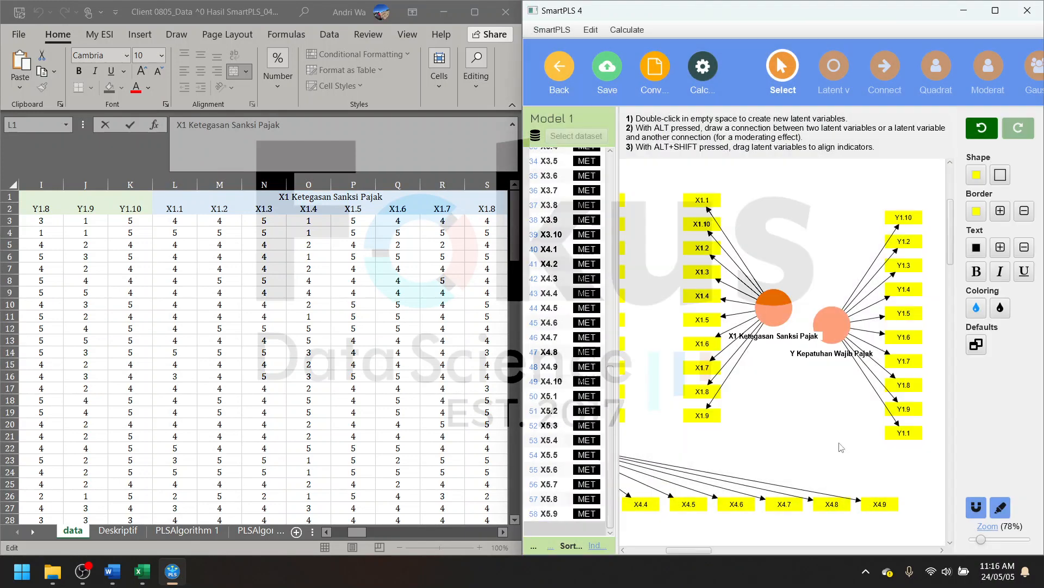
# - Rename the Gamma latent variable to X2 Tingkat Kepercayaan Masyarakat Pada Pemerintah, taking the name from the Excel data sheet's X2 header
pyautogui.hscroll(4, 323, 217)
pyautogui.click(323, 192)
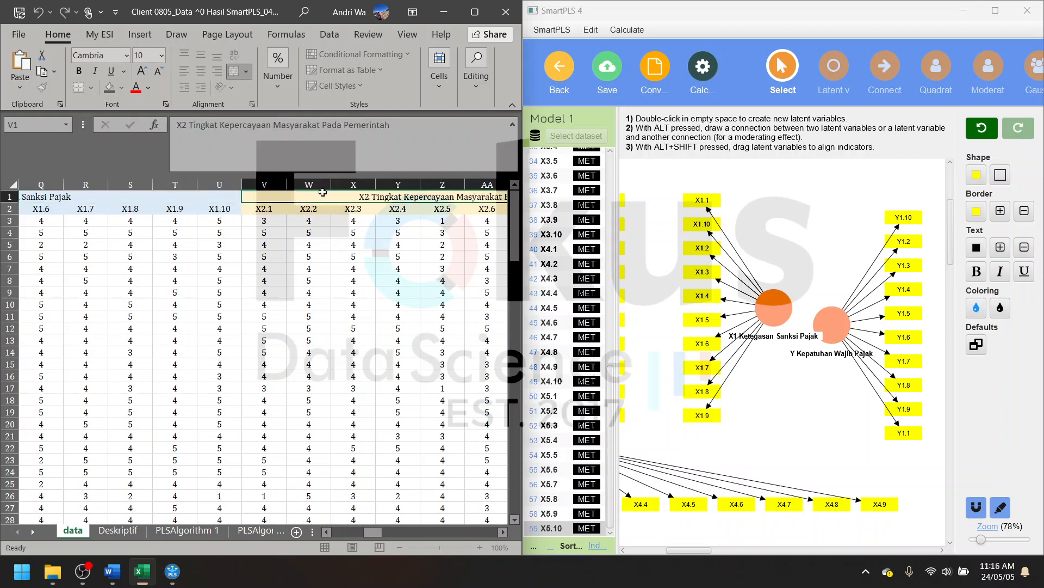
pyautogui.doubleClick(322, 193)
pyautogui.click(770, 451)
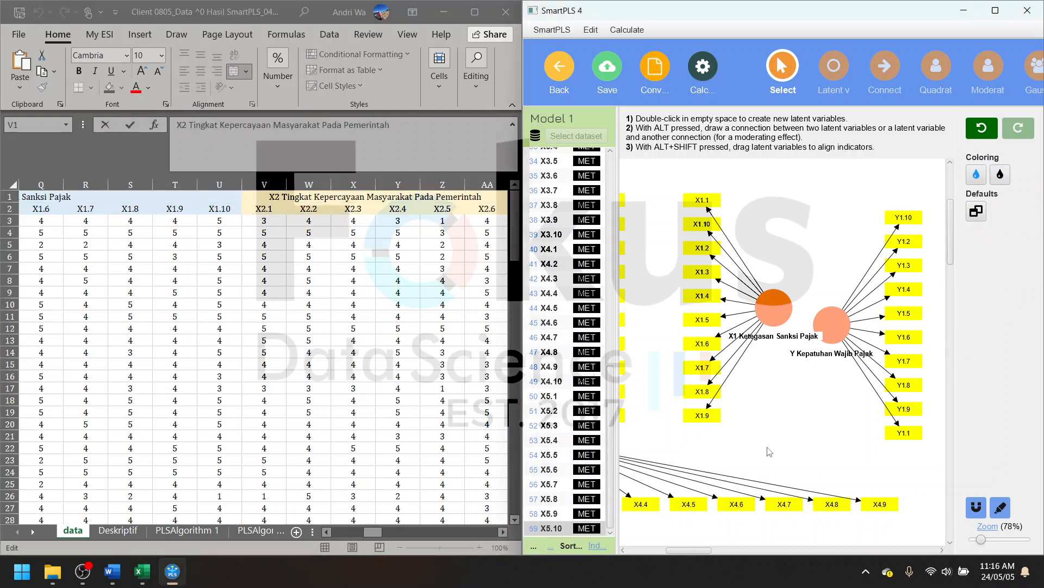
pyautogui.hscroll(-5, 769, 451)
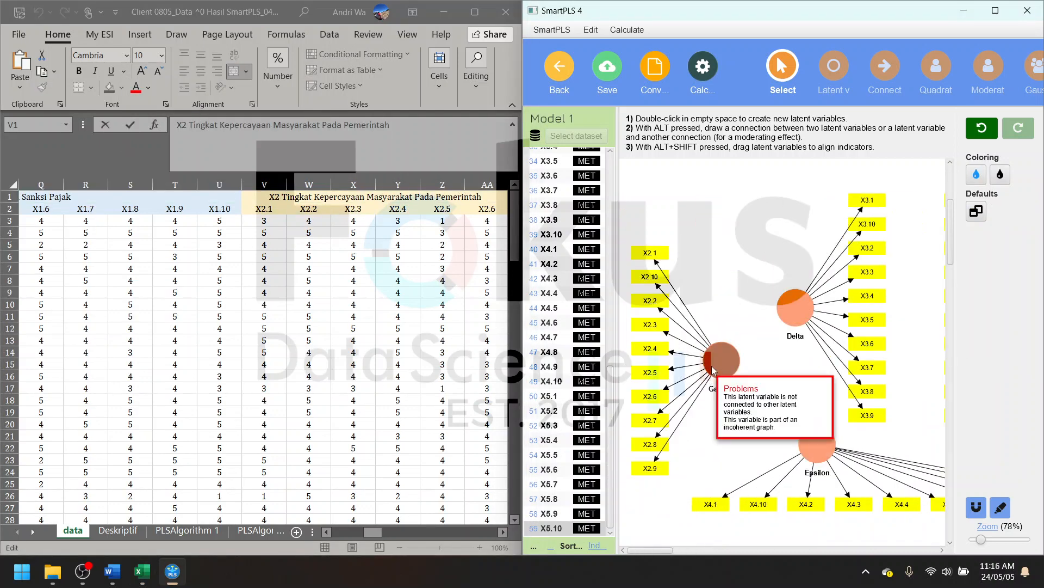
pyautogui.doubleClick(713, 364)
pyautogui.click(758, 170)
pyautogui.hotkey('ctrl', 'a')
pyautogui.write('X2 Tingkat Kepercayaan Masyarakat Pada Pemerintah')
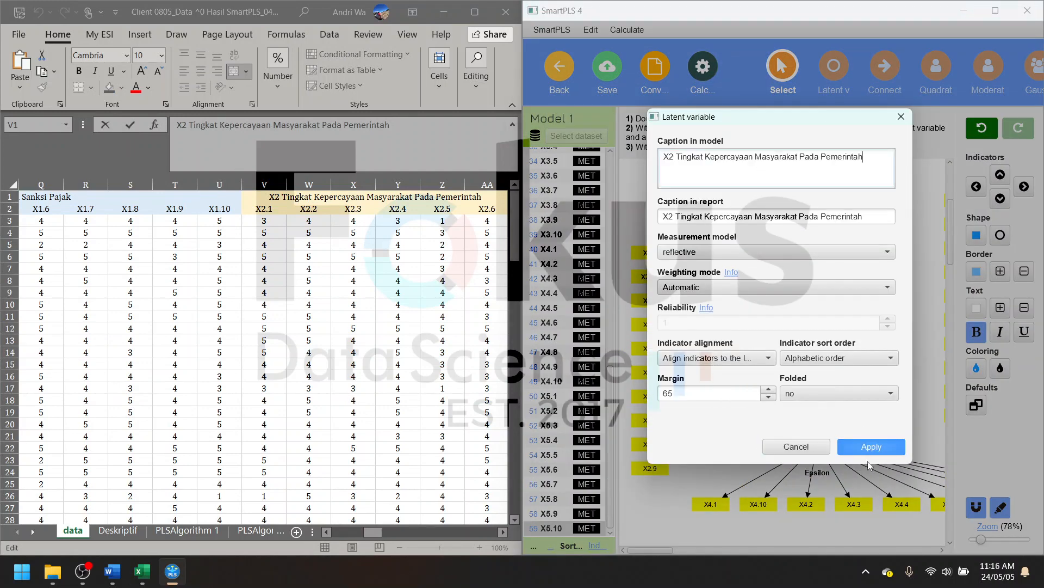
pyautogui.click(871, 446)
# - Rename the Delta latent variable to X3 Kualitas Pelayanan, taking the name from the Excel data sheet's X3 header
pyautogui.hscroll(3, 397, 206)
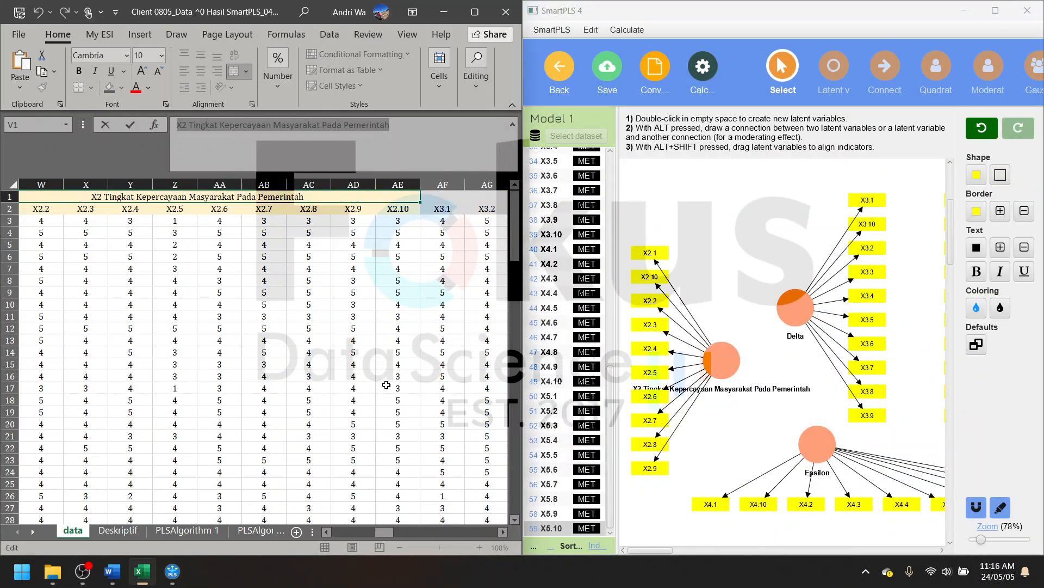
pyautogui.click(397, 197)
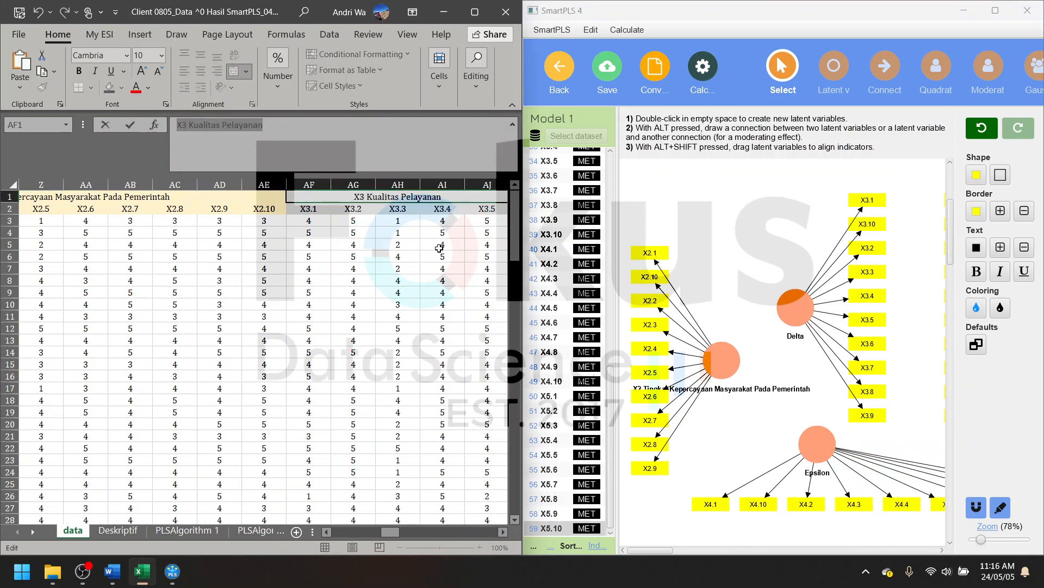
pyautogui.click(794, 307)
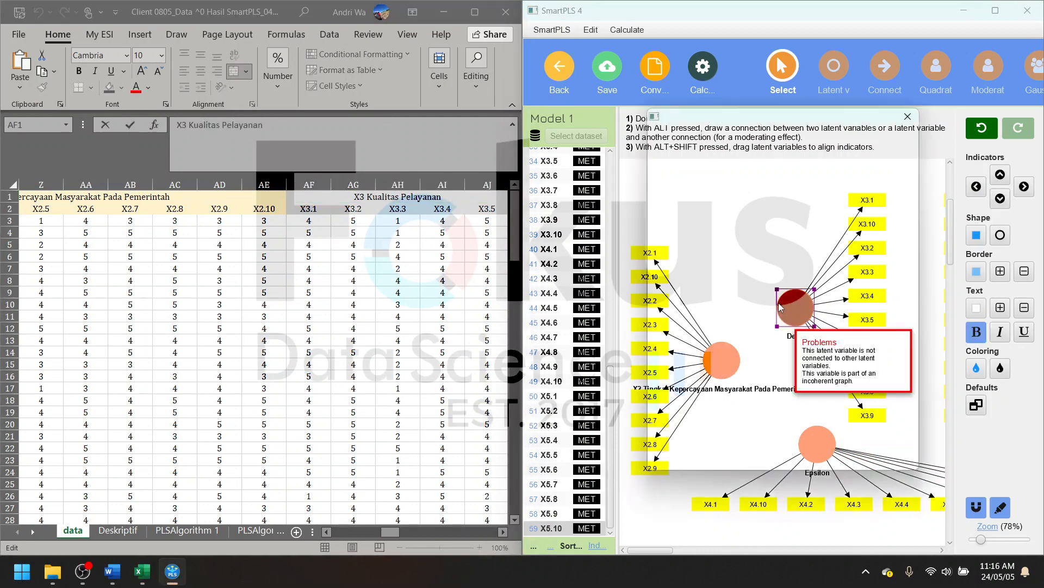
pyautogui.doubleClick(794, 307)
pyautogui.doubleClick(735, 171)
pyautogui.write('X3 Kualitas Pelayanan')
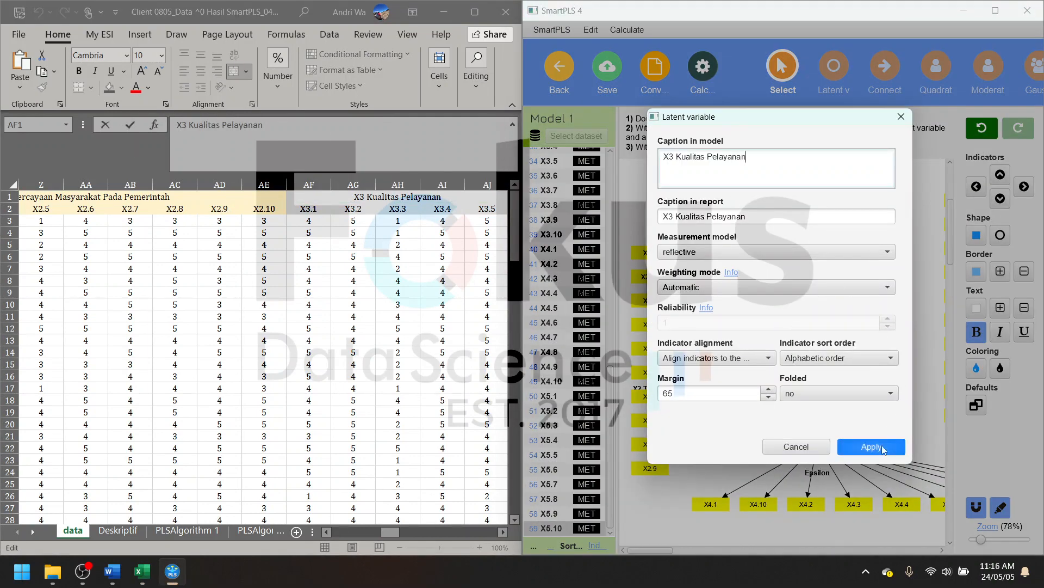
pyautogui.click(871, 446)
# - Rename the Epsilon latent variable to X4 Tingkat Kesadaran Masyarakat, taking the name from the Excel data sheet's X4 header
pyautogui.click(353, 309)
pyautogui.hscroll(3, 352, 309)
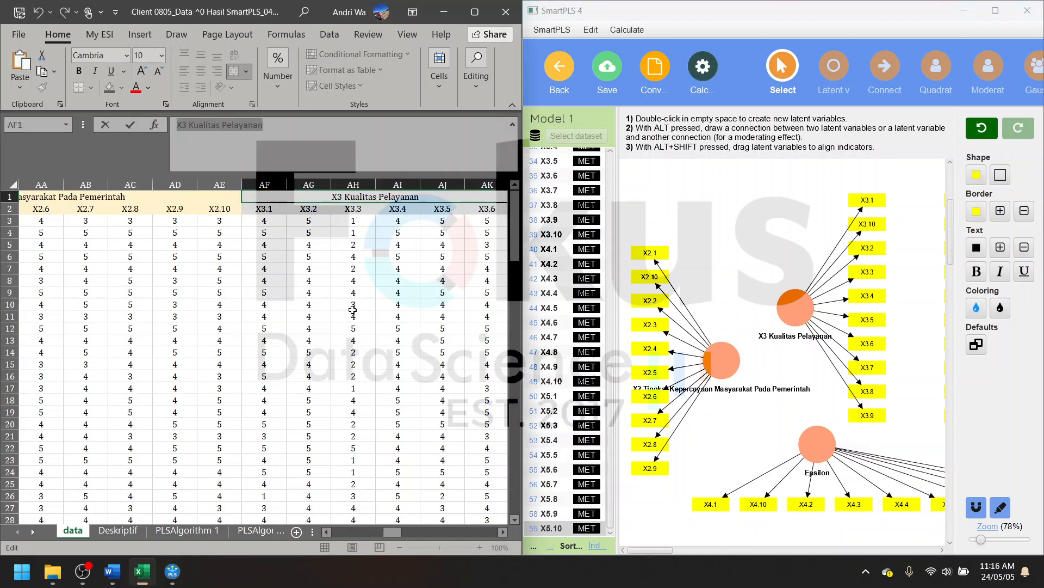
pyautogui.click(469, 196)
pyautogui.moveTo(310, 124); pyautogui.dragTo(176, 124)
pyautogui.hotkey('ctrl', 'c')
pyautogui.doubleClick(812, 445)
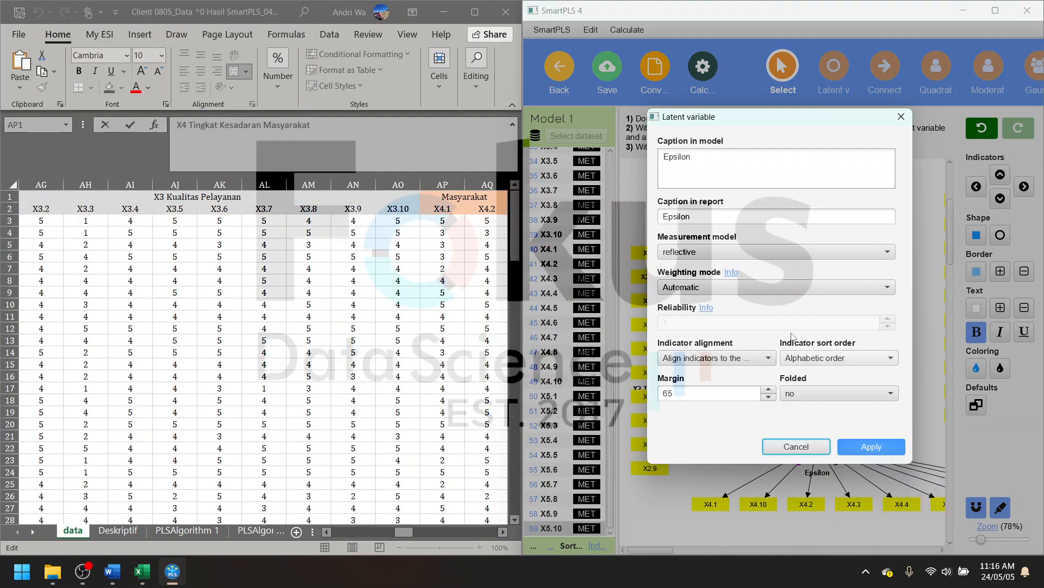
pyautogui.hotkey('ctrl', 'v')
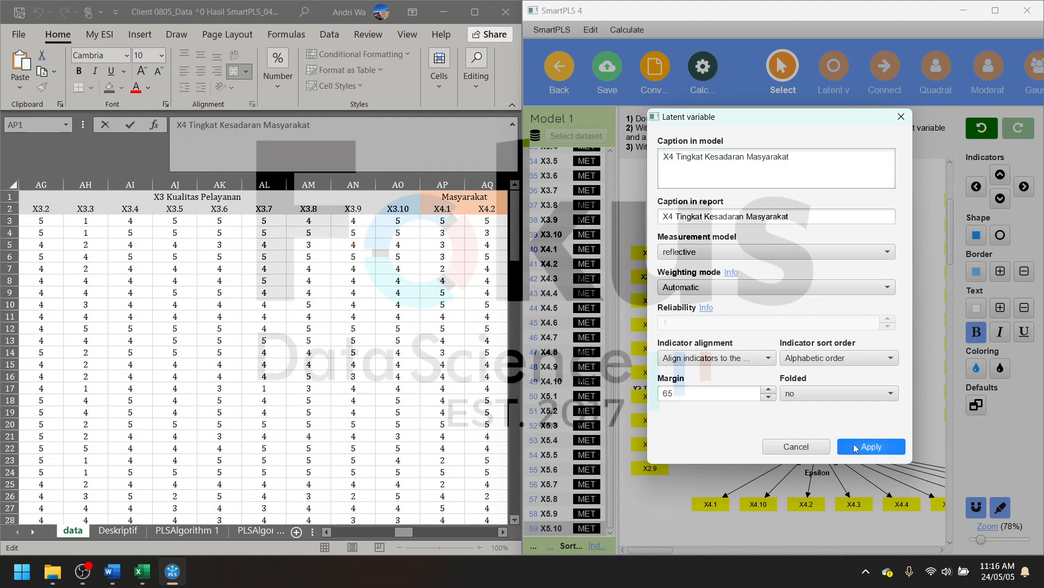
pyautogui.click(871, 447)
# - Rename the Zeta latent variable to X5 Norma Subjektif, taking the name from the Excel data sheet's X5 header
pyautogui.hotkey('alt', 'Tab')
pyautogui.hscroll(7, 337, 349)
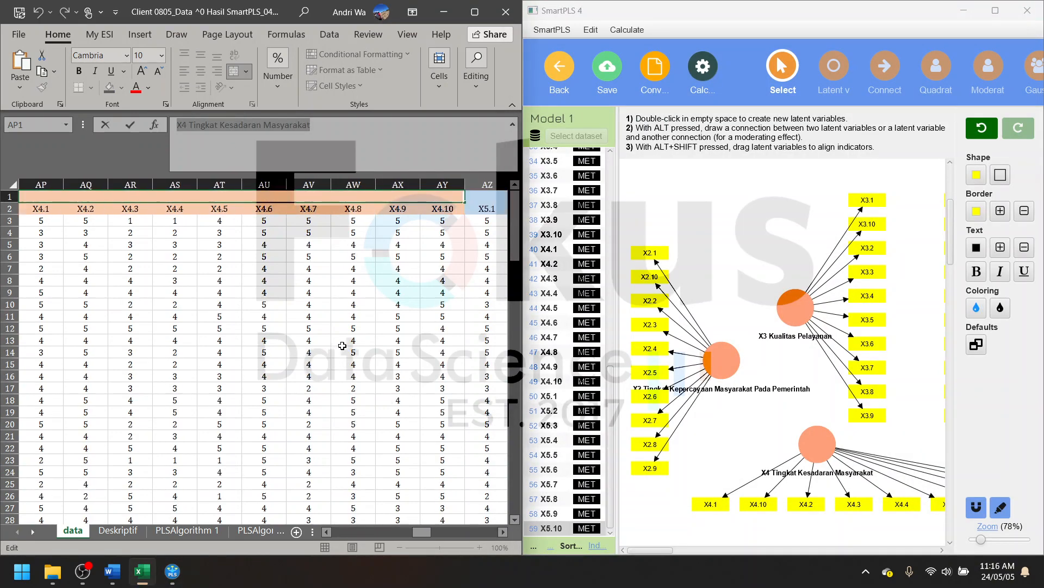
pyautogui.click(403, 205)
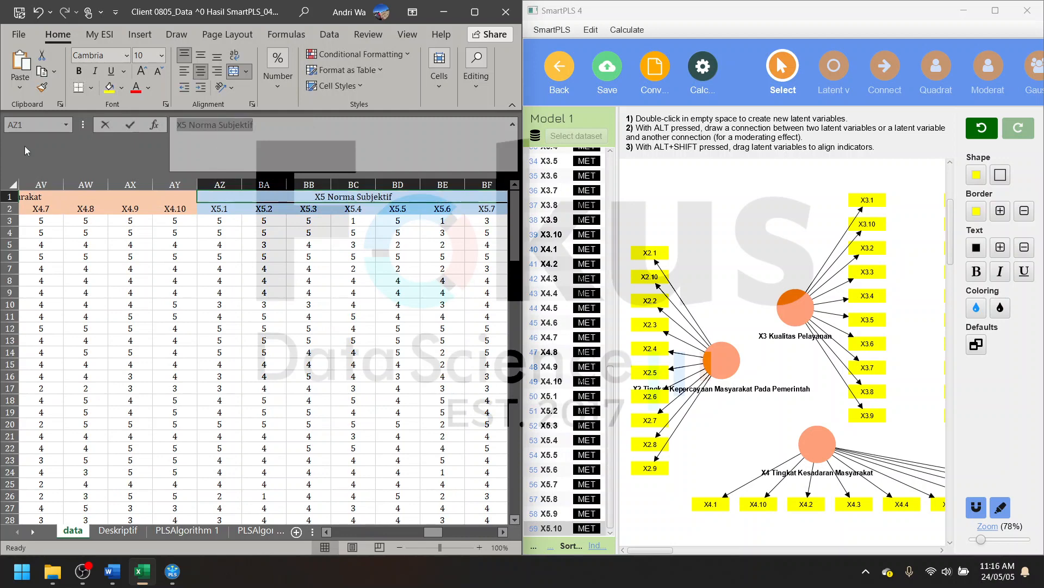
pyautogui.click(798, 375)
pyautogui.hscroll(7, 816, 380)
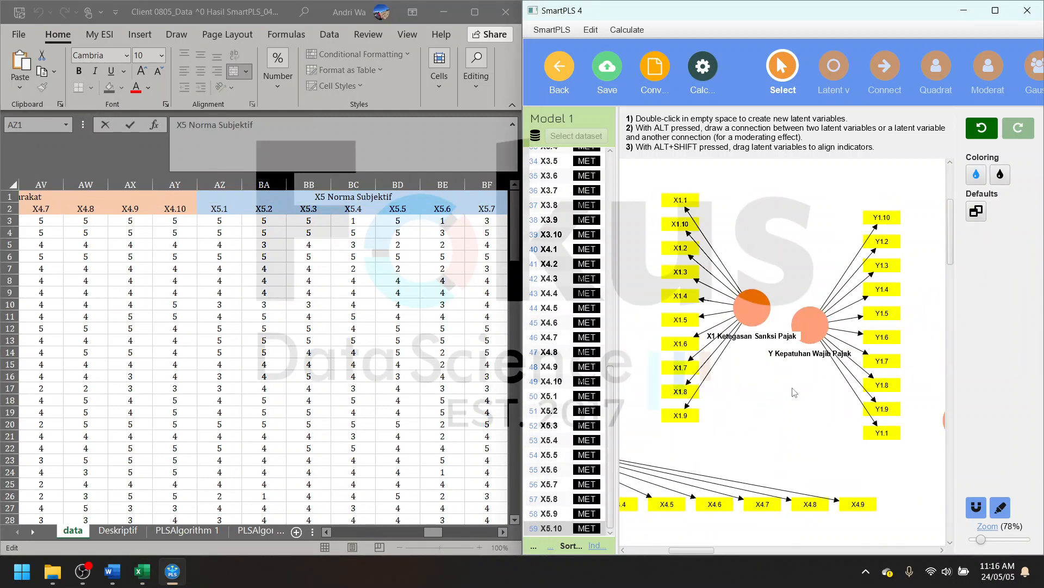
pyautogui.doubleClick(882, 424)
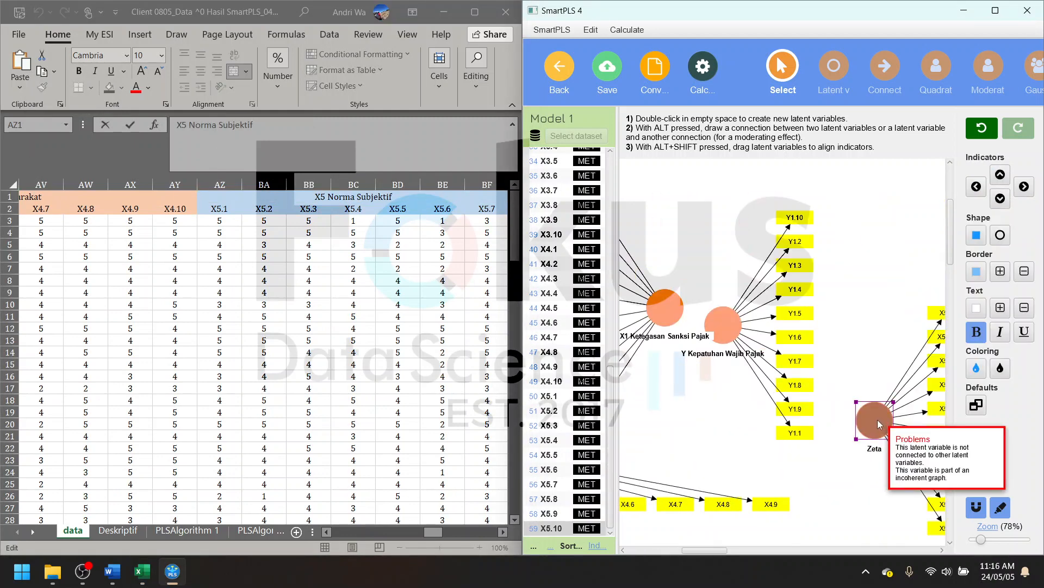
pyautogui.write('X5 Norma Subjektif')
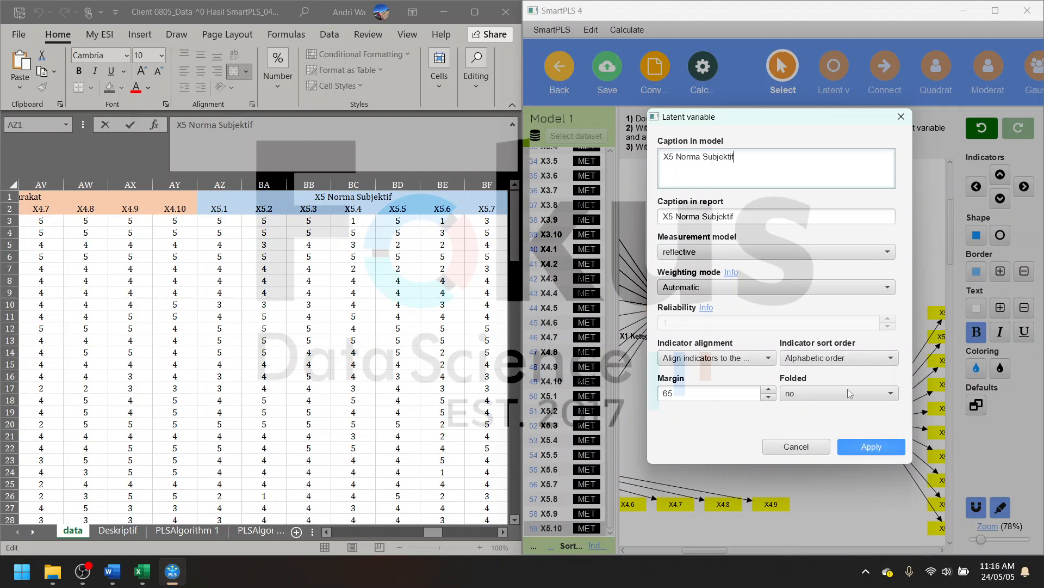
pyautogui.click(857, 446)
# - Maximize the SmartPLS window and bring all six renamed latent variables into view
pyautogui.hotkey('alt', 'Tab')
pyautogui.hscroll(3, 326, 318)
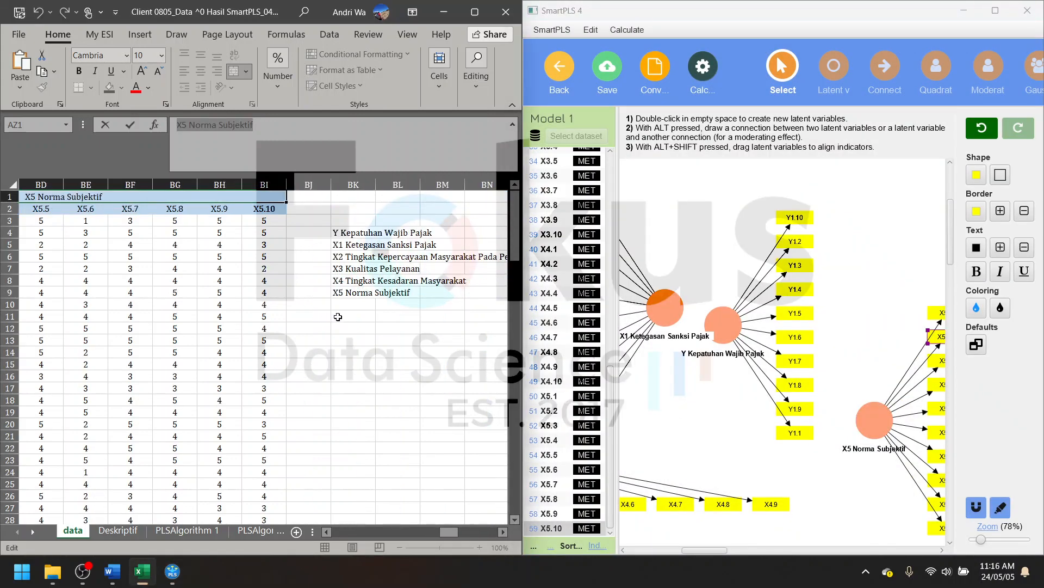
pyautogui.click(885, 291)
pyautogui.click(1005, 12)
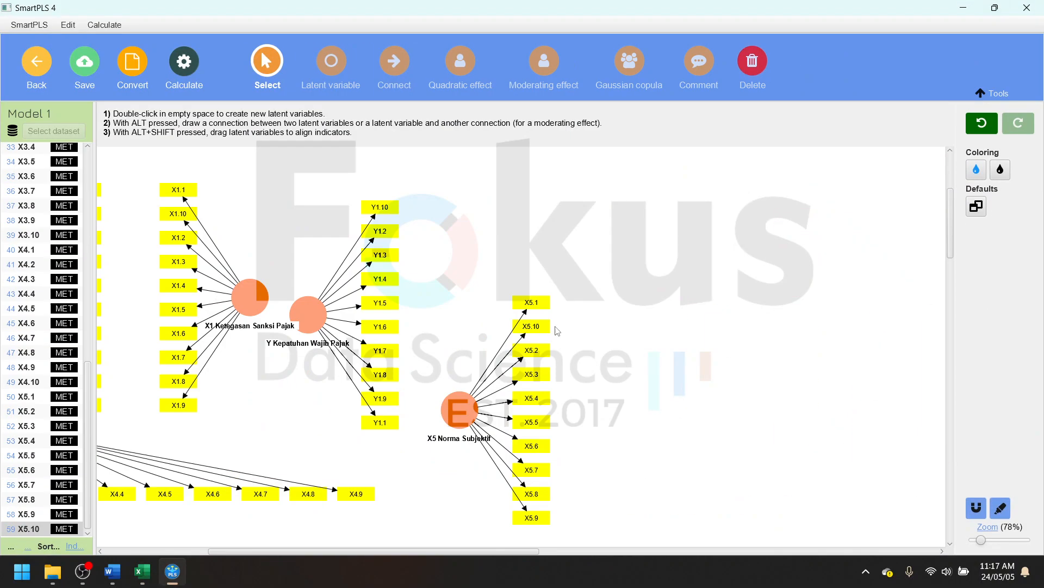
pyautogui.hscroll(-5, 547, 324)
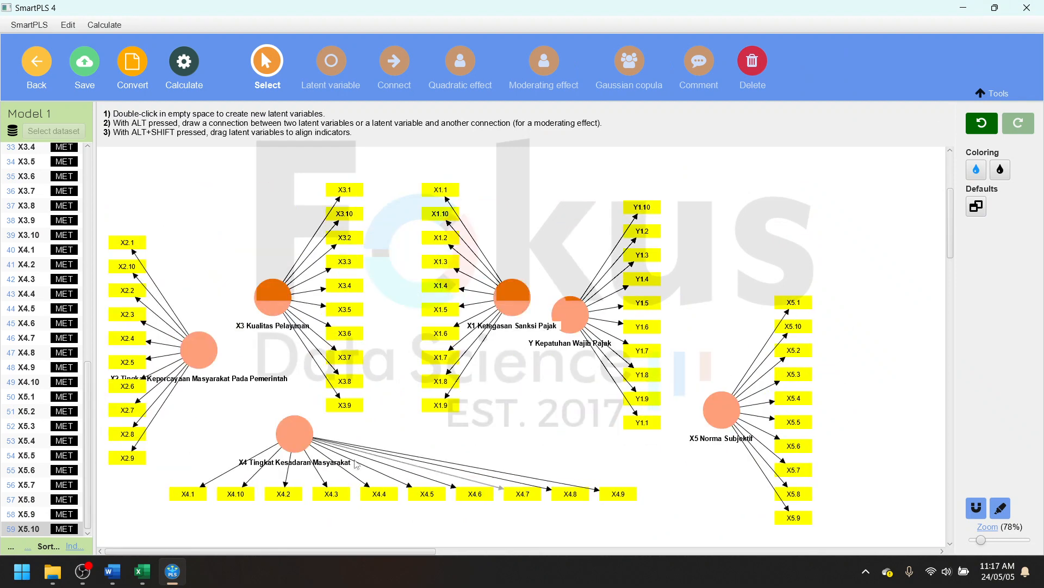
# - Examine the research framework diagram beside the variable list on the Excel data sheet and return to the SmartPLS model
pyautogui.moveTo(140, 580)
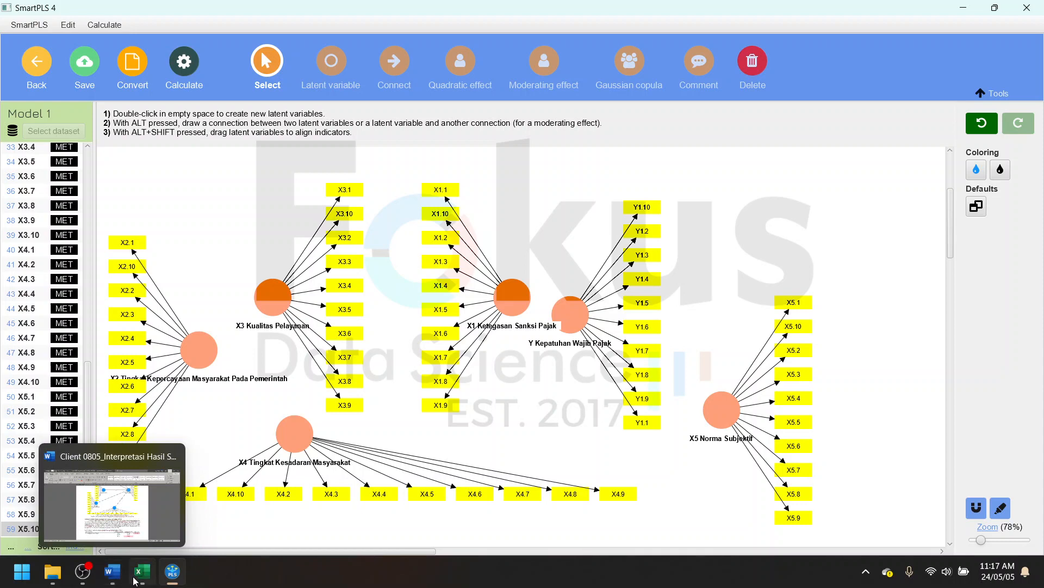
pyautogui.click(138, 580)
pyautogui.click(359, 415)
pyautogui.hscroll(3, 414, 354)
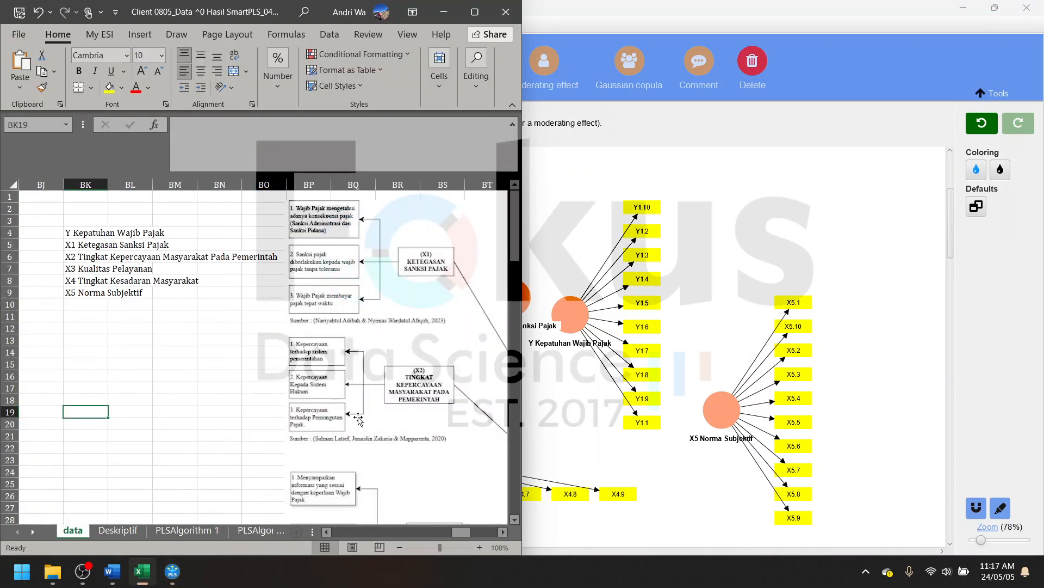
pyautogui.click(772, 223)
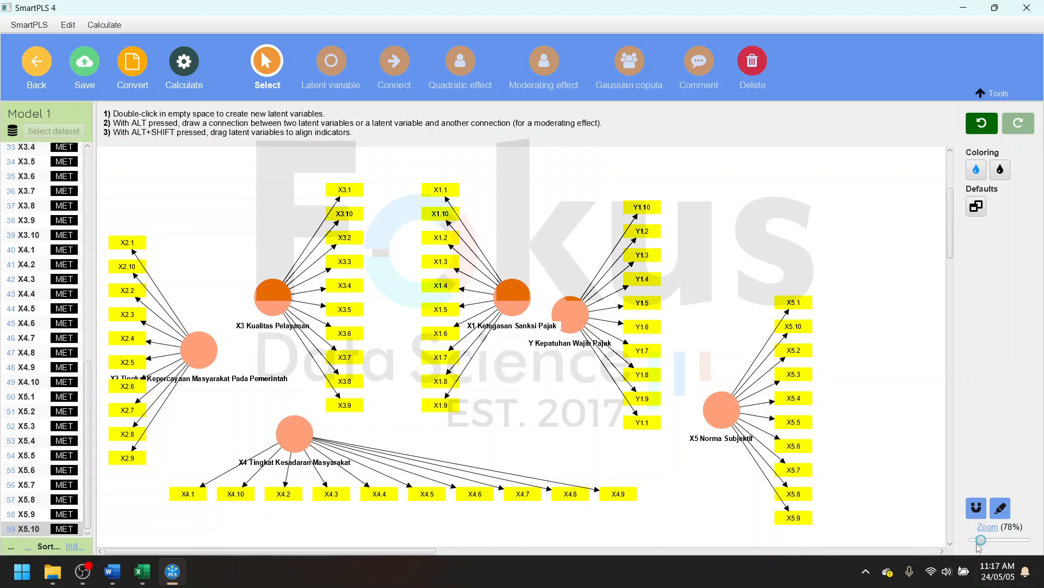
# - Move Y Kepatuhan Wajib Pajak to the model's right side and X1 Ketegasan Sanksi Pajak above it, aligning X1's indicators on top
pyautogui.moveTo(978, 544); pyautogui.dragTo(977, 545)
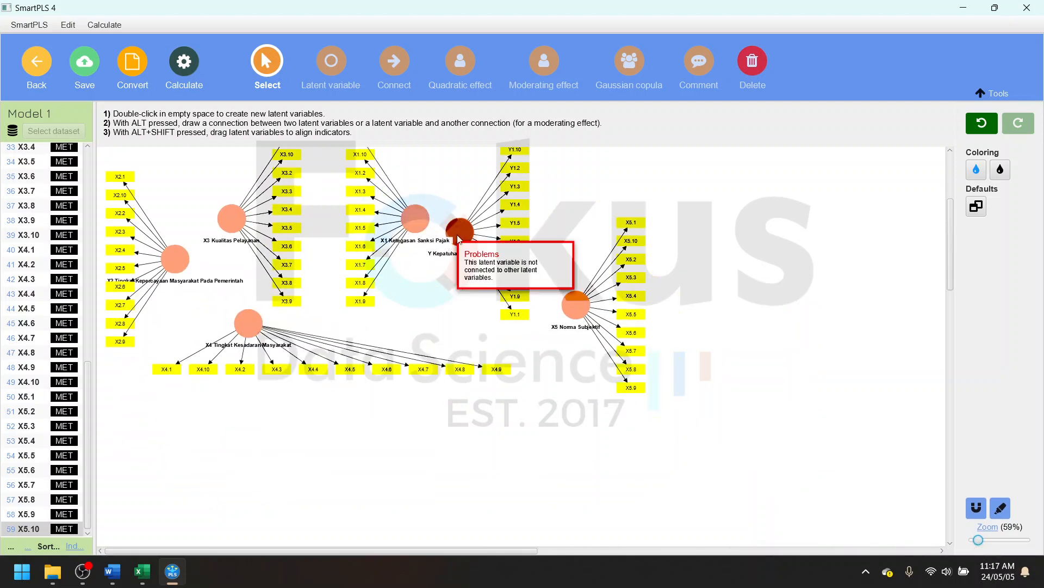
pyautogui.moveTo(460, 231); pyautogui.dragTo(757, 327)
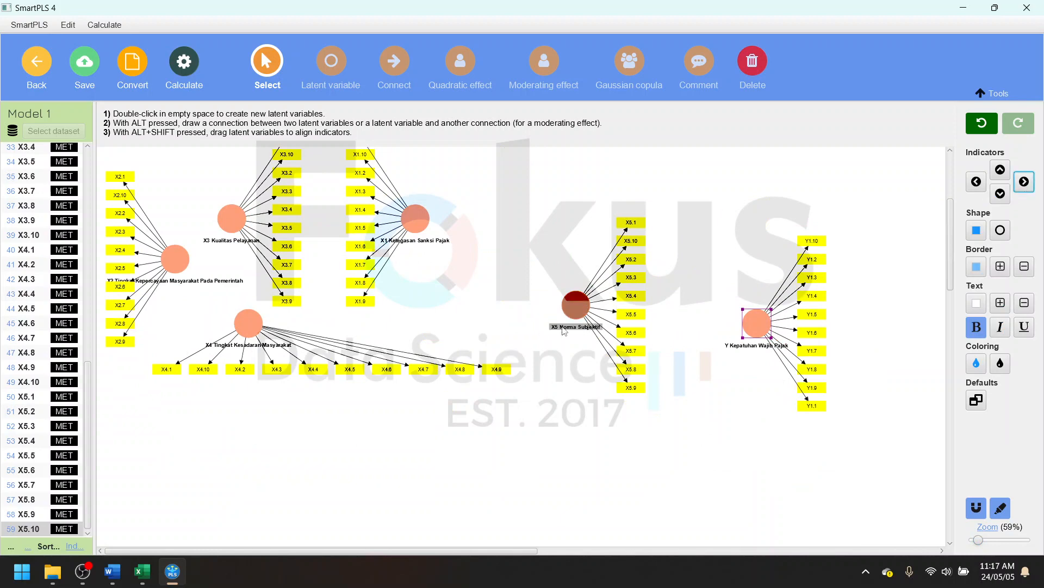
pyautogui.scroll(3, 576, 305)
pyautogui.scroll(-1, 630, 419)
pyautogui.moveTo(420, 305); pyautogui.dragTo(750, 262)
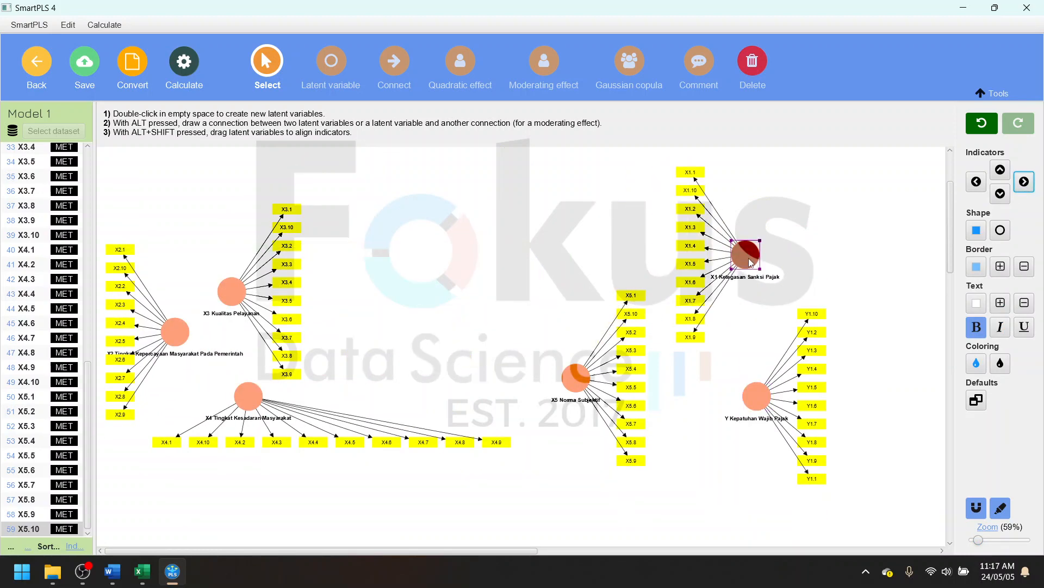
pyautogui.click(1004, 169)
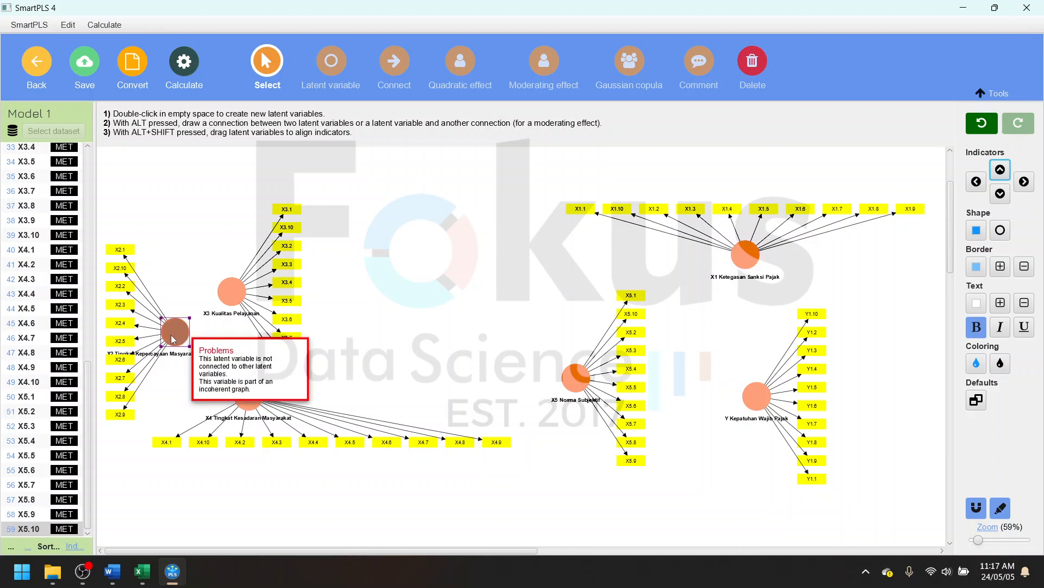
# - Place X2 Tingkat Kepercayaan to the lower left of X1 and X3 Kualitas Pelayanan below X2, aligning X3's indicators to the left
pyautogui.moveTo(174, 338); pyautogui.dragTo(538, 287)
pyautogui.moveTo(747, 255); pyautogui.dragTo(731, 252)
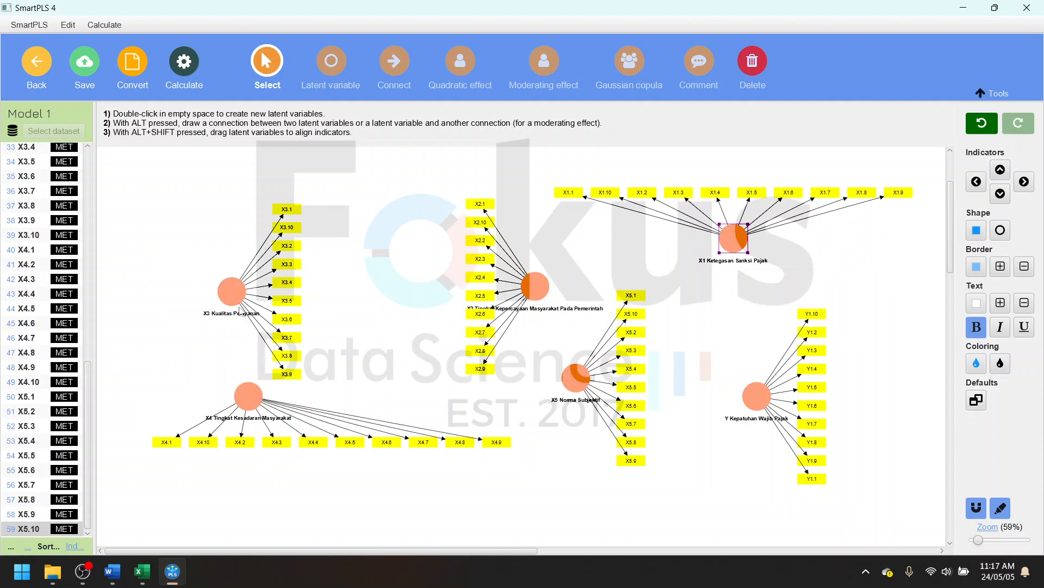
pyautogui.moveTo(232, 291); pyautogui.dragTo(403, 345)
pyautogui.moveTo(455, 374); pyautogui.dragTo(502, 395)
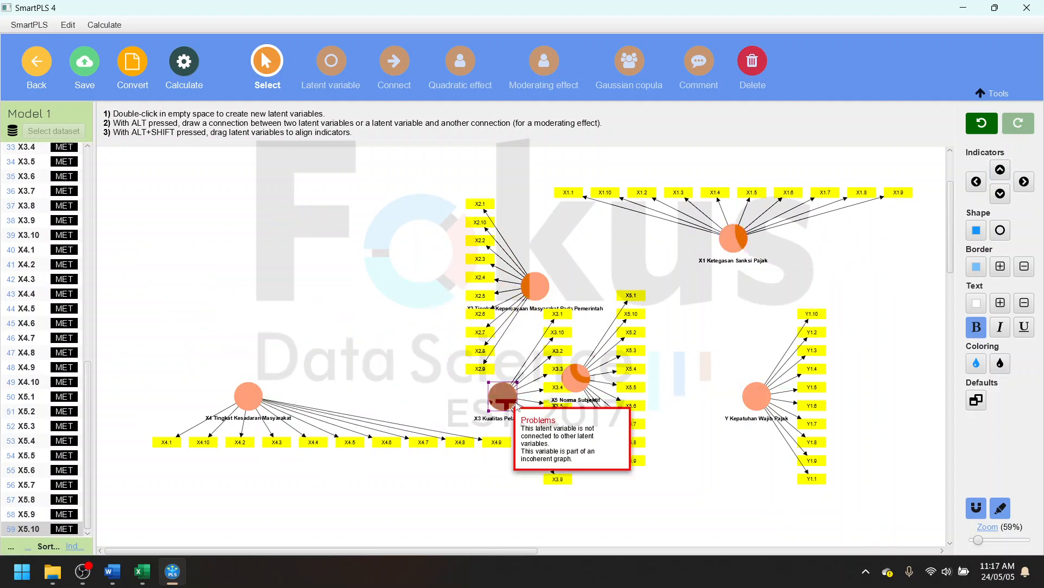
pyautogui.click(977, 183)
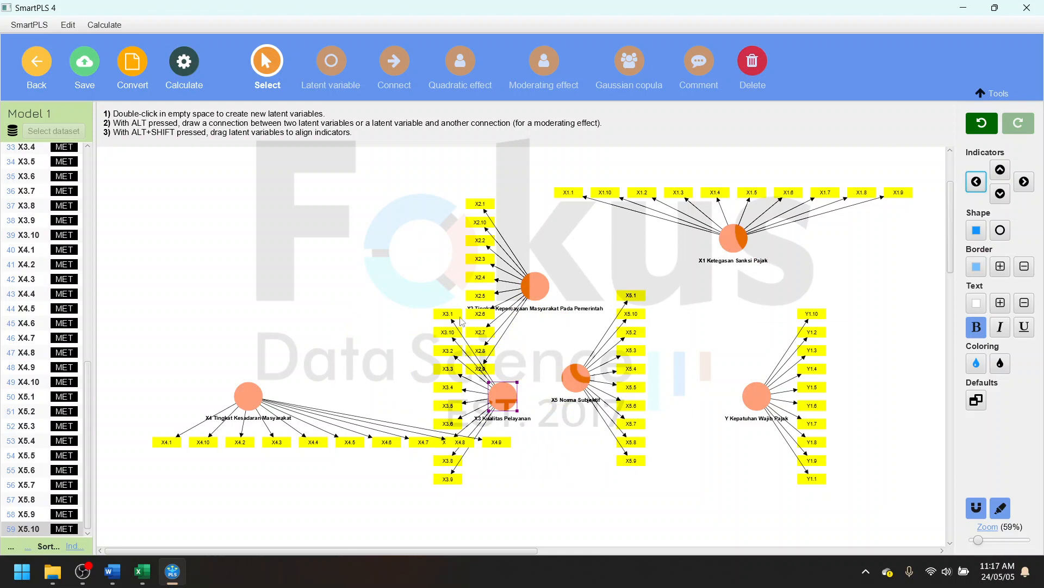
pyautogui.click(491, 402)
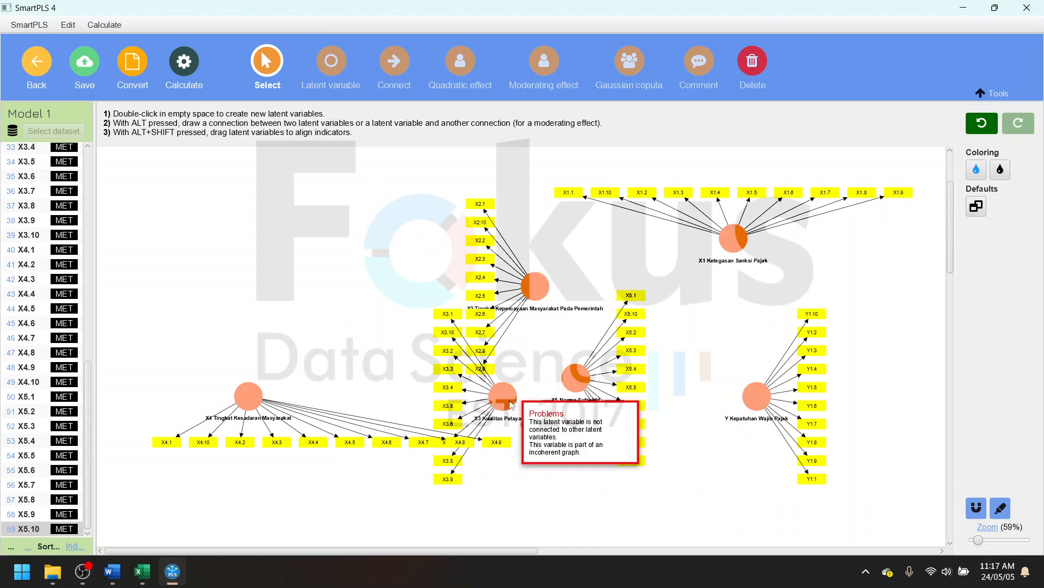
pyautogui.moveTo(505, 404); pyautogui.dragTo(478, 406)
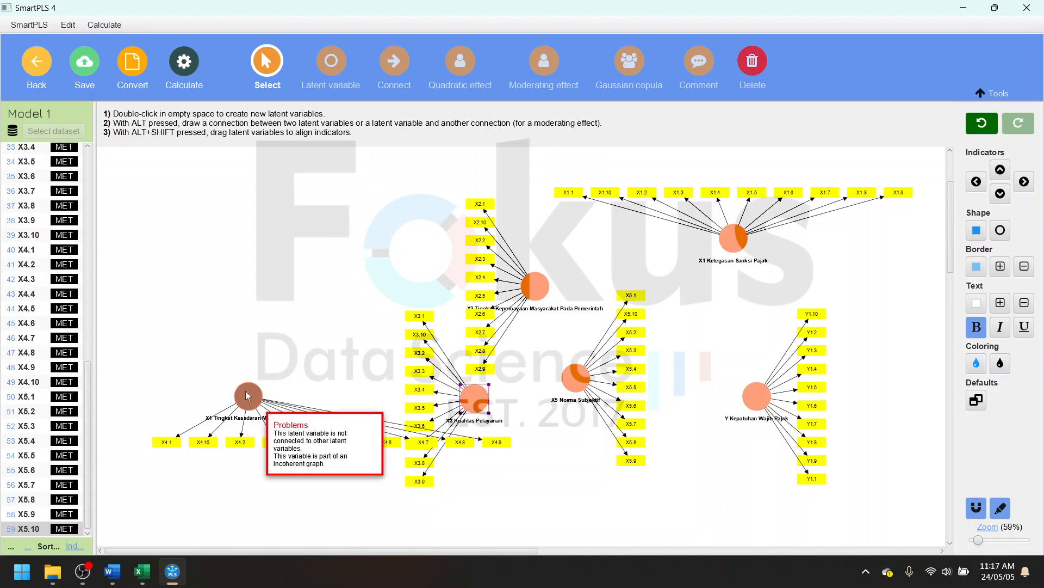
# - Align the X4 Tingkat Kesadaran Masyarakat indicators to the left and place the variable directly below X2, beneath X3
pyautogui.click(977, 183)
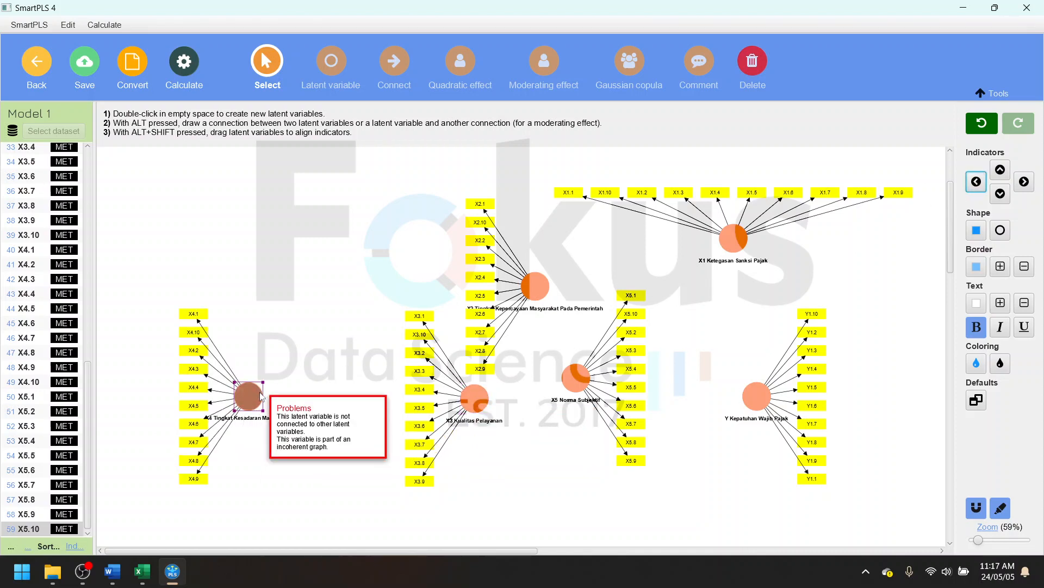
pyautogui.moveTo(261, 396); pyautogui.dragTo(588, 478)
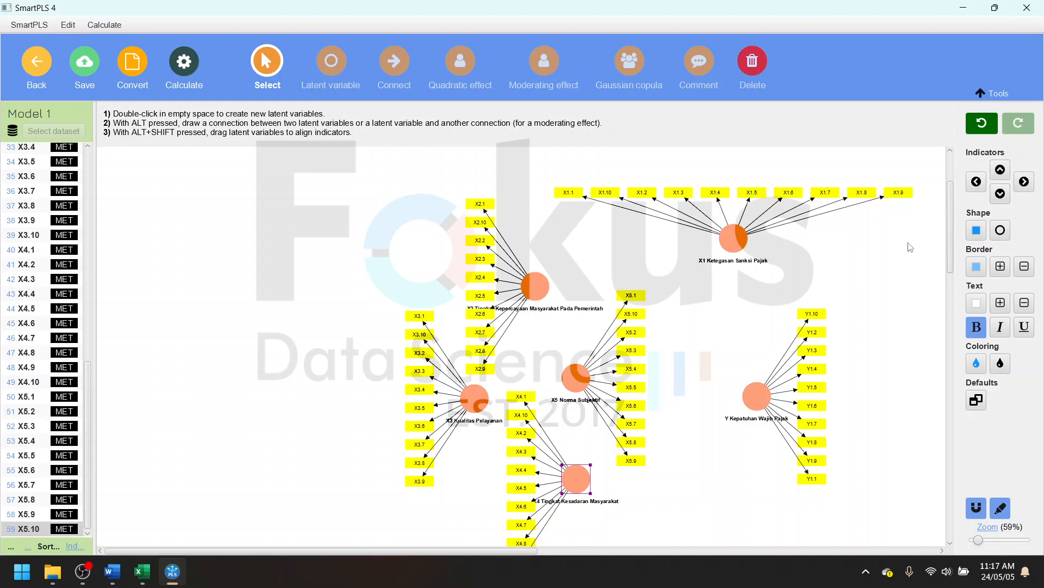
pyautogui.scroll(-1, 599, 343)
pyautogui.scroll(-1, 547, 401)
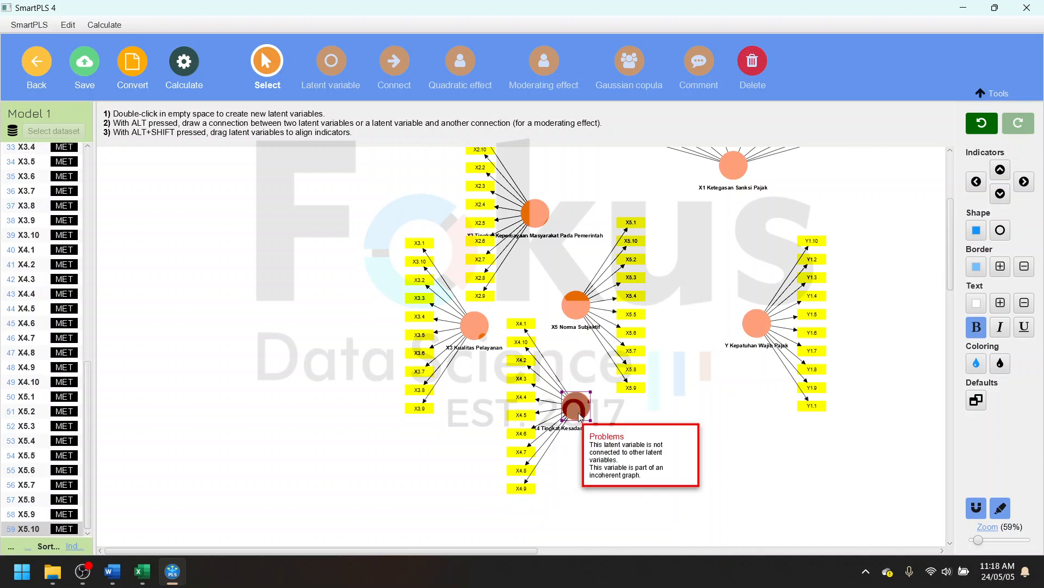
pyautogui.moveTo(580, 415); pyautogui.dragTo(540, 453)
pyautogui.scroll(1, 540, 453)
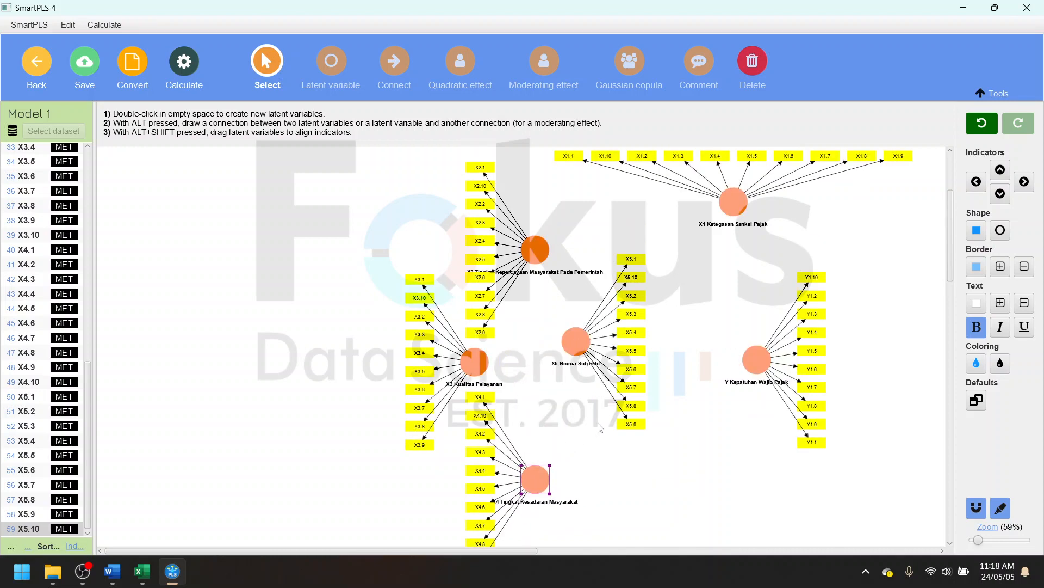
# - Move X5 Norma Subjektif to the lower middle of the model, between X4 and Y, and align its indicators below it
pyautogui.moveTo(577, 342); pyautogui.dragTo(634, 436)
pyautogui.scroll(-2, 635, 430)
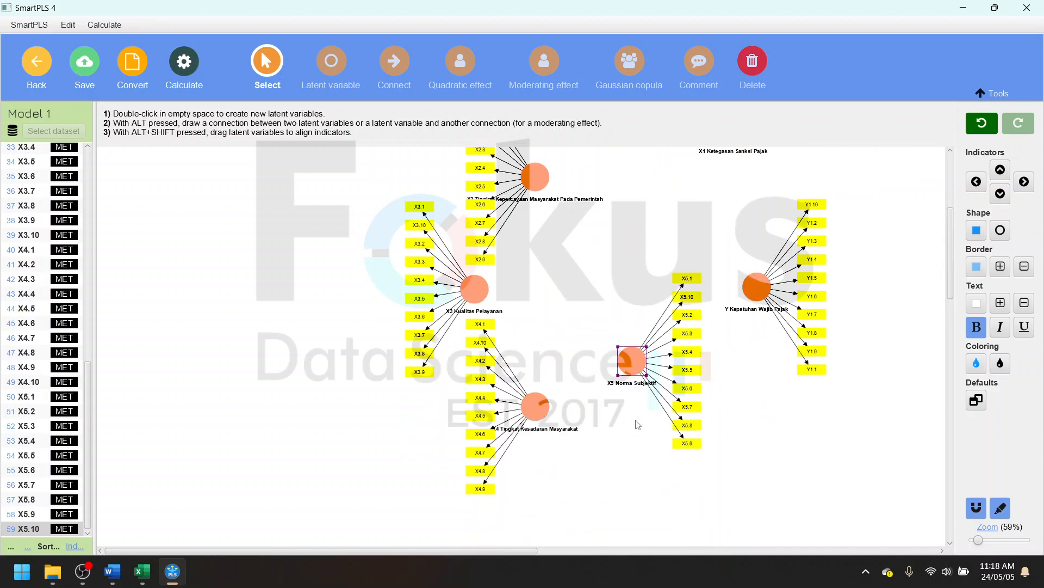
pyautogui.moveTo(629, 363); pyautogui.dragTo(642, 408)
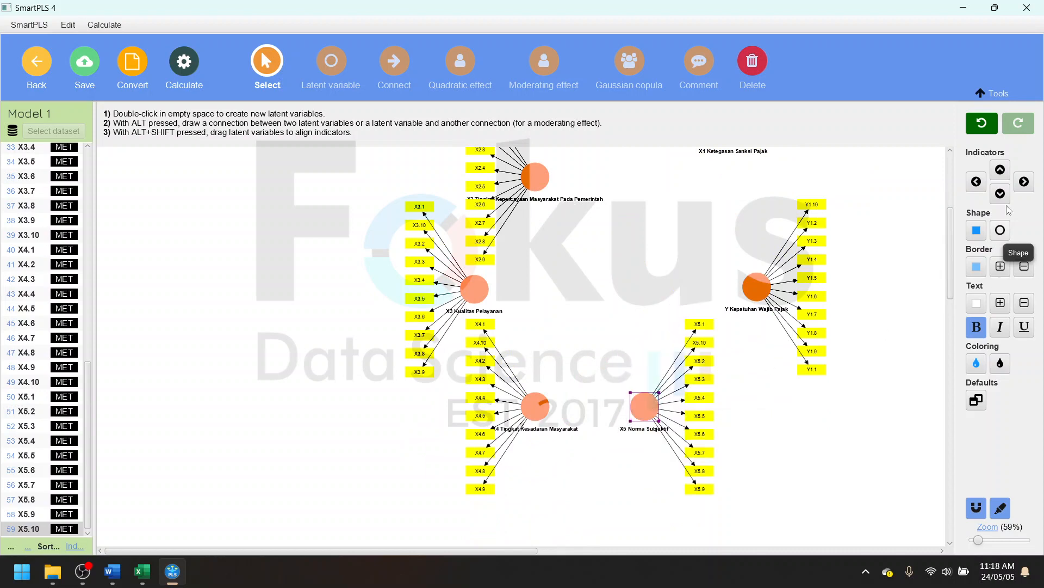
pyautogui.click(1000, 169)
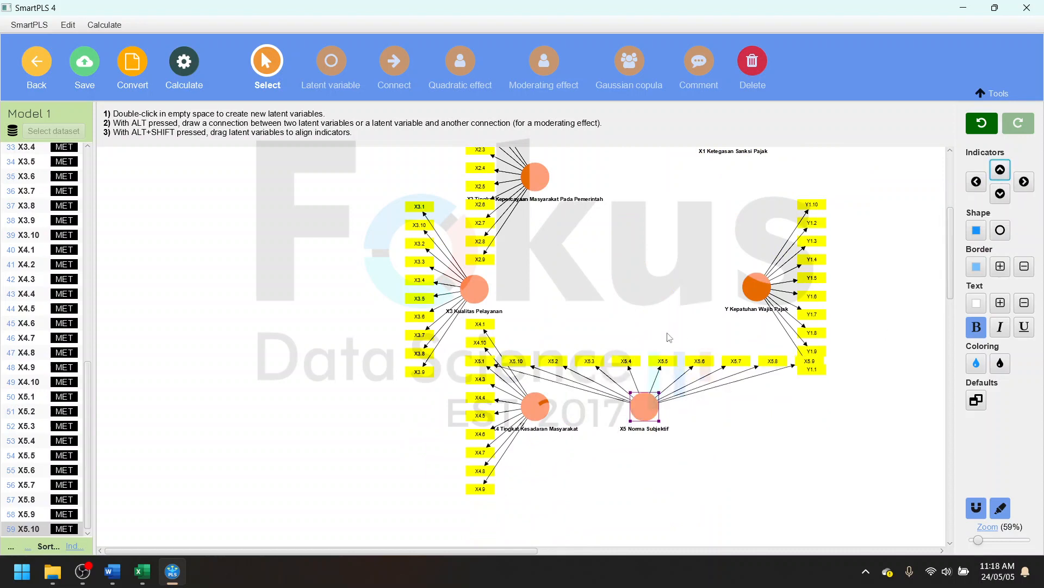
pyautogui.click(1003, 193)
pyautogui.moveTo(647, 416); pyautogui.dragTo(665, 471)
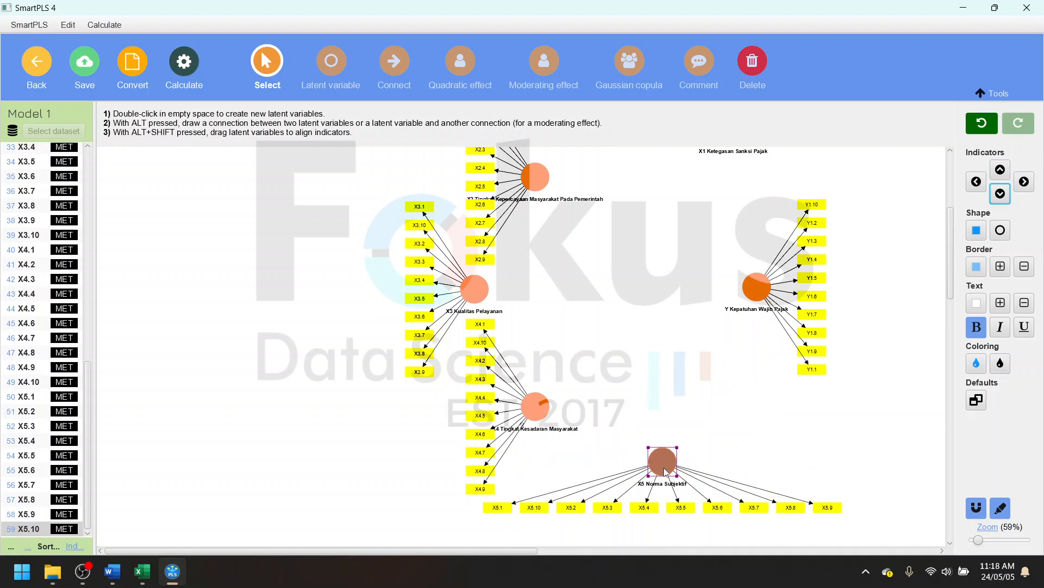
# - Fine-tune the layout: shift X3 right toward Y, line up X1 and X5 vertically, and level Y with X3
pyautogui.moveTo(479, 296); pyautogui.dragTo(597, 306)
pyautogui.scroll(3, 712, 343)
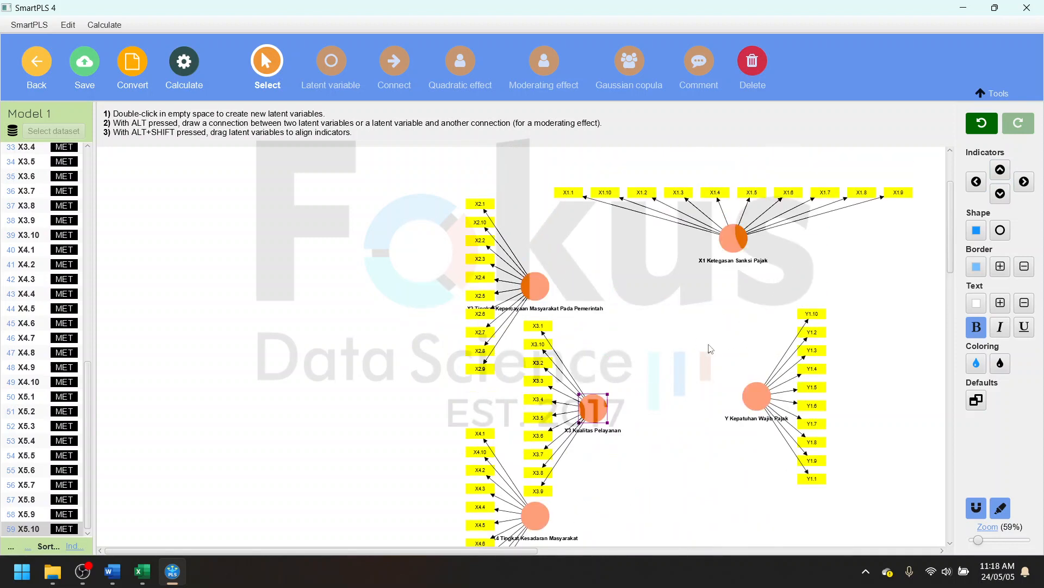
pyautogui.moveTo(718, 233); pyautogui.dragTo(630, 233)
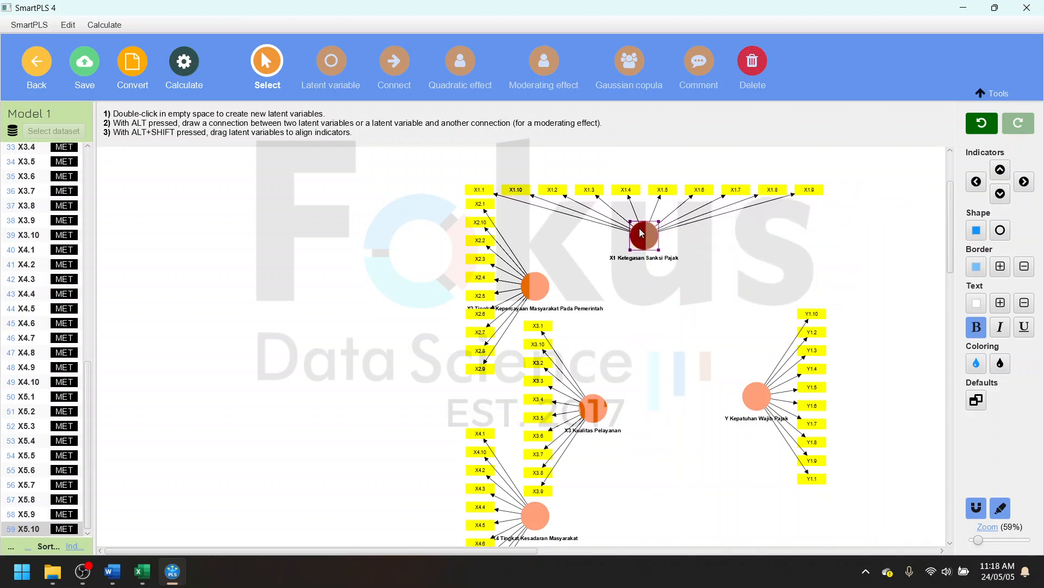
pyautogui.scroll(-4, 663, 387)
pyautogui.moveTo(661, 426); pyautogui.dragTo(643, 422)
pyautogui.scroll(3, 643, 421)
pyautogui.moveTo(754, 363); pyautogui.dragTo(753, 376)
pyautogui.click(874, 348)
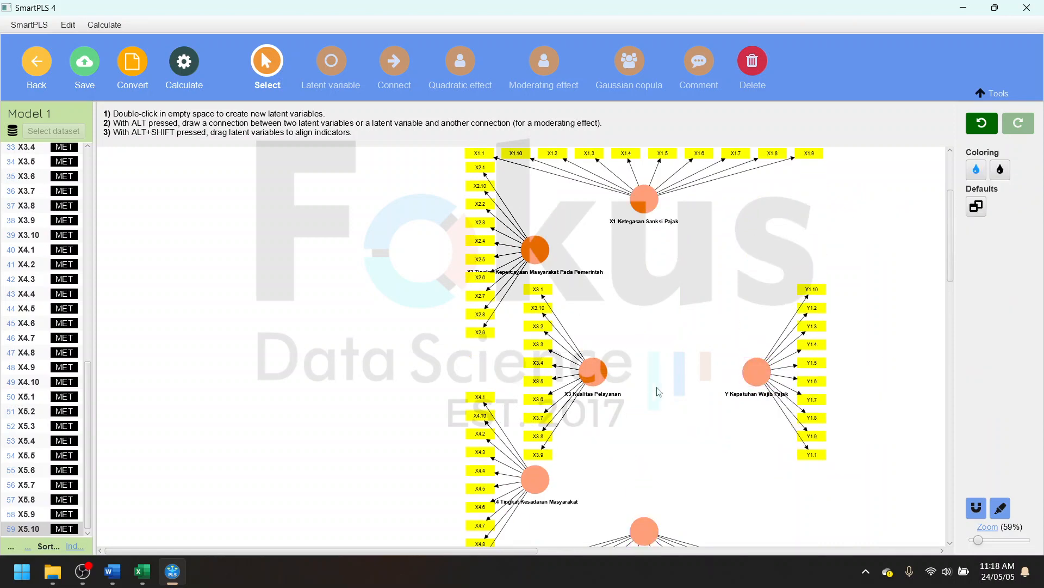
# - Draw a path from each of X1, X2, X3, X4 and X5 to Y Kepatuhan Wajib Pajak
pyautogui.hscroll(3, 817, 447)
pyautogui.scroll(-1, 817, 450)
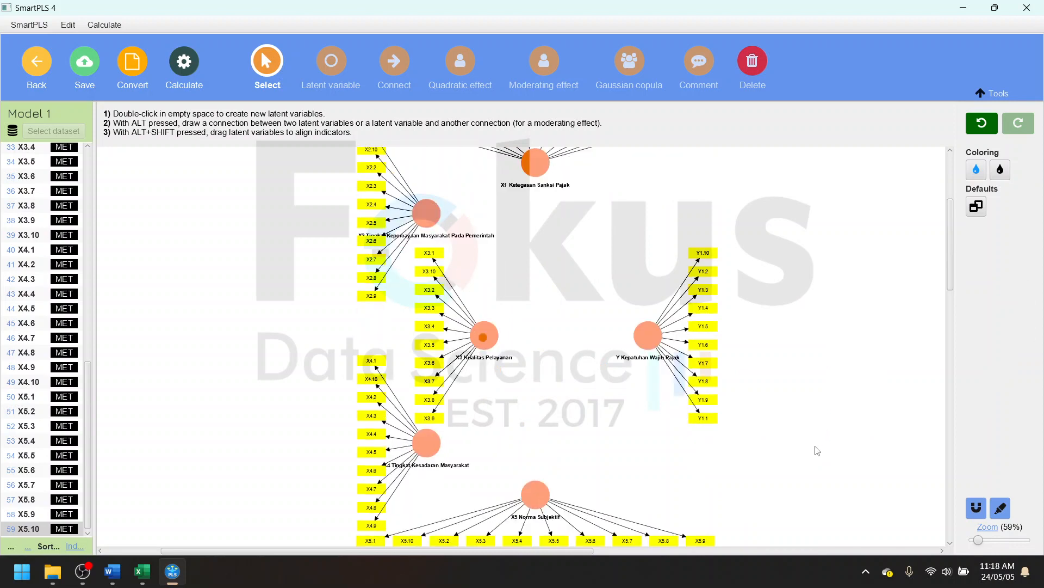
pyautogui.scroll(1, 817, 451)
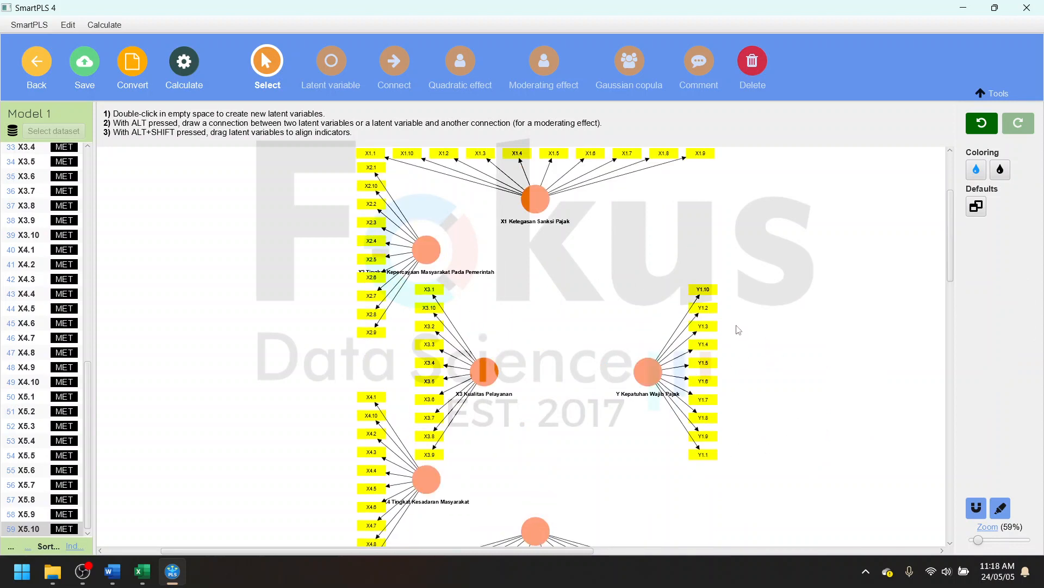
pyautogui.click(402, 74)
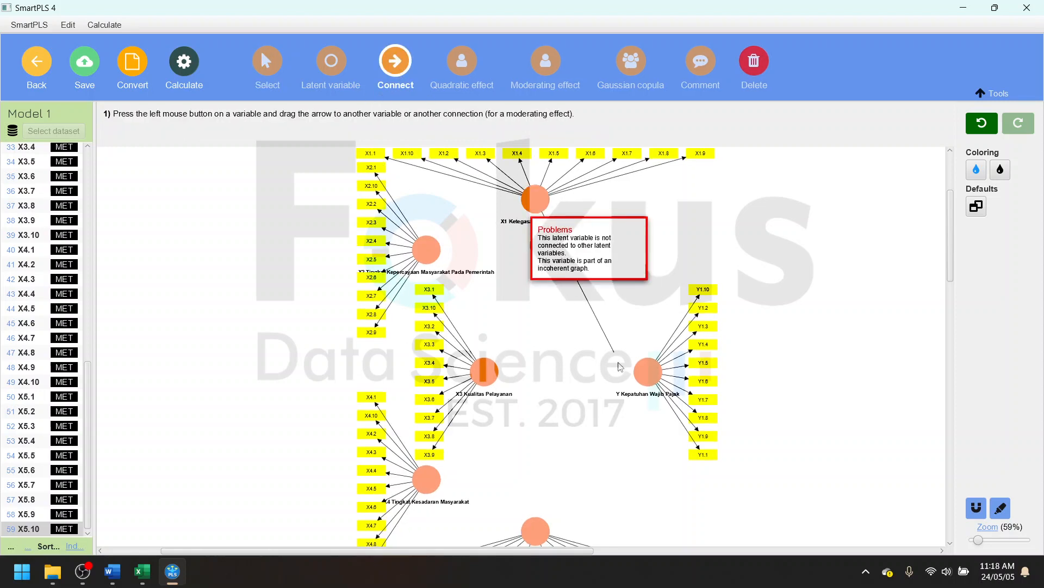
pyautogui.moveTo(536, 199); pyautogui.dragTo(650, 376)
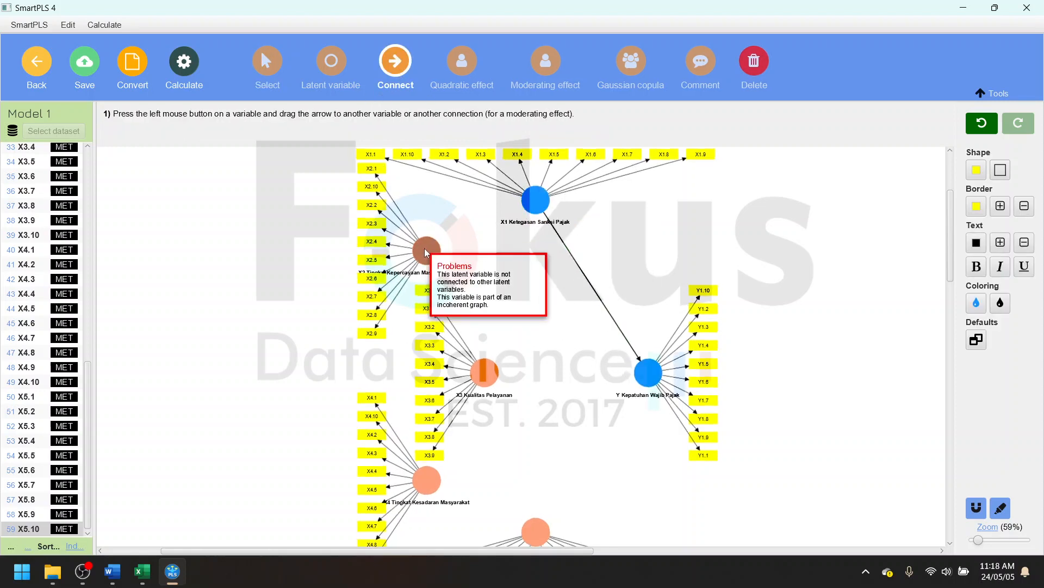
pyautogui.moveTo(427, 249); pyautogui.dragTo(646, 375)
pyautogui.moveTo(484, 371)
pyautogui.mouseDown()
pyautogui.moveTo(663, 382)
pyautogui.moveTo(653, 378)
pyautogui.mouseUp()
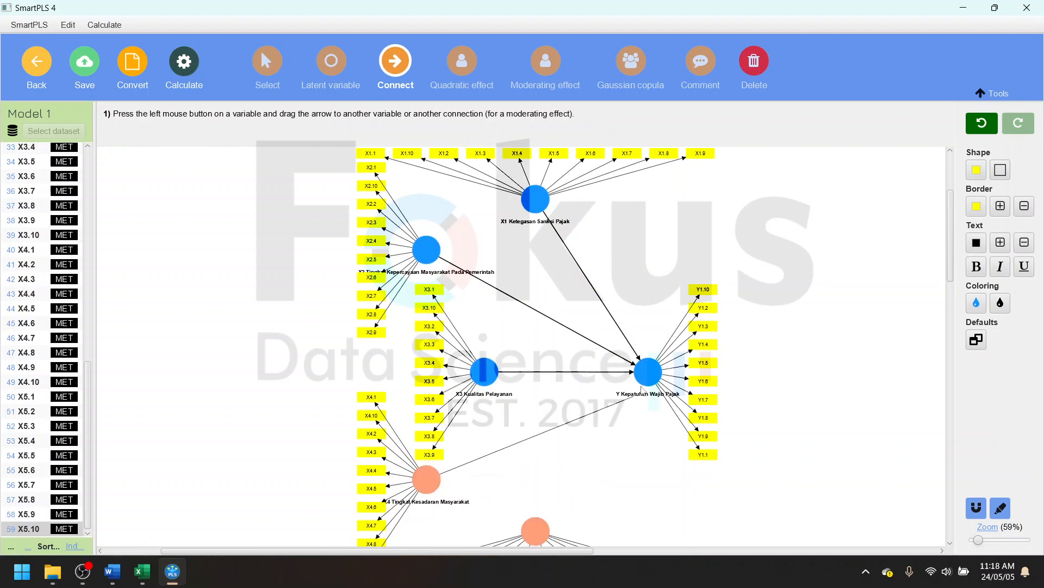
pyautogui.moveTo(426, 479); pyautogui.dragTo(632, 412)
pyautogui.moveTo(534, 531); pyautogui.dragTo(649, 375)
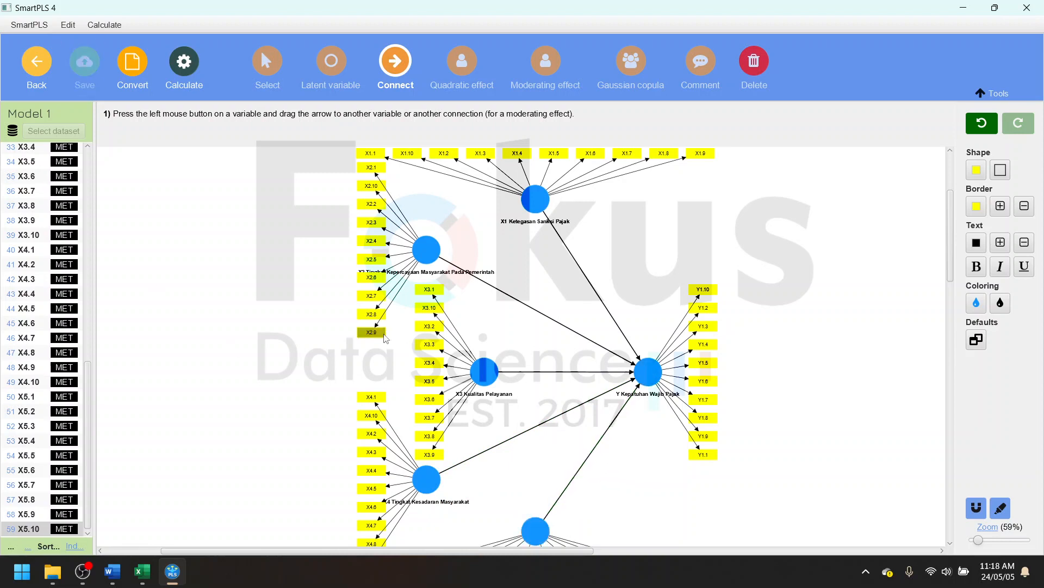
# - Split the X2 latent variable's model caption into two lines, breaking it before "Masyarakat Pada Pemerintah"
pyautogui.scroll(-2, 588, 347)
pyautogui.scroll(1, 545, 361)
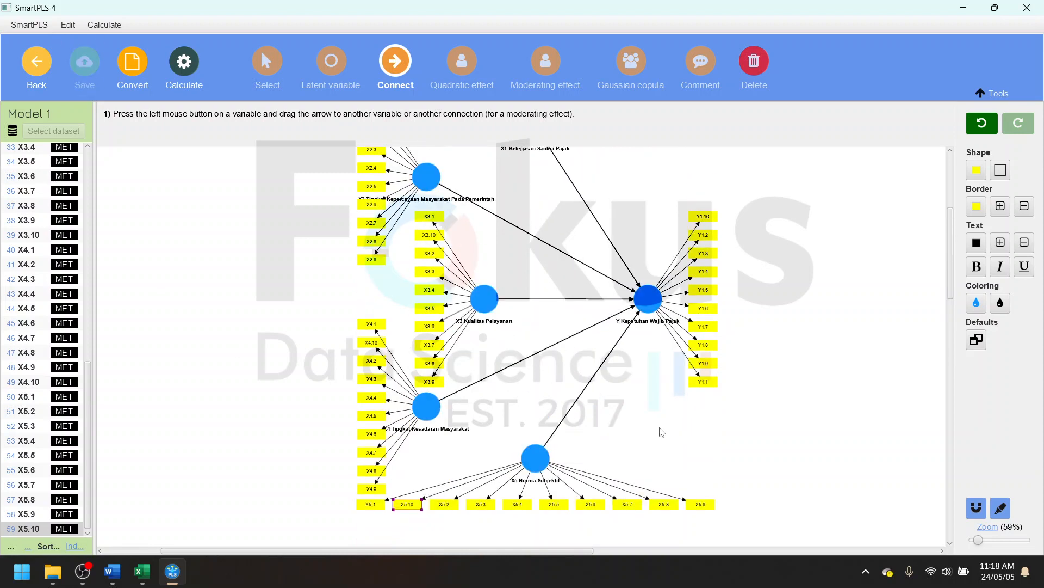
pyautogui.scroll(1, 624, 390)
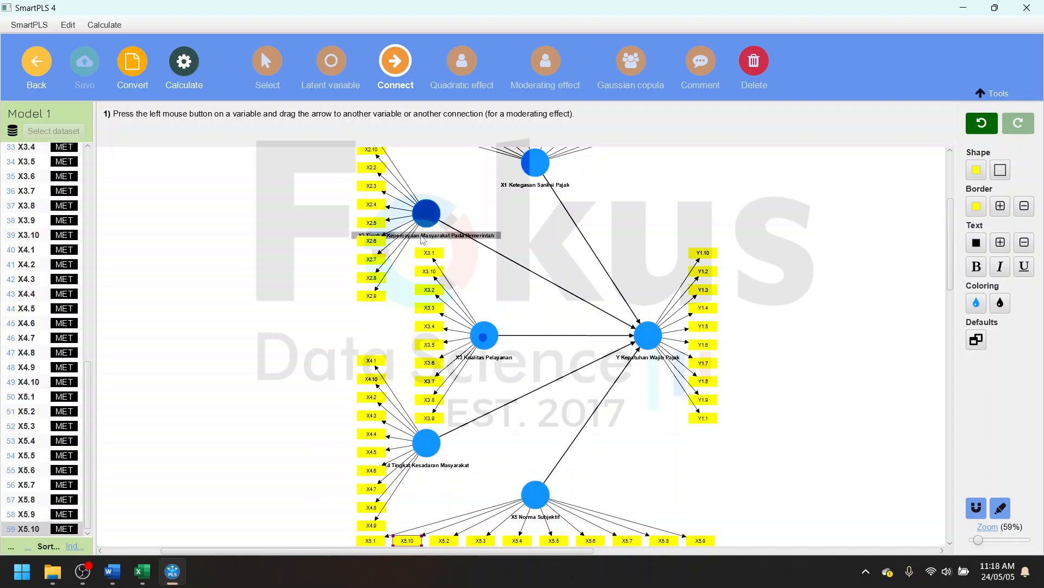
pyautogui.doubleClick(430, 218)
pyautogui.click(496, 157)
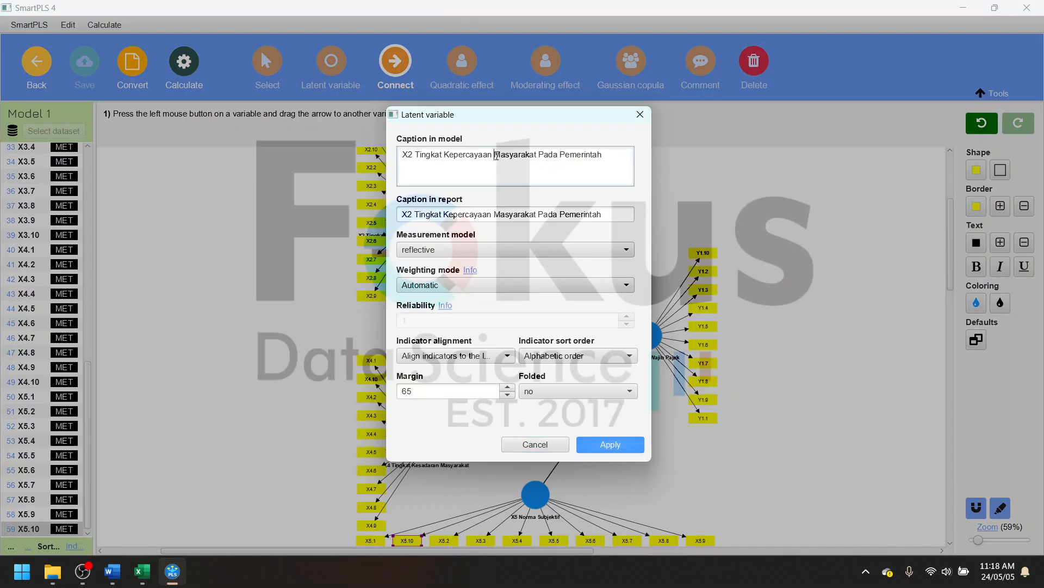
pyautogui.press('BackSpace')
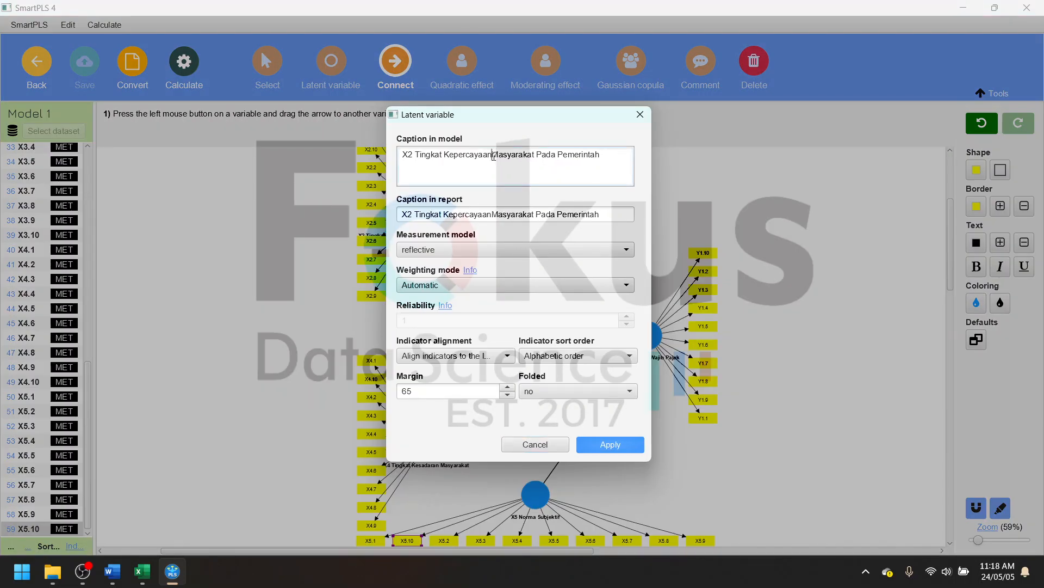
pyautogui.press('Return')
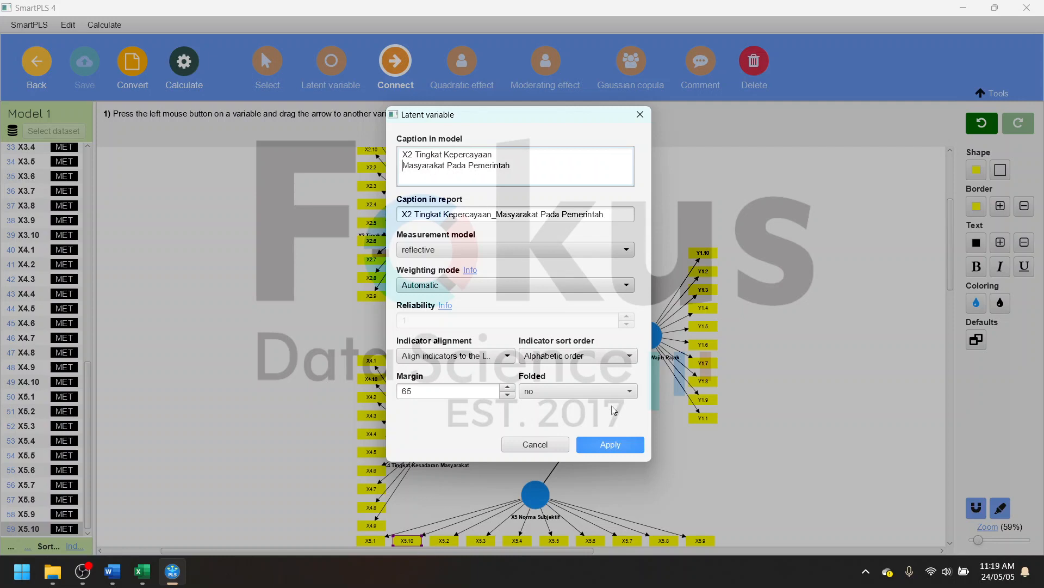
pyautogui.click(618, 442)
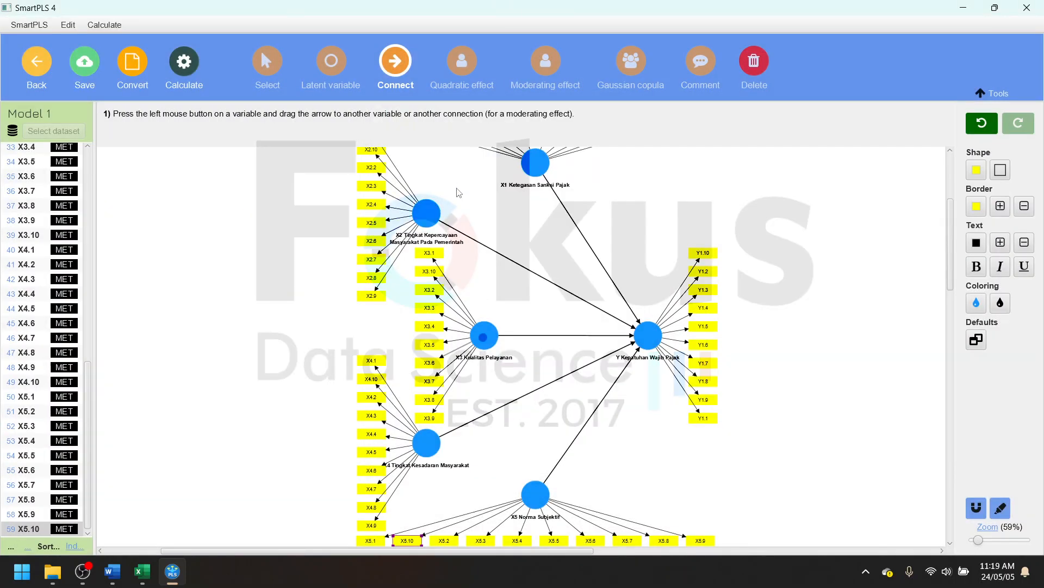
# - Check the connected model down to X5 Norma Subjektif and save it
pyautogui.scroll(-3, 593, 283)
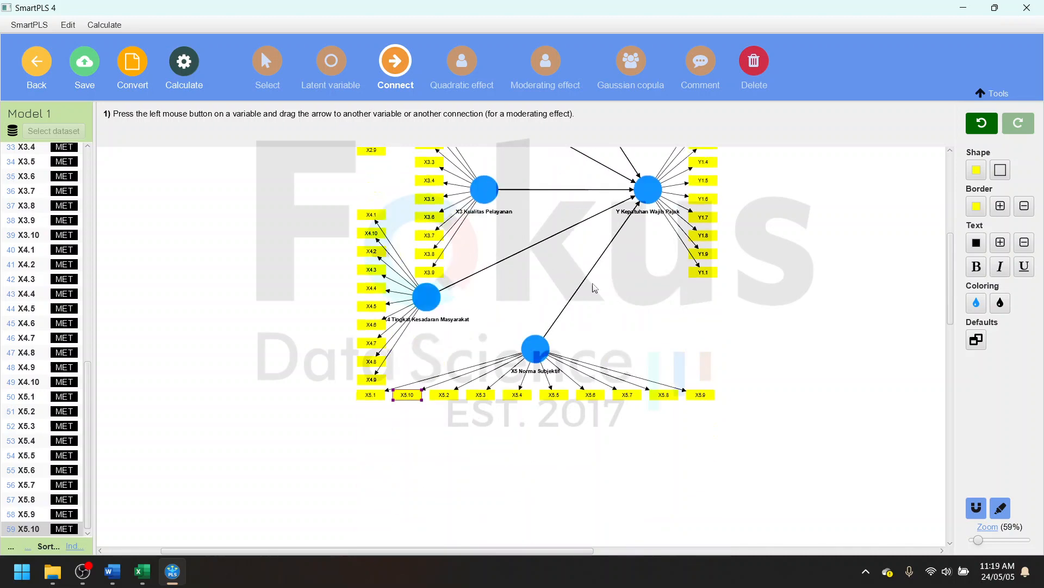
pyautogui.scroll(3, 594, 288)
pyautogui.click(74, 59)
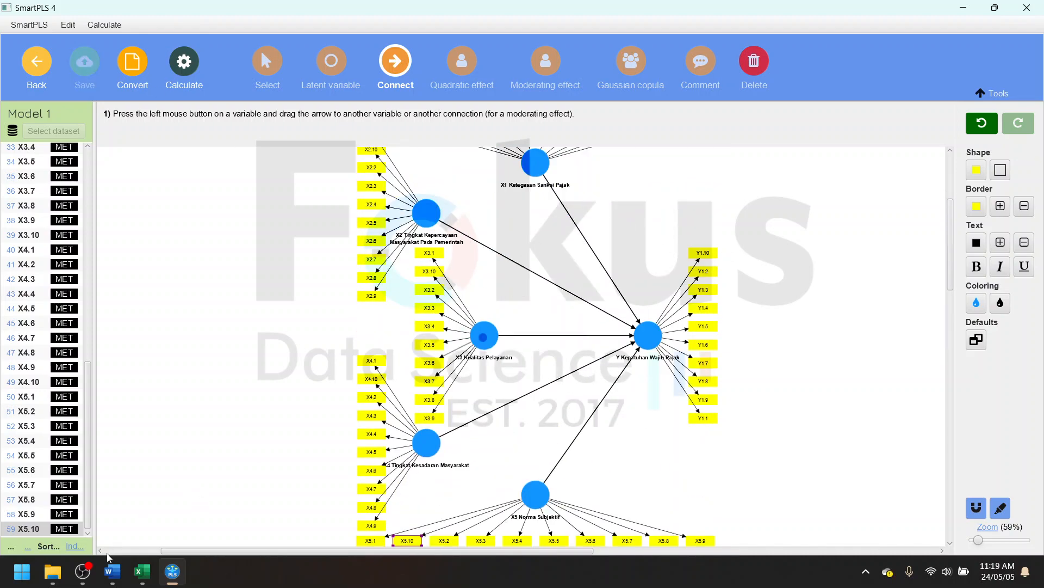
# - Switch to the Word interpretation report and review the Outer Model 1 diagram and its outer loading and AVE validity criteria
pyautogui.click(112, 572)
pyautogui.scroll(10, 494, 387)
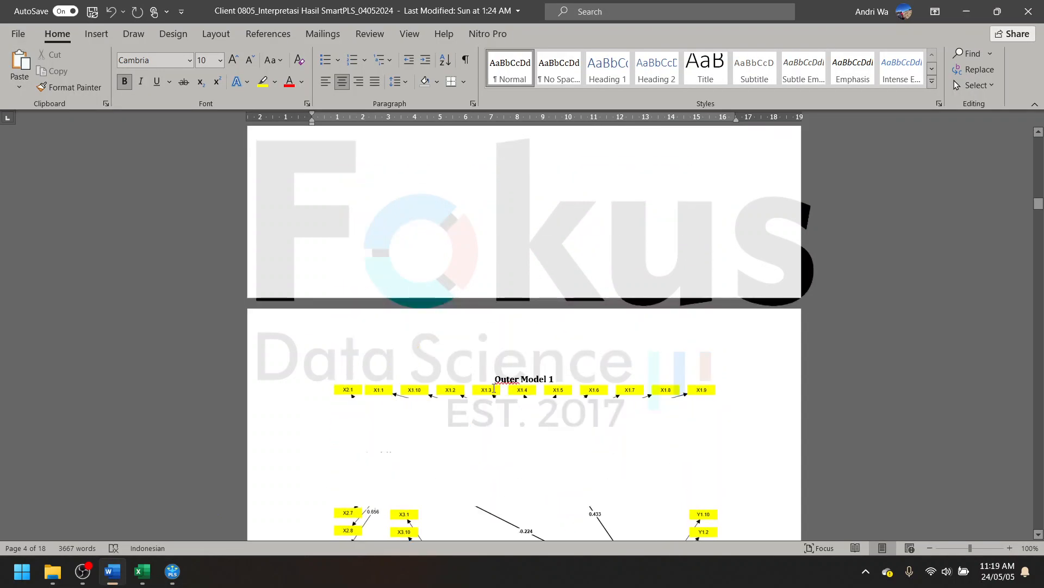
pyautogui.scroll(-3, 550, 376)
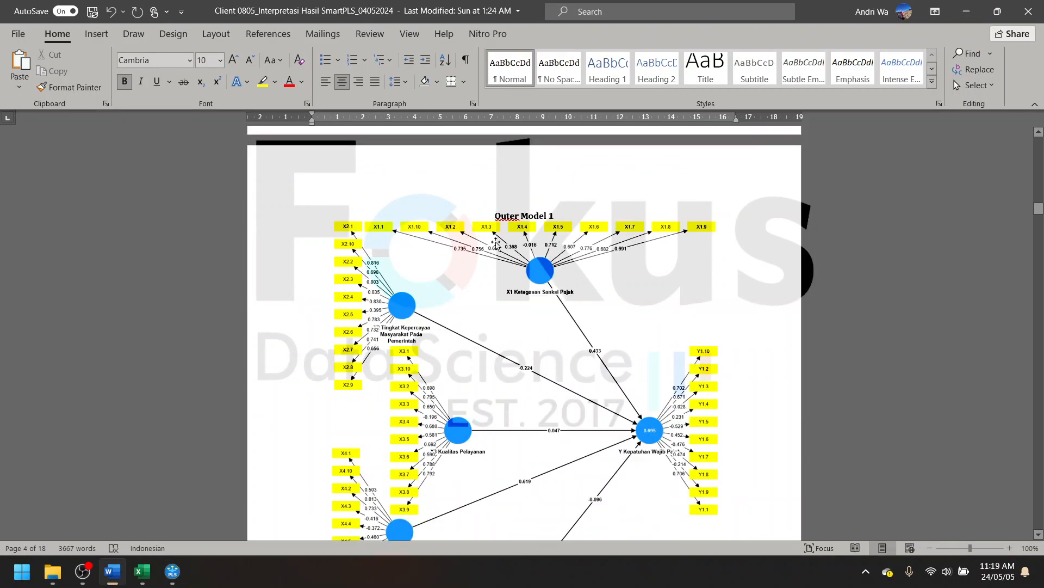
pyautogui.scroll(-5, 552, 239)
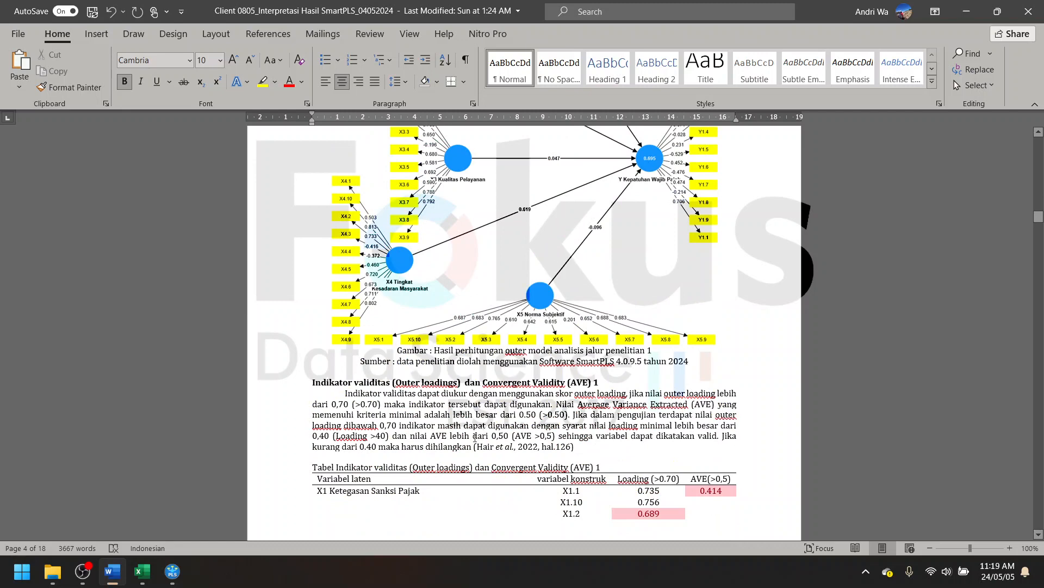
pyautogui.click(404, 406)
pyautogui.scroll(-2, 523, 291)
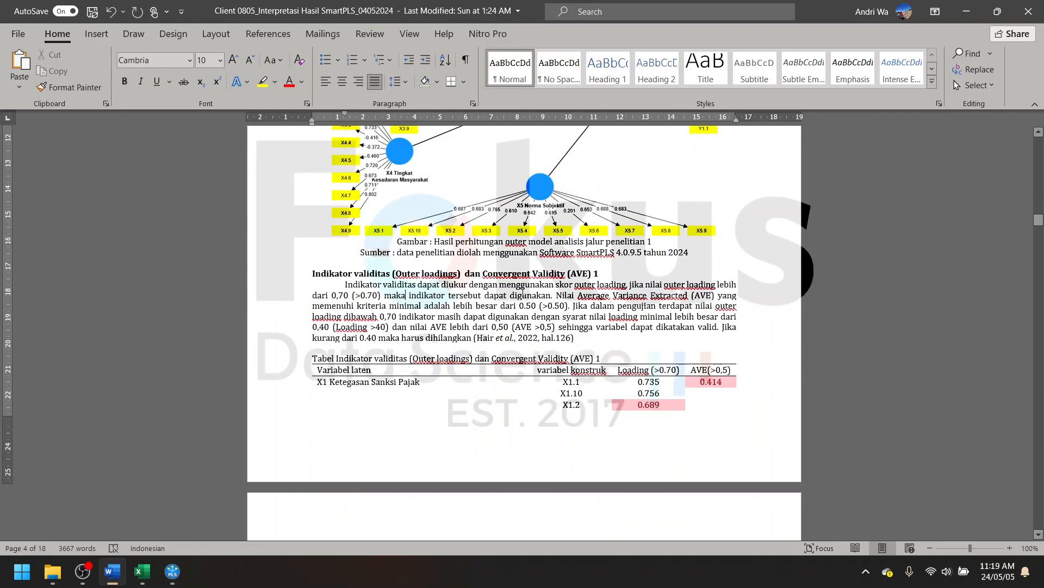
pyautogui.moveTo(491, 269); pyautogui.dragTo(583, 274)
pyautogui.click(666, 339)
pyautogui.click(704, 370)
# - Review the first outer loadings and AVE table, its interpretation, and the Cronbach's Alpha and Composite Reliability section
pyautogui.scroll(-15, 691, 375)
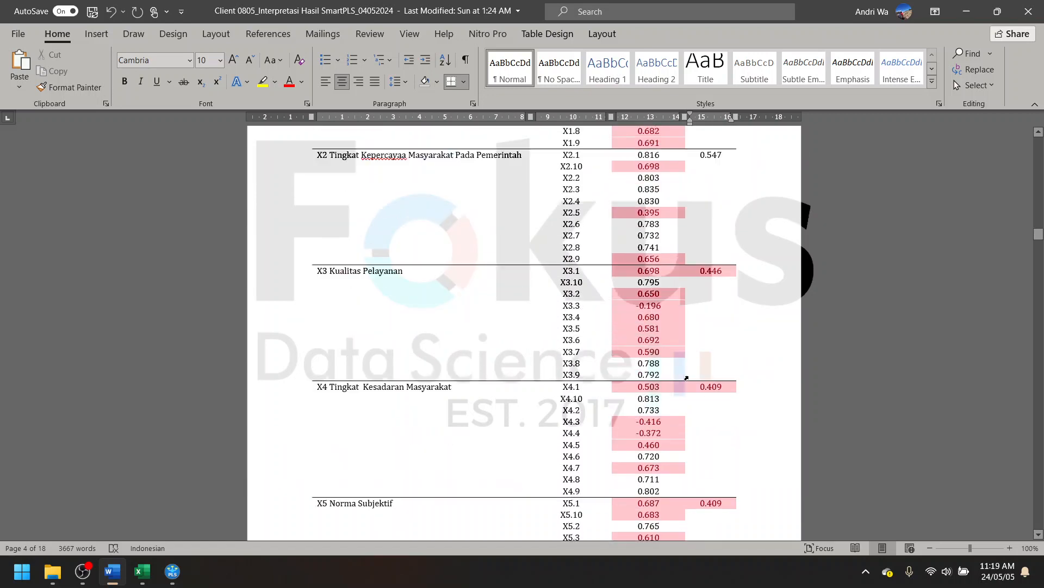
pyautogui.scroll(-10, 687, 377)
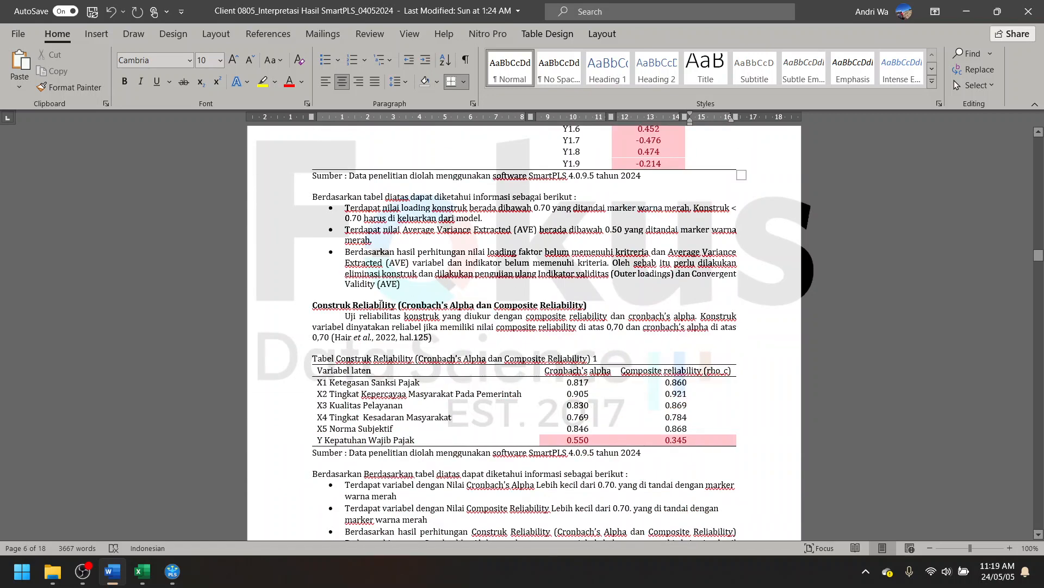
pyautogui.moveTo(380, 304); pyautogui.dragTo(592, 306)
pyautogui.rightClick(581, 361)
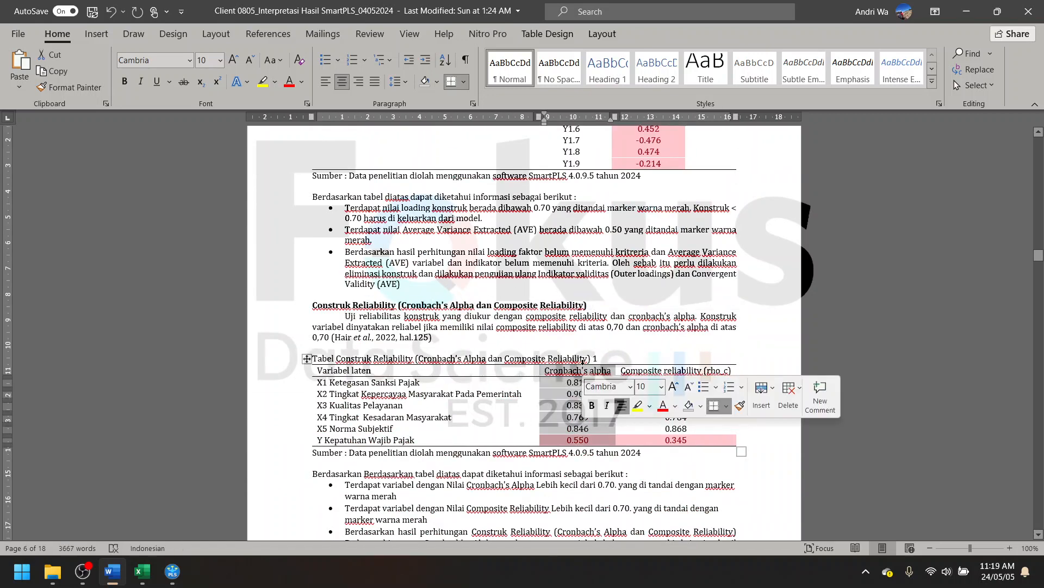
# - Examine the loadings highlighted in red for X1 through Y in the first outer loadings table
pyautogui.scroll(14, 585, 327)
pyautogui.scroll(10, 586, 313)
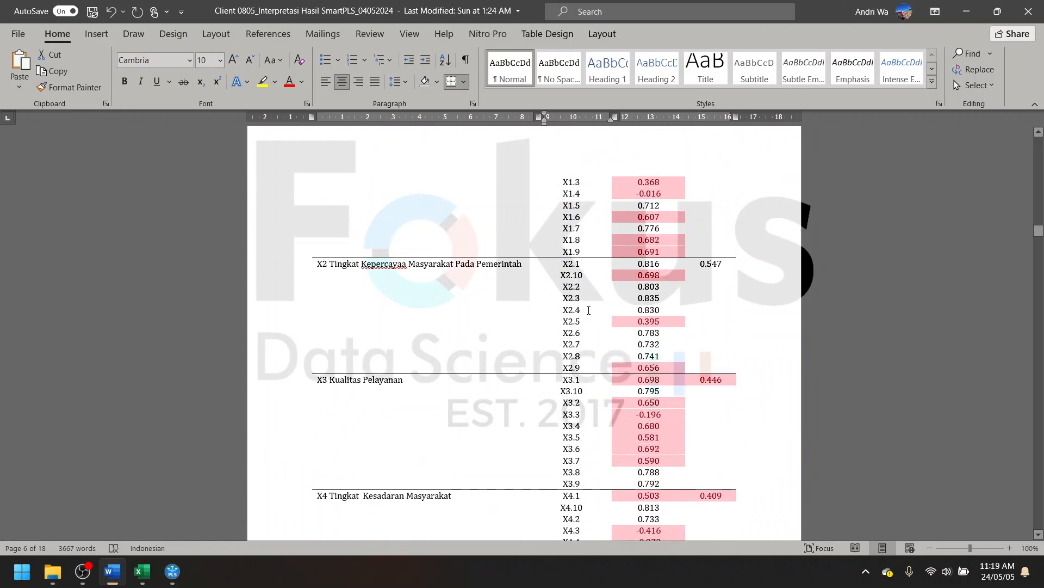
pyautogui.scroll(-5, 652, 294)
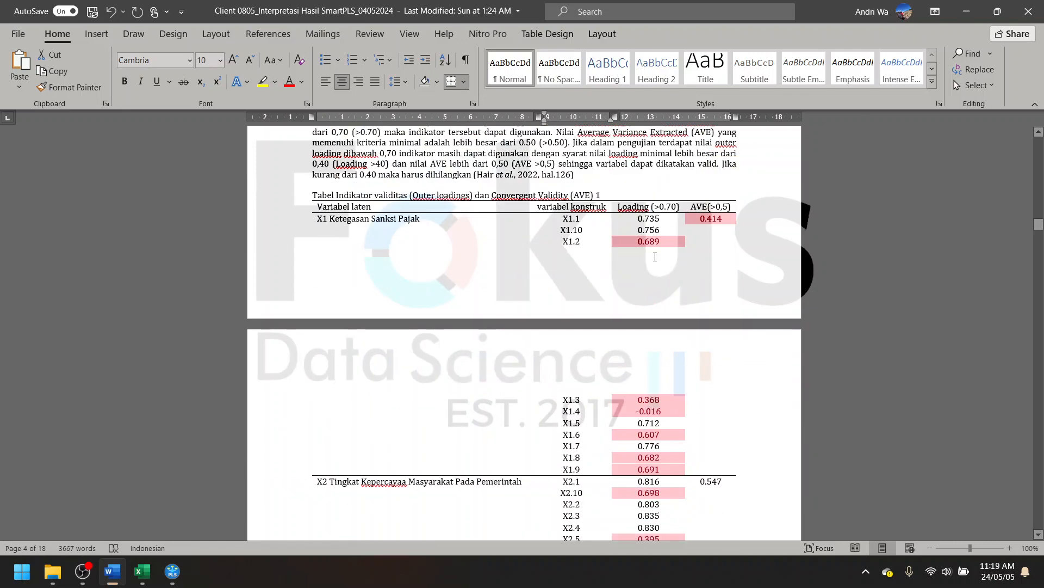
pyautogui.click(650, 246)
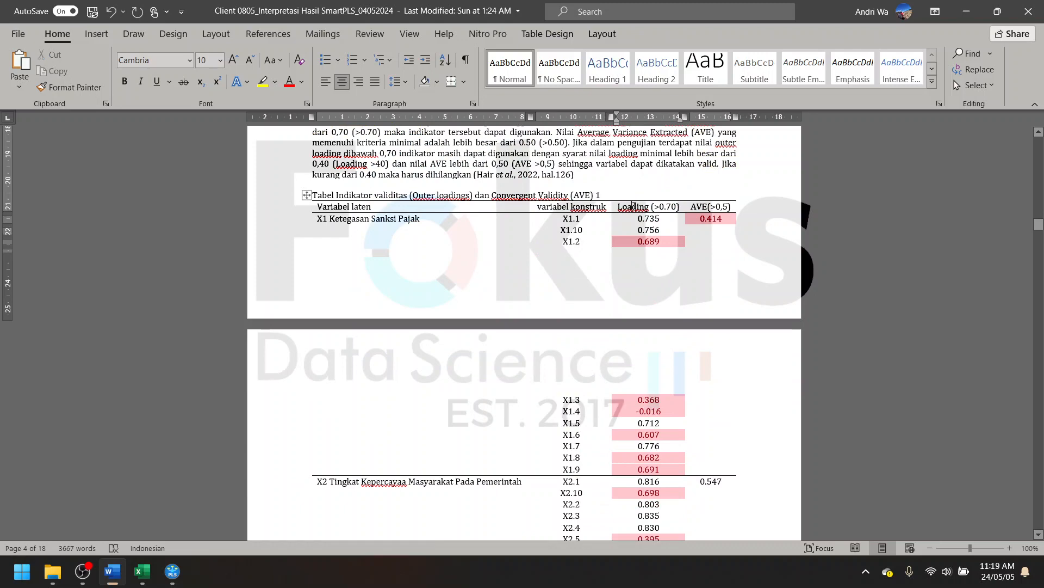
pyautogui.scroll(-7, 664, 371)
pyautogui.scroll(-3, 664, 371)
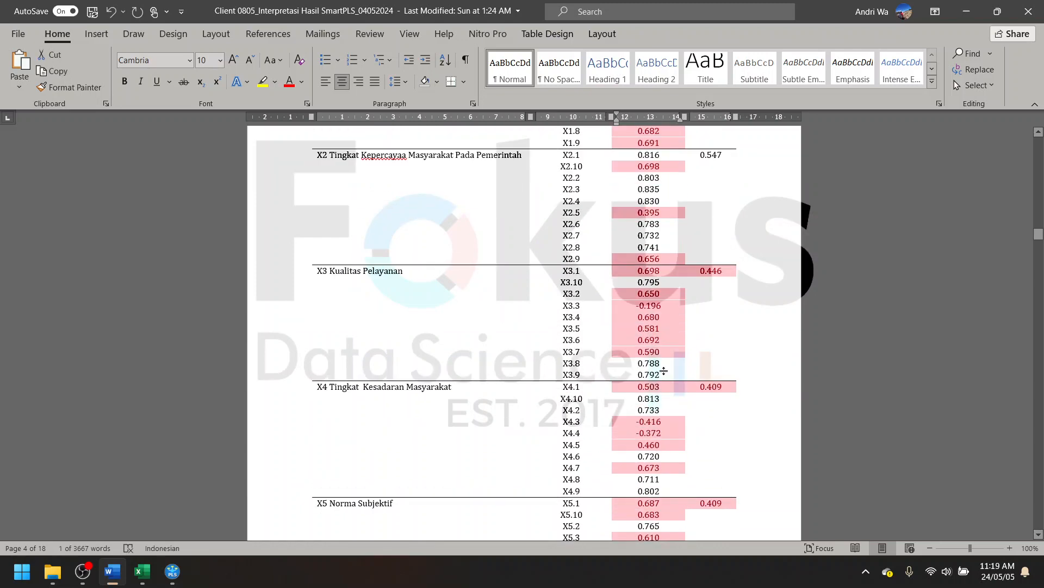
pyautogui.scroll(-12, 664, 370)
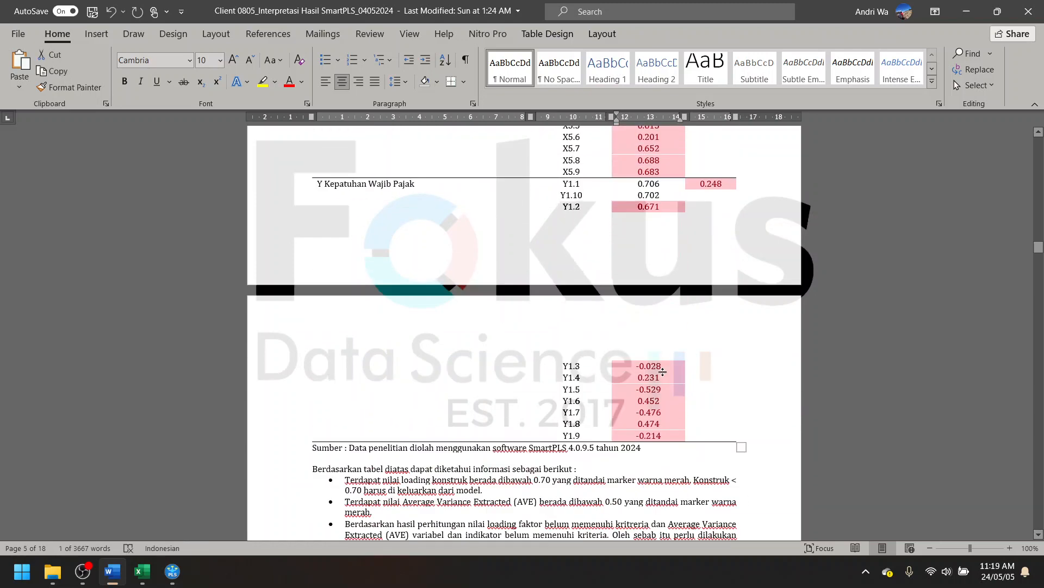
pyautogui.scroll(5, 662, 372)
pyautogui.scroll(3, 664, 372)
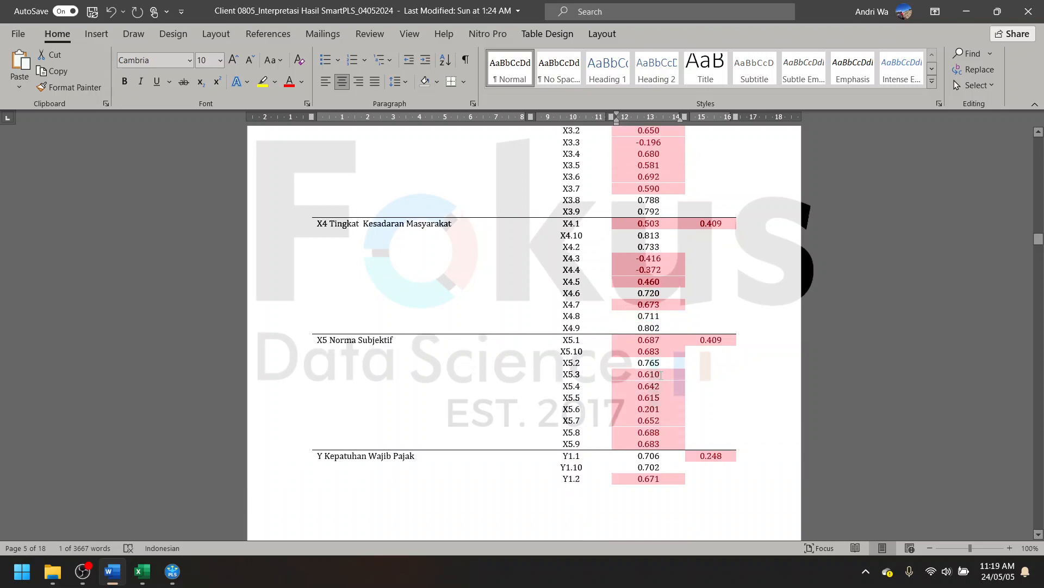
pyautogui.scroll(5, 642, 409)
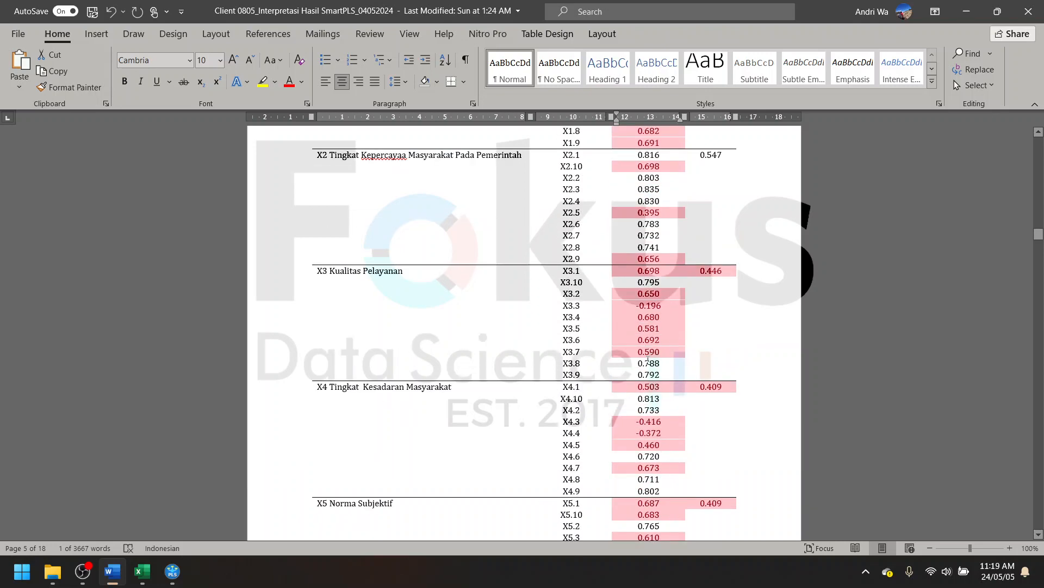
pyautogui.scroll(3, 648, 360)
pyautogui.scroll(-15, 644, 355)
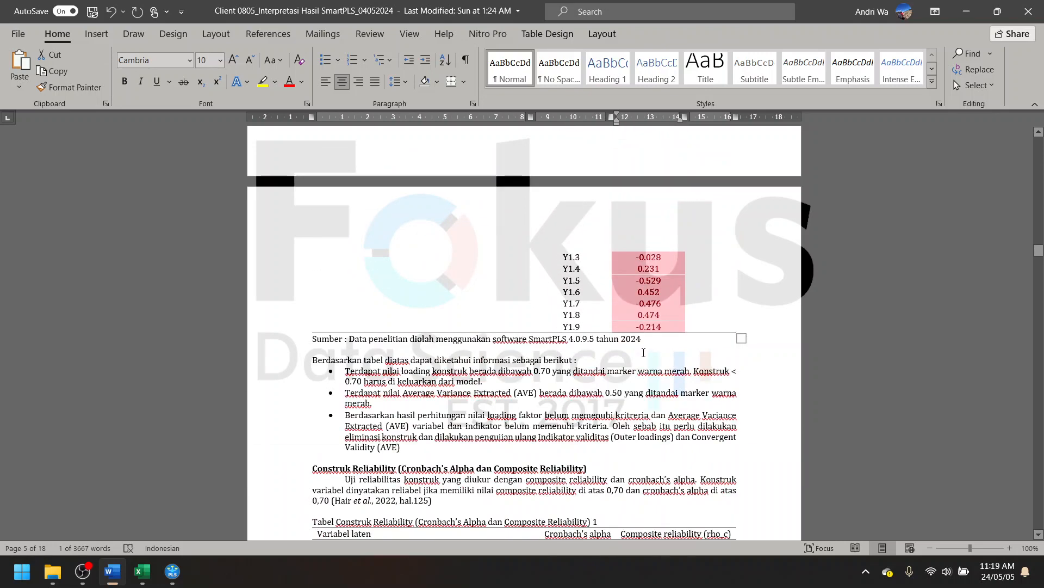
# - Review the second-round results: outer loadings and AVE table 2, reliability table 2, the HTMT table and the Outer Model 2 diagram
pyautogui.scroll(-20, 643, 353)
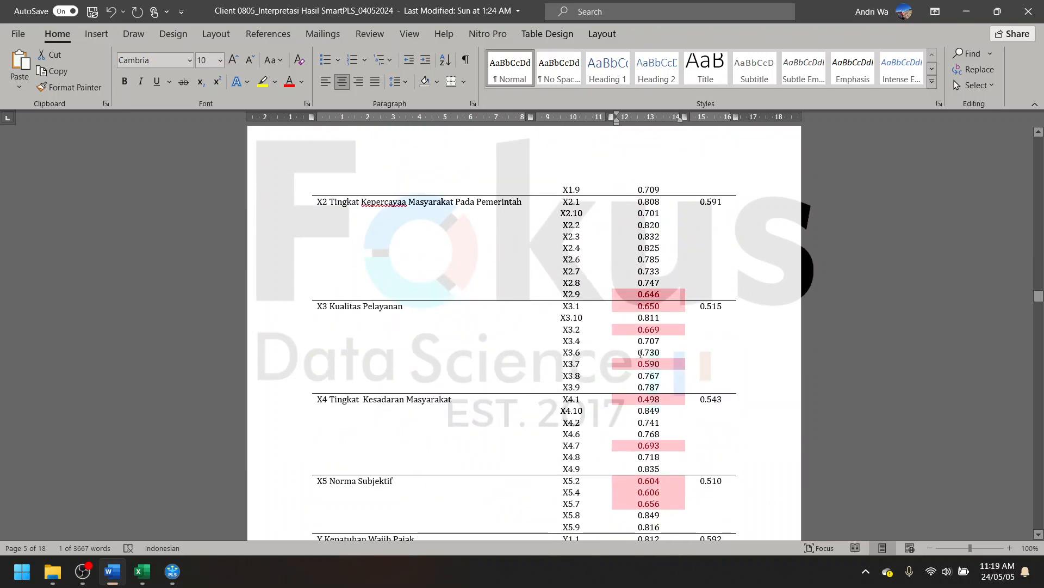
pyautogui.scroll(-15, 640, 354)
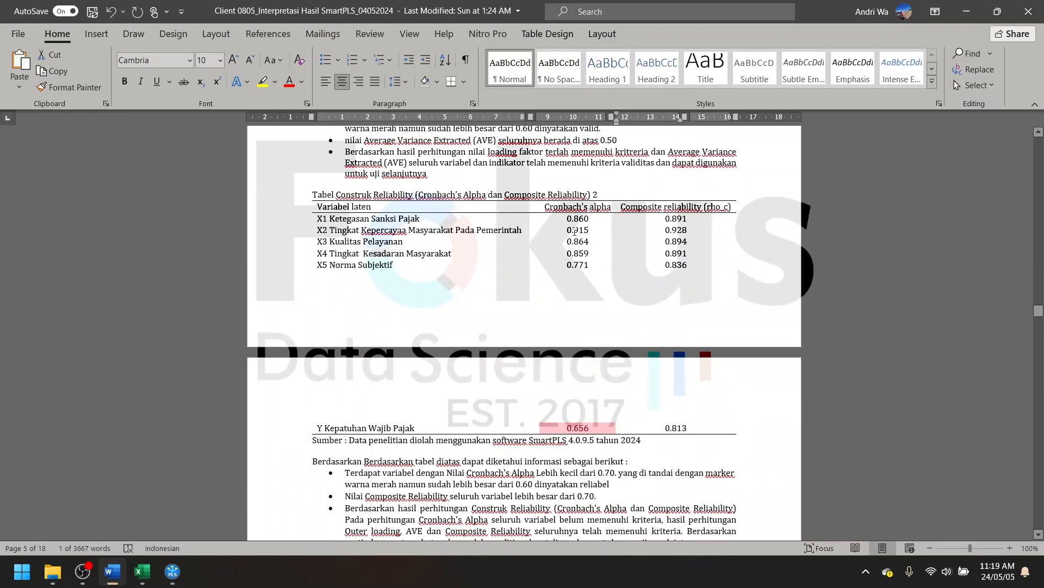
pyautogui.scroll(20, 661, 255)
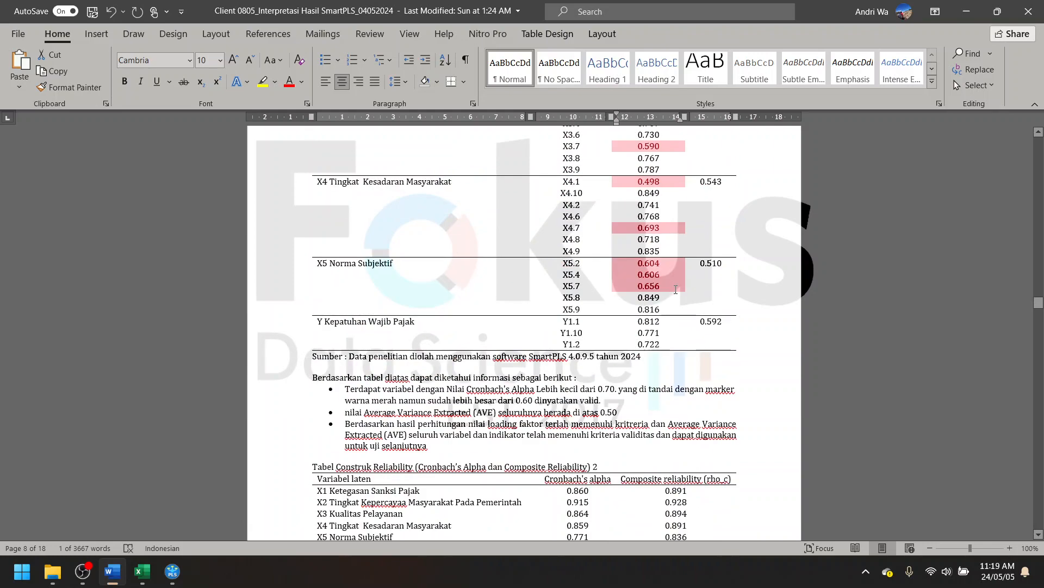
pyautogui.scroll(5, 704, 288)
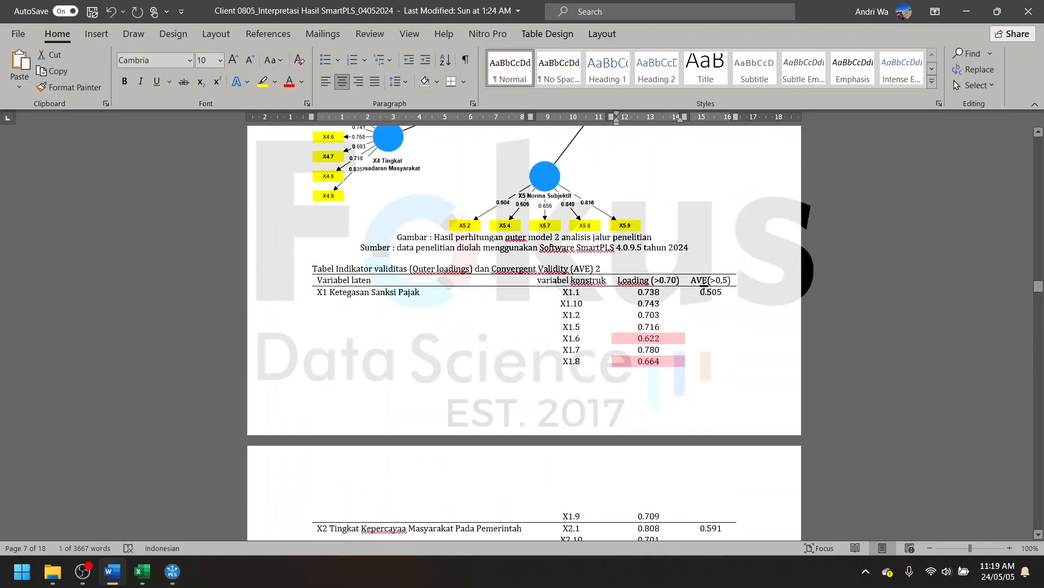
pyautogui.scroll(-20, 704, 284)
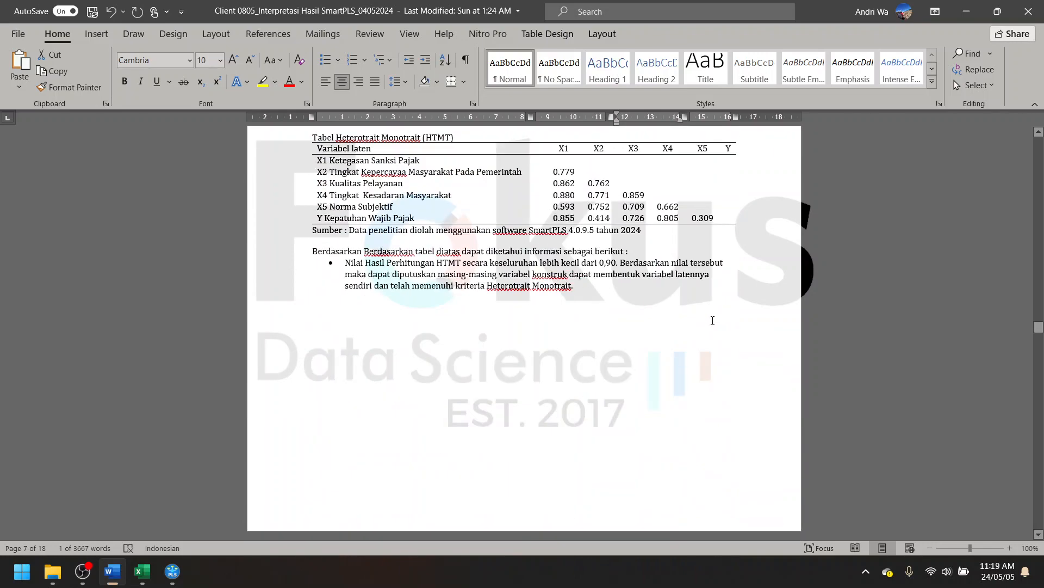
pyautogui.scroll(10, 713, 320)
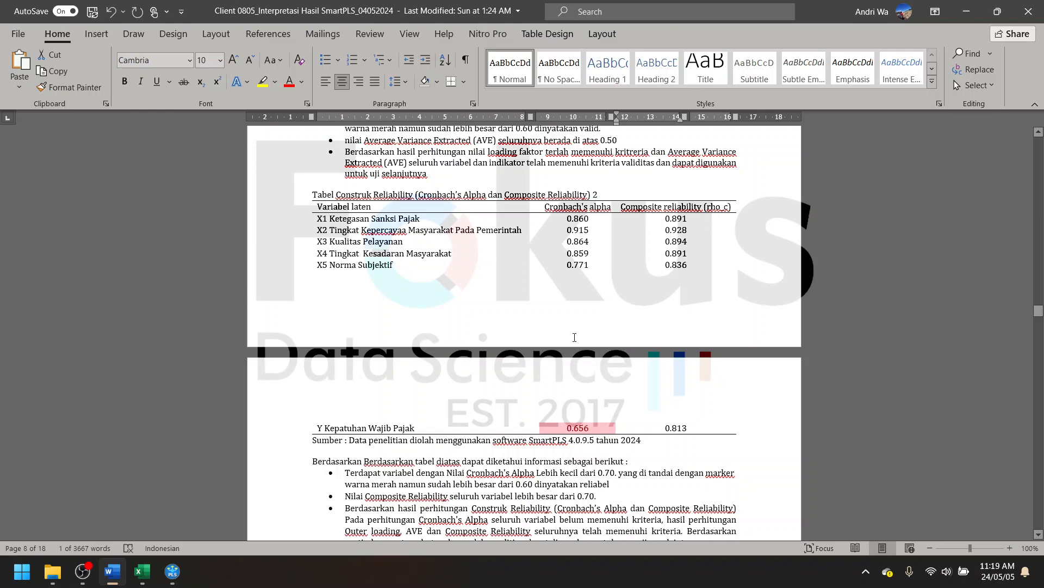
pyautogui.scroll(15, 575, 337)
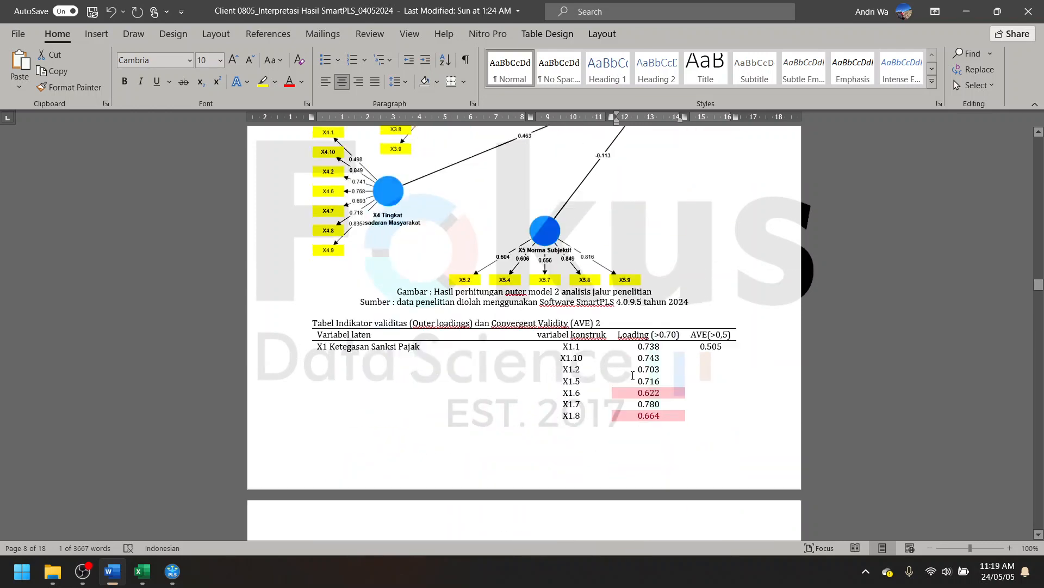
pyautogui.scroll(-4, 632, 376)
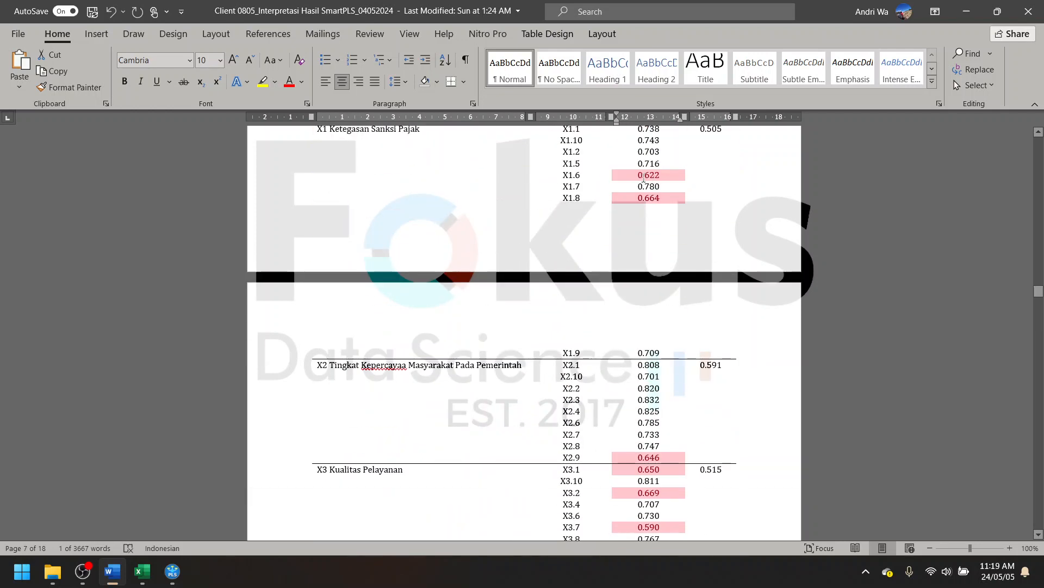
pyautogui.scroll(9, 644, 179)
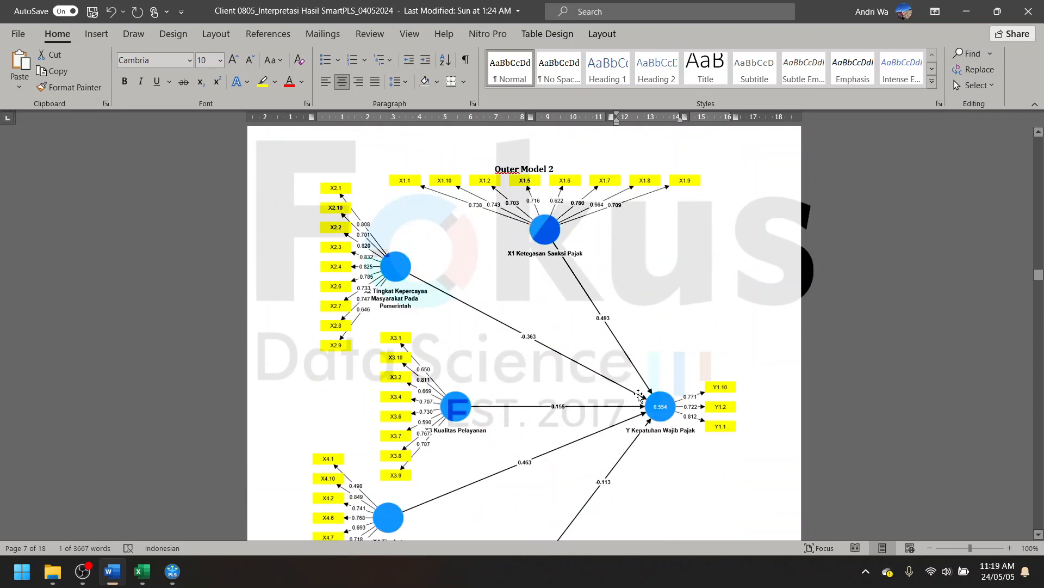
# - Return to the first-round reliability conclusions and loadings table to review the case for eliminating indicators
pyautogui.scroll(2, 638, 395)
pyautogui.scroll(-6, 637, 397)
pyautogui.scroll(10, 634, 434)
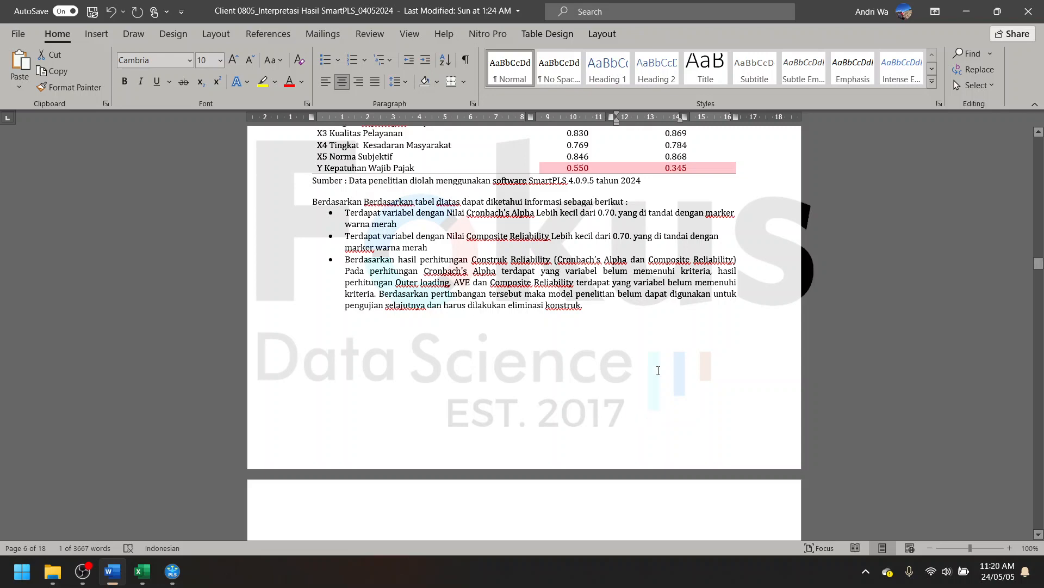
pyautogui.scroll(-5, 669, 373)
pyautogui.scroll(5, 659, 388)
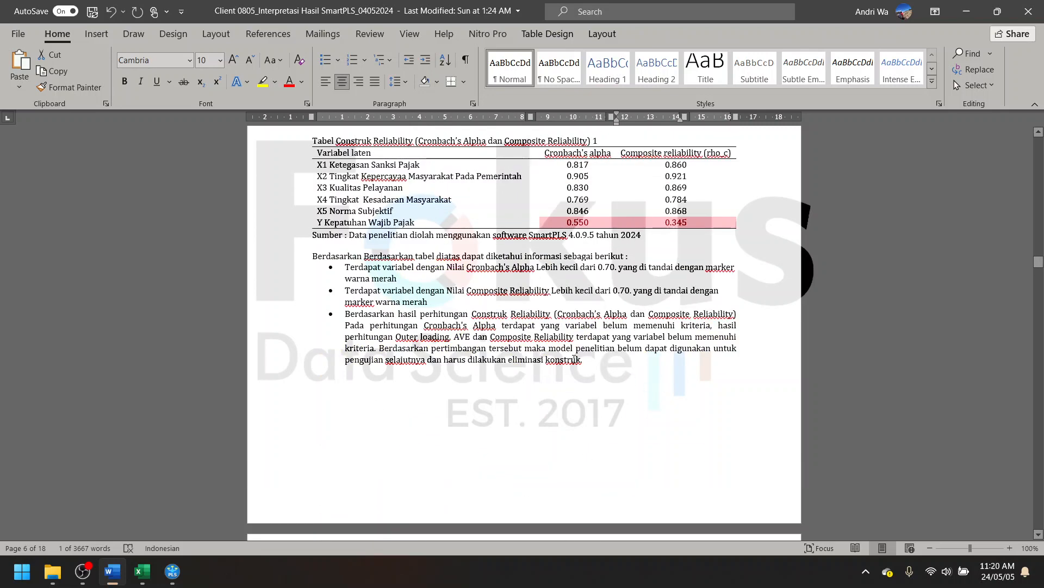
pyautogui.scroll(15, 602, 365)
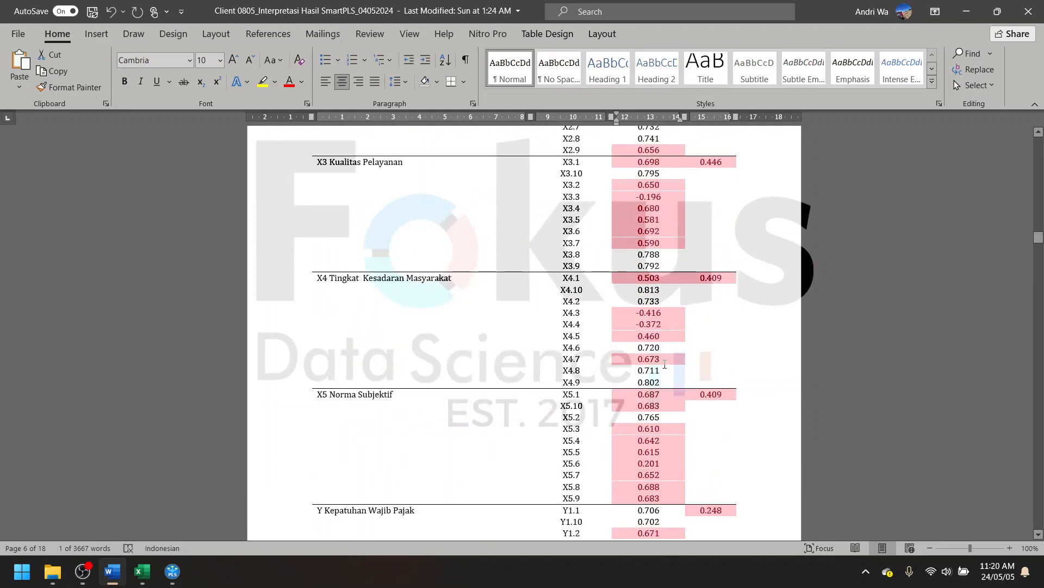
pyautogui.scroll(-3, 664, 383)
pyautogui.scroll(-8, 657, 467)
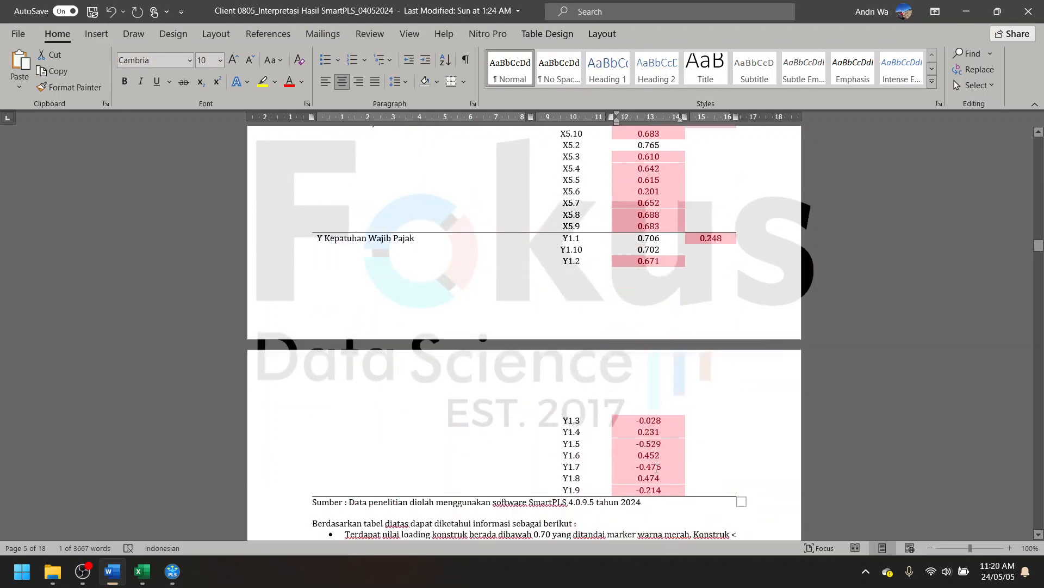
# - Check the remaining indicators' loadings and AVE for X1 through Y in validity table 2, along with its interpretation
pyautogui.scroll(15, 656, 468)
pyautogui.scroll(-3, 657, 468)
pyautogui.scroll(-3, 656, 468)
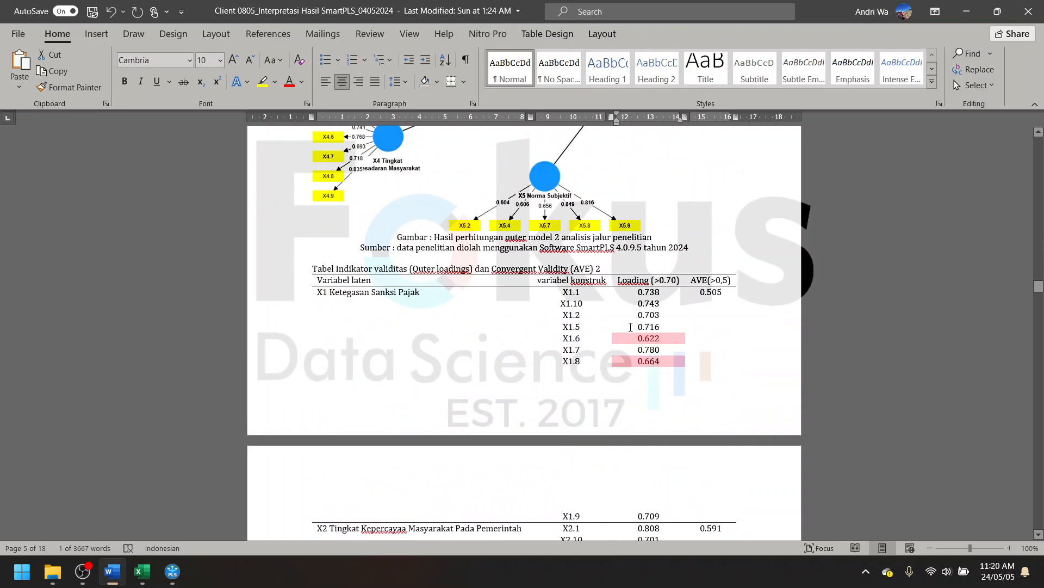
pyautogui.scroll(-6, 627, 366)
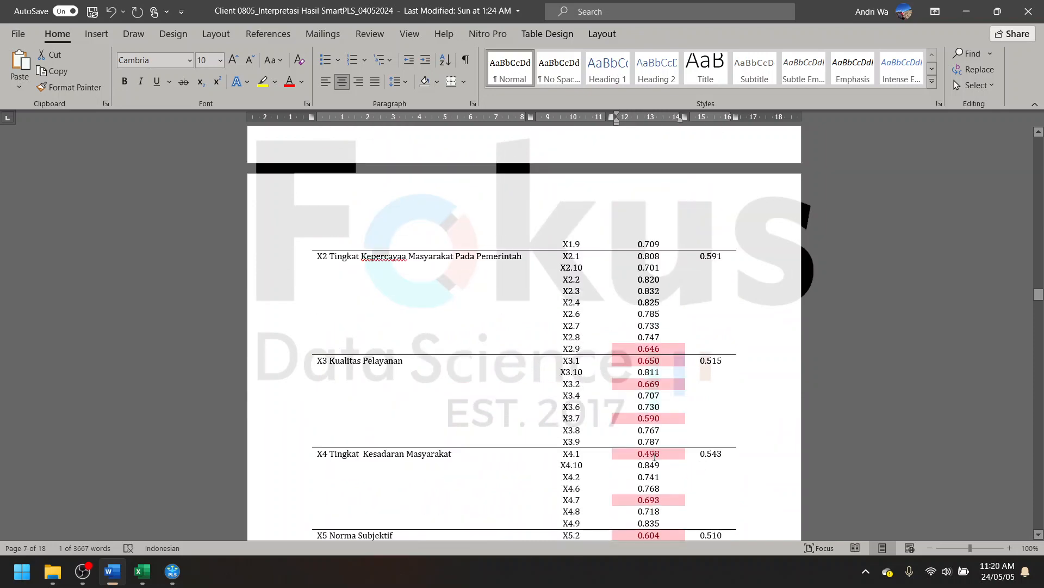
pyautogui.scroll(-3, 654, 458)
pyautogui.scroll(-1, 654, 458)
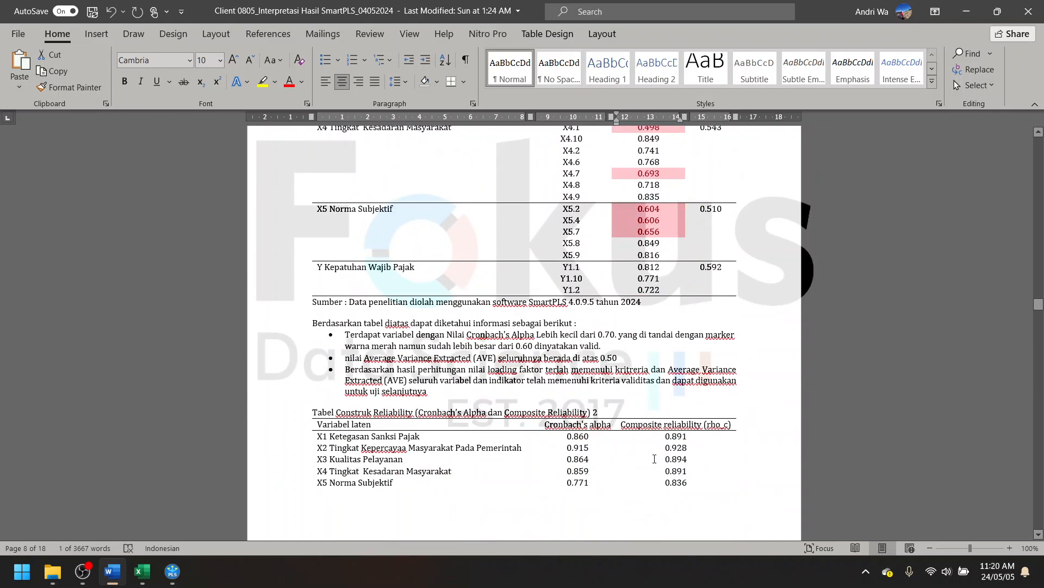
pyautogui.scroll(2, 654, 458)
pyautogui.scroll(2, 653, 460)
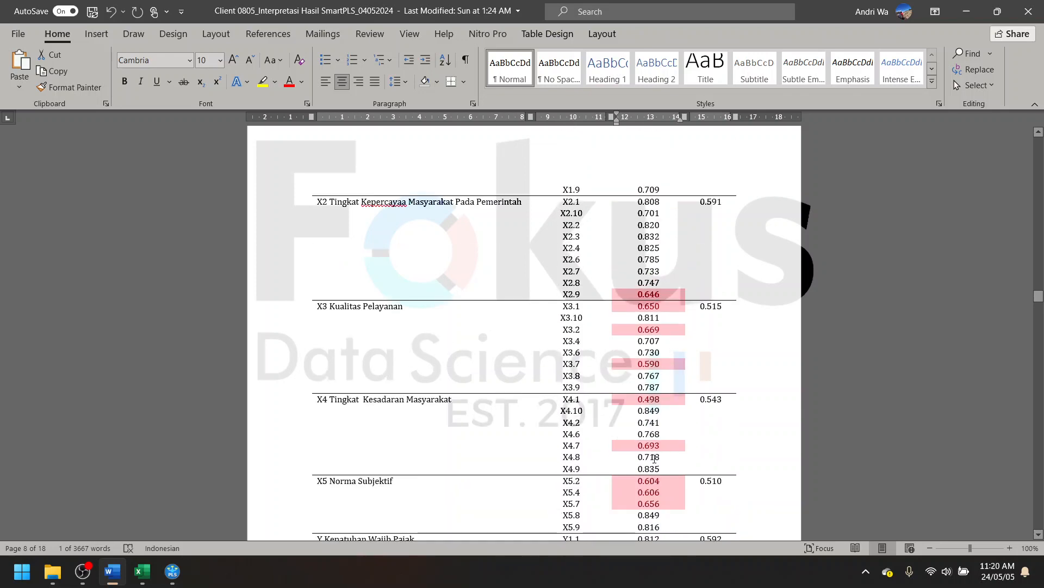
pyautogui.scroll(3, 654, 458)
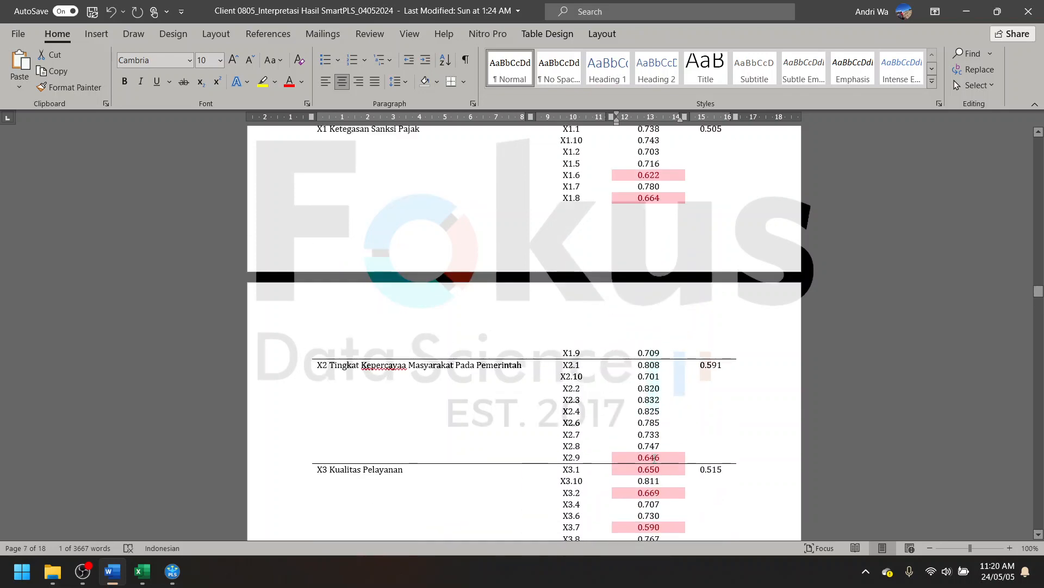
pyautogui.scroll(2, 654, 458)
pyautogui.scroll(-4, 658, 459)
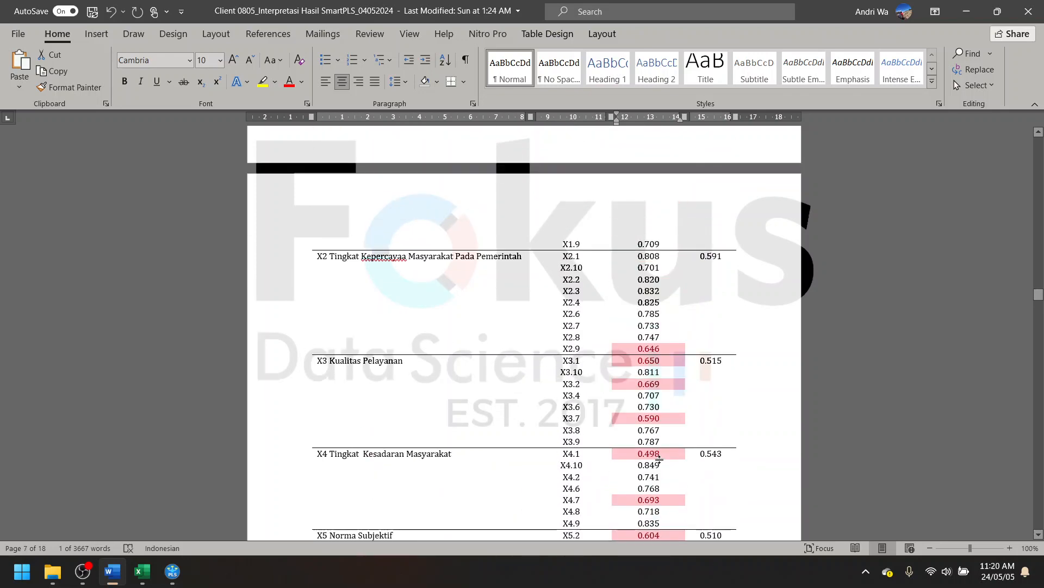
pyautogui.scroll(-2, 660, 459)
pyautogui.scroll(-3, 660, 459)
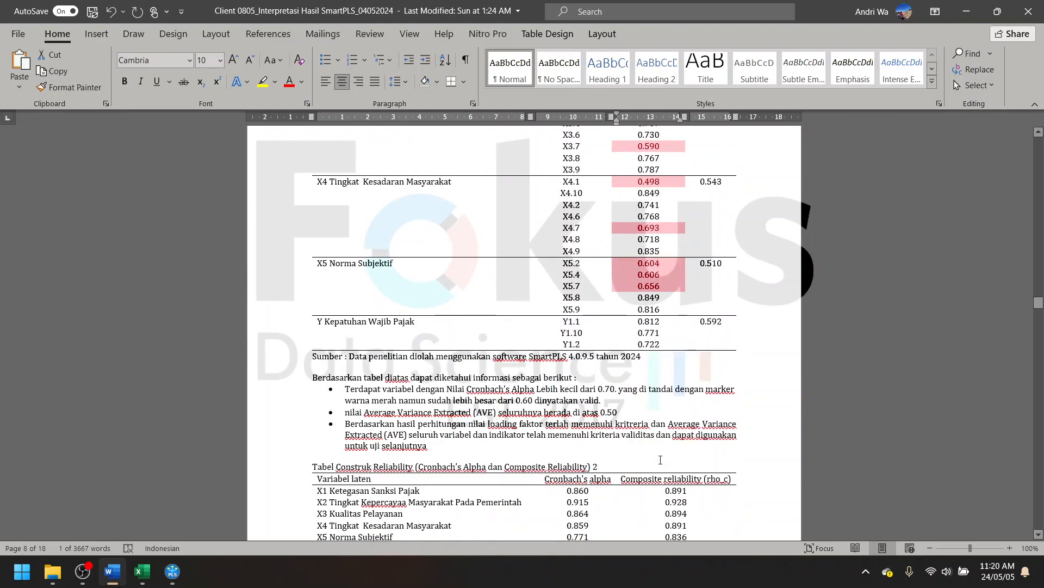
# - Return to the first-round reliability table and the Outer Model 1 diagram in the report
pyautogui.scroll(9, 660, 458)
pyautogui.scroll(18, 660, 458)
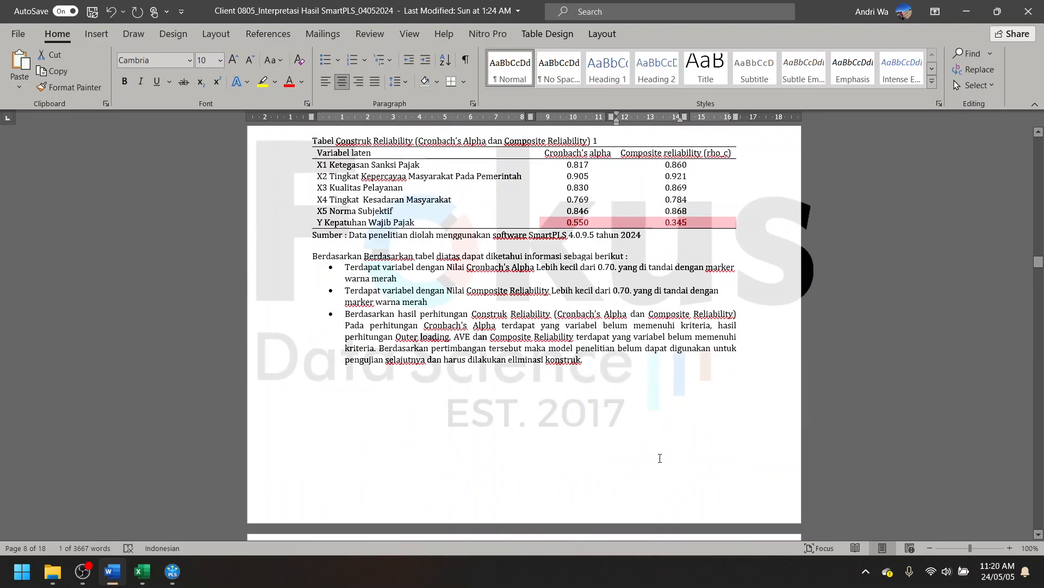
pyautogui.scroll(20, 660, 458)
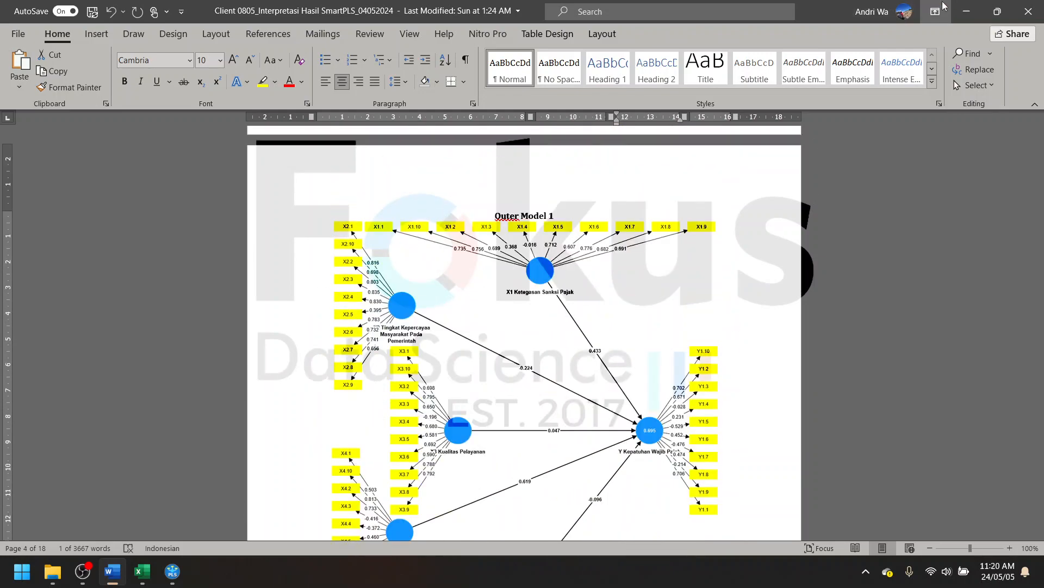
pyautogui.scroll(1, 661, 457)
pyautogui.scroll(-2, 728, 300)
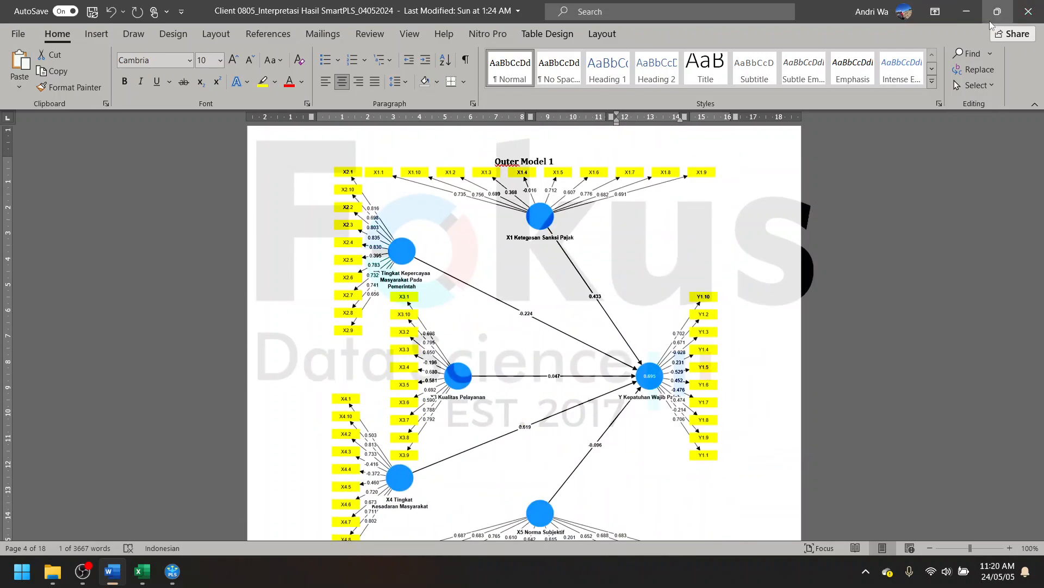
# - Switch to SmartPLS and run the PLS-SEM algorithm with Path weighting, Standardized results and Default initial weight, opening the report
pyautogui.click(966, 11)
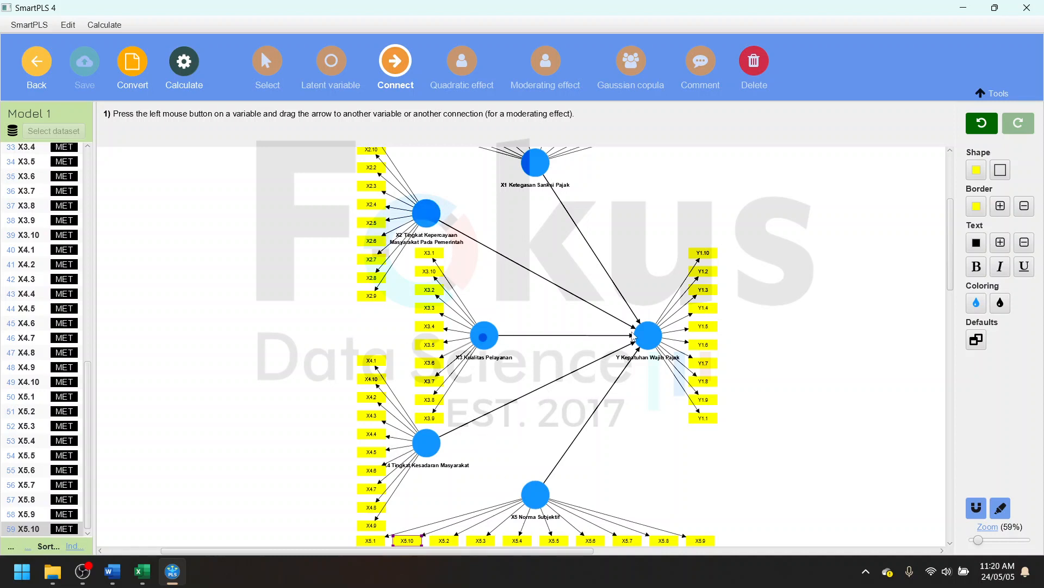
pyautogui.click(190, 68)
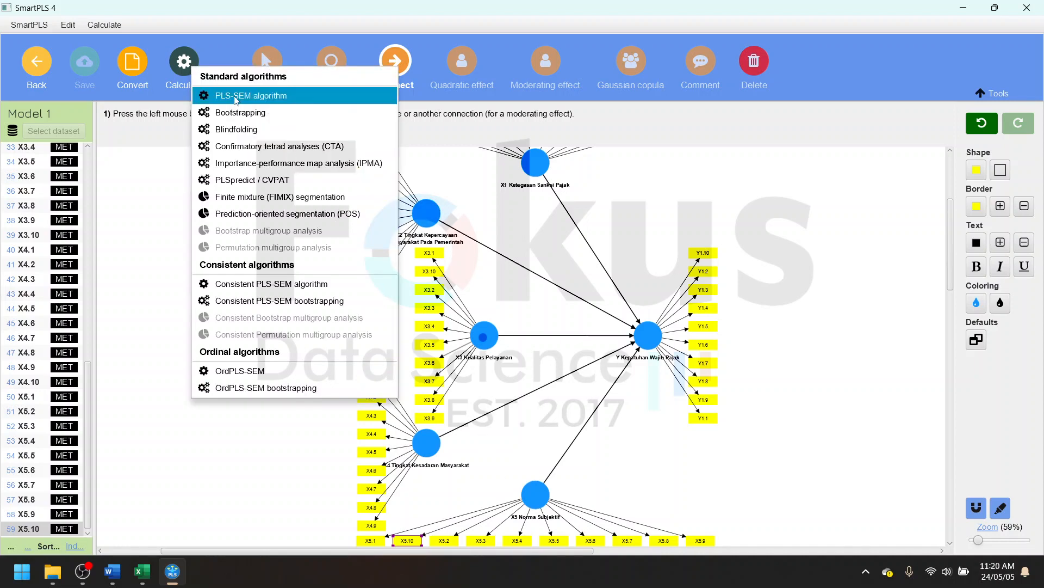
pyautogui.click(236, 96)
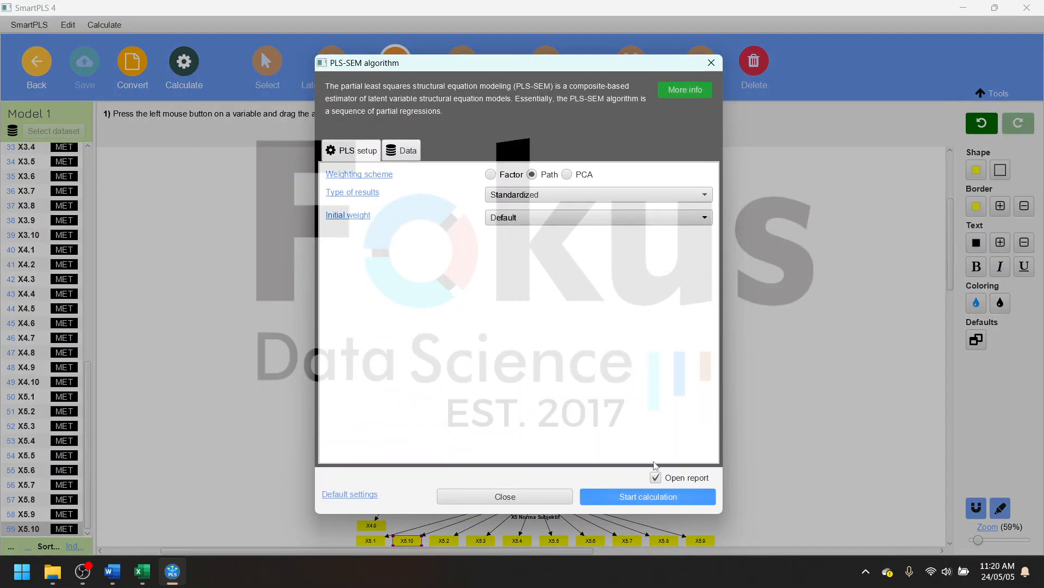
pyautogui.click(649, 500)
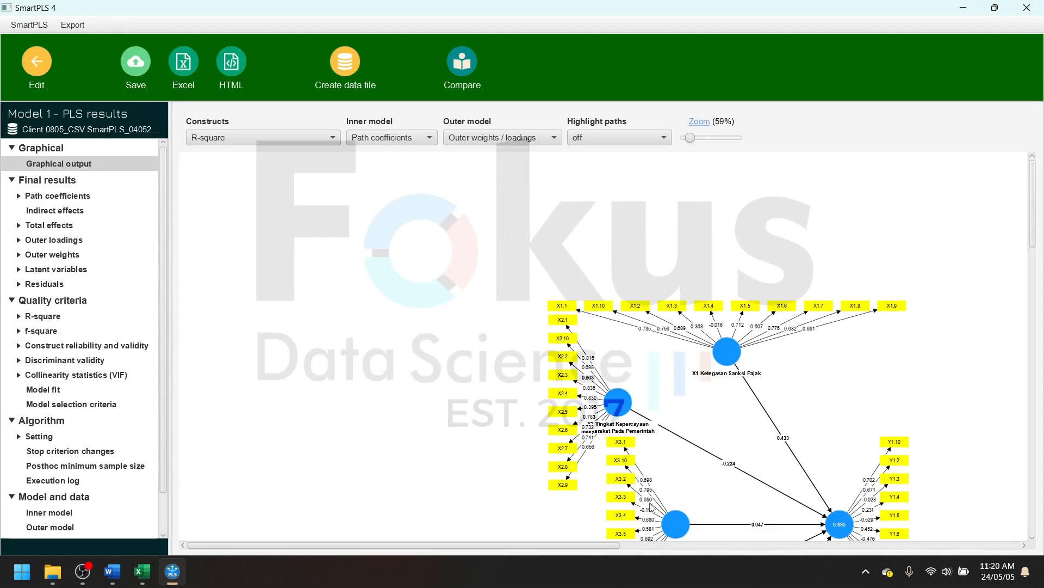
# - Review the calculated path diagram and examine the outer loadings matrix for the indicators of X1 through Y
pyautogui.scroll(-4, 728, 391)
pyautogui.moveTo(599, 546); pyautogui.dragTo(712, 547)
pyautogui.scroll(-1, 544, 423)
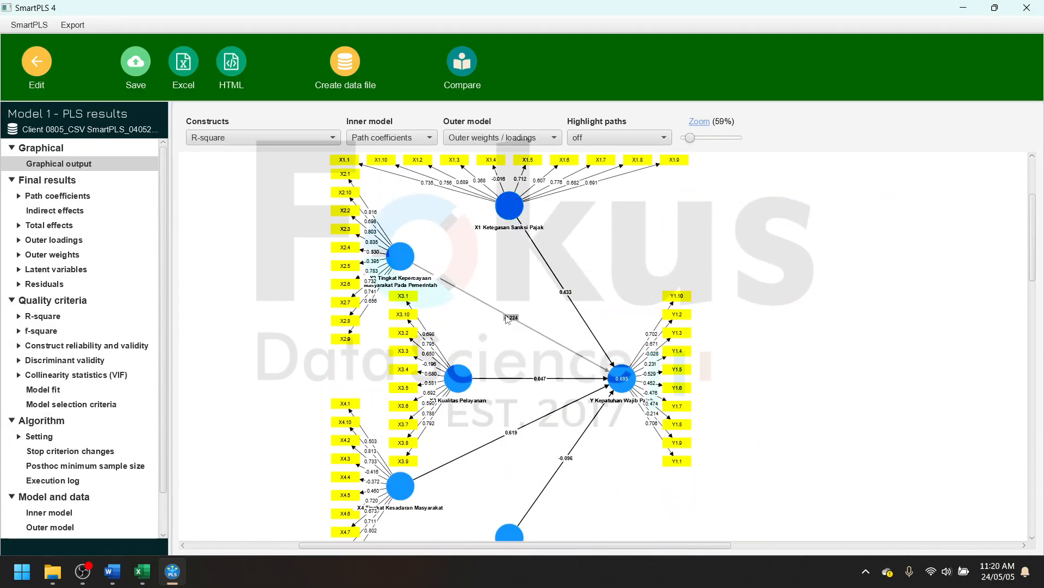
pyautogui.click(56, 241)
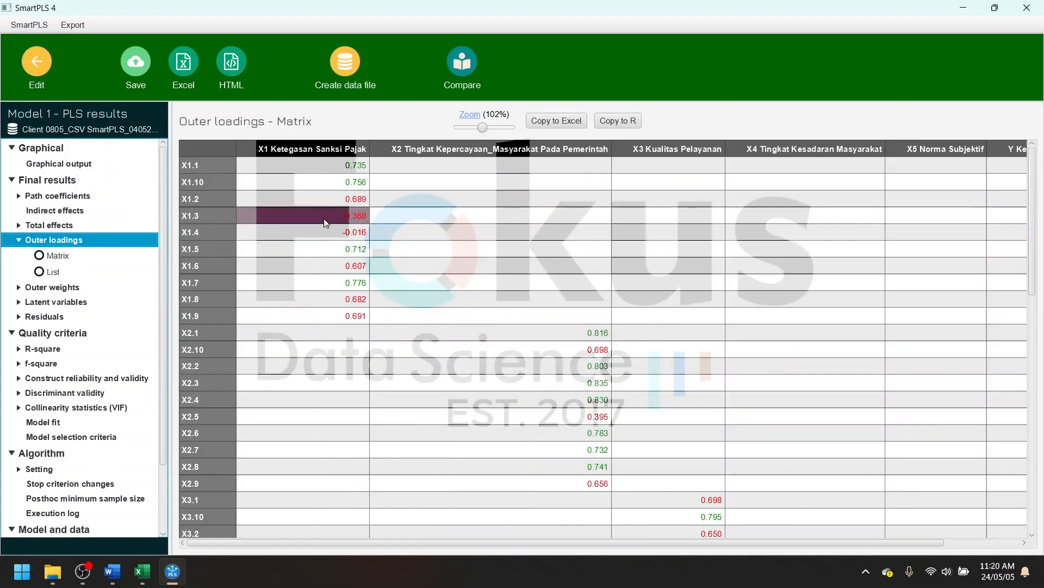
pyautogui.hscroll(2, 598, 446)
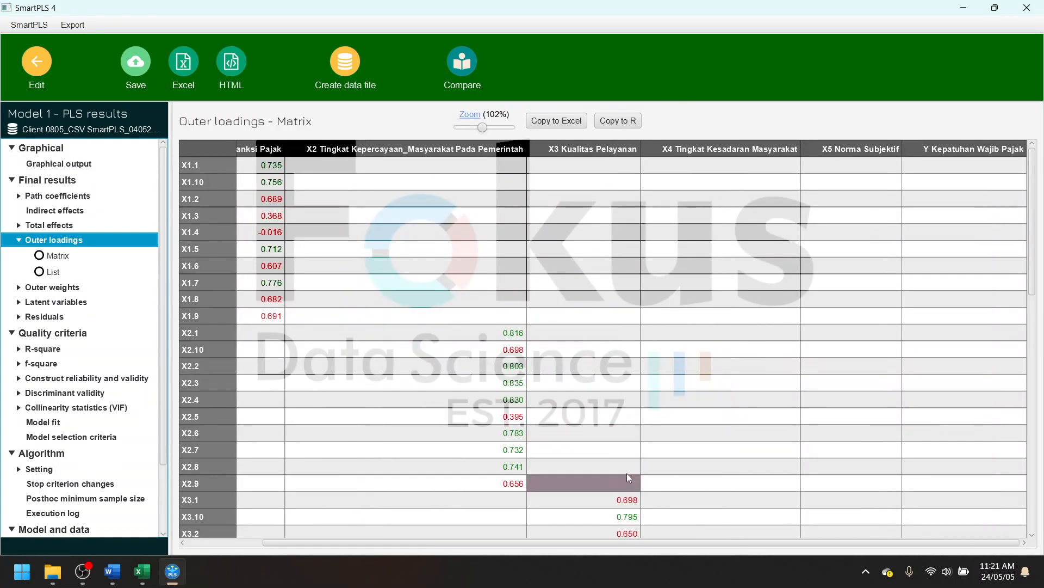
pyautogui.scroll(-8, 575, 392)
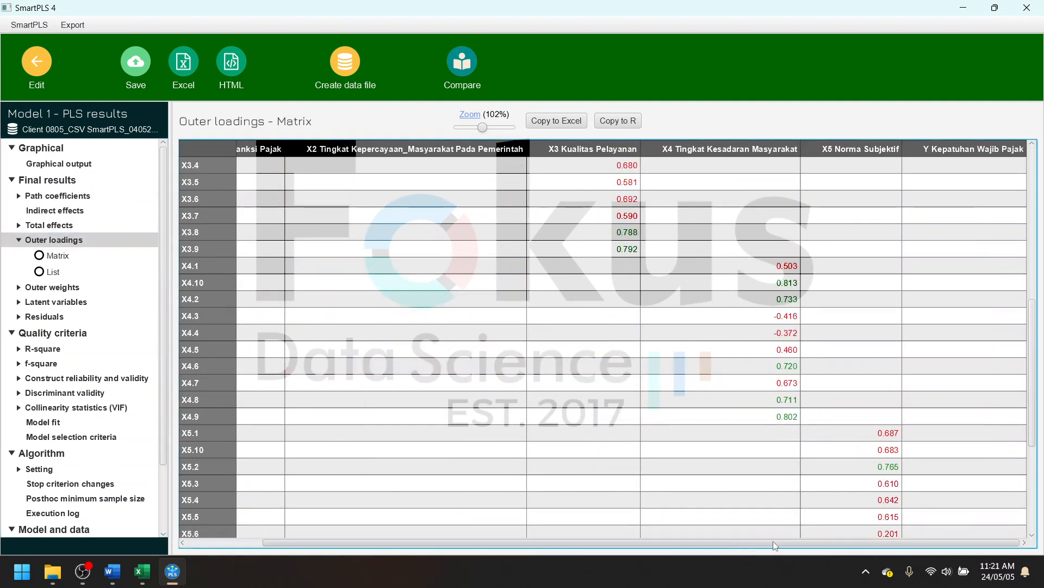
pyautogui.scroll(-4, 918, 473)
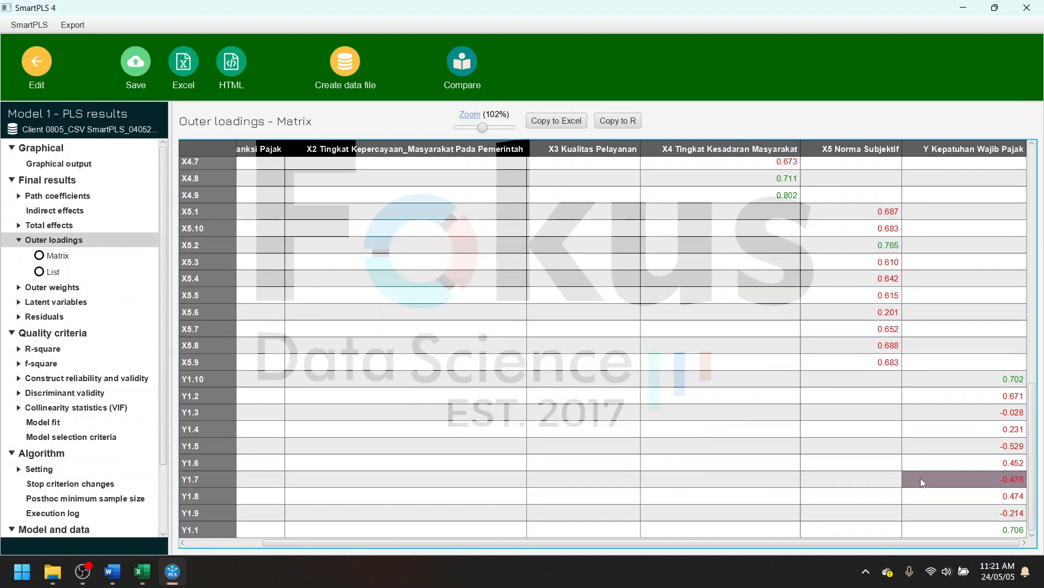
pyautogui.scroll(10, 927, 496)
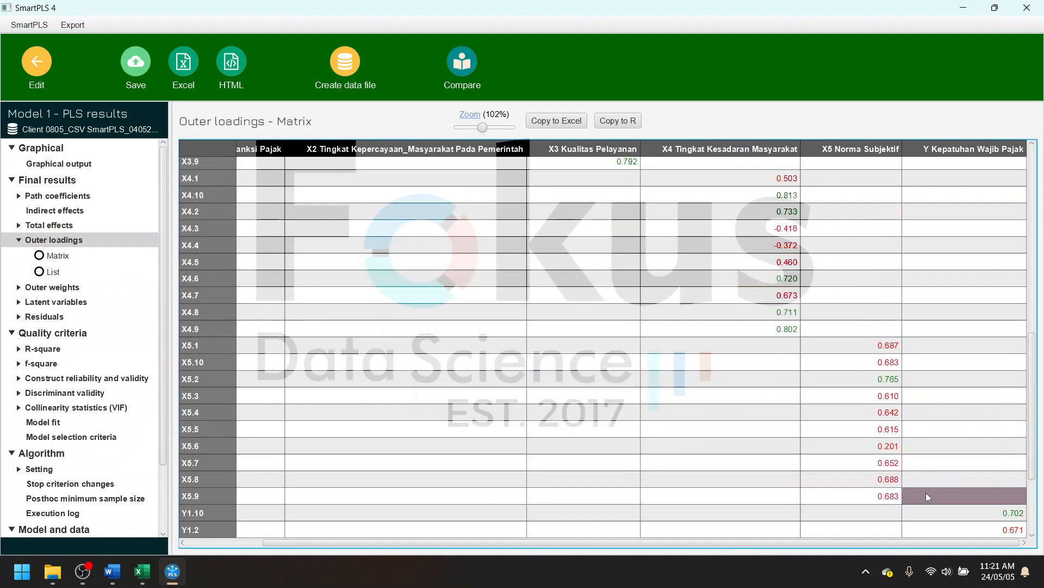
# - Check the construct reliability and validity overview, and compare it with the outer loadings matrix of all constructs
pyautogui.click(38, 379)
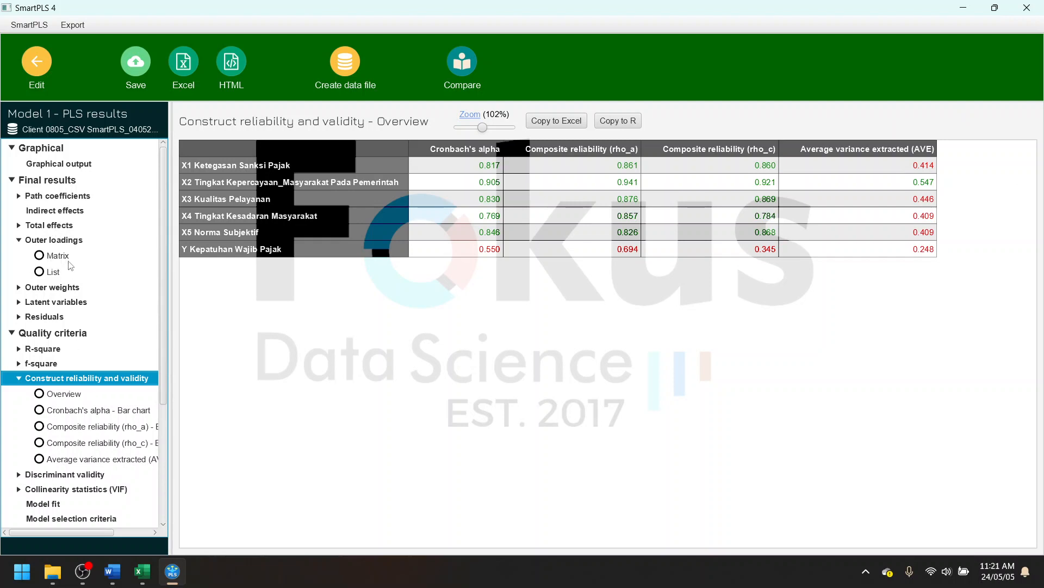
pyautogui.click(67, 243)
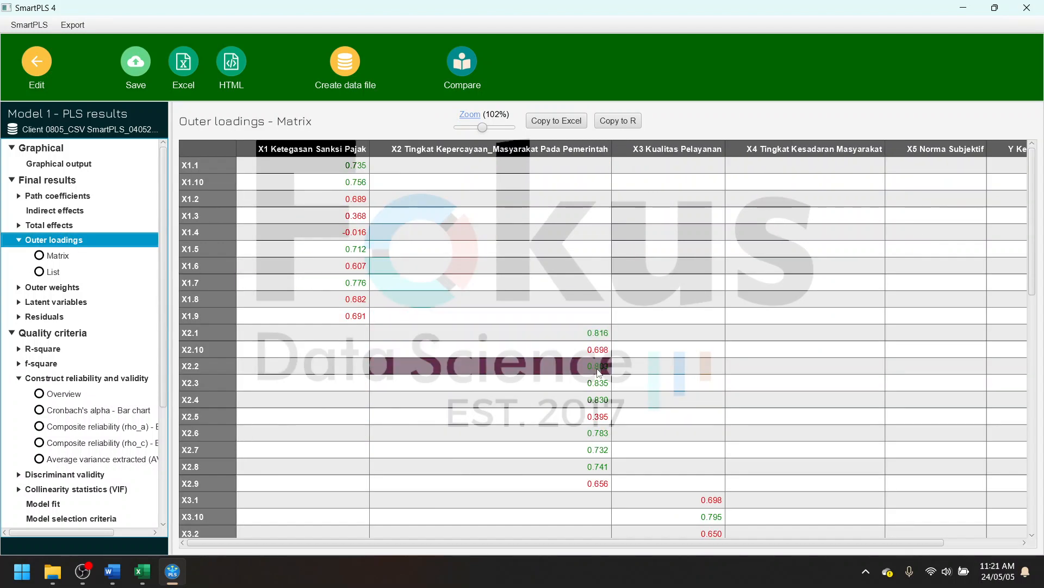
pyautogui.scroll(-5, 598, 413)
pyautogui.scroll(-2, 646, 476)
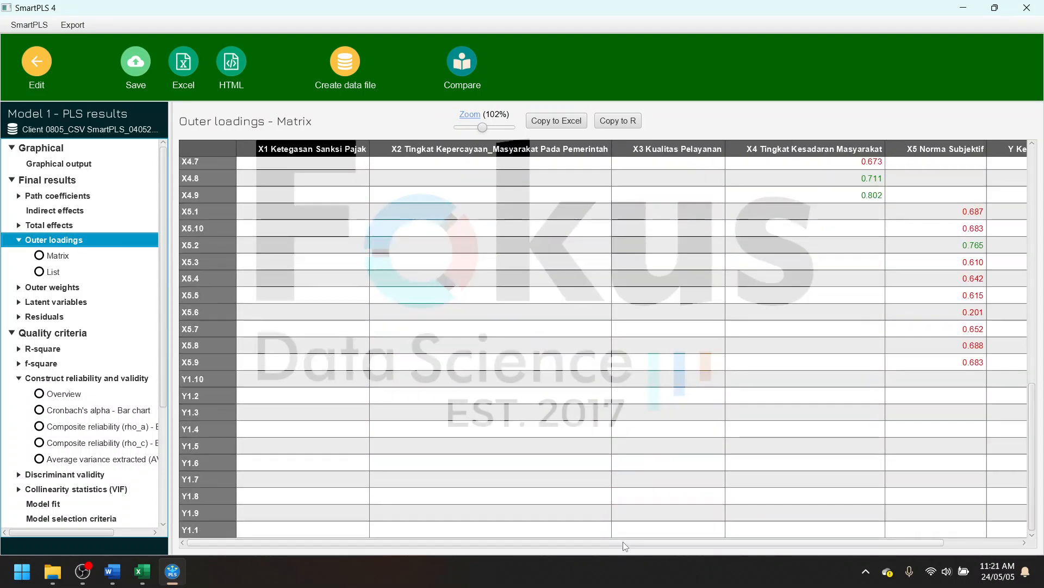
pyautogui.moveTo(639, 543); pyautogui.dragTo(715, 542)
pyautogui.scroll(10, 822, 463)
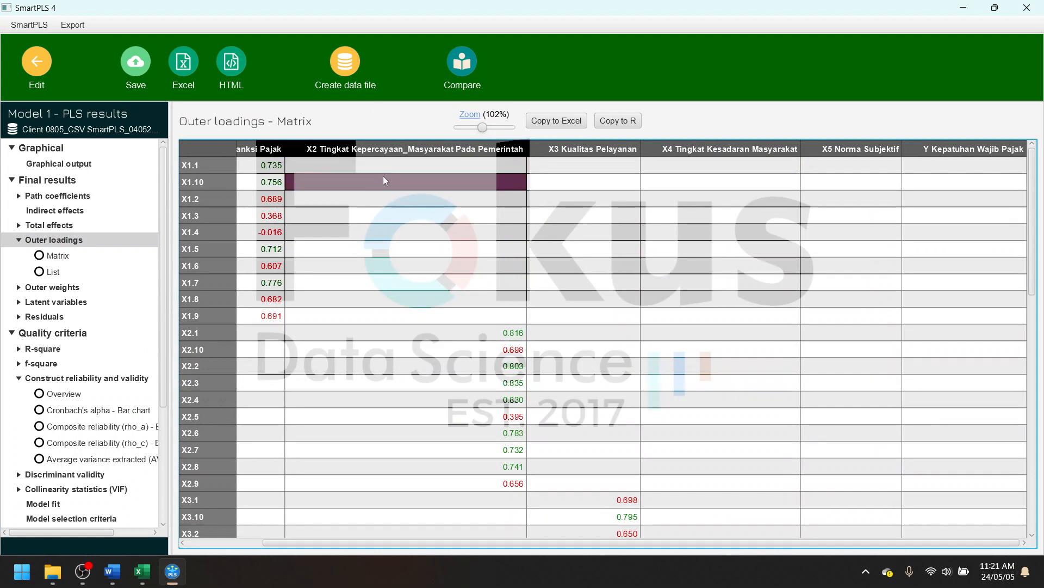
# - Save the PLS results report in the project Contoh under the name PLSAlgorithm 1
pyautogui.click(136, 64)
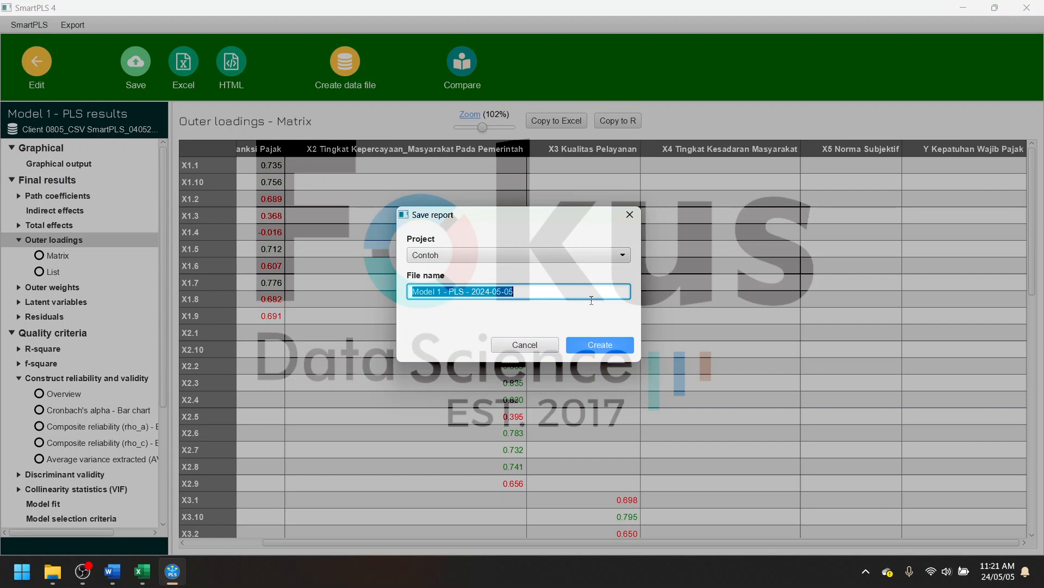
pyautogui.press('BackSpace')
pyautogui.write('PLS')
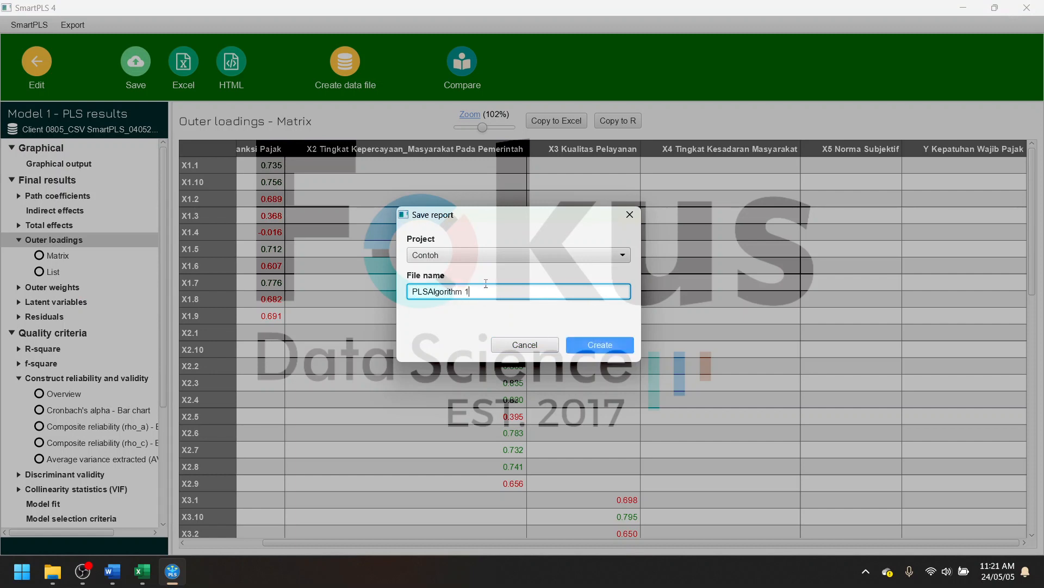
pyautogui.write('Algorithm 1')
pyautogui.click(600, 345)
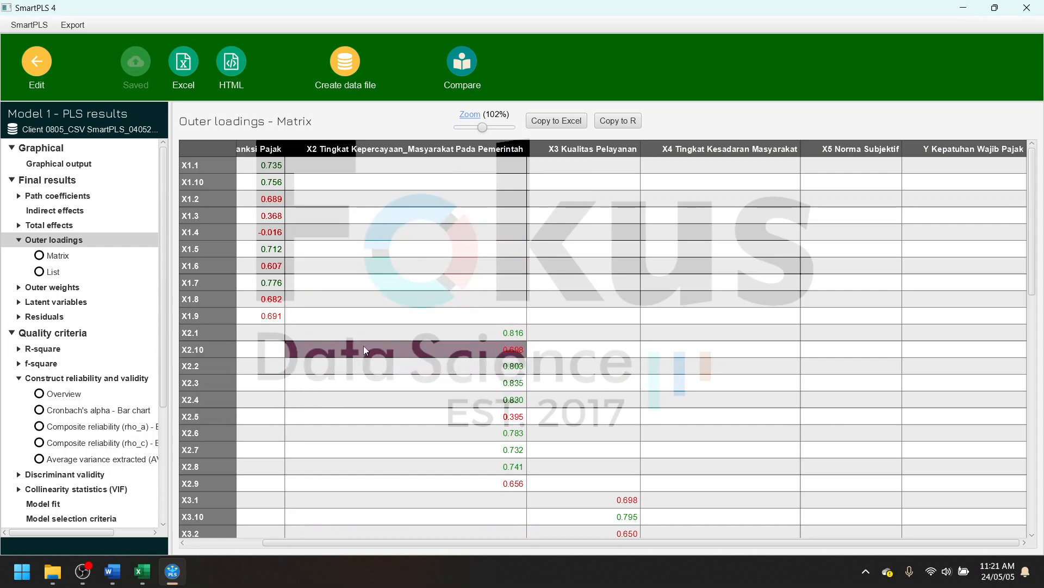
pyautogui.click(184, 65)
pyautogui.click(664, 377)
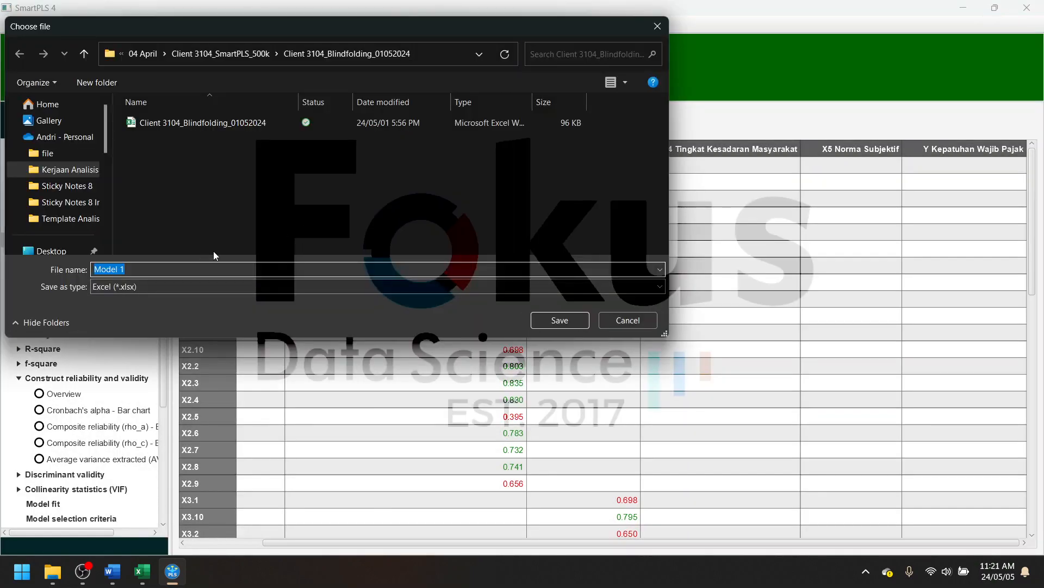
pyautogui.click(84, 54)
pyautogui.click(85, 54)
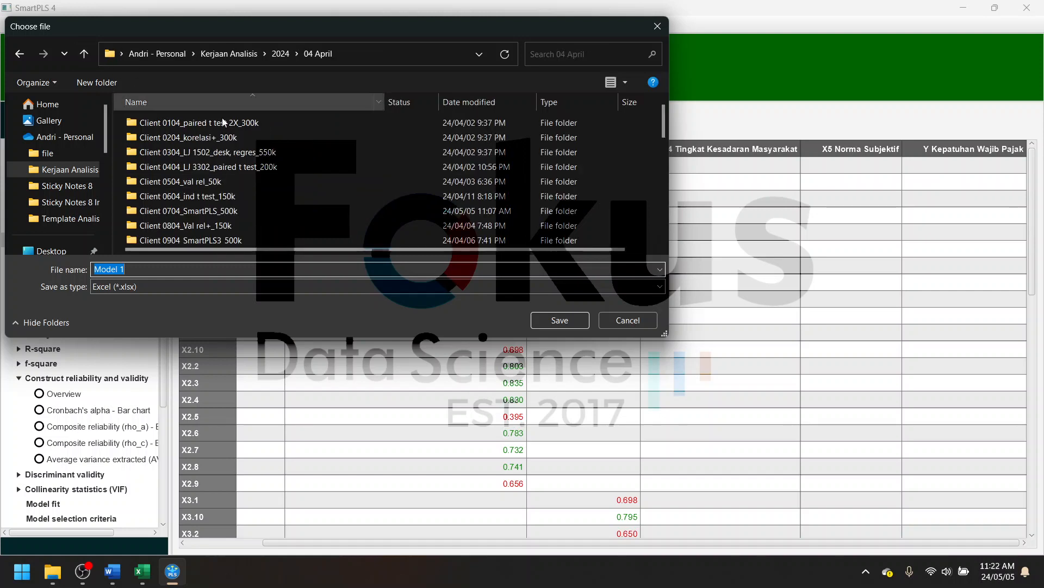
pyautogui.scroll(5, 235, 214)
pyautogui.scroll(-4, 235, 213)
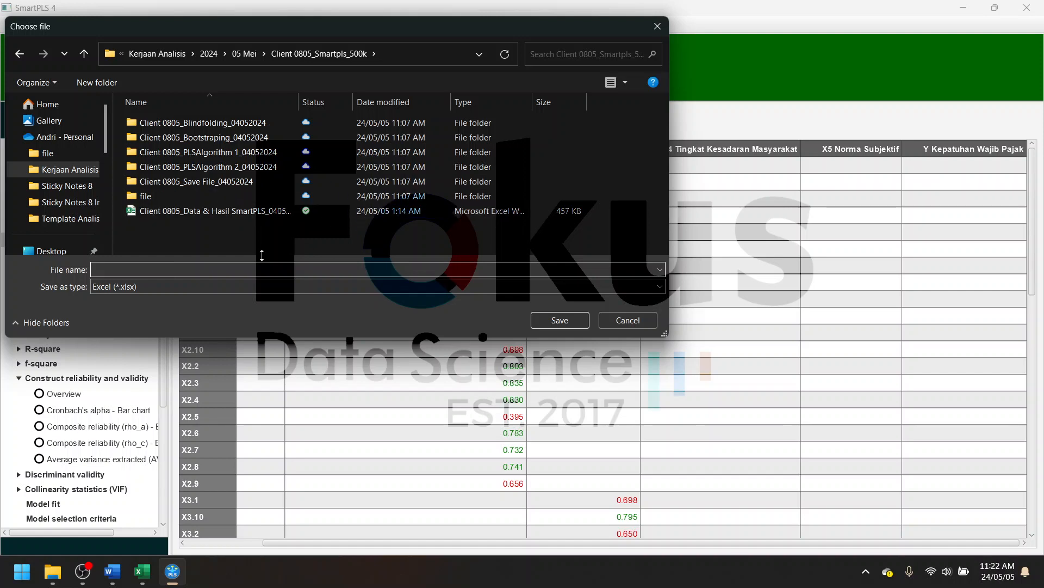
pyautogui.doubleClick(244, 154)
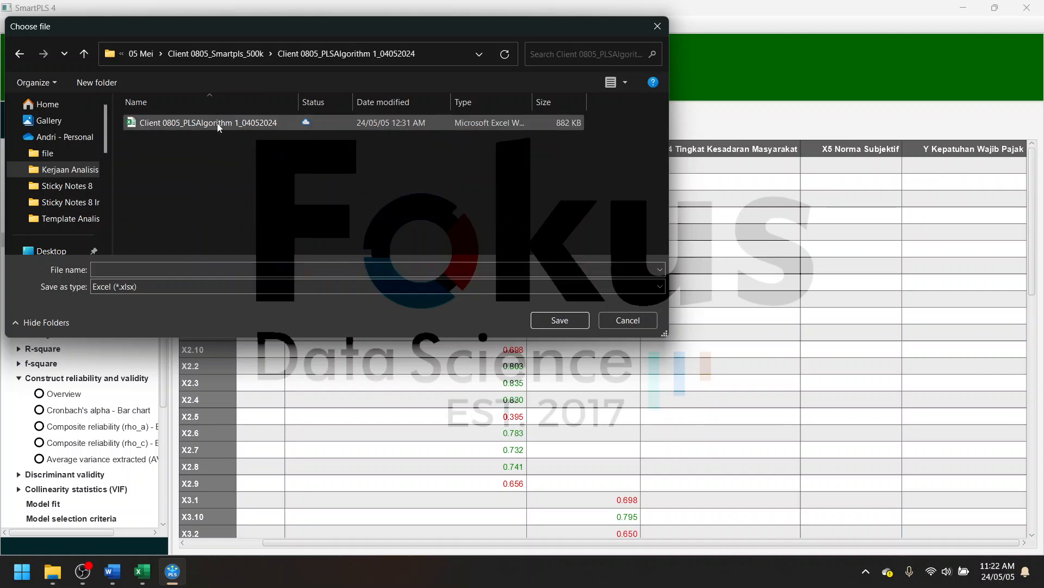
pyautogui.click(639, 324)
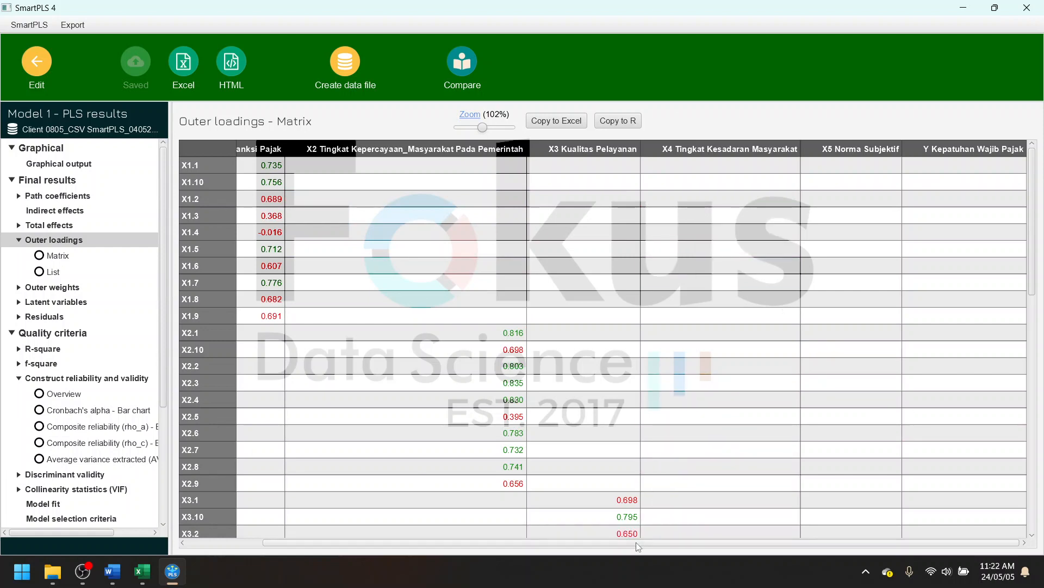
# - Identify the indicators marked in red across the X1 to Y columns of the outer loadings matrix
pyautogui.moveTo(635, 543); pyautogui.dragTo(592, 546)
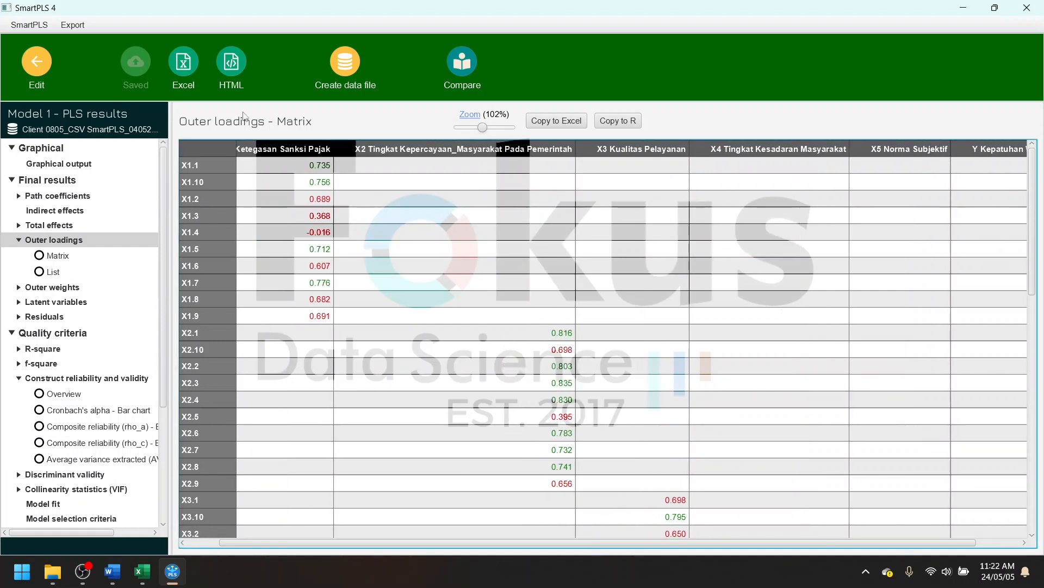
pyautogui.scroll(-10, 693, 261)
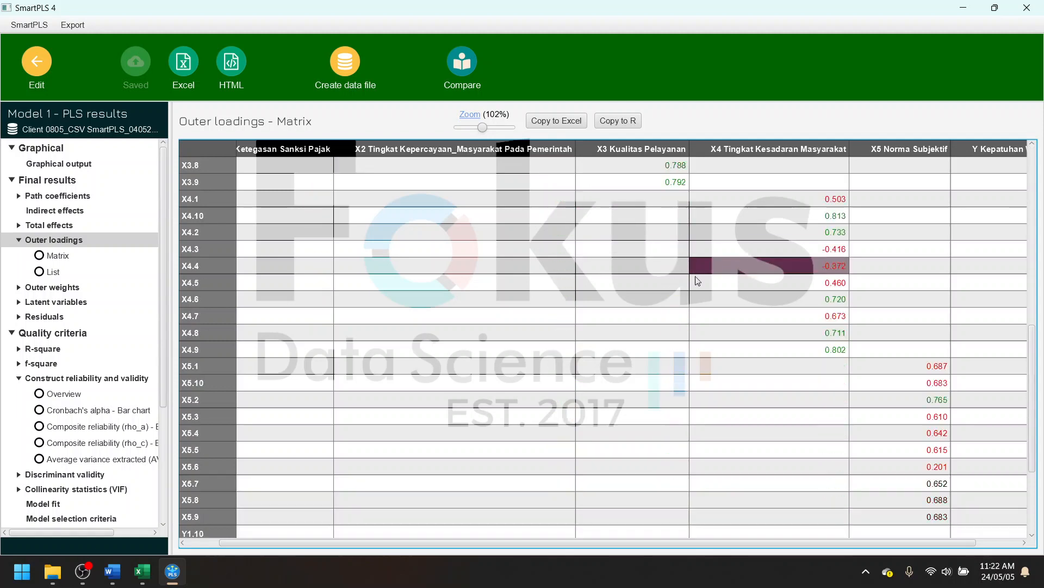
pyautogui.scroll(9, 707, 369)
pyautogui.scroll(1, 735, 379)
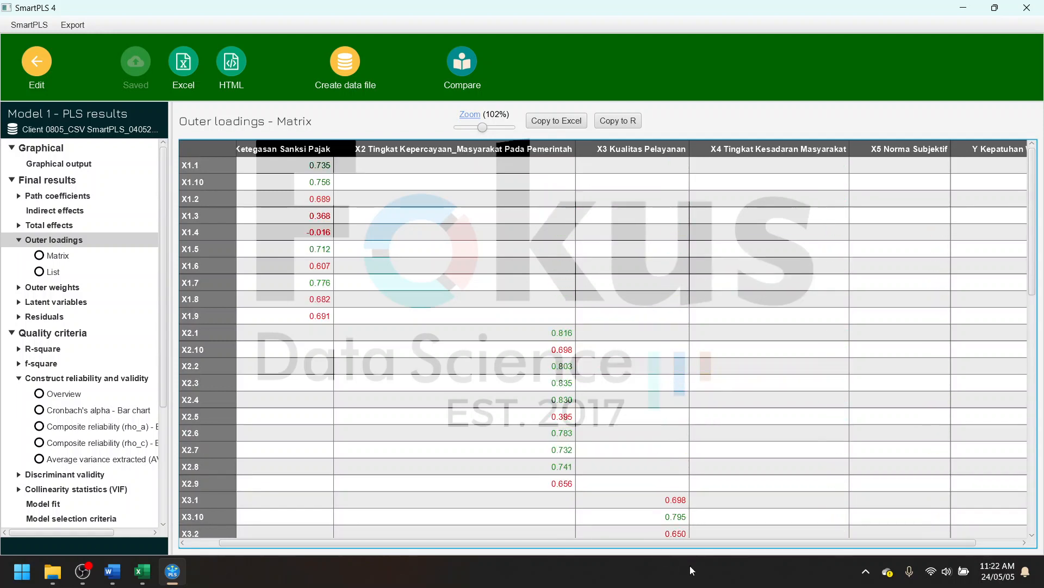
pyautogui.moveTo(691, 543); pyautogui.dragTo(825, 544)
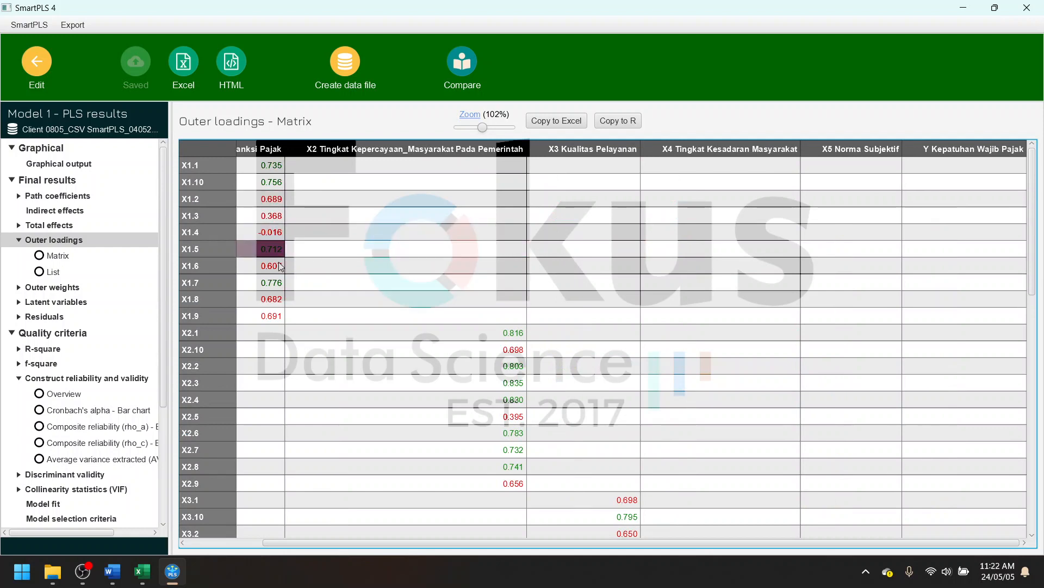
pyautogui.scroll(-8, 691, 403)
pyautogui.scroll(-4, 707, 413)
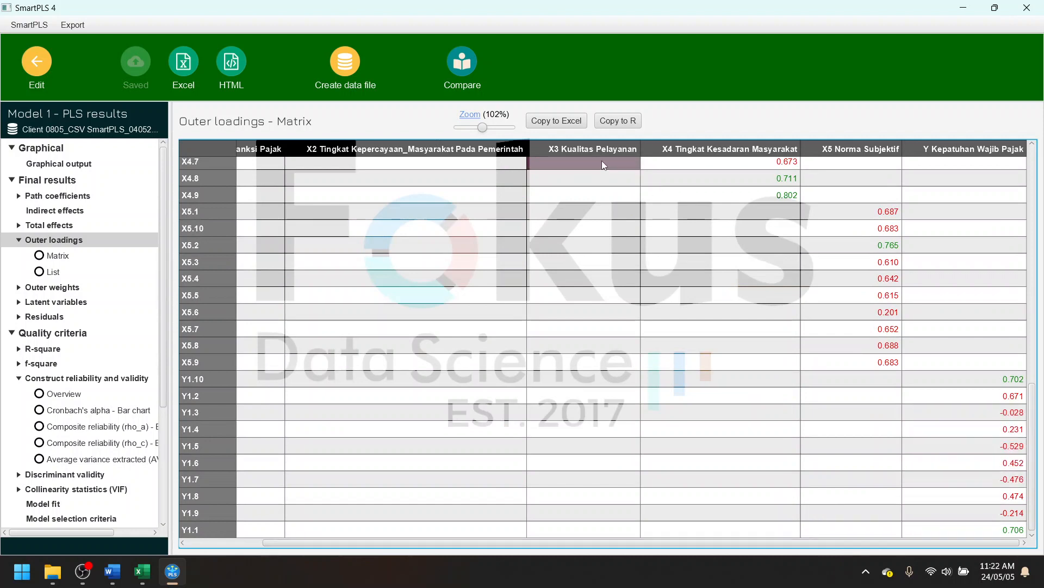
pyautogui.scroll(12, 992, 484)
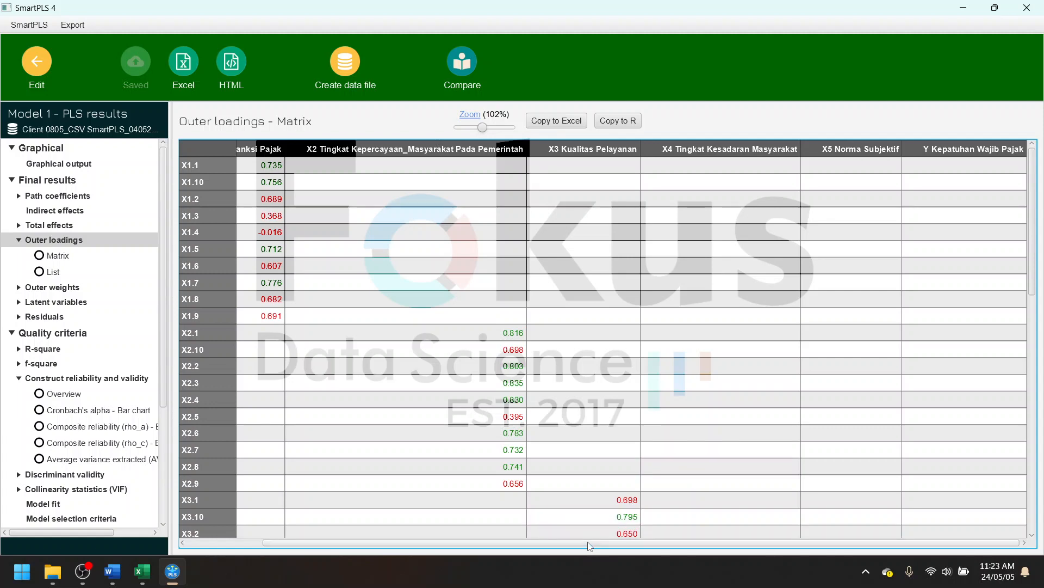
pyautogui.moveTo(589, 543); pyautogui.dragTo(477, 551)
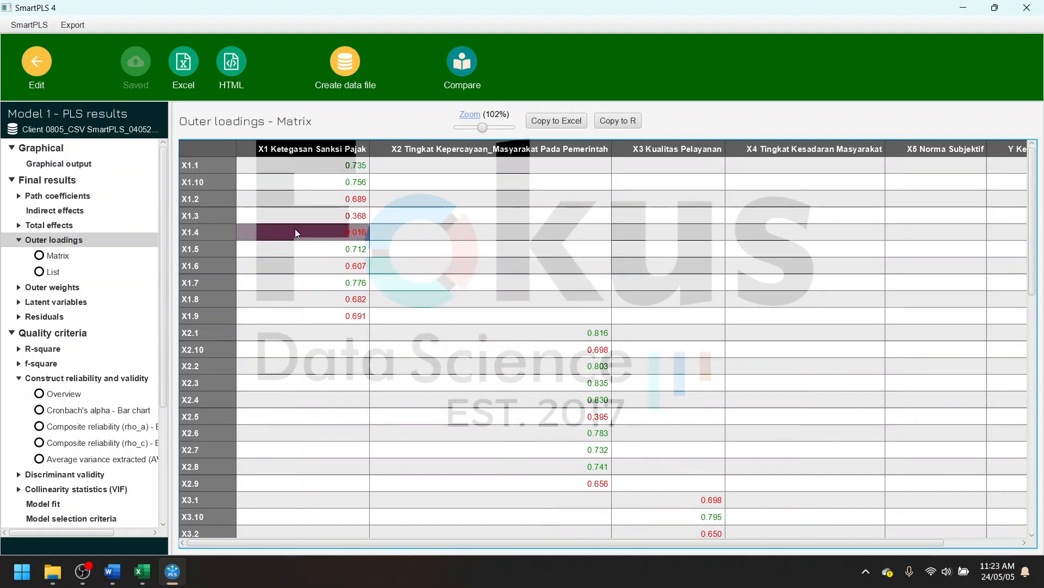
# - Return to editing the model and delete the indicators X1.4, X4.3 and X5.10 from their constructs
pyautogui.click(43, 64)
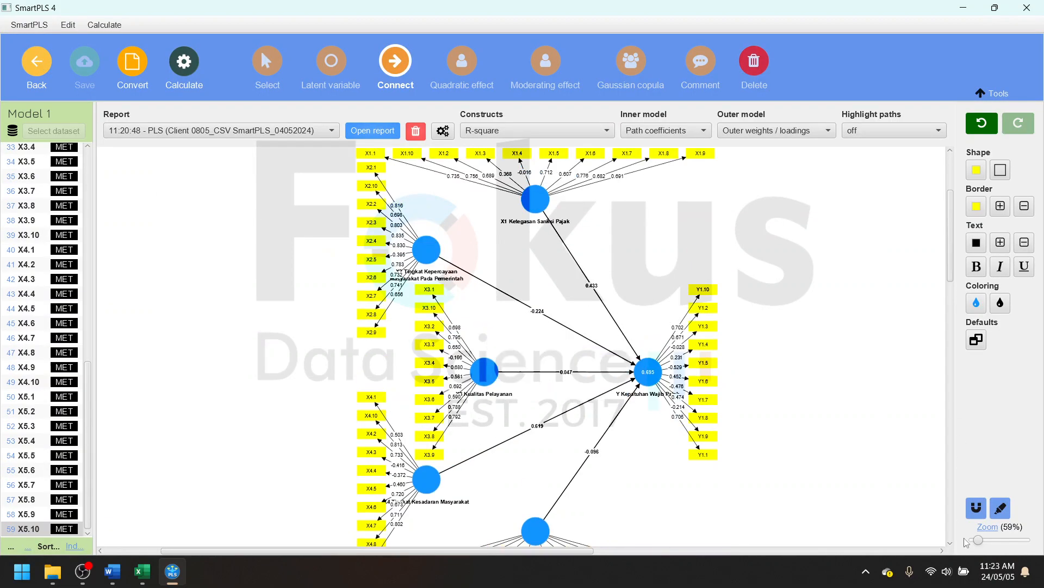
pyautogui.moveTo(978, 538); pyautogui.dragTo(983, 544)
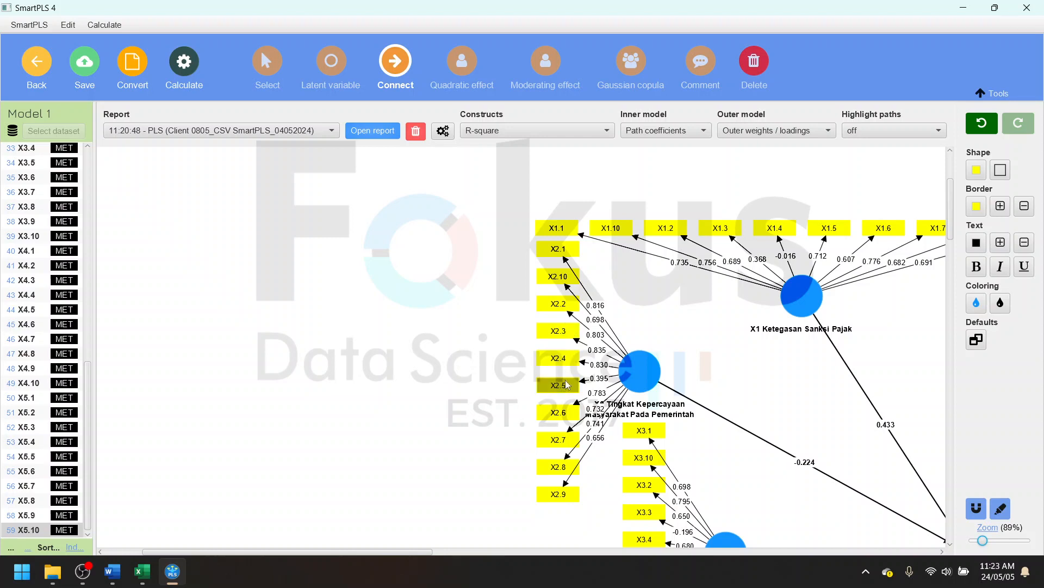
pyautogui.hscroll(2, 697, 327)
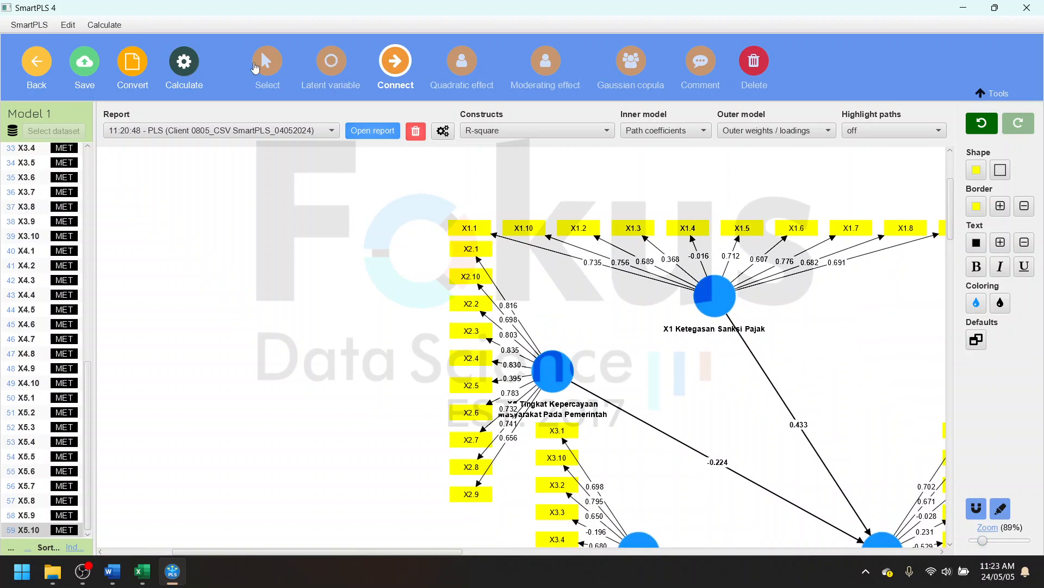
pyautogui.press('Escape')
pyautogui.click(687, 229)
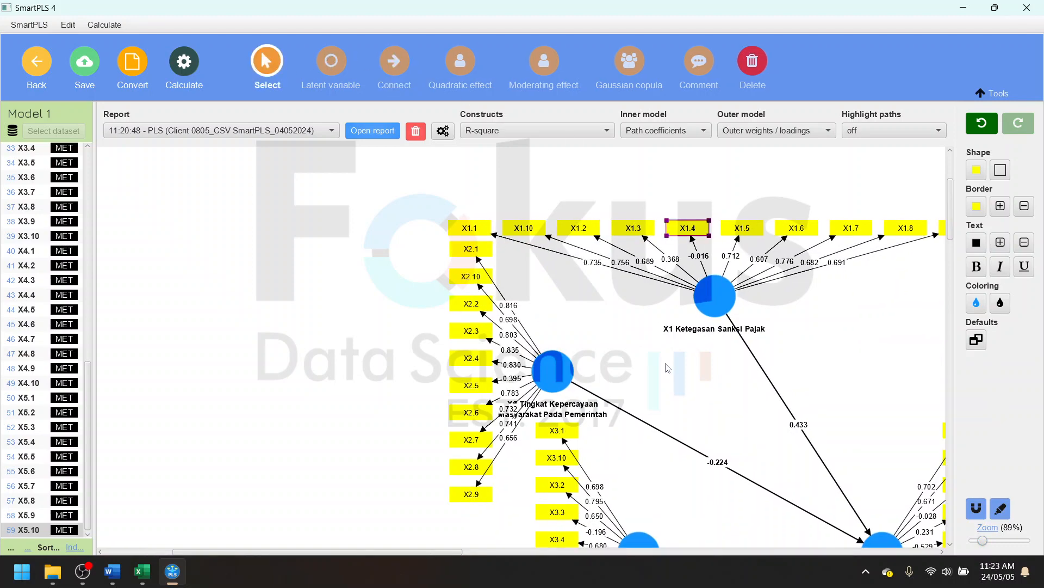
pyautogui.hscroll(4, 670, 374)
pyautogui.hscroll(-1, 413, 376)
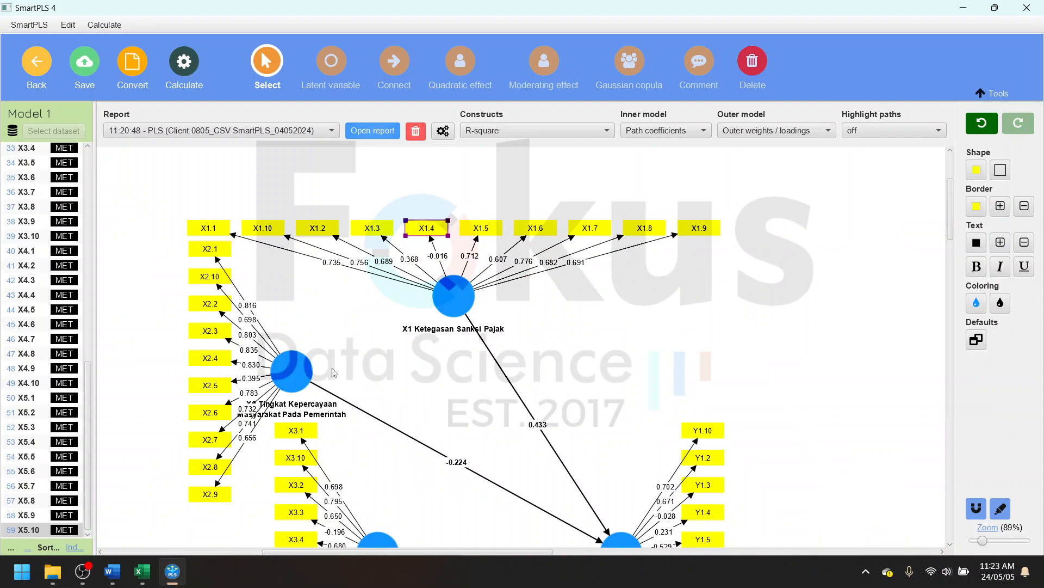
pyautogui.hscroll(-3, 334, 372)
pyautogui.scroll(-8, 475, 382)
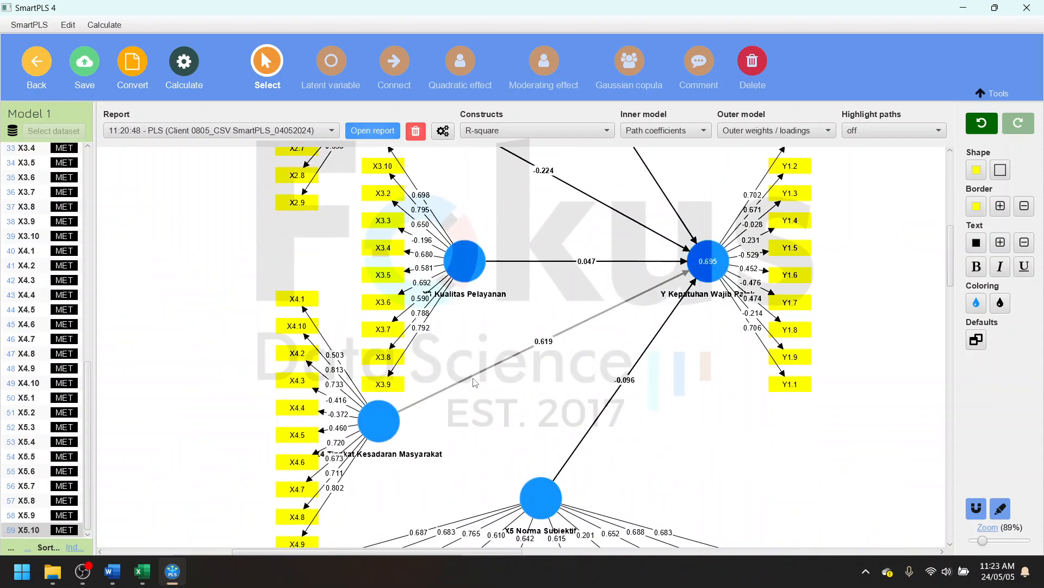
pyautogui.click(308, 384)
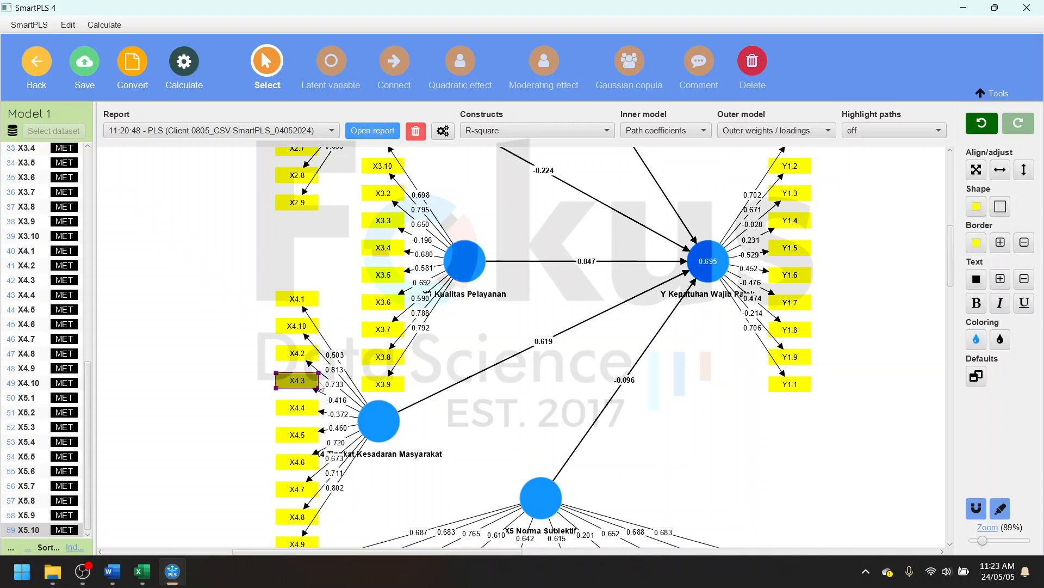
pyautogui.scroll(-3, 309, 384)
pyautogui.scroll(7, 573, 432)
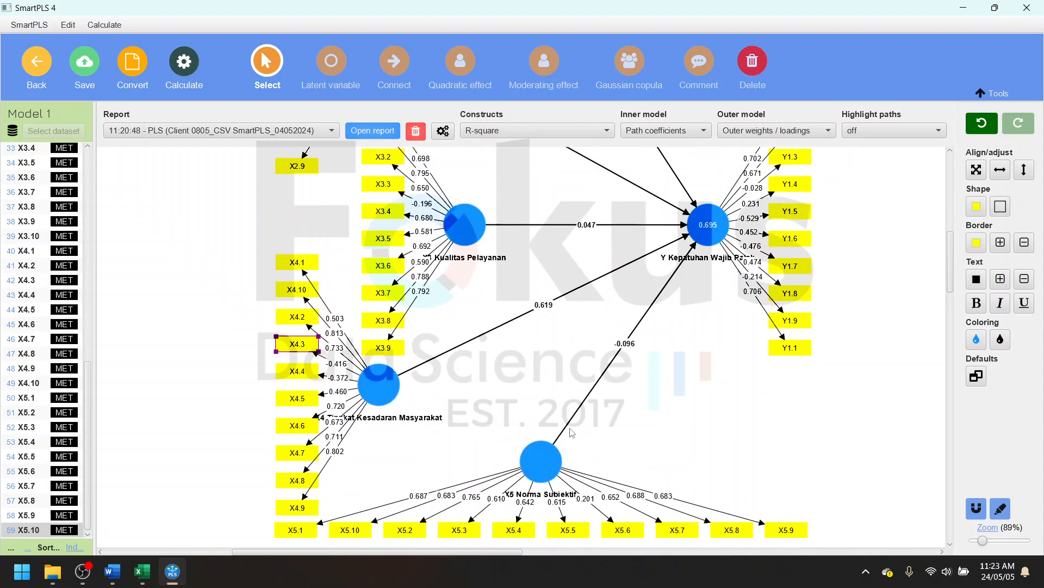
pyautogui.scroll(2, 571, 432)
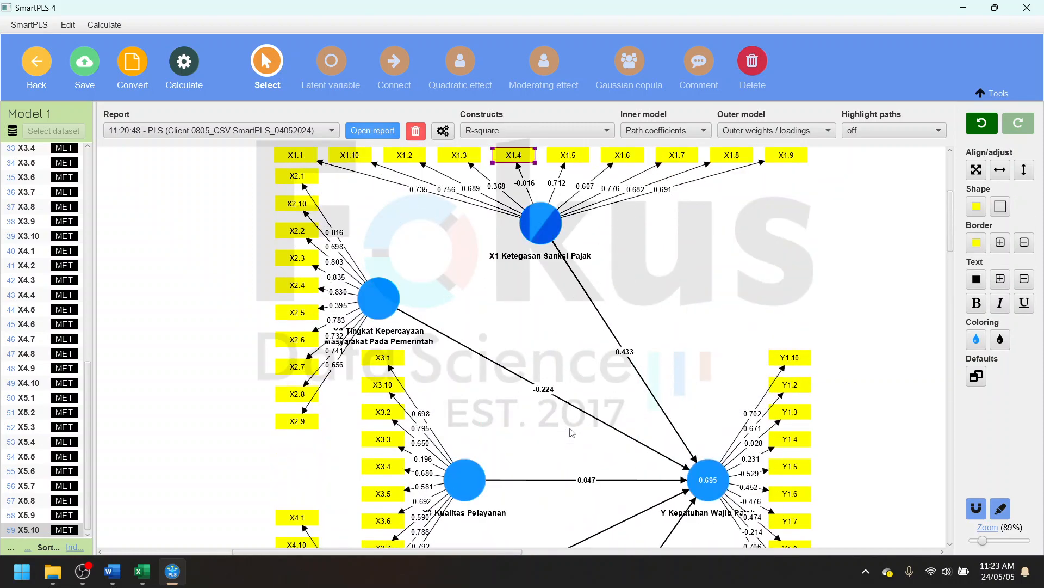
pyautogui.scroll(4, 572, 433)
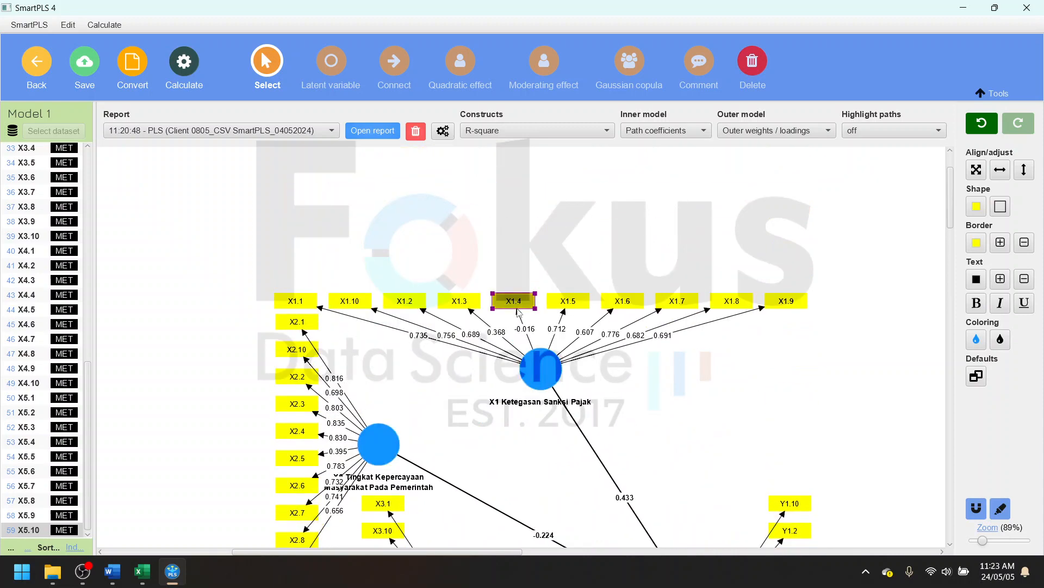
pyautogui.scroll(-2, 511, 336)
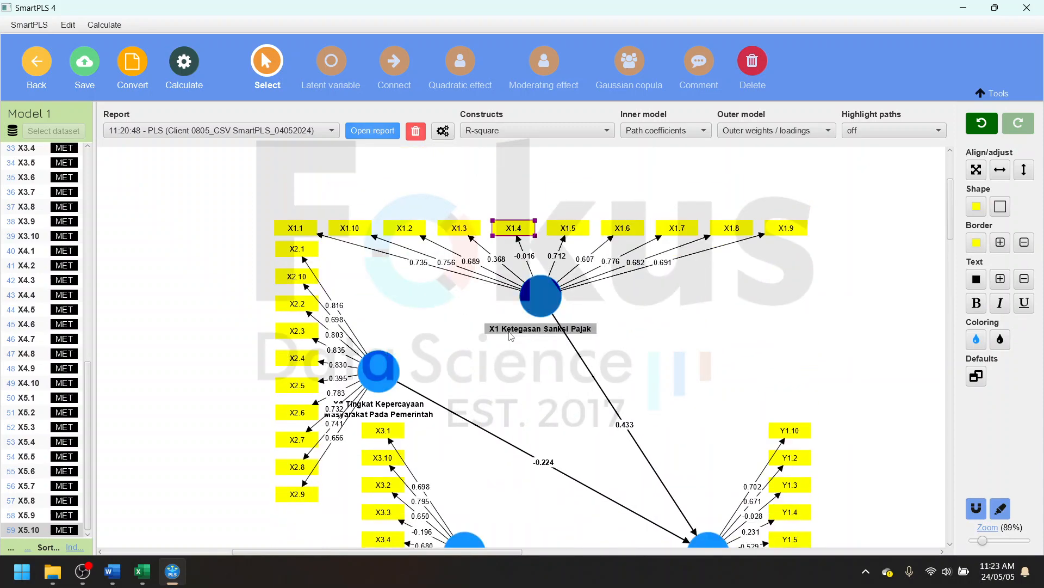
pyautogui.press('Delete')
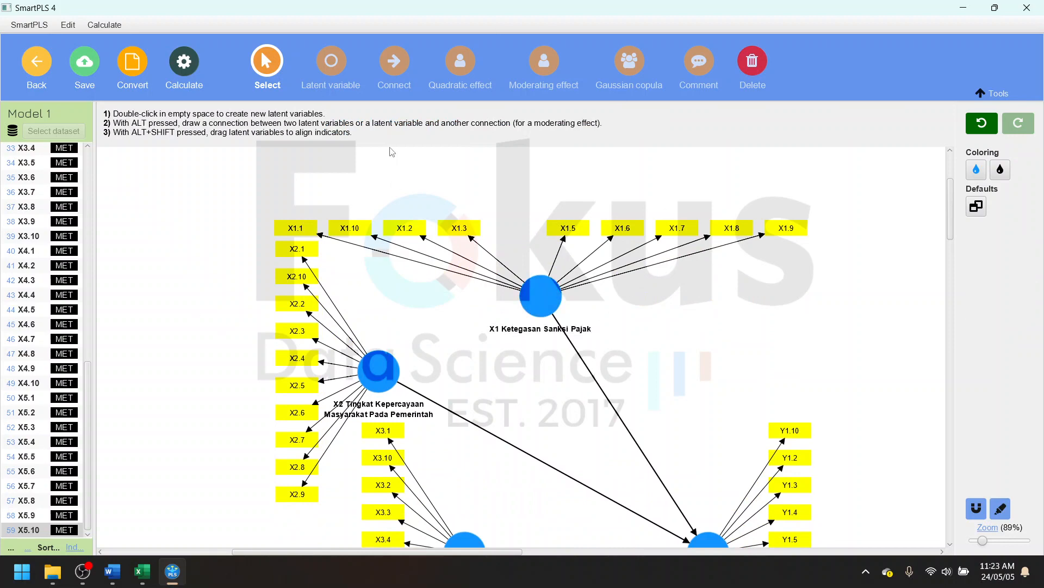
# - Realign the remaining indicators above X1, to the left of X4 and below X5
pyautogui.click(526, 290)
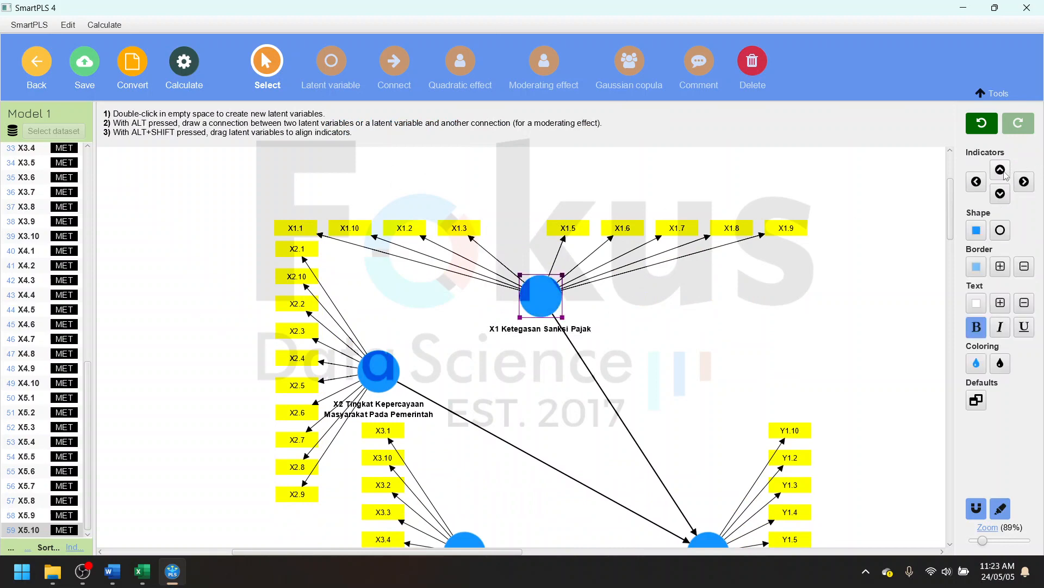
pyautogui.click(1000, 169)
pyautogui.scroll(-10, 465, 422)
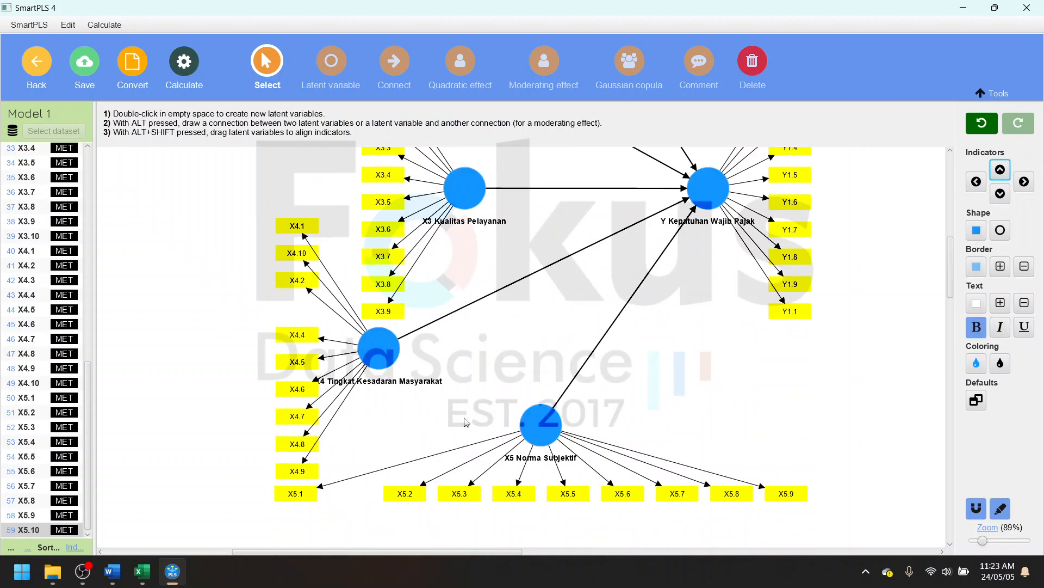
pyautogui.click(379, 348)
pyautogui.click(977, 183)
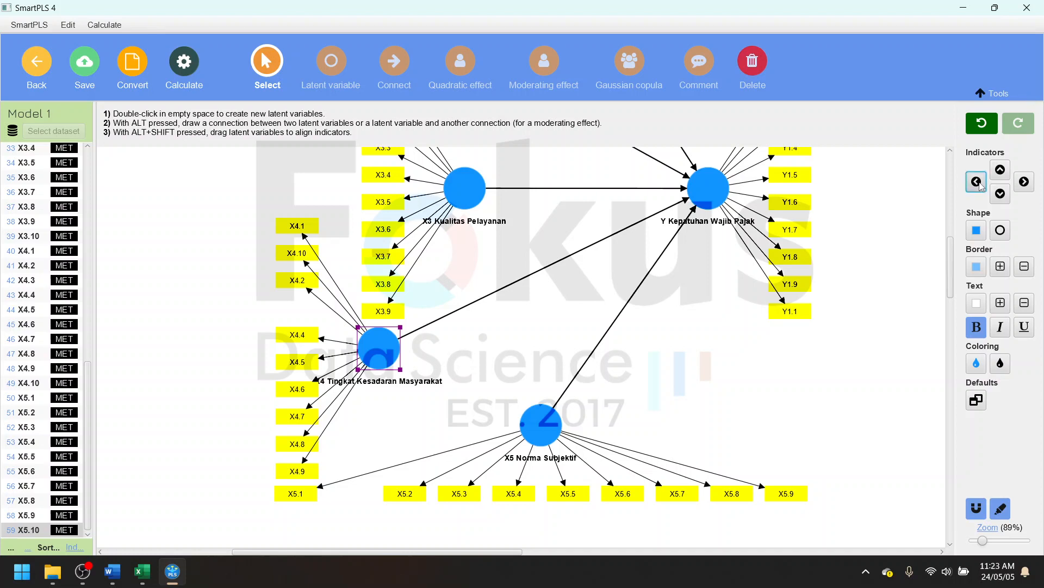
pyautogui.click(530, 423)
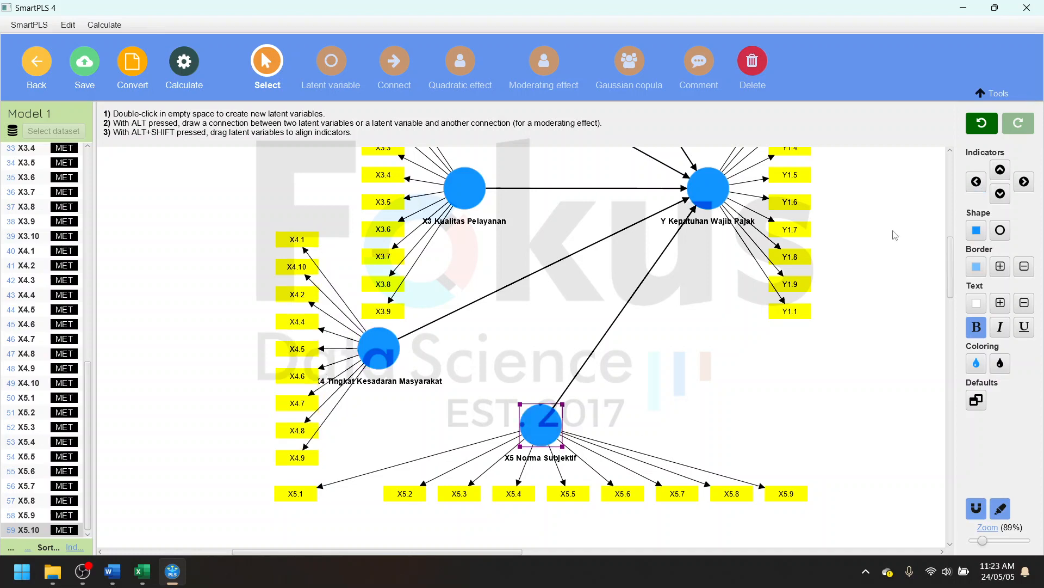
pyautogui.click(1000, 193)
# - Recalculate the reduced model with the PLS-SEM algorithm and open its report
pyautogui.scroll(8, 547, 367)
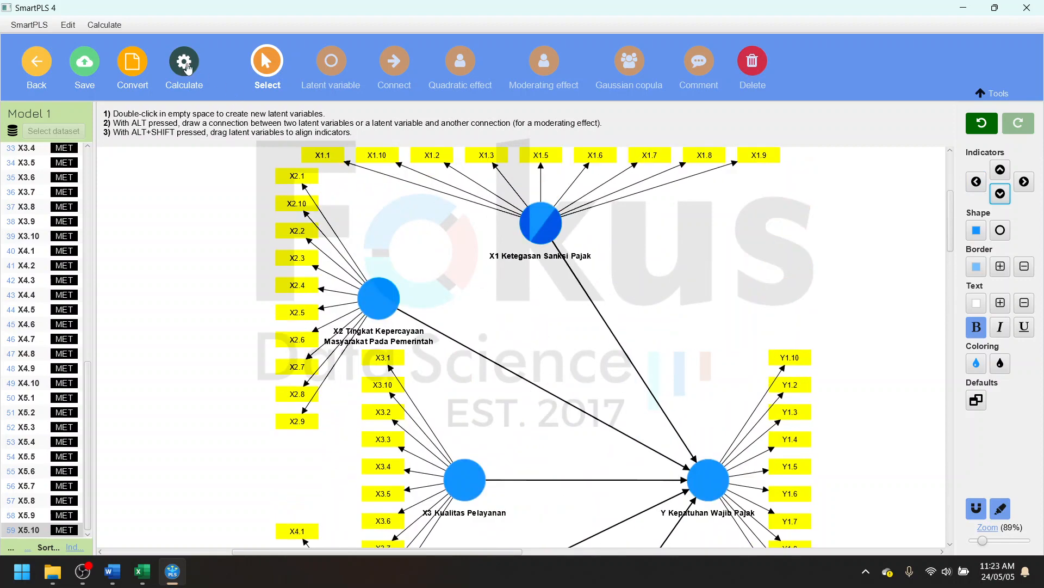
pyautogui.click(183, 61)
pyautogui.click(251, 92)
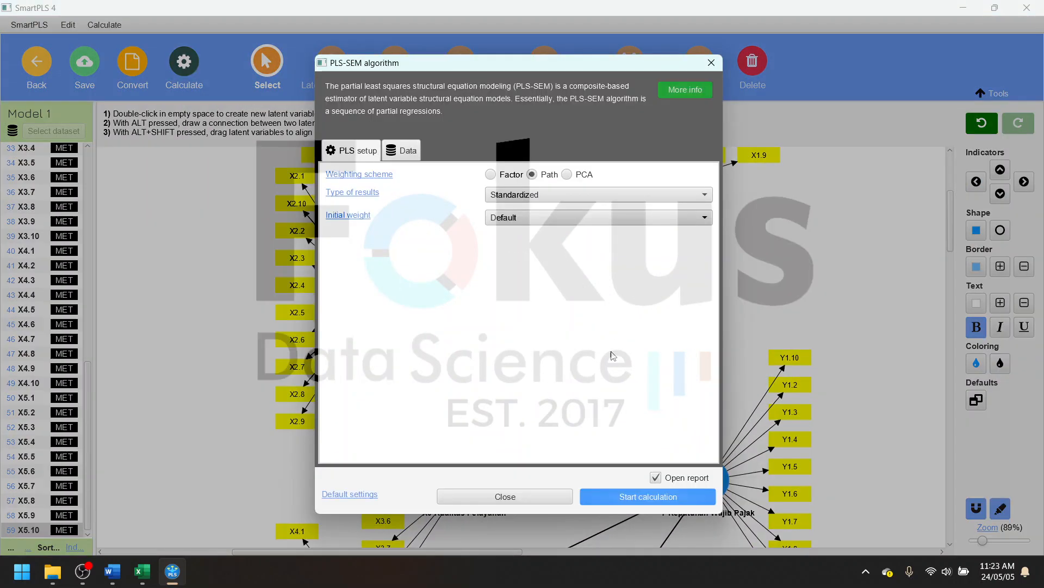
pyautogui.click(631, 496)
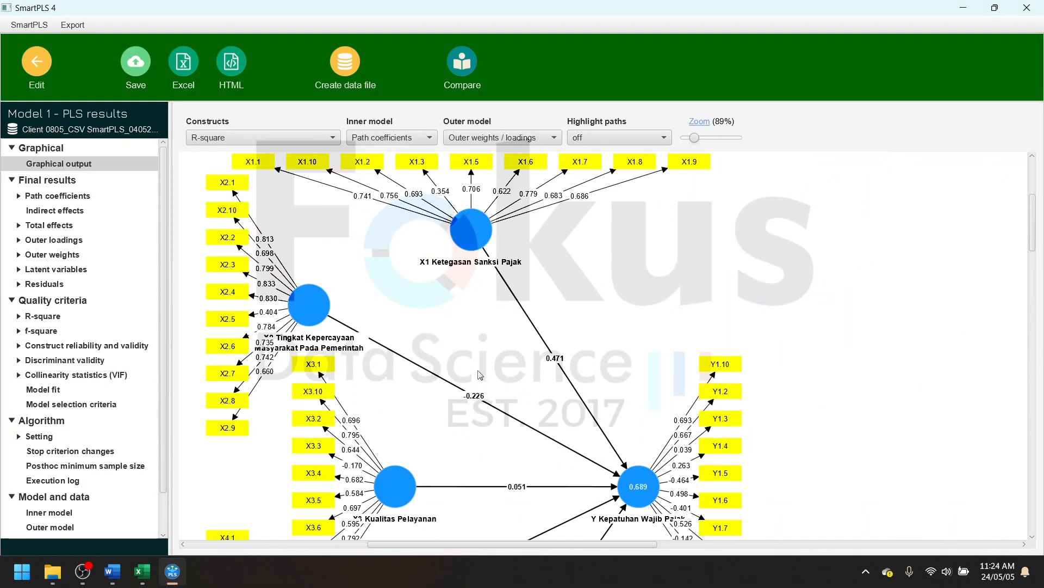
# - Examine the recalculated outer loadings matrix for all indicators of X1 through Y, and return to the model diagram
pyautogui.click(55, 240)
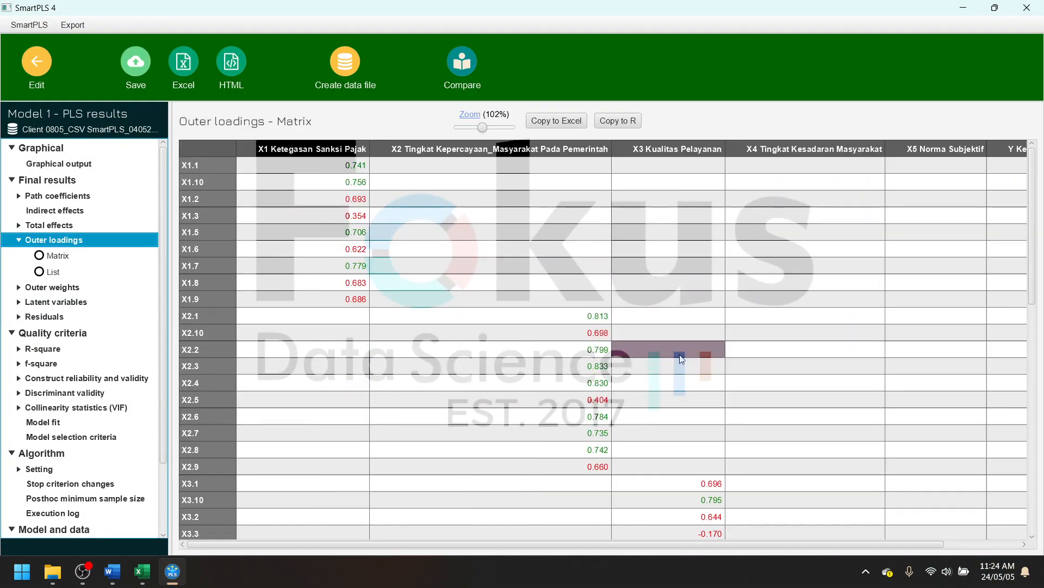
pyautogui.scroll(-5, 386, 218)
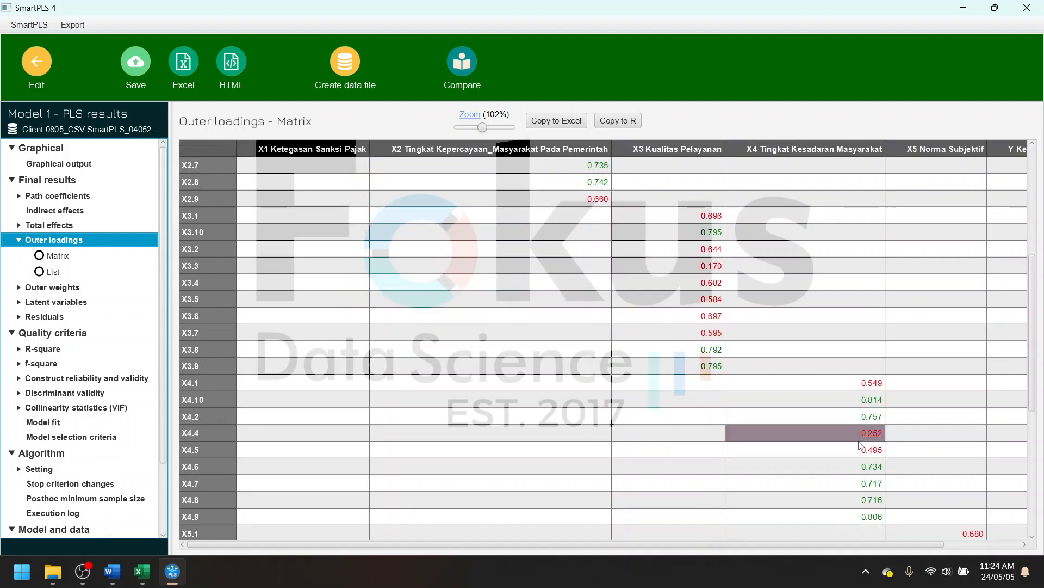
pyautogui.scroll(-6, 863, 444)
pyautogui.moveTo(862, 549); pyautogui.dragTo(940, 549)
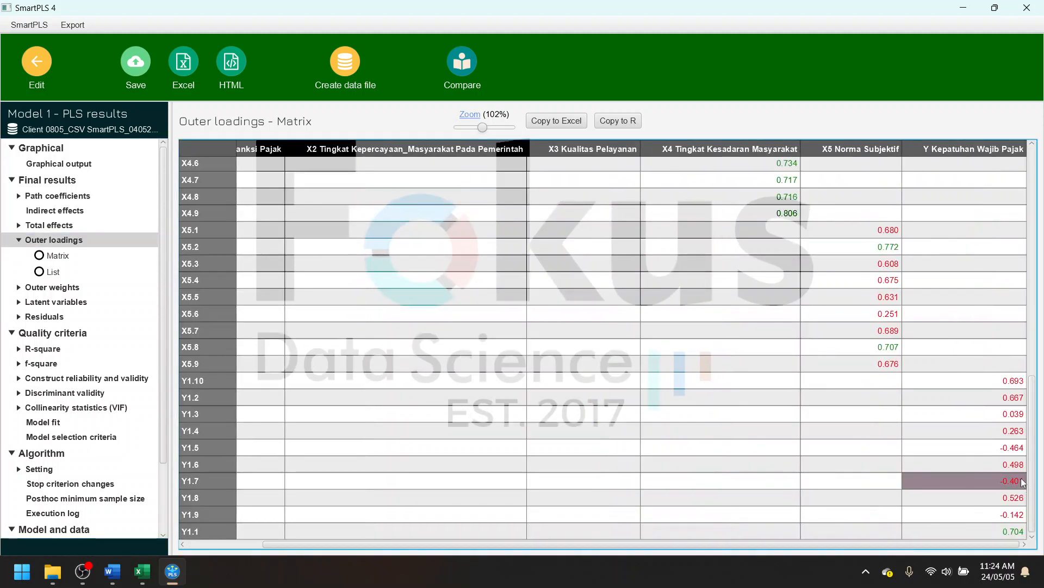
pyautogui.scroll(6, 852, 382)
pyautogui.scroll(3, 853, 382)
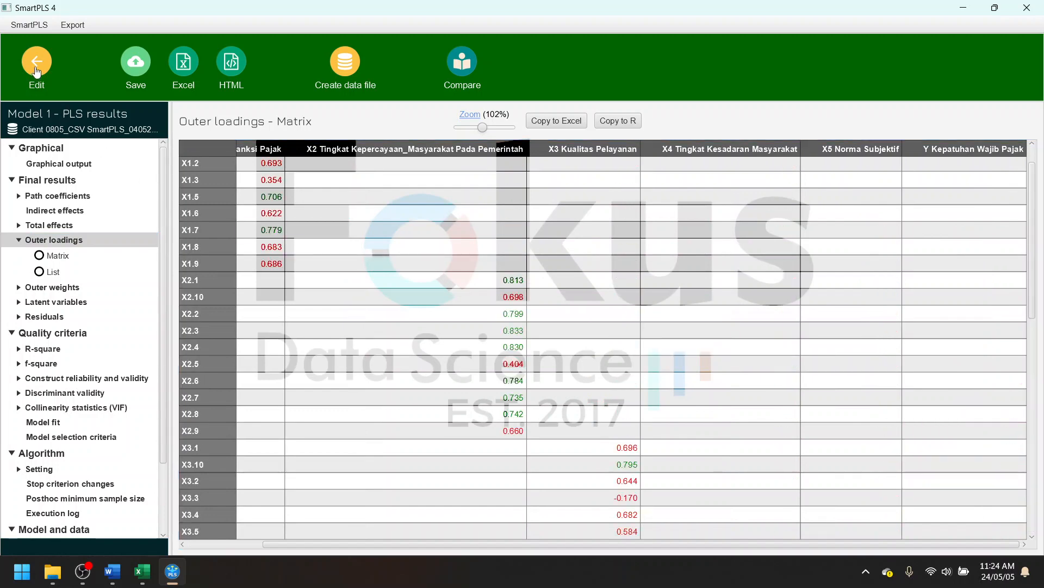
pyautogui.click(37, 61)
pyautogui.scroll(5, 641, 347)
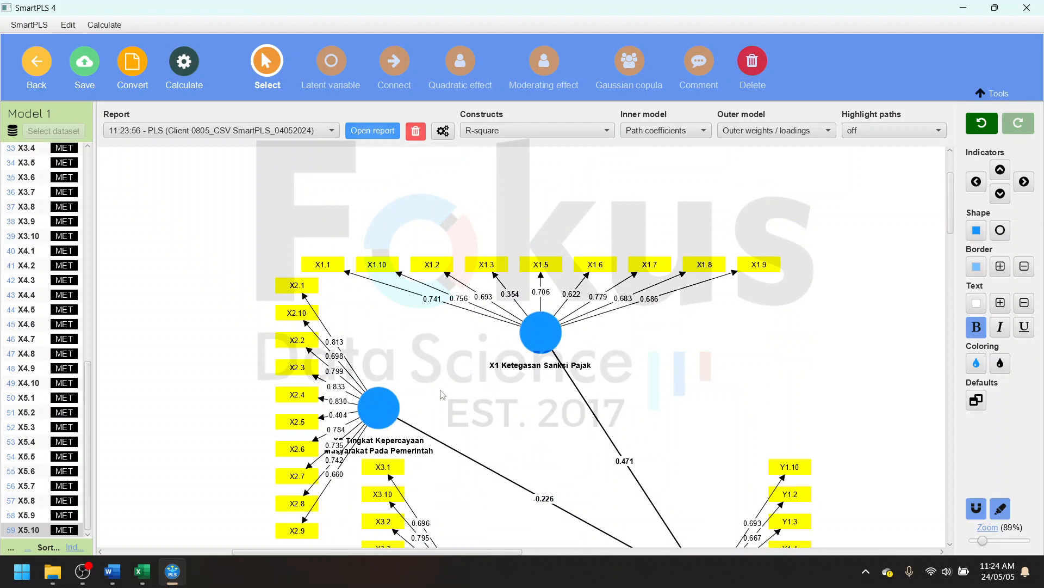
# - Switch to the Word interpretation document and review its first table of outer loadings and AVE values
pyautogui.click(112, 571)
pyautogui.scroll(10, 665, 422)
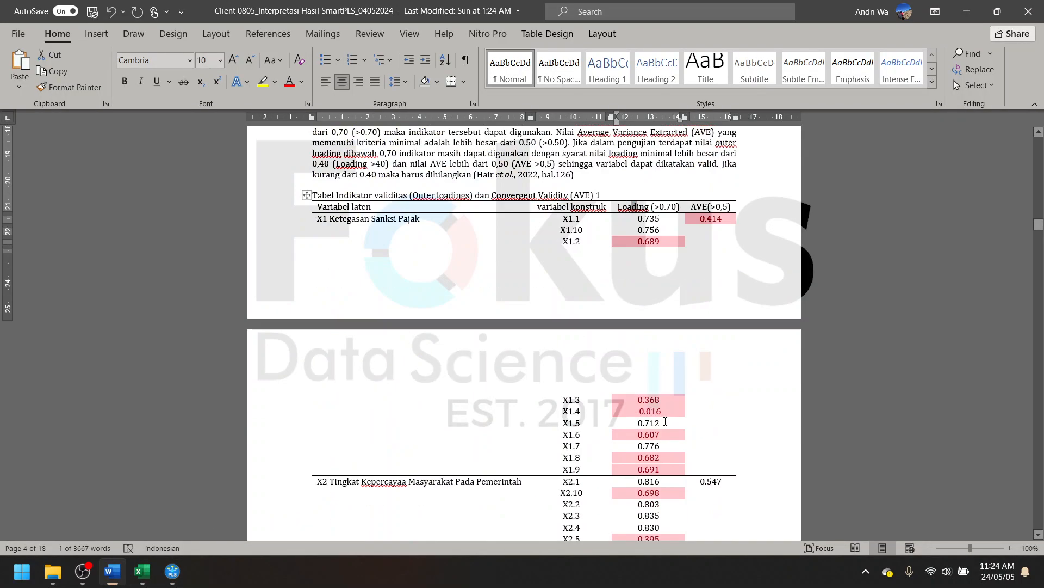
pyautogui.scroll(-5, 665, 421)
pyautogui.scroll(5, 760, 345)
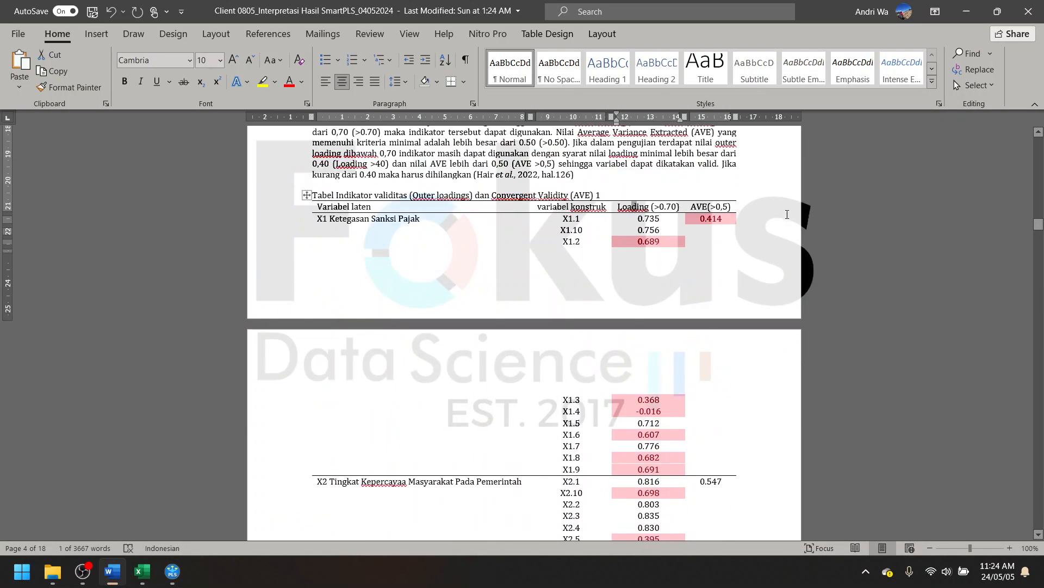
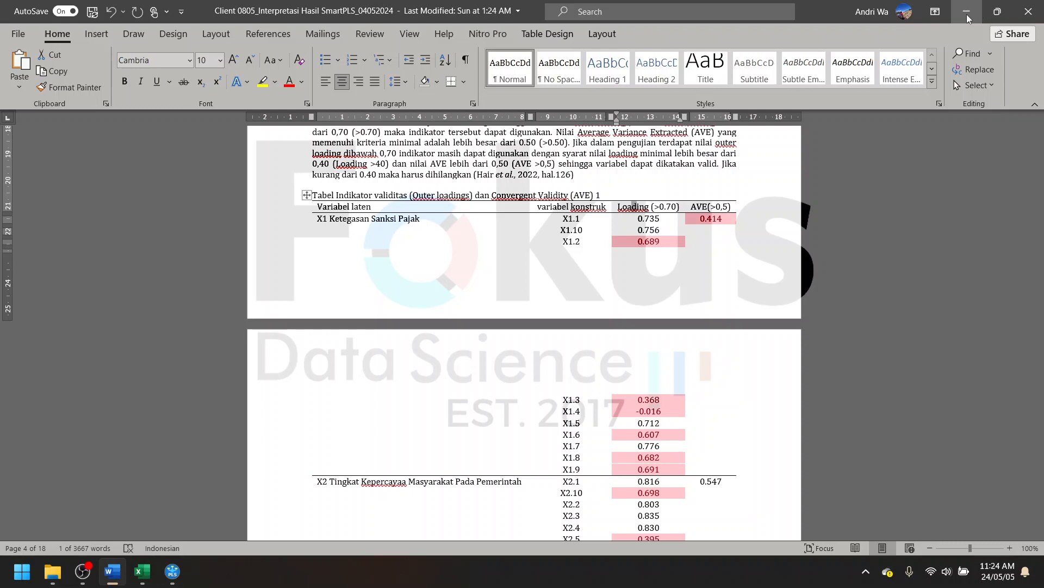
pyautogui.click(969, 13)
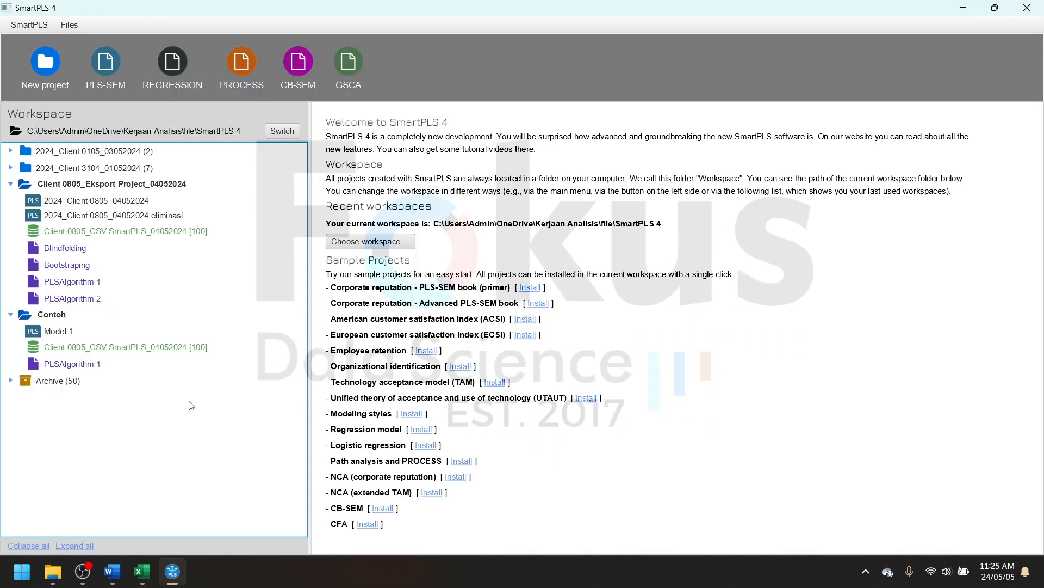
# - In the Word document, compare the first outer model's loadings table and conclusions with the Outer Model 2 diagram
pyautogui.click(112, 571)
pyautogui.scroll(-20, 463, 438)
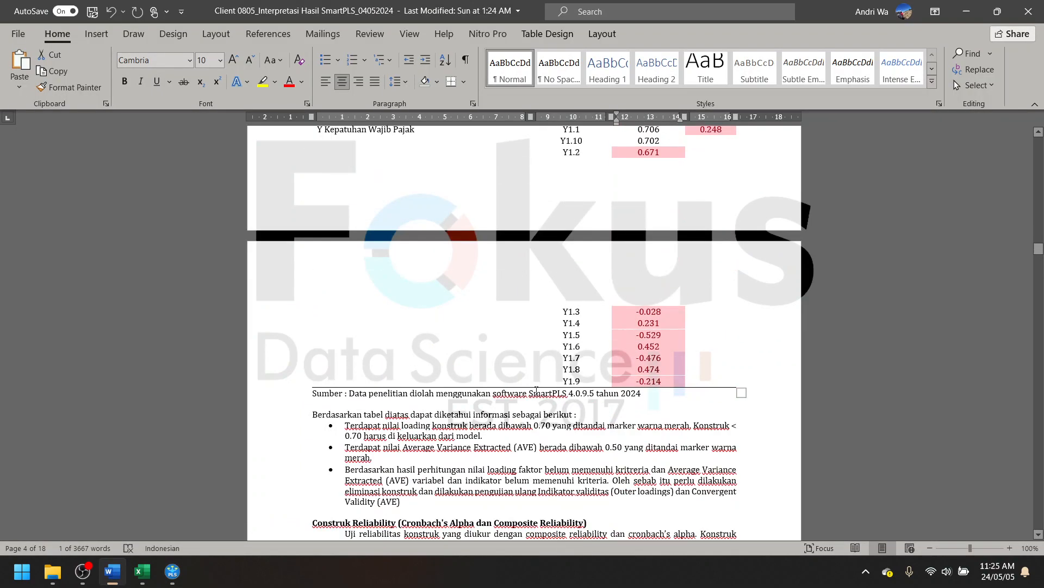
pyautogui.scroll(20, 539, 358)
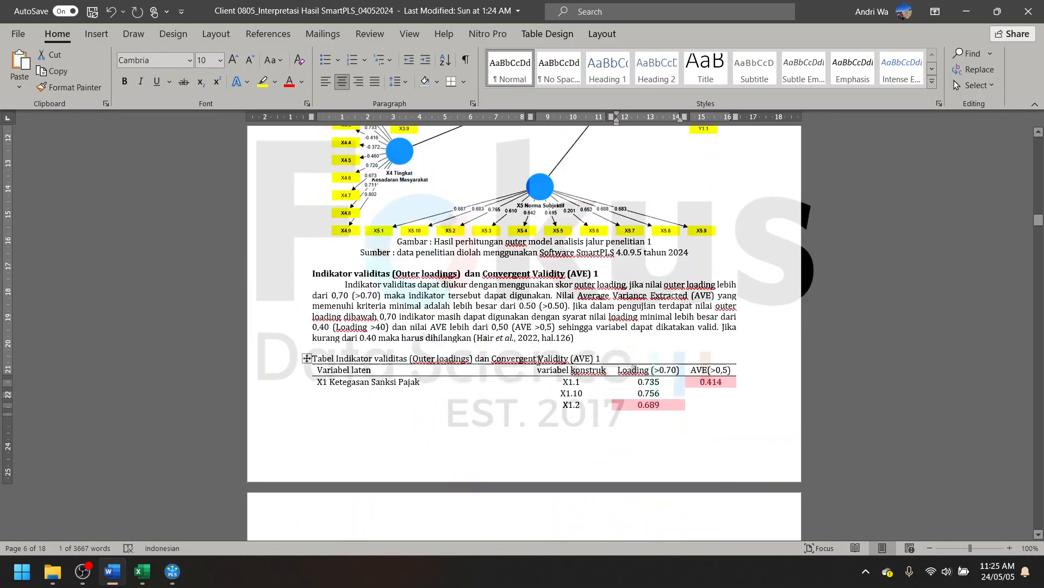
pyautogui.scroll(-20, 539, 359)
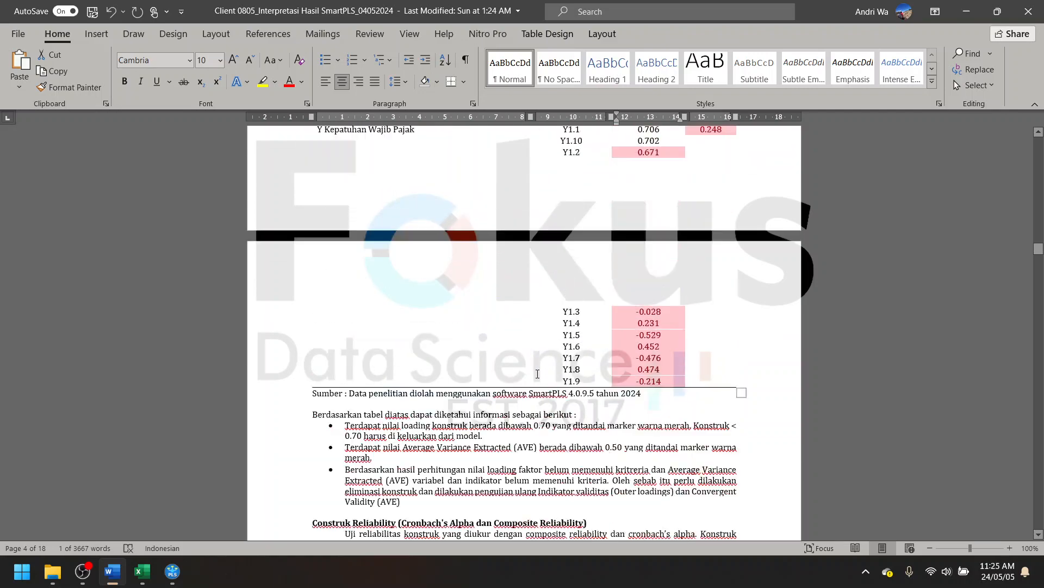
pyautogui.scroll(-1, 506, 343)
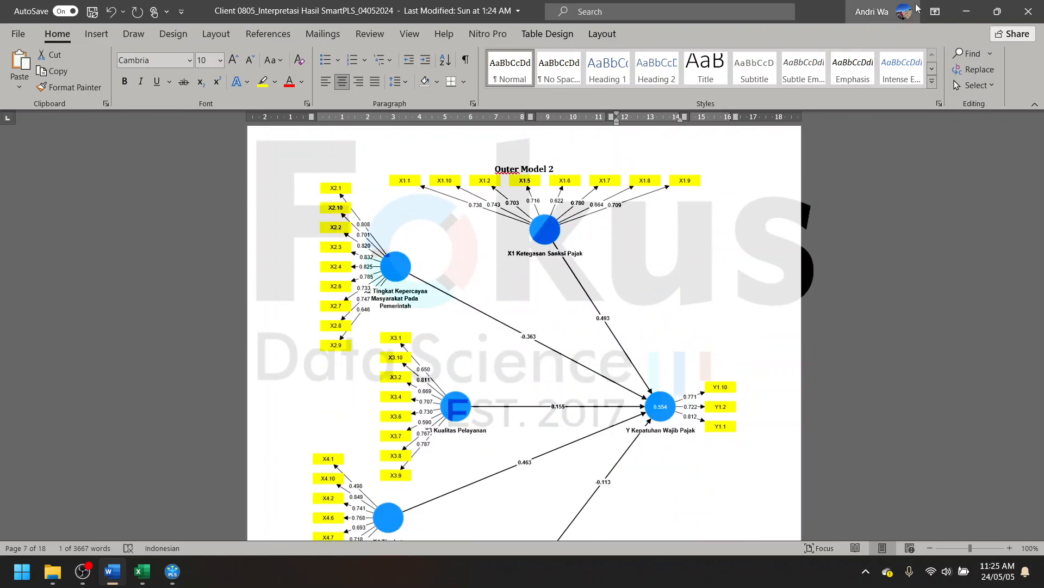
pyautogui.click(964, 12)
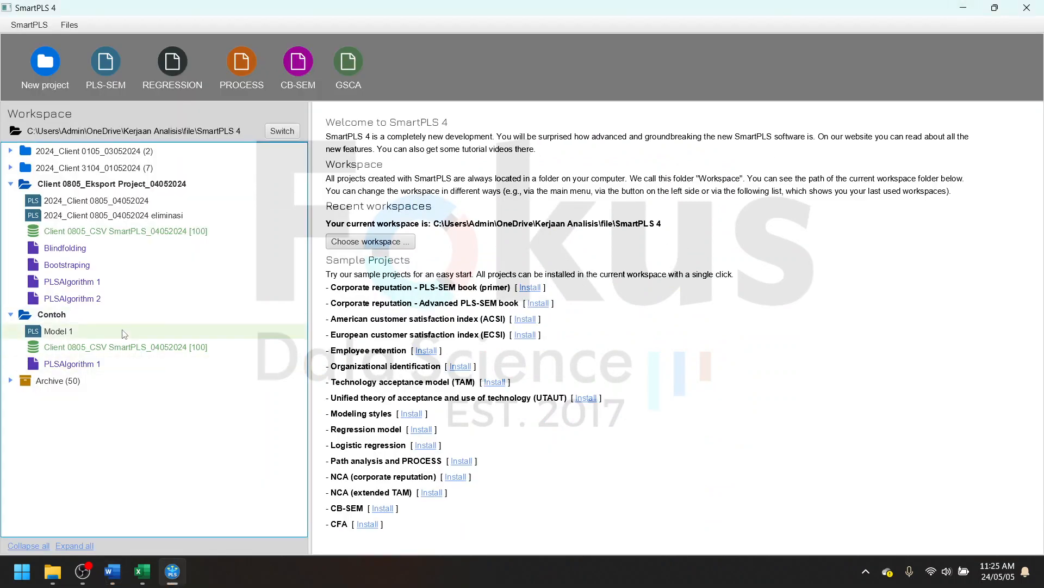
# - Duplicate Model 1 in the Contoh project under the name "Model eliminasi"
pyautogui.rightClick(53, 333)
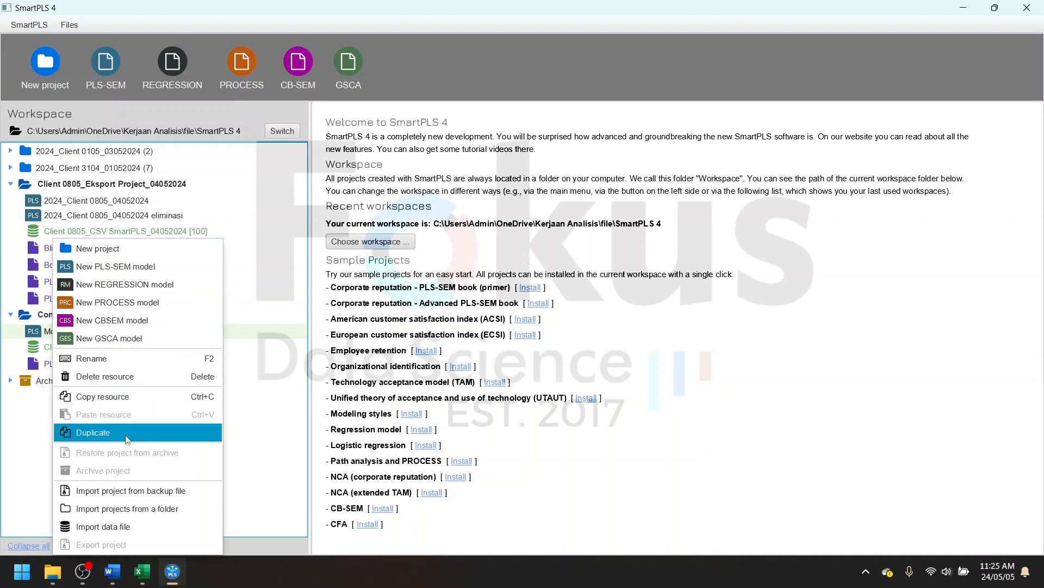
pyautogui.click(95, 433)
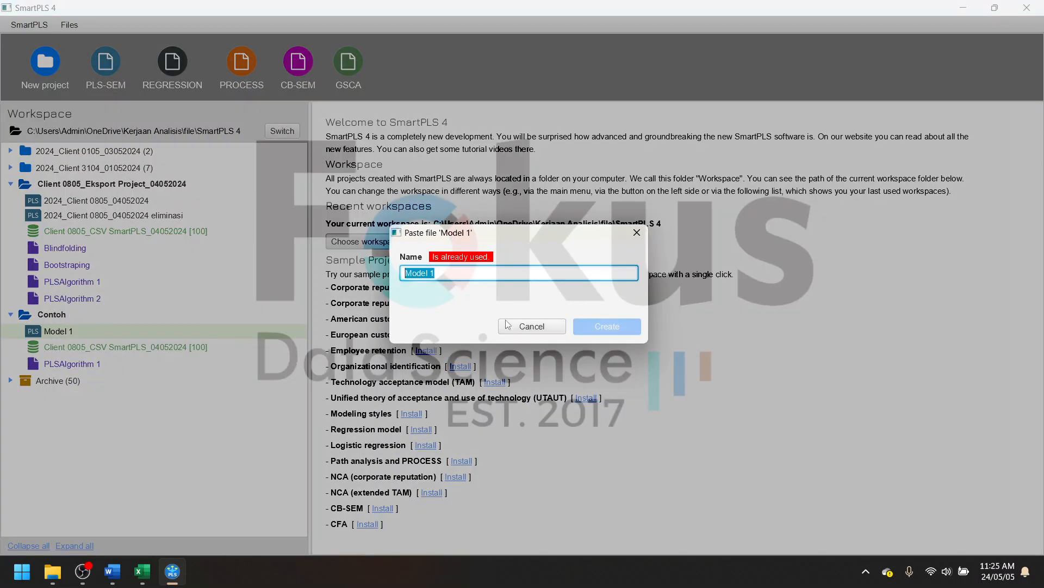
pyautogui.click(458, 278)
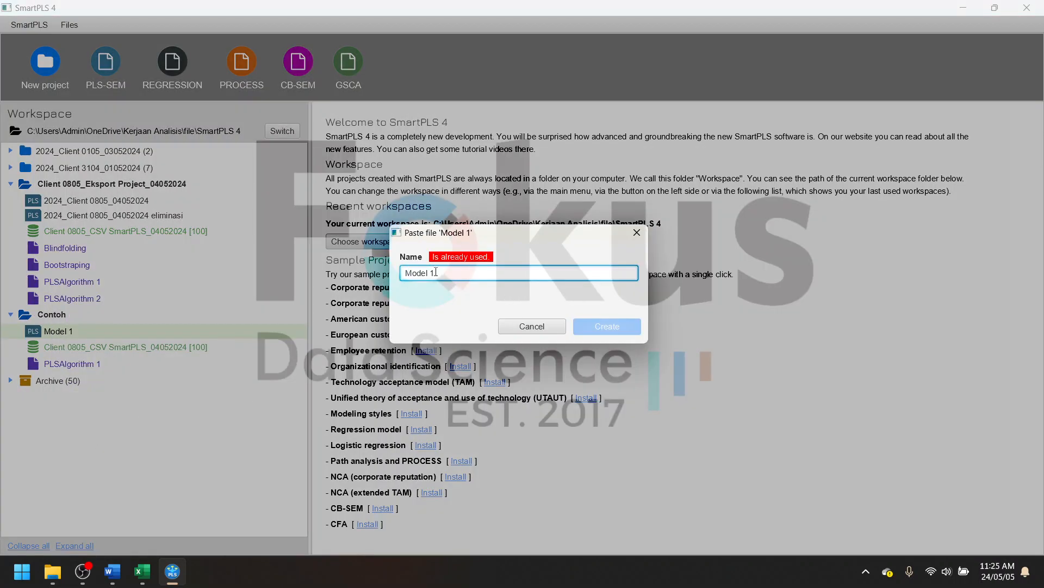
pyautogui.moveTo(435, 272); pyautogui.dragTo(402, 273)
pyautogui.press('Right')
pyautogui.press('BackSpace')
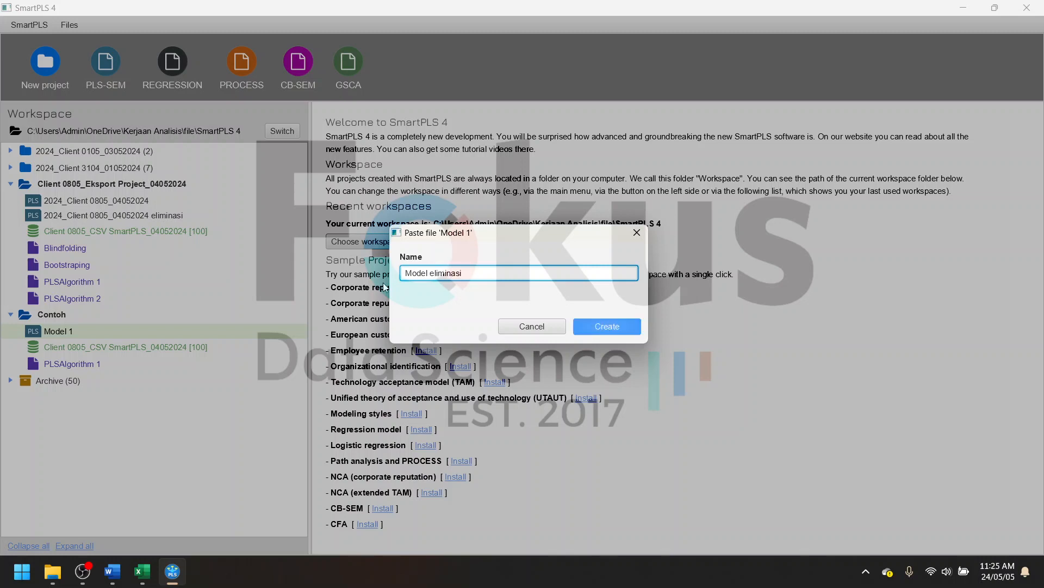
pyautogui.click(625, 325)
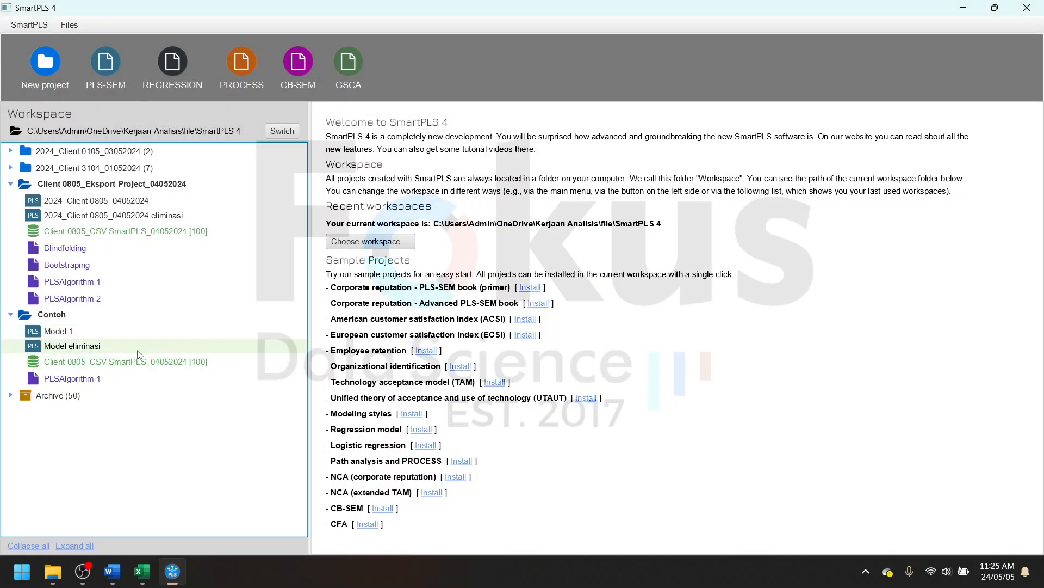
# - Open the Model eliminasi copy, look over its full path diagram, and return to the workspace
pyautogui.doubleClick(155, 340)
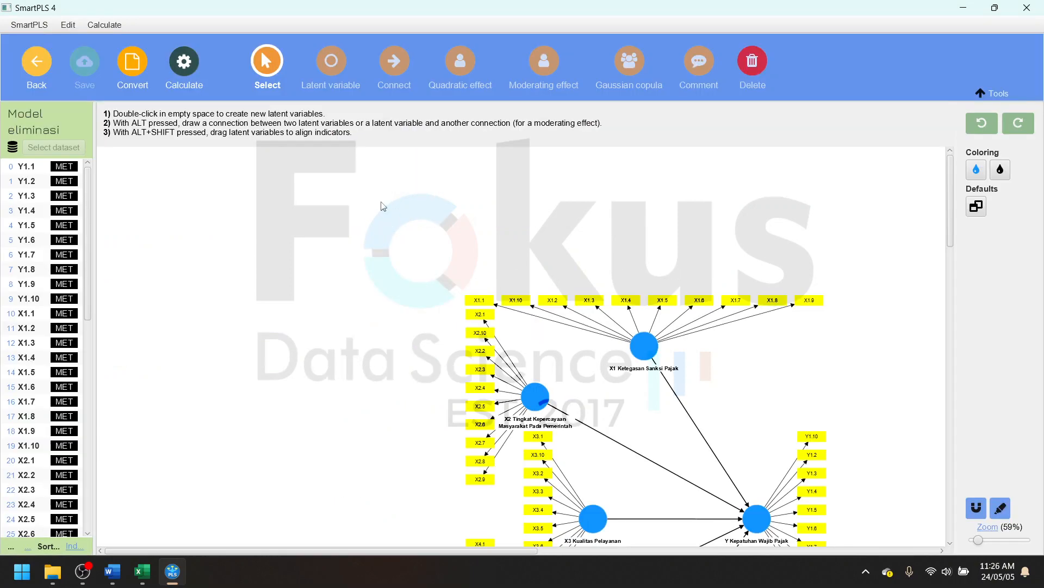
pyautogui.scroll(-4, 636, 379)
pyautogui.scroll(1, 636, 380)
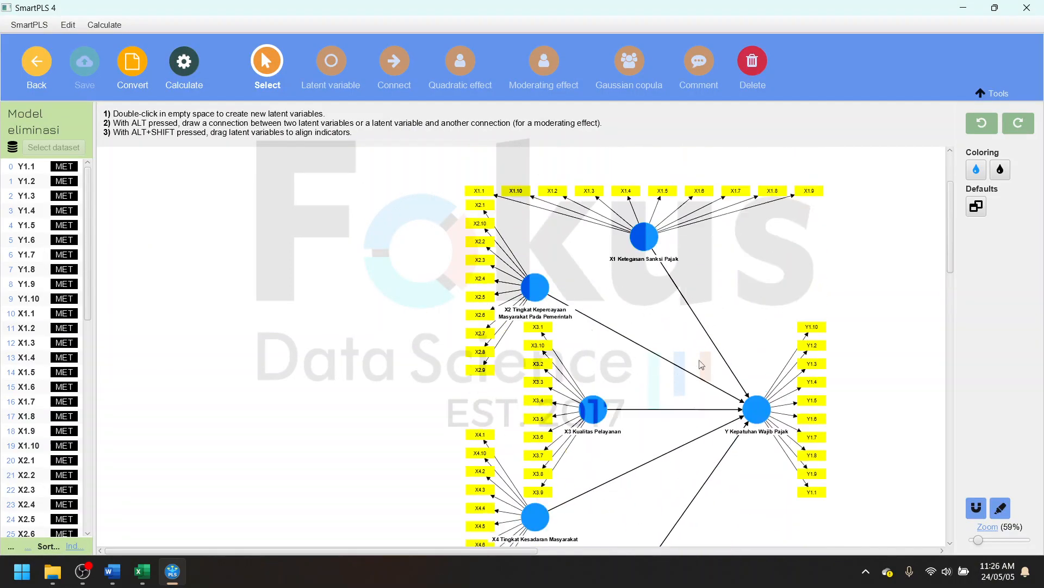
pyautogui.click(37, 61)
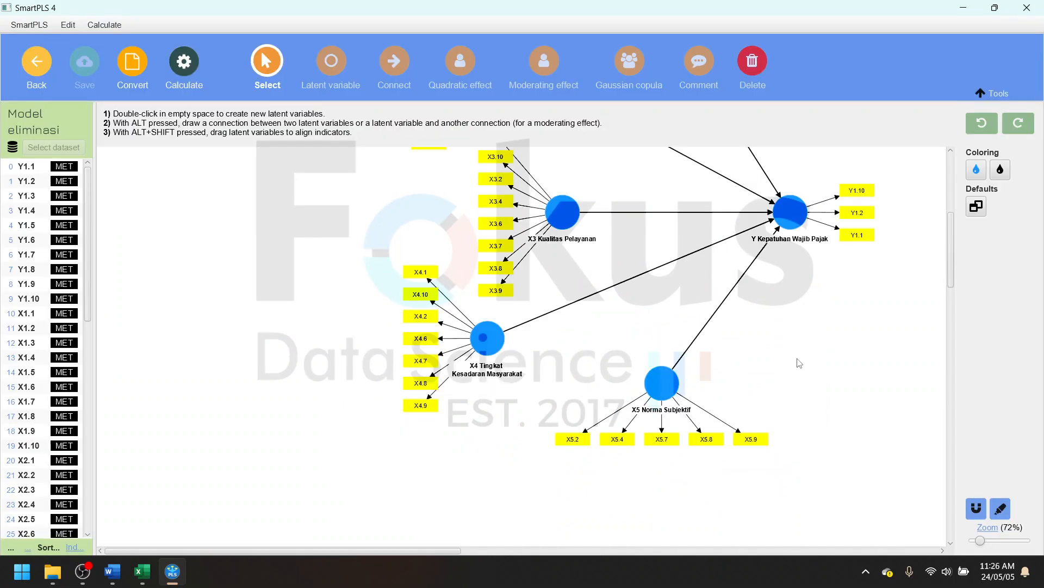
# - Review the reduced Model eliminasi diagram and calculate it with the PLS-SEM algorithm, opening the results report
pyautogui.scroll(5, 799, 363)
pyautogui.scroll(5, 640, 320)
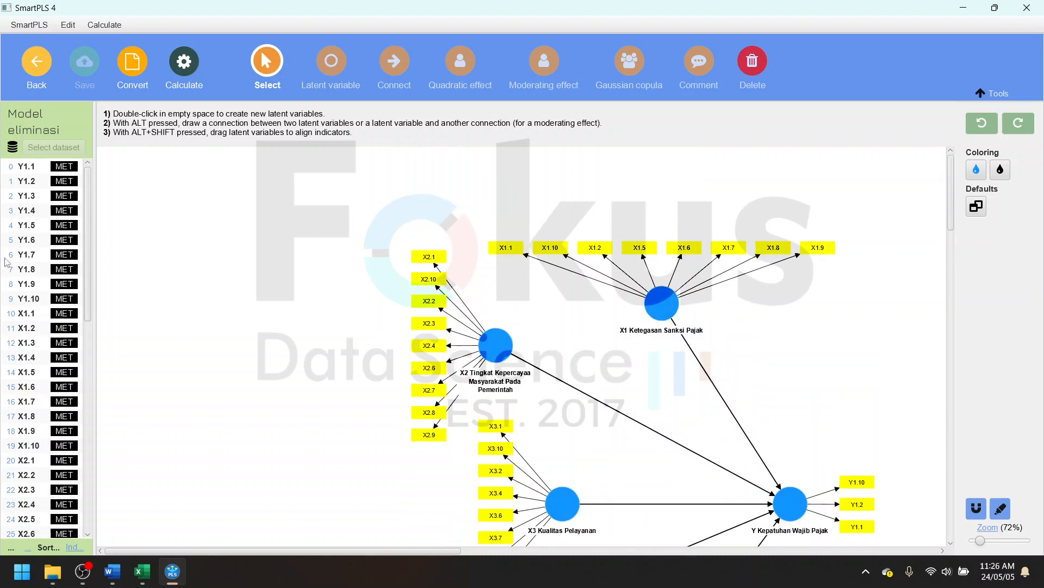
pyautogui.click(193, 62)
pyautogui.click(244, 87)
pyautogui.click(639, 504)
pyautogui.scroll(-7, 651, 300)
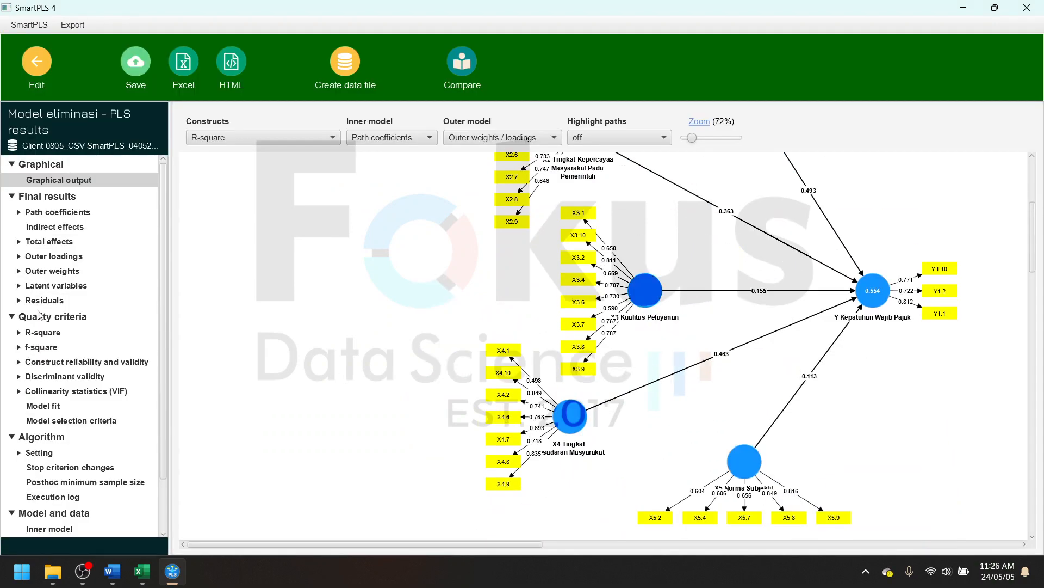
# - Examine the outer loadings matrix for the X1 through Y indicators, and open the construct reliability and validity overview
pyautogui.click(64, 256)
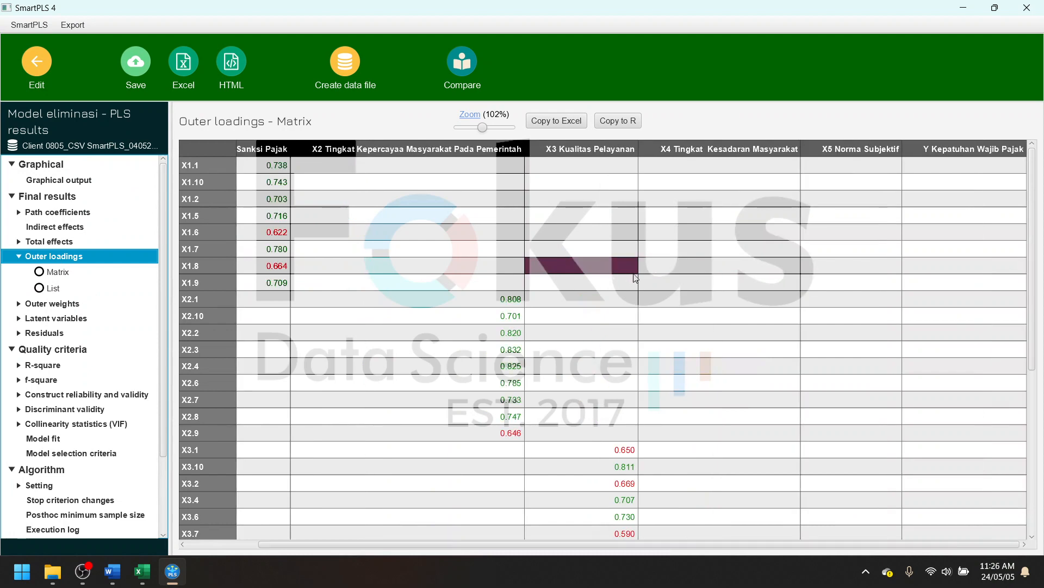
pyautogui.scroll(-5, 635, 278)
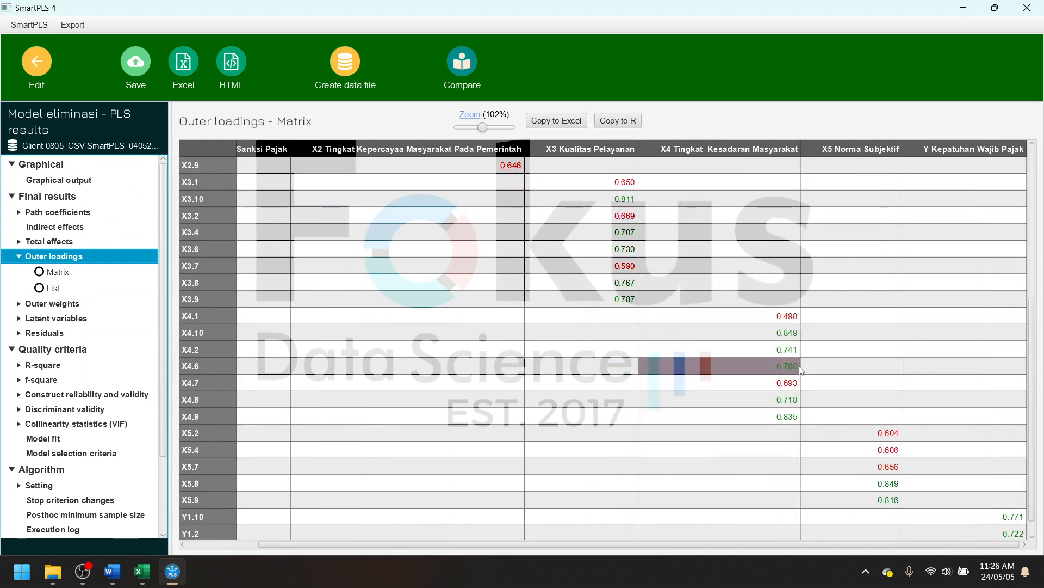
pyautogui.scroll(-1, 788, 348)
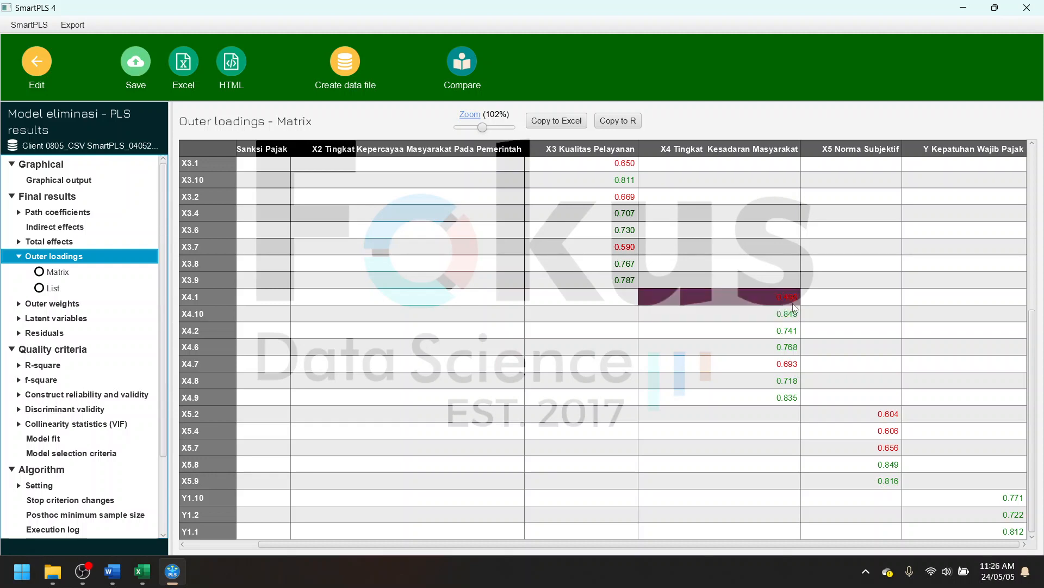
pyautogui.scroll(6, 899, 471)
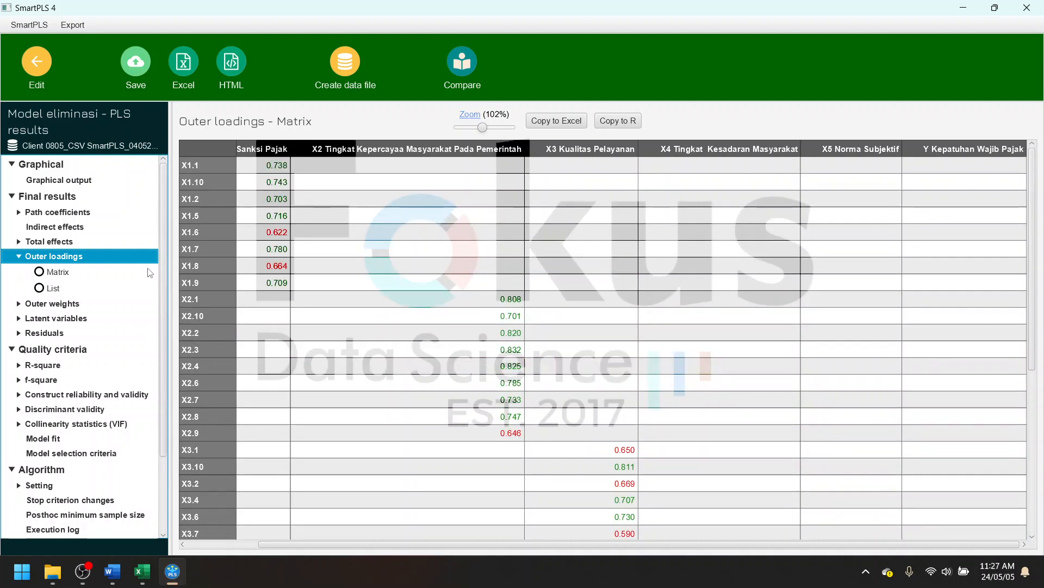
pyautogui.click(33, 396)
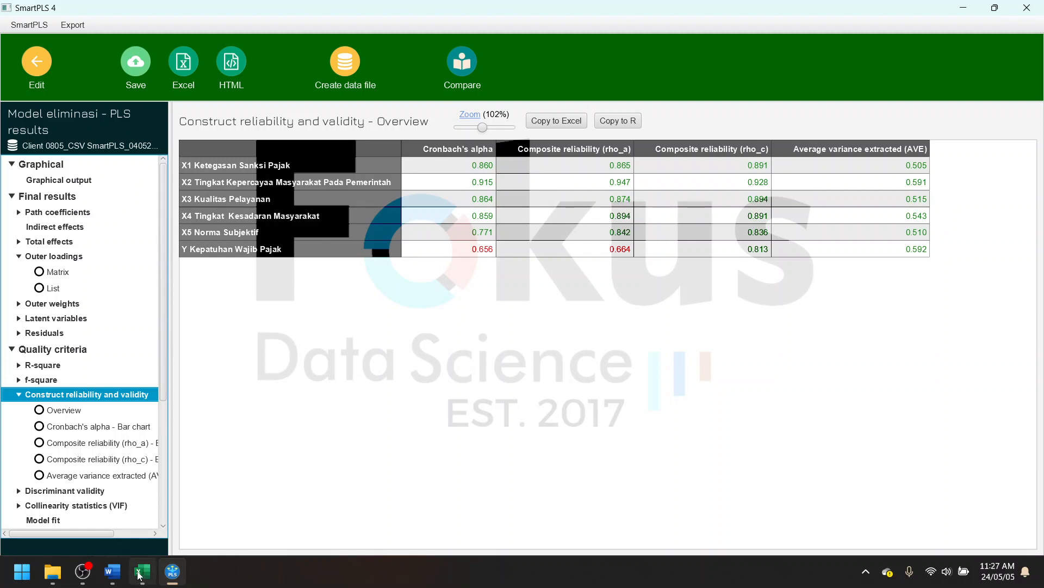
# - Switch to the Word interpretation document and review the Discriminant Validity Heterotrait Monotrait (HTMT) section, enlarging the page view to 120%
pyautogui.click(112, 571)
pyautogui.scroll(-5, 581, 379)
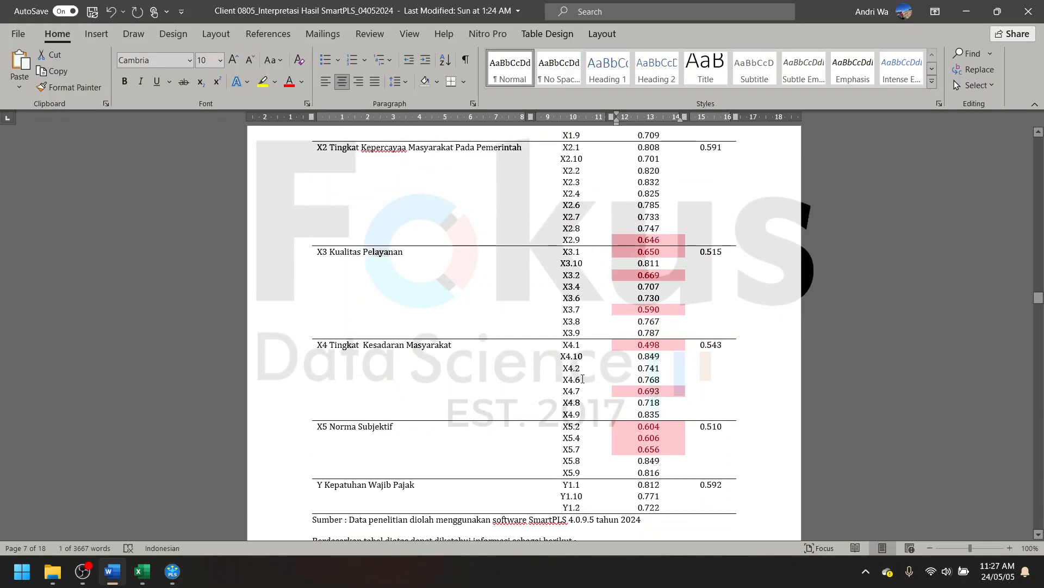
pyautogui.scroll(-12, 684, 364)
pyautogui.scroll(3, 684, 370)
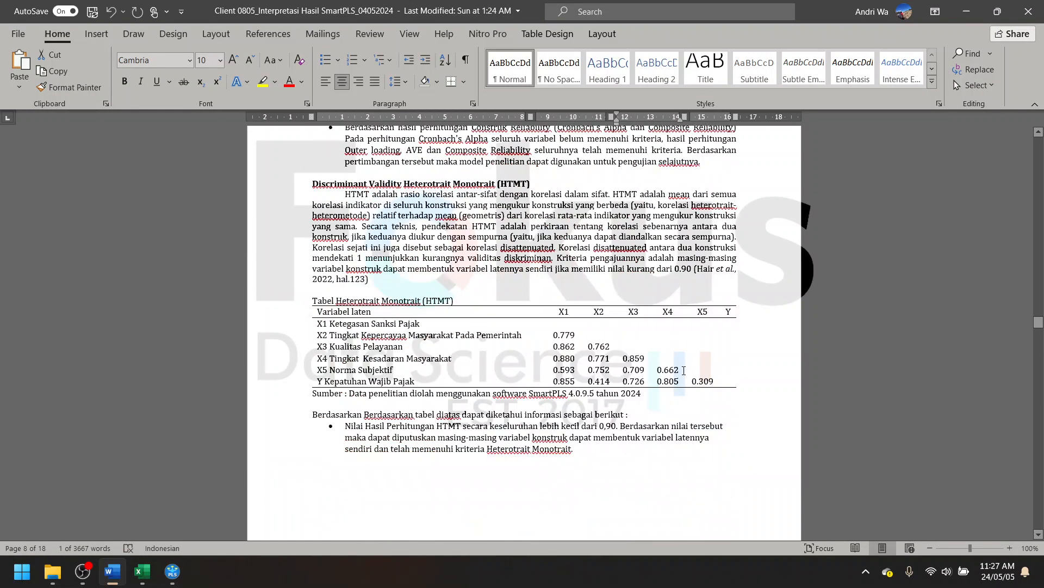
pyautogui.moveTo(322, 183); pyautogui.dragTo(530, 181)
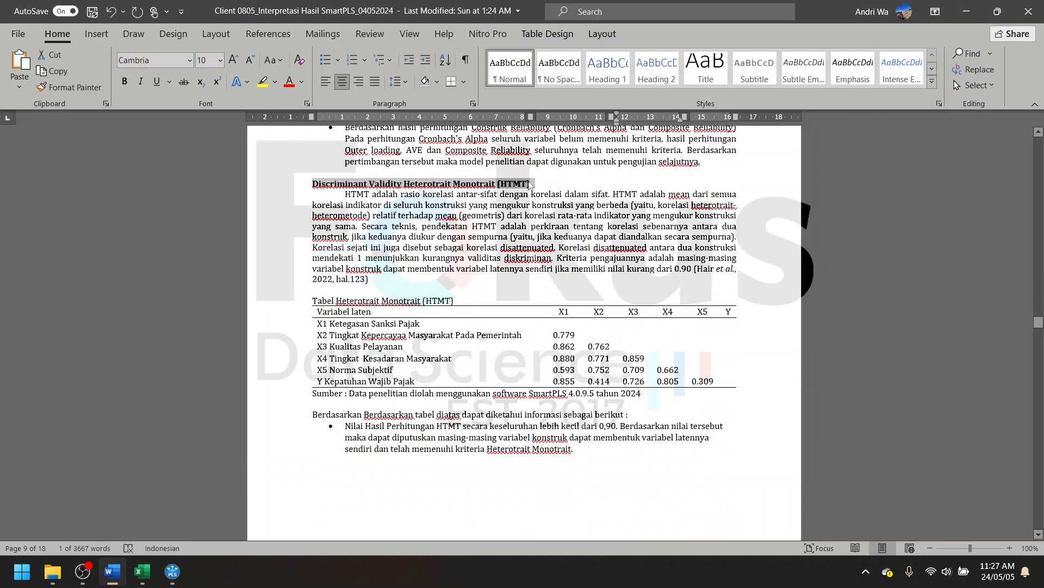
pyautogui.click(529, 184)
pyautogui.scroll(-2, 529, 279)
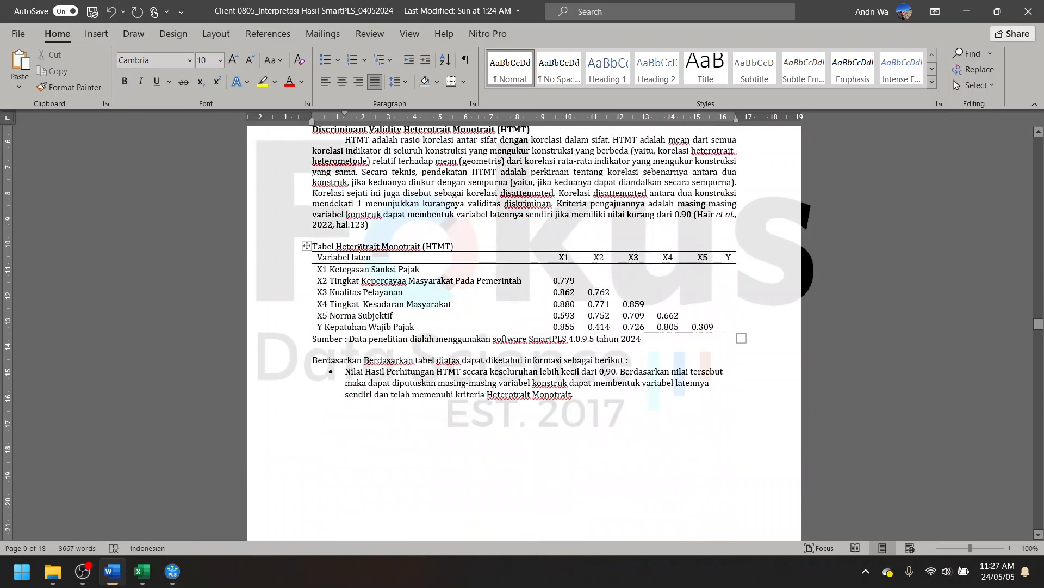
pyautogui.click(1009, 548)
pyautogui.click(1010, 548)
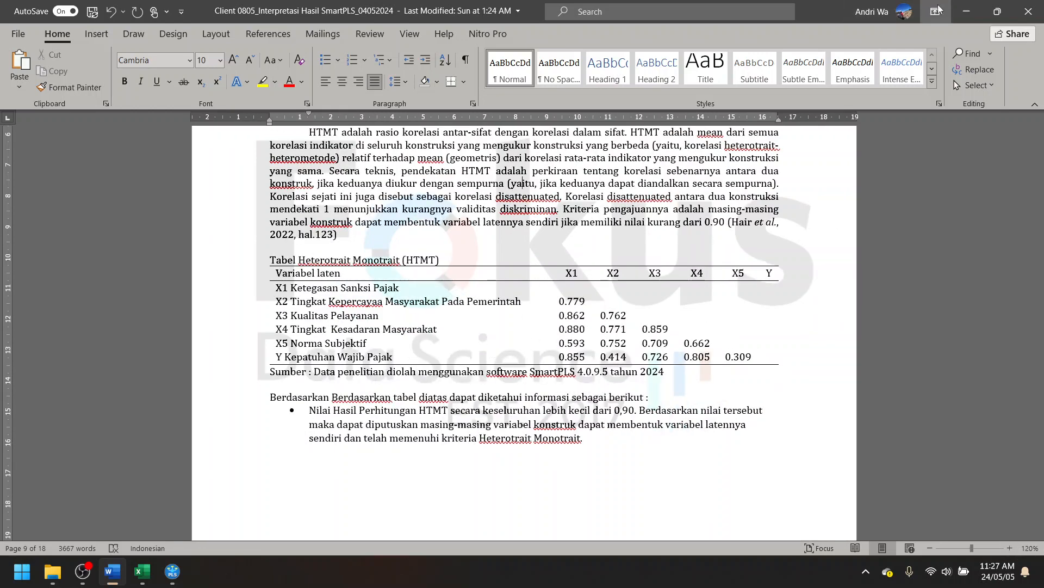
# - Return to the SmartPLS report and examine the discriminant validity HTMT matrix across all constructs
pyautogui.hotkey('alt', 'Tab')
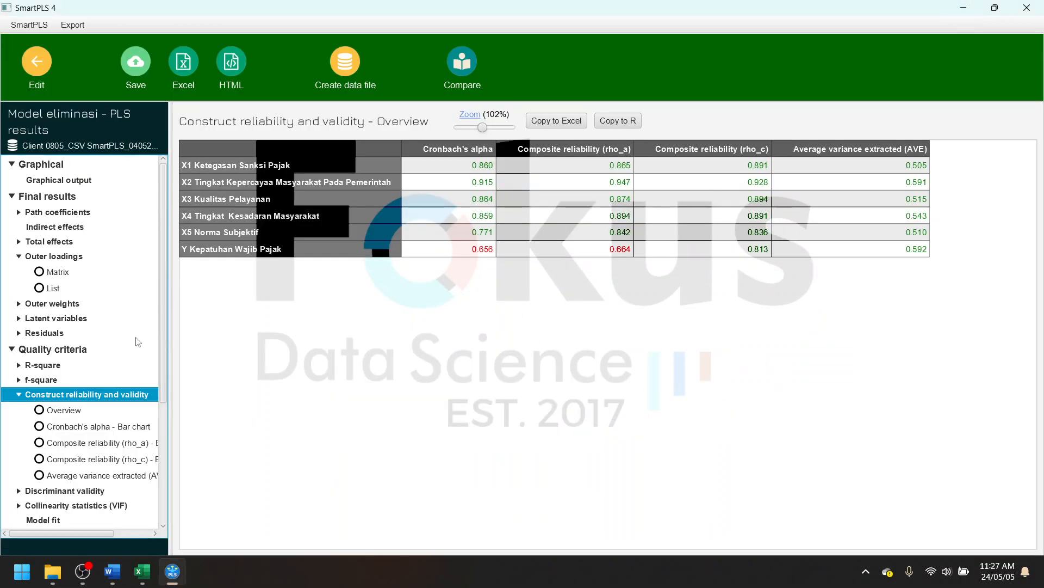
pyautogui.click(83, 489)
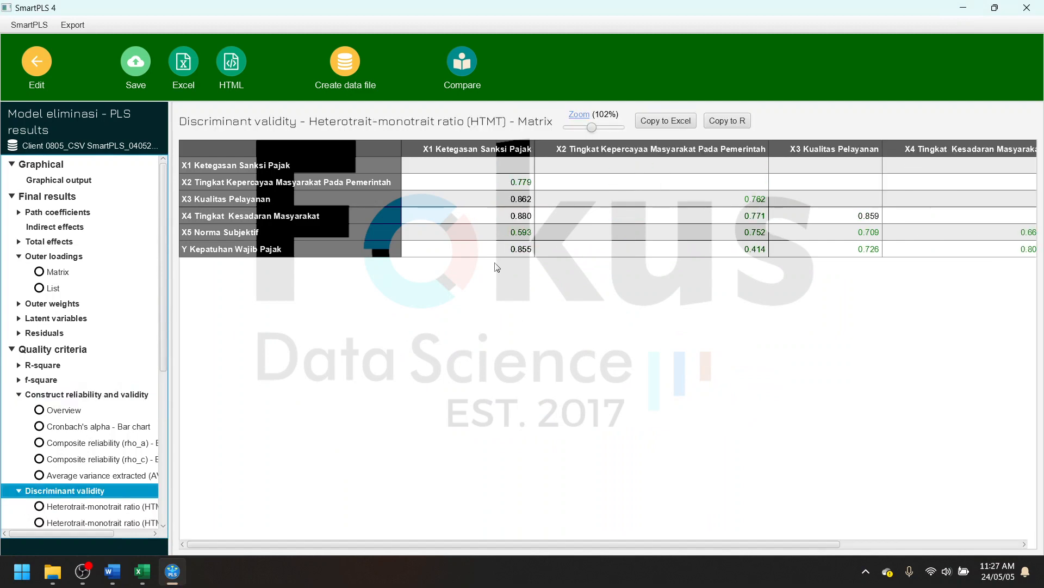
pyautogui.hscroll(3, 770, 266)
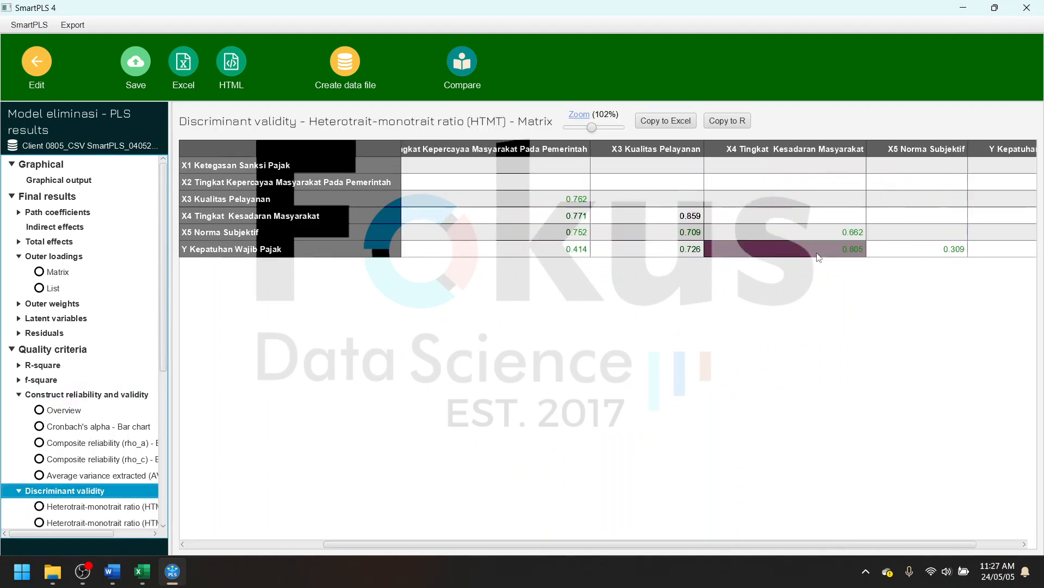
pyautogui.hscroll(-3, 886, 240)
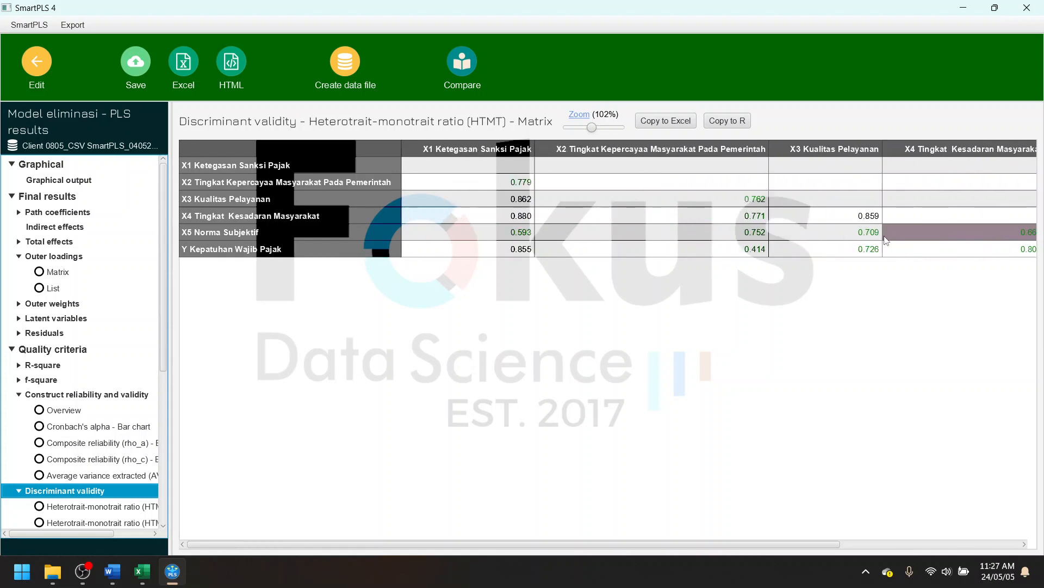
pyautogui.hscroll(2, 610, 241)
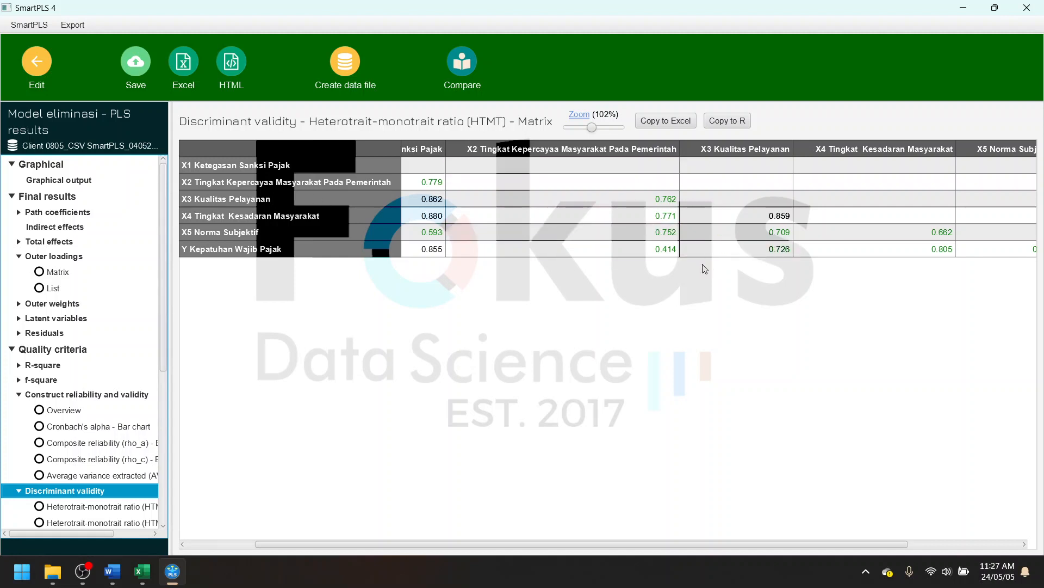
pyautogui.hscroll(3, 705, 269)
pyautogui.hscroll(-5, 708, 270)
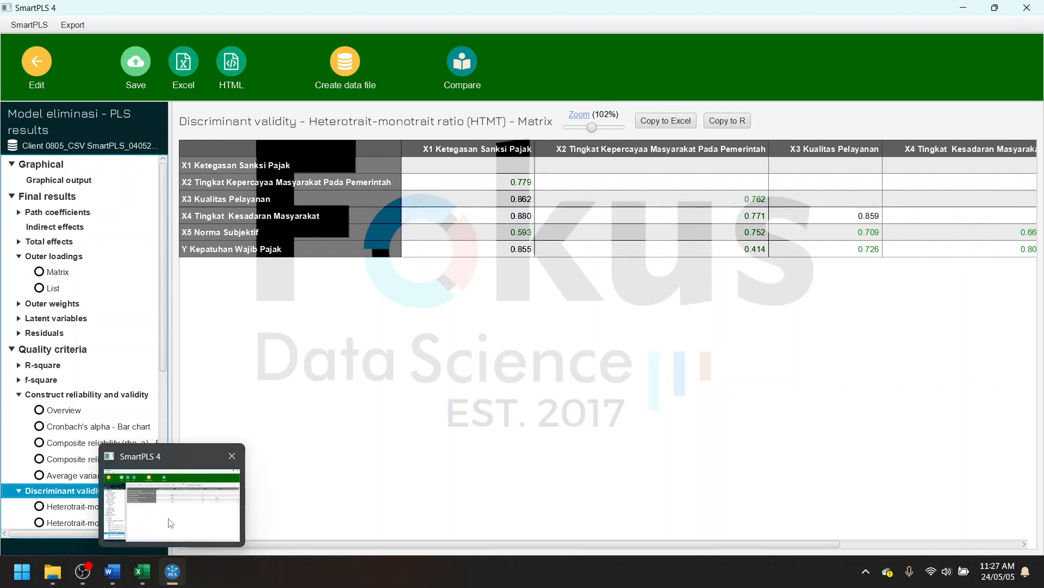
# - Switch to the Word document and review the Inner Model section's collinearity assessment and its VIF table
pyautogui.click(112, 571)
pyautogui.scroll(-10, 365, 496)
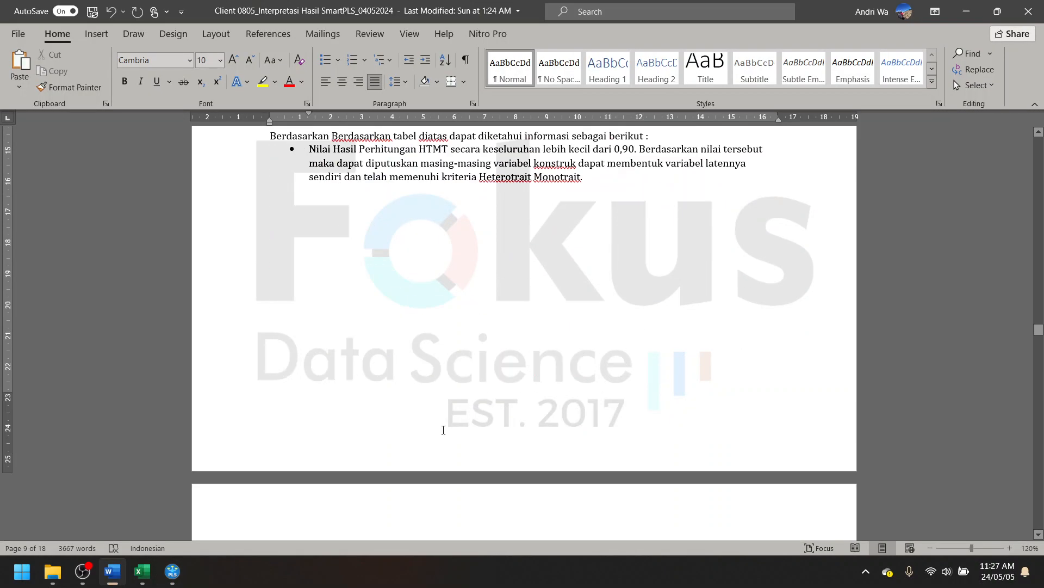
pyautogui.moveTo(511, 223); pyautogui.dragTo(612, 288)
pyautogui.click(281, 341)
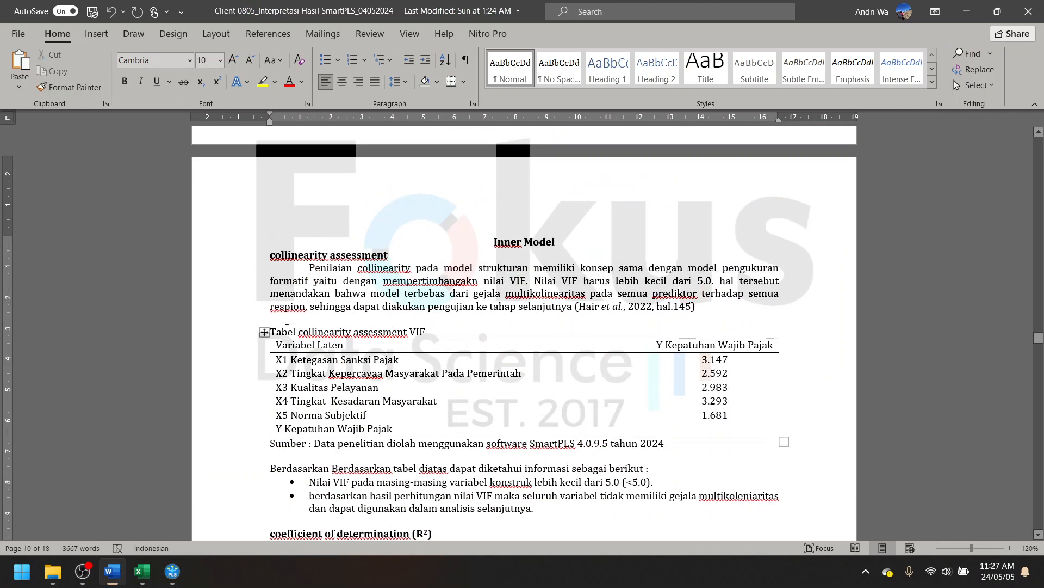
pyautogui.moveTo(271, 332); pyautogui.dragTo(421, 332)
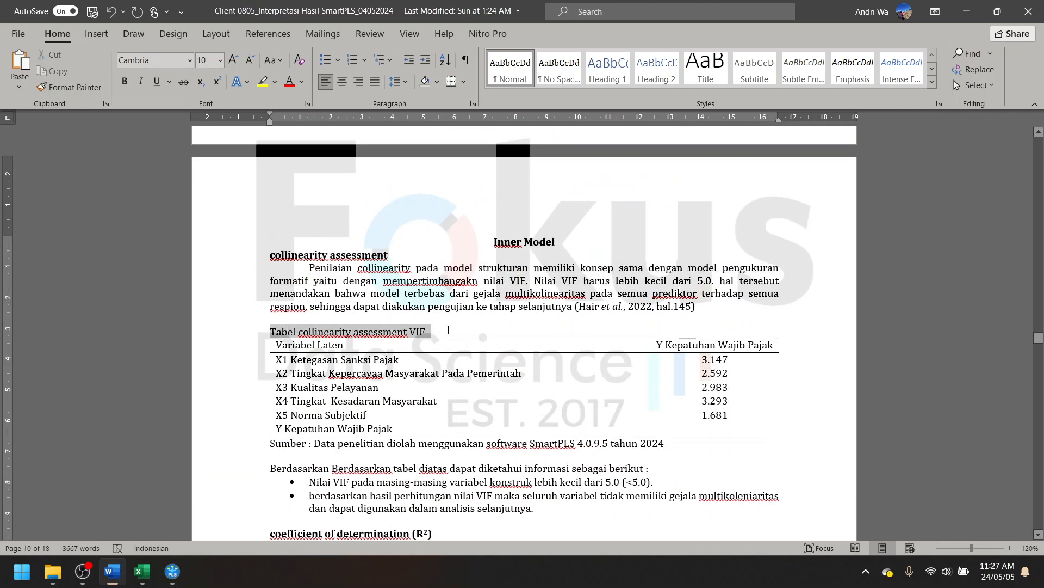
pyautogui.click(403, 332)
pyautogui.scroll(-3, 490, 334)
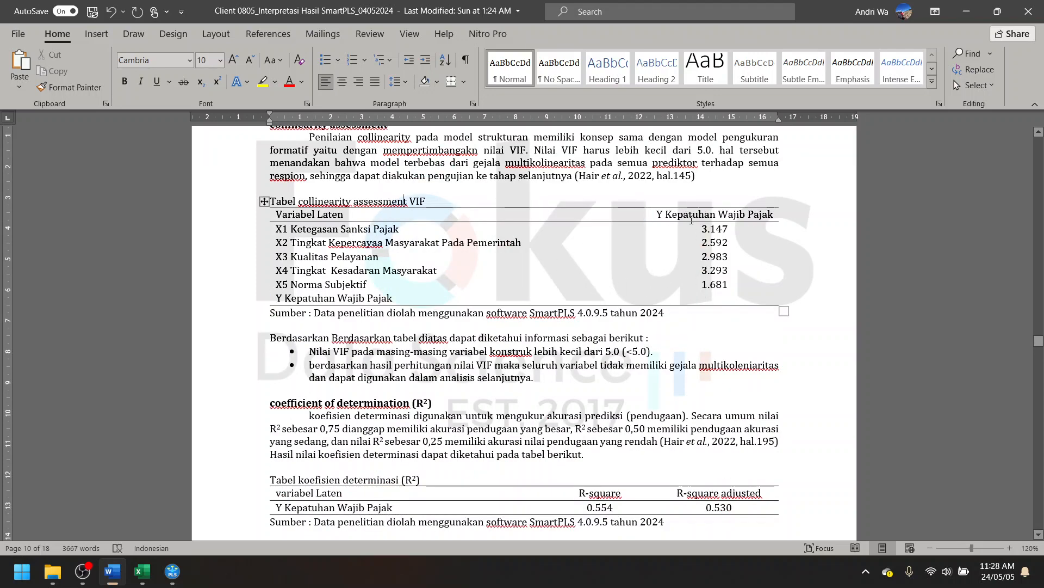
# - Return to the SmartPLS report and examine the inner model VIF matrix for the predictors of Y Kepatuhan Wajib Pajak
pyautogui.click(966, 11)
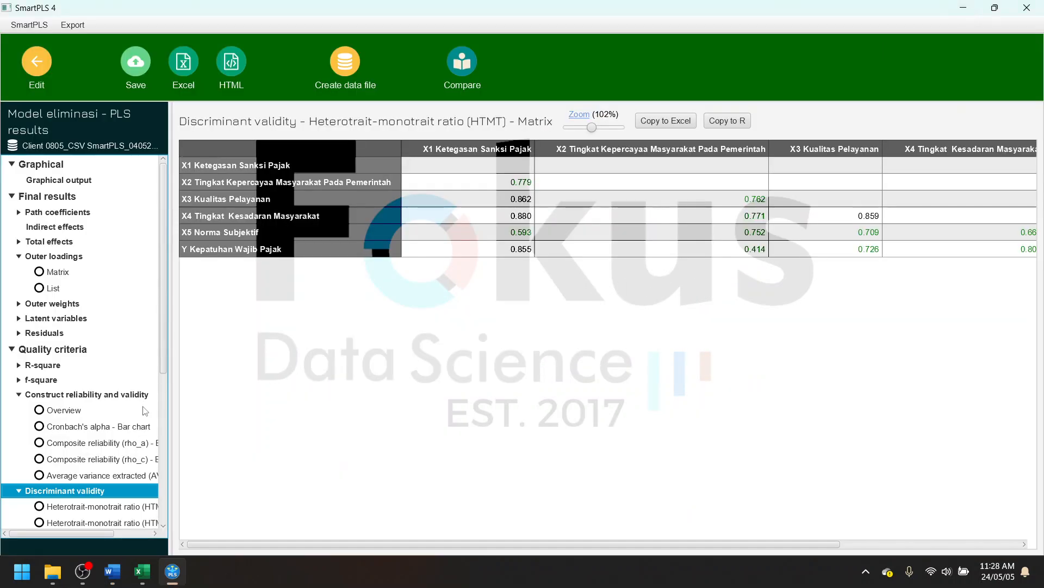
pyautogui.scroll(-3, 82, 450)
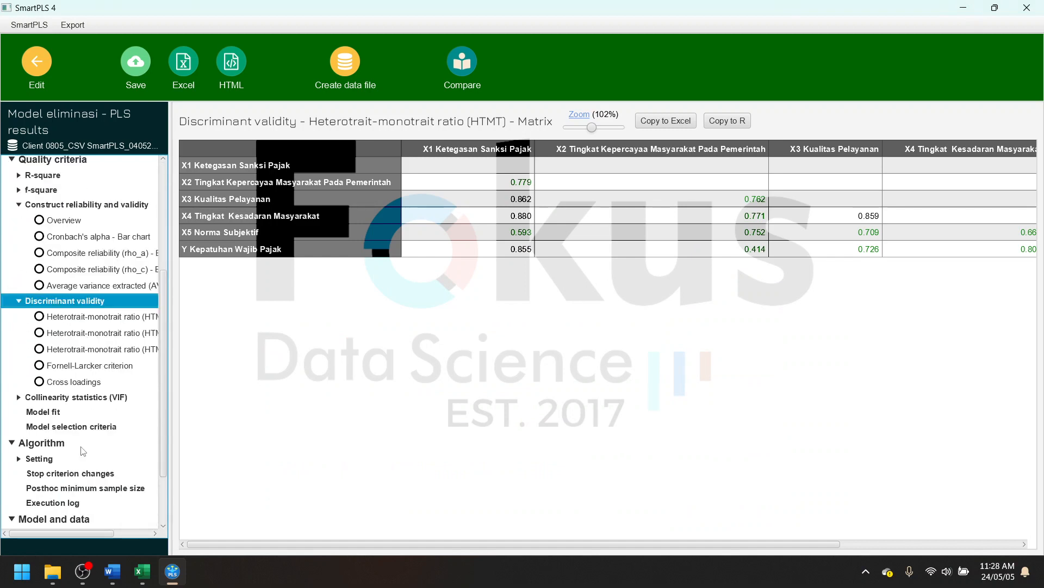
pyautogui.click(93, 398)
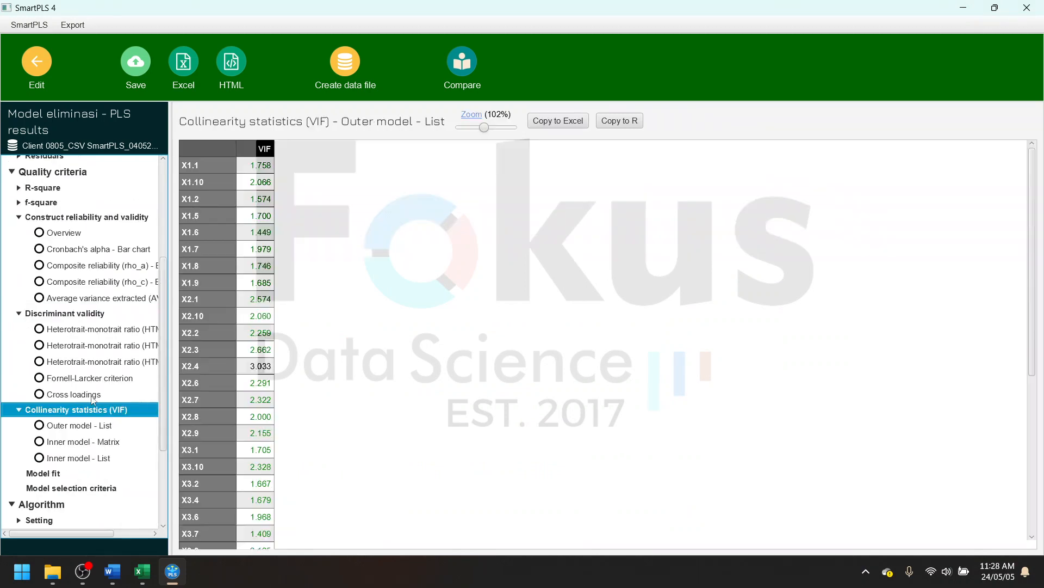
pyautogui.click(80, 441)
pyautogui.hscroll(5, 460, 363)
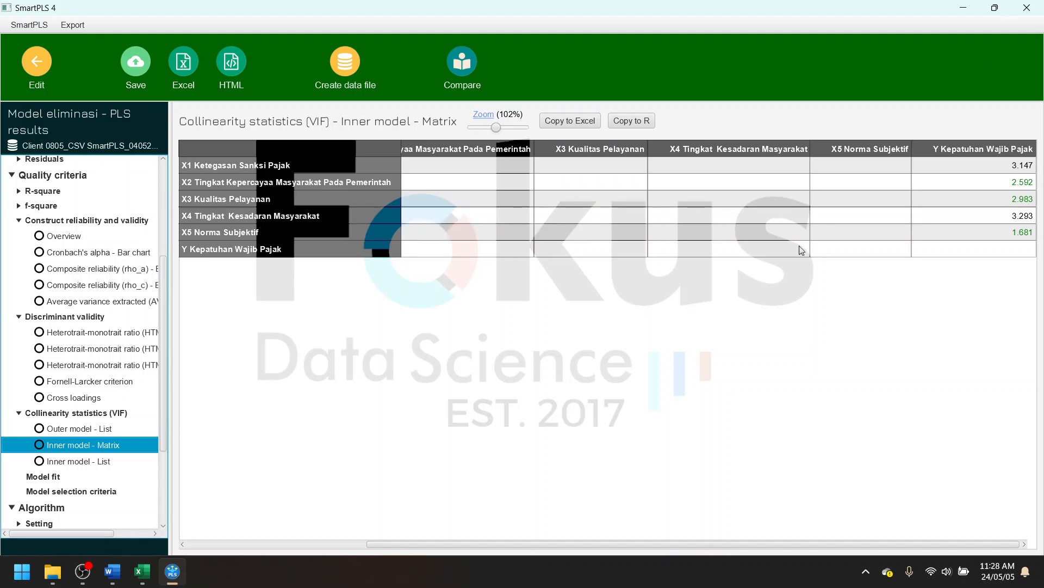
pyautogui.moveTo(170, 569)
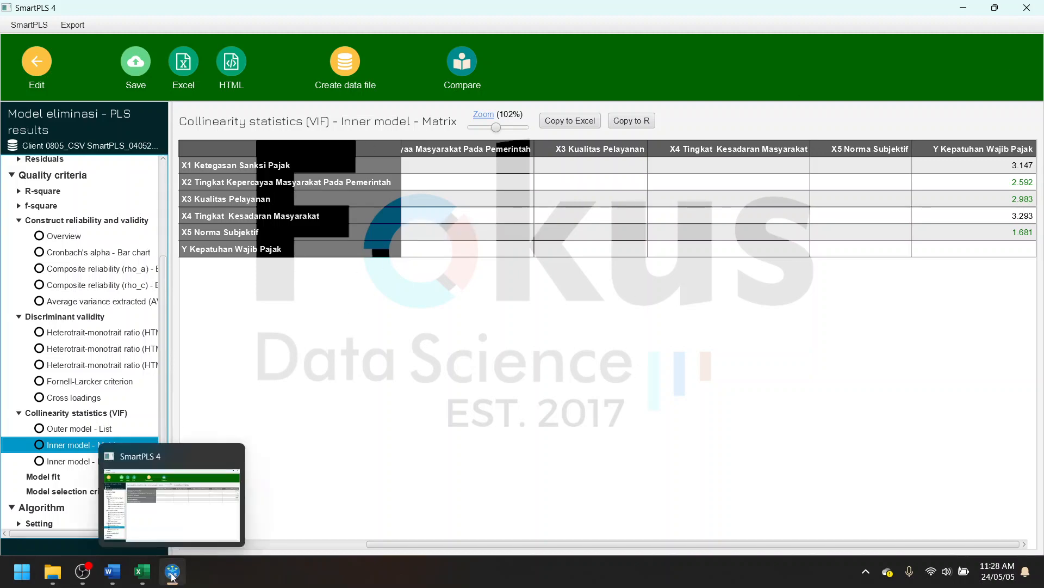
# - Switch to the Word interpretation document and review the coefficient of determination (R²) section
pyautogui.click(179, 521)
pyautogui.click(112, 572)
pyautogui.scroll(-5, 407, 405)
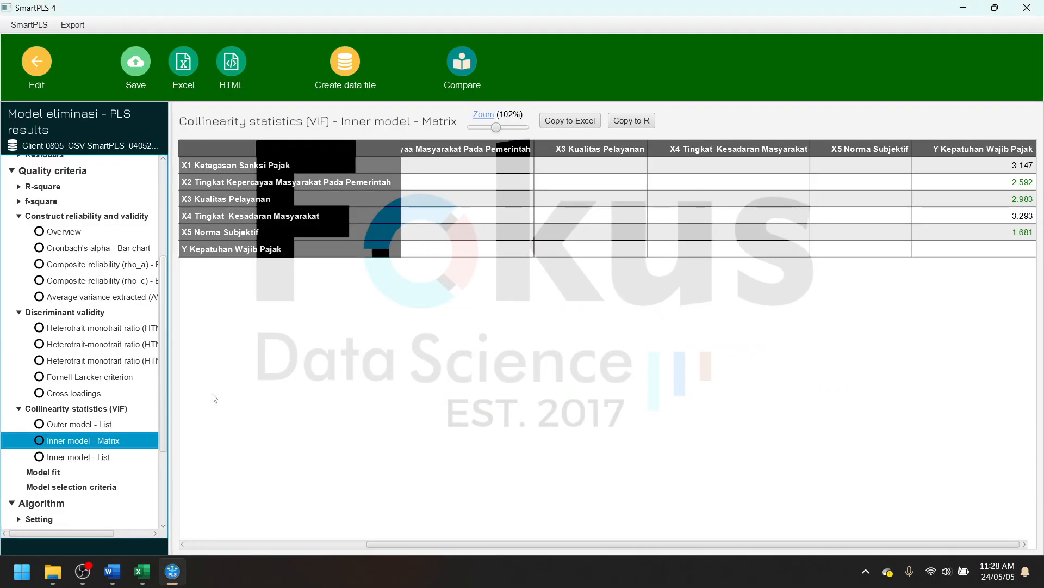
# - Return to the SmartPLS report and examine the R-square overview for Y Kepatuhan Wajib Pajak
pyautogui.click(966, 12)
pyautogui.click(49, 188)
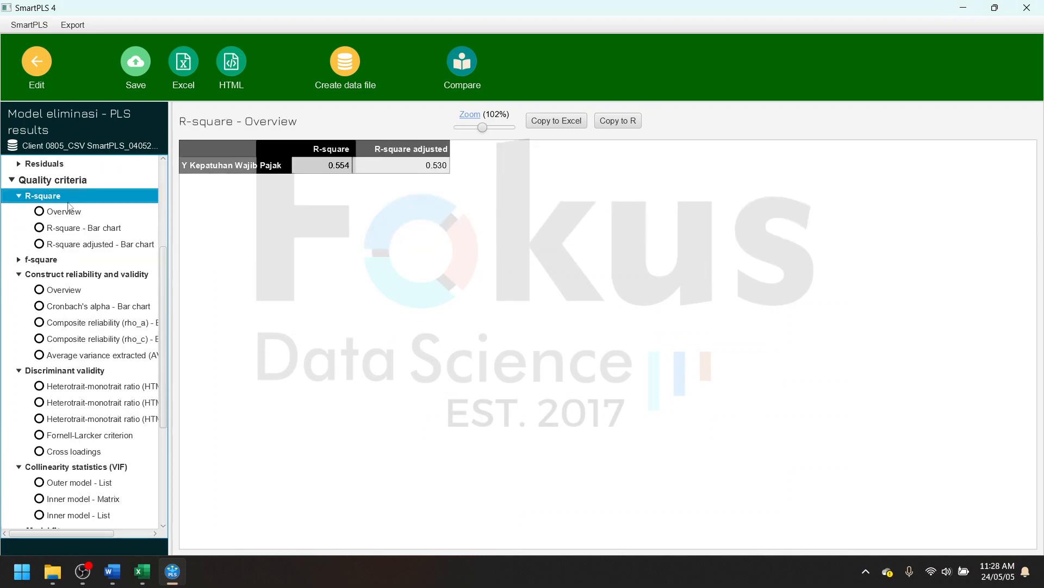
pyautogui.click(327, 166)
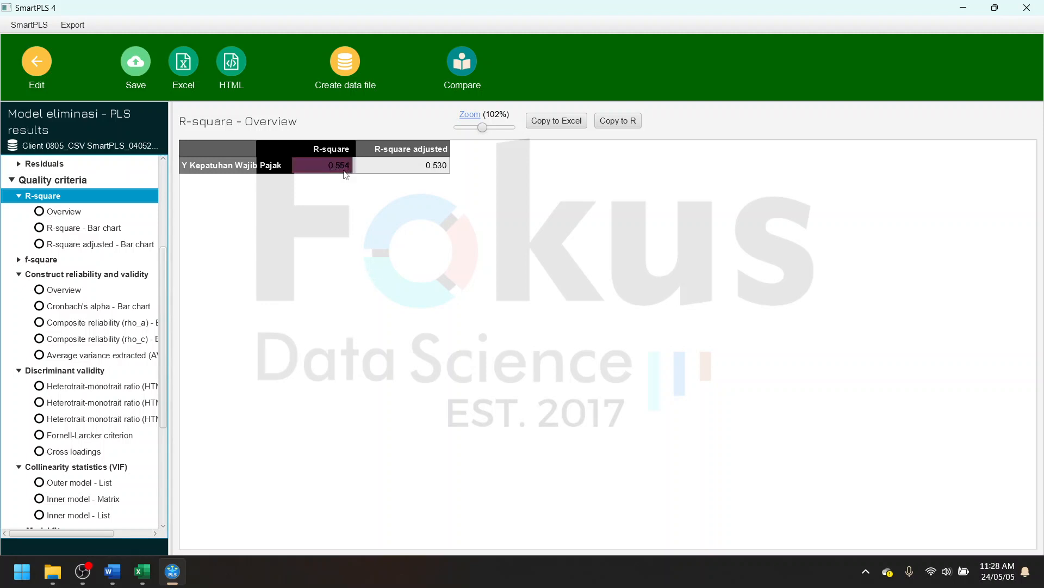
# - Examine the report's graphical output, comparing the R-square in the Y construct with the path coefficients leading to it
pyautogui.scroll(5, 70, 316)
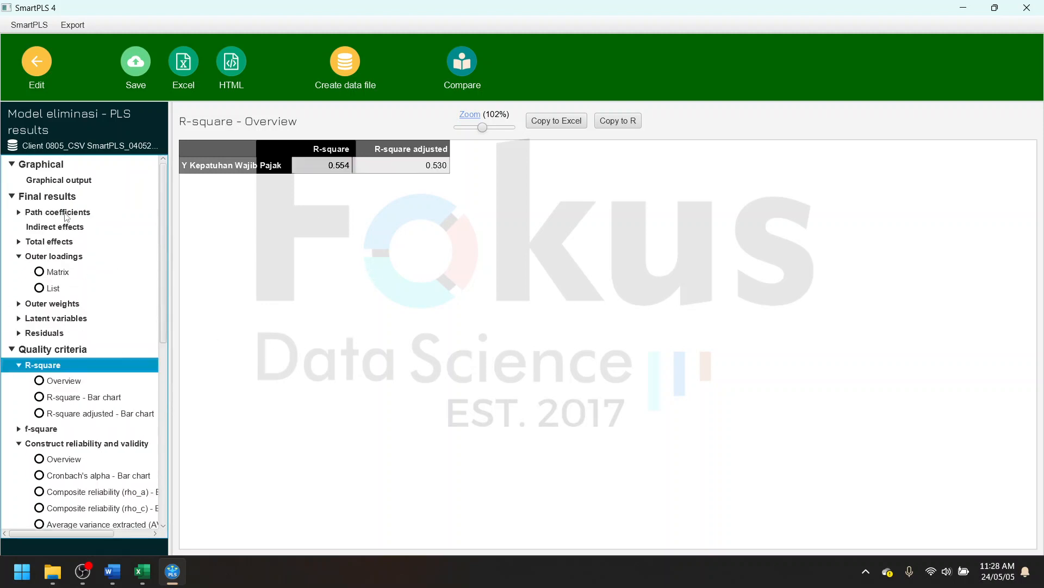
pyautogui.click(60, 180)
pyautogui.scroll(3, 693, 282)
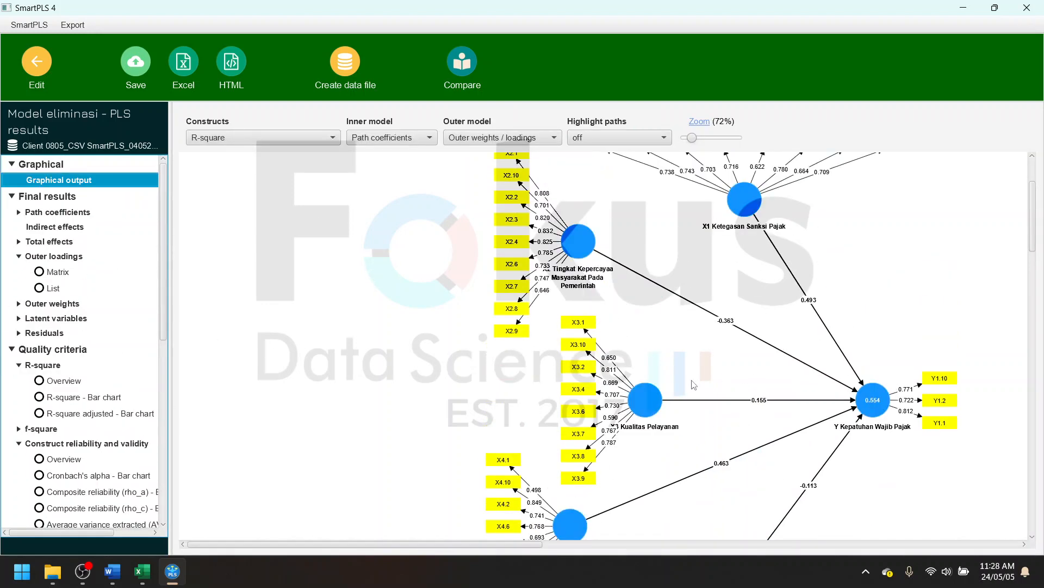
pyautogui.scroll(-2, 692, 384)
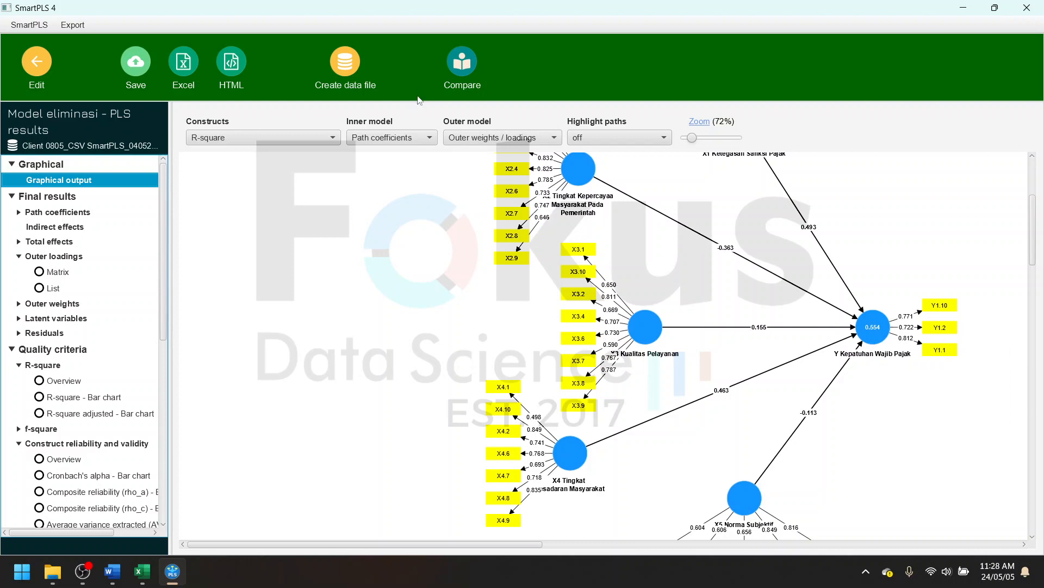
pyautogui.scroll(3, 879, 479)
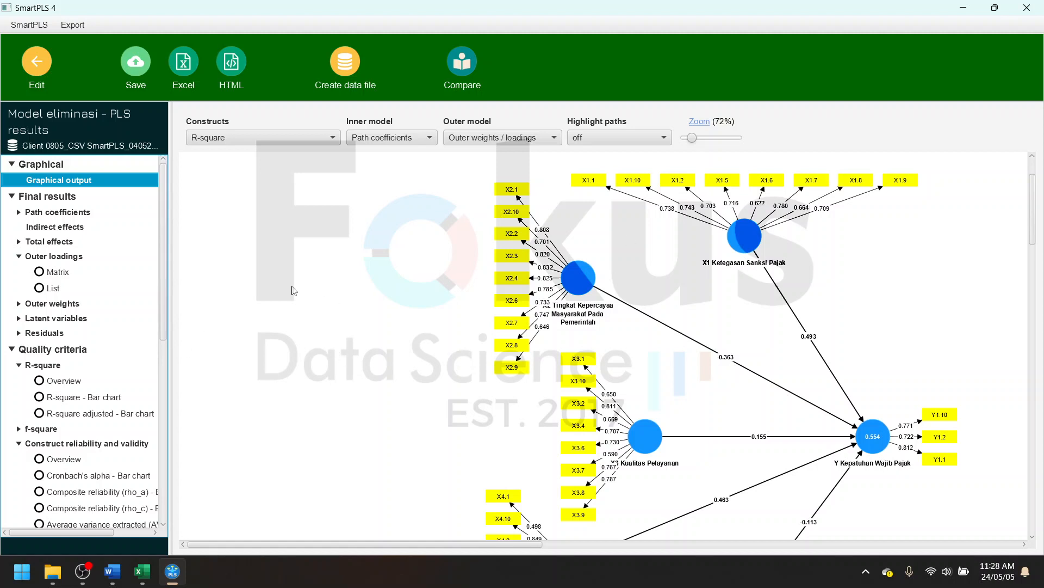
# - Switch to the Word document and review the R², Predictive relevance (Q²) and Effect size (f²) sections
pyautogui.click(112, 571)
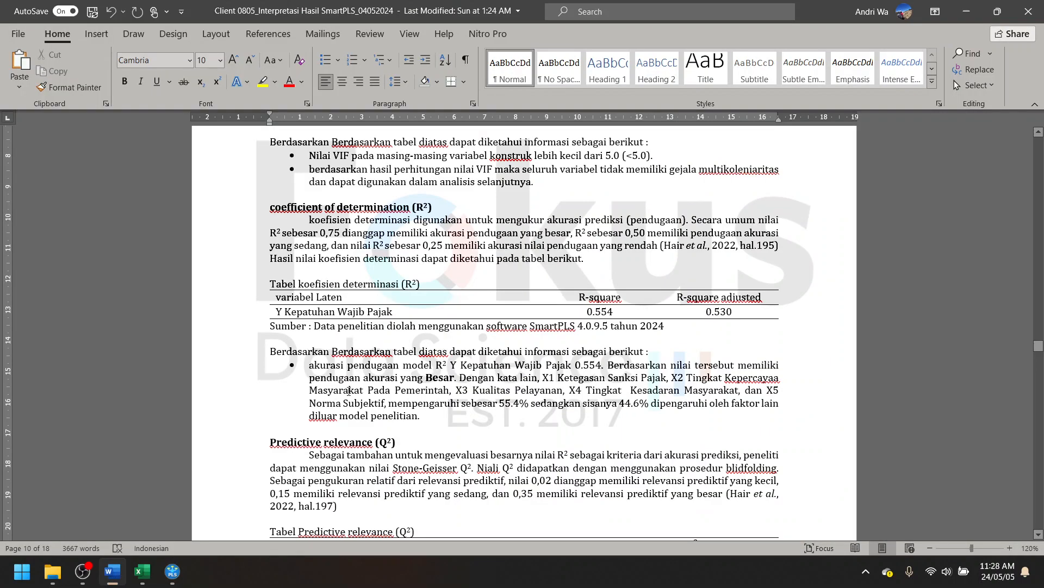
pyautogui.scroll(-5, 348, 391)
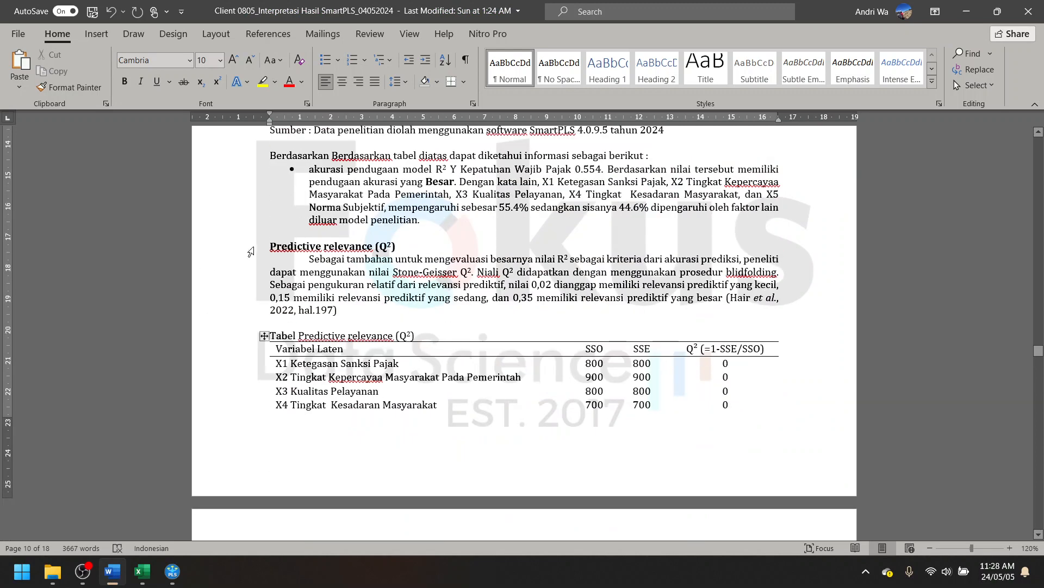
pyautogui.moveTo(309, 259); pyautogui.dragTo(392, 259)
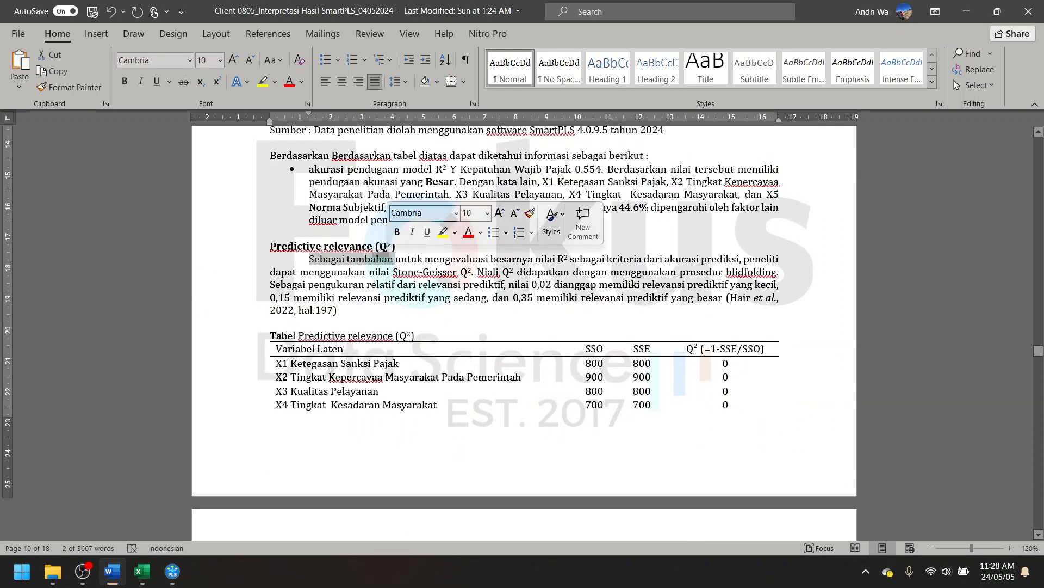
pyautogui.click(384, 285)
pyautogui.scroll(-4, 384, 286)
pyautogui.scroll(-4, 384, 287)
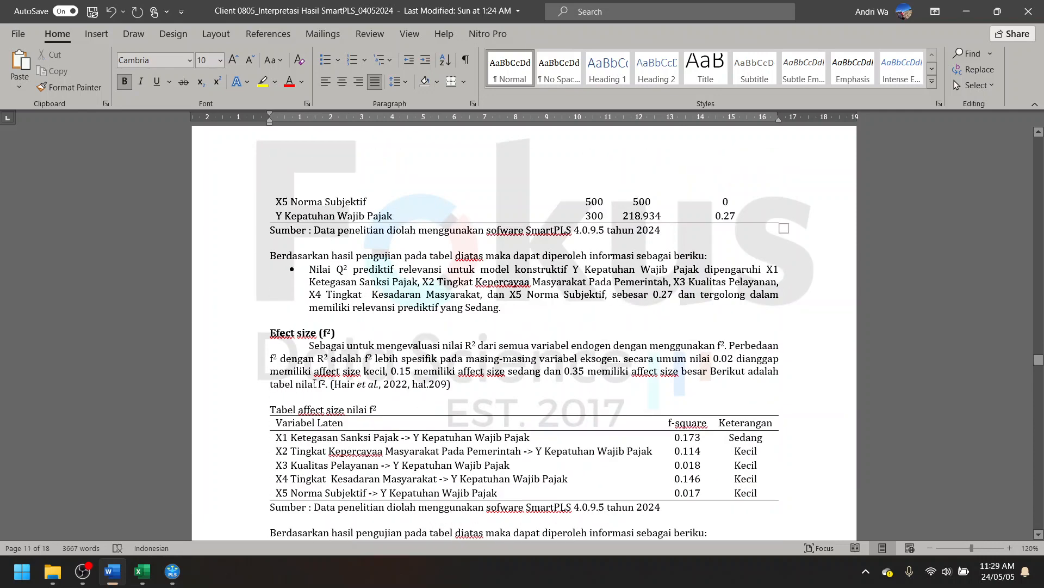
pyautogui.scroll(-3, 359, 387)
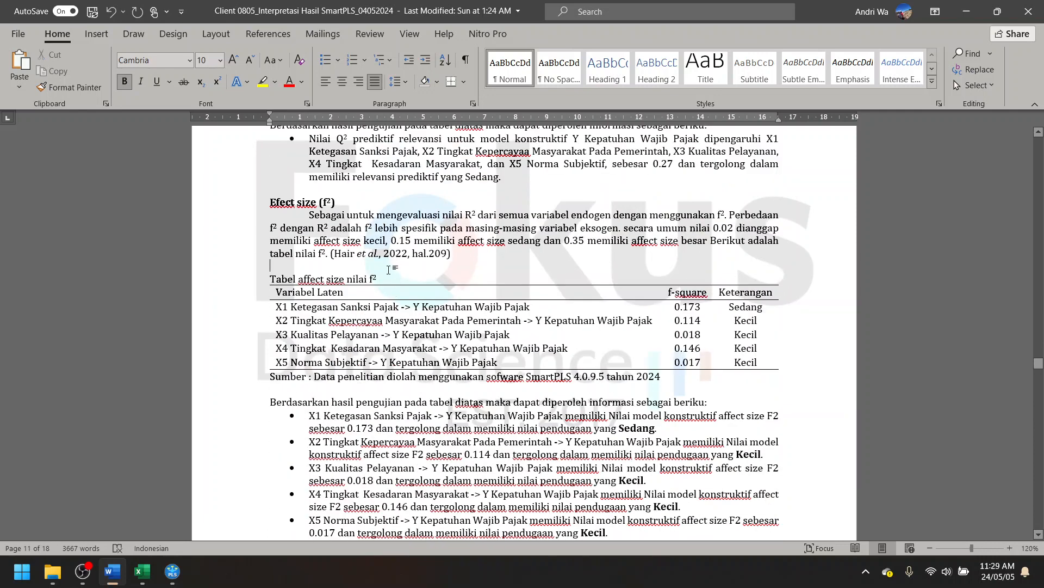
# - Return to the SmartPLS report and examine the f-square results as a matrix and as a list
pyautogui.click(172, 571)
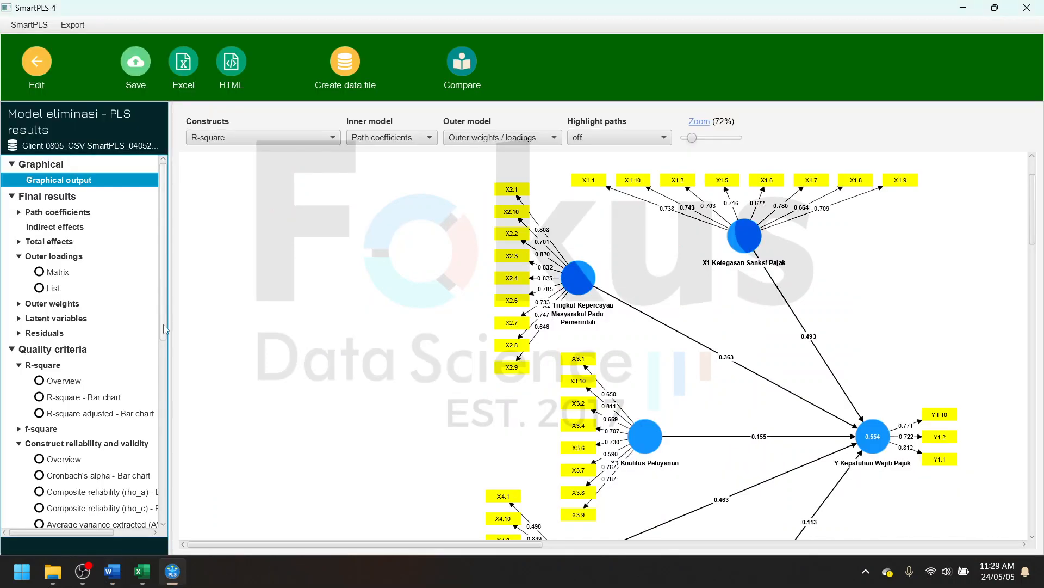
pyautogui.scroll(-3, 60, 387)
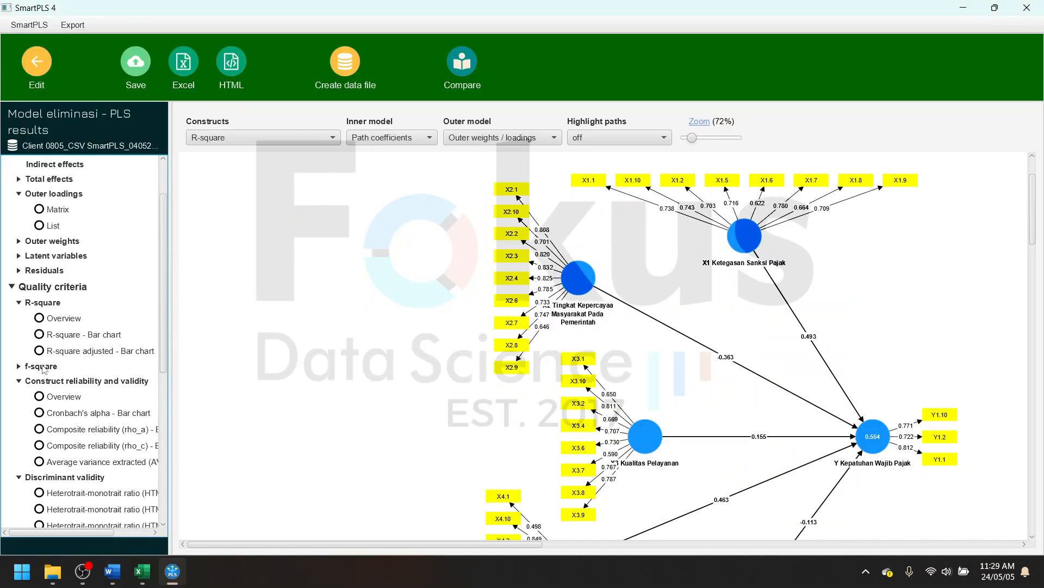
pyautogui.click(42, 366)
pyautogui.hscroll(3, 492, 327)
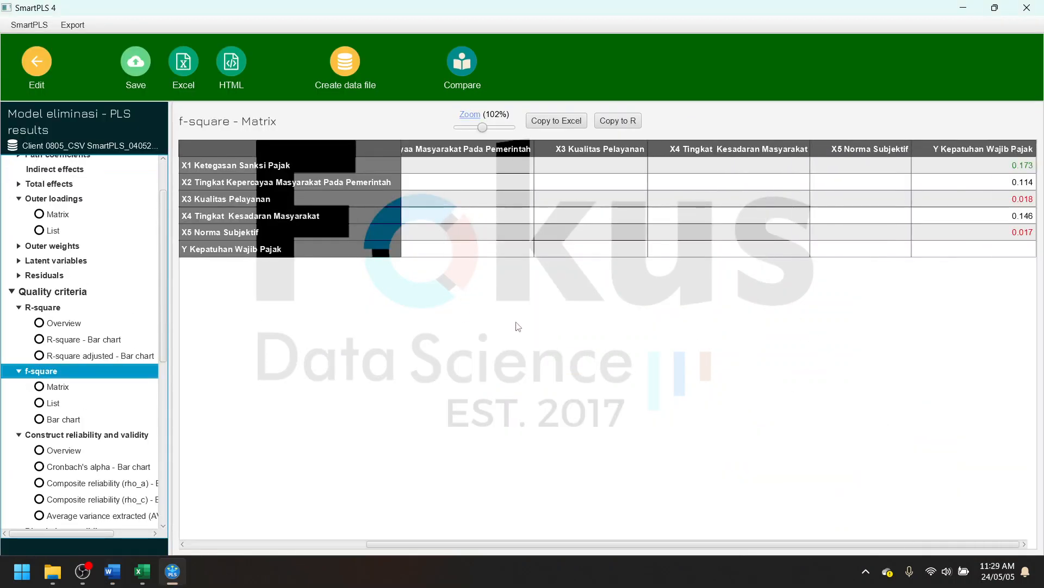
pyautogui.click(59, 386)
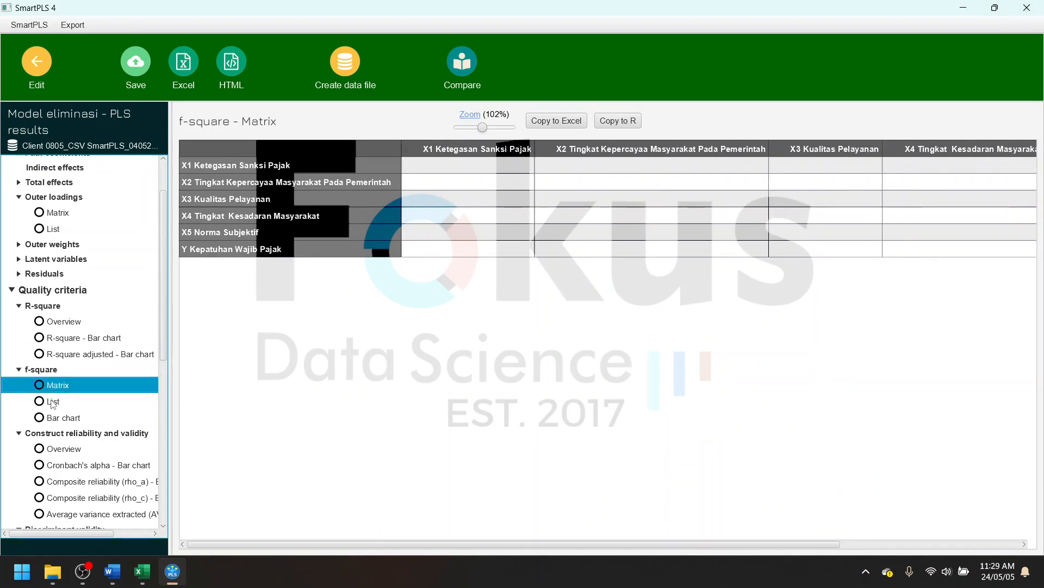
pyautogui.click(52, 403)
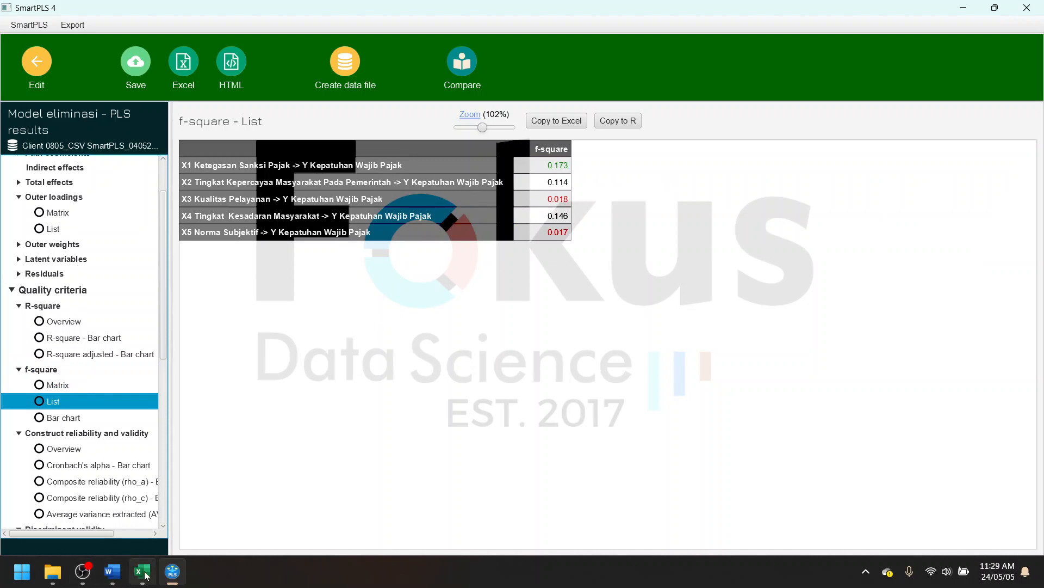
# - Switch to the Word document and review the f² thresholds, effect size table and its interpretation, returning to the Predictive relevance section
pyautogui.click(115, 578)
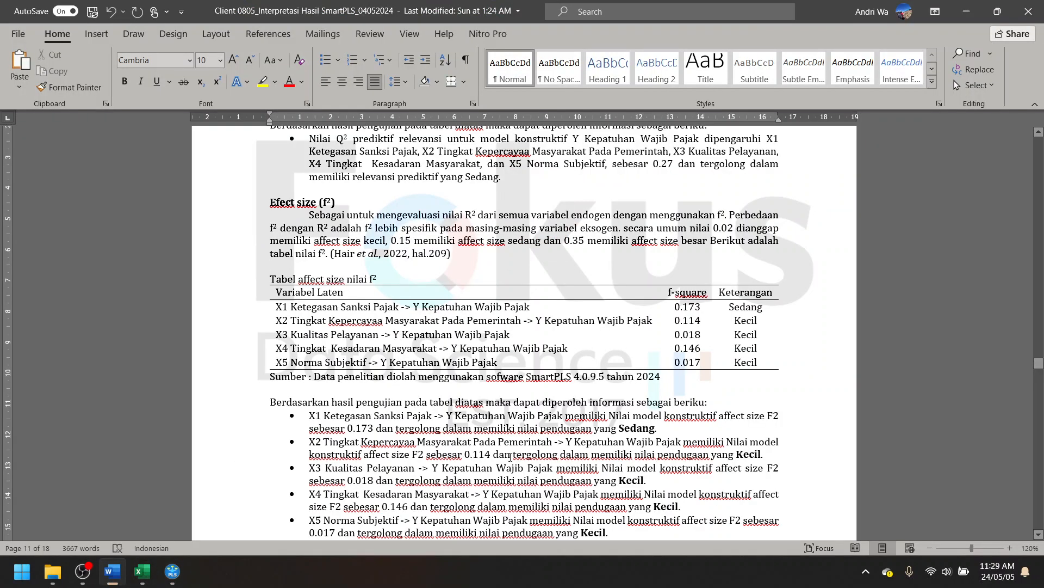
pyautogui.click(606, 400)
pyautogui.click(291, 309)
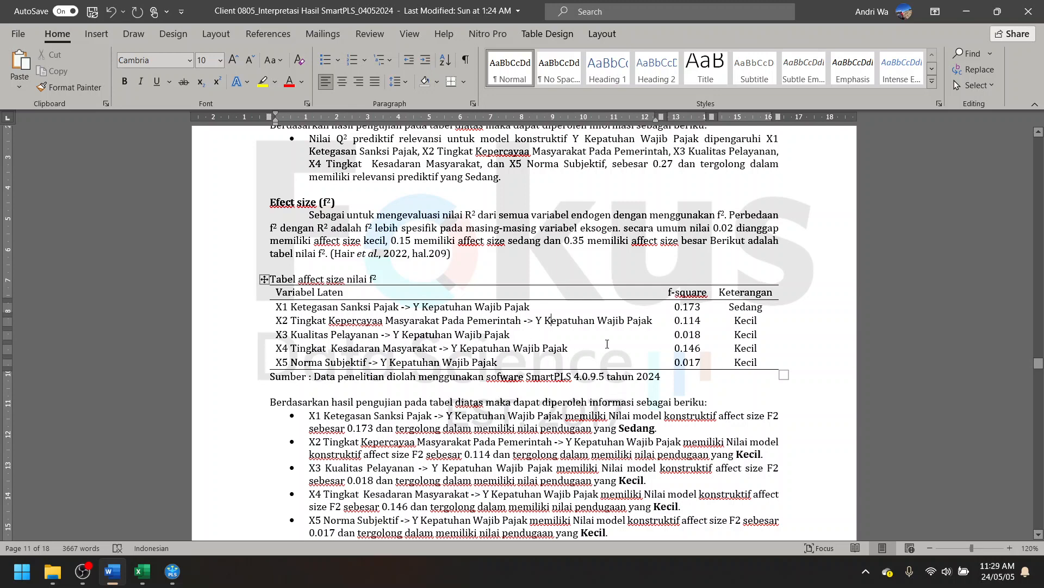
pyautogui.moveTo(676, 314)
pyautogui.mouseDown()
pyautogui.moveTo(691, 361)
pyautogui.moveTo(658, 336)
pyautogui.moveTo(674, 308)
pyautogui.mouseUp()
pyautogui.click(696, 363)
pyautogui.click(469, 276)
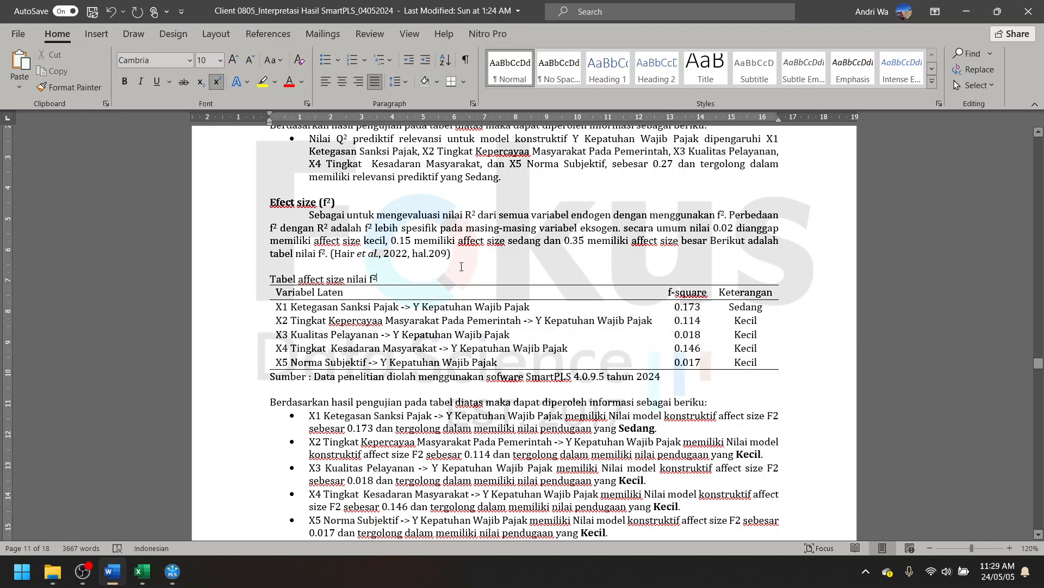
pyautogui.moveTo(461, 266); pyautogui.dragTo(717, 215)
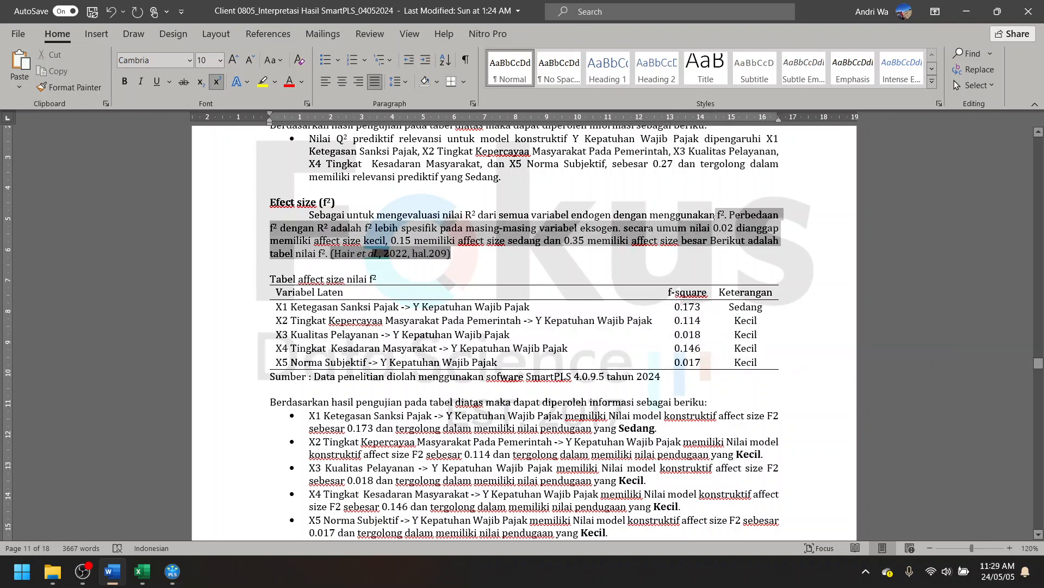
pyautogui.click(741, 306)
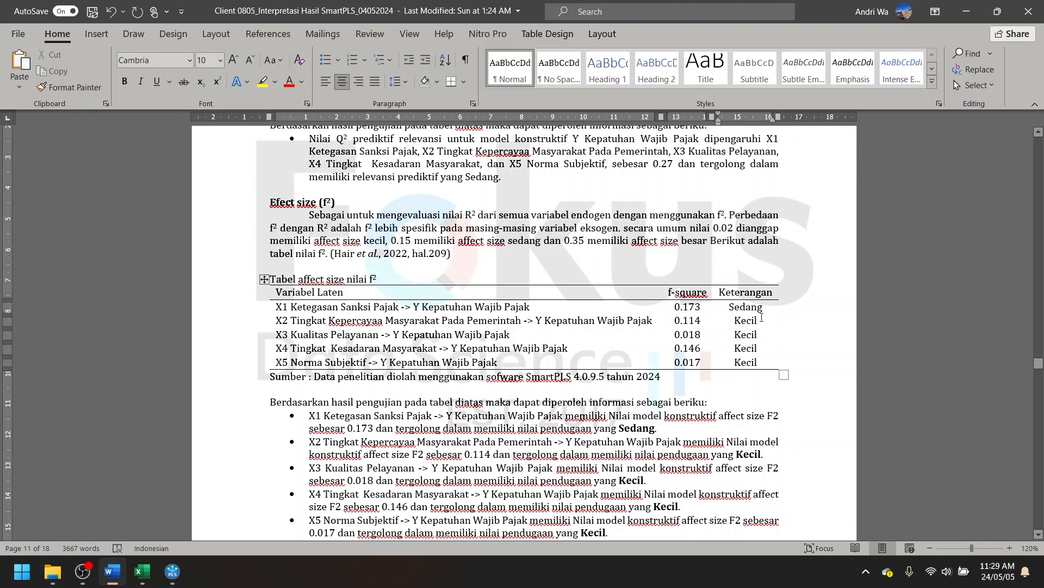
pyautogui.click(663, 402)
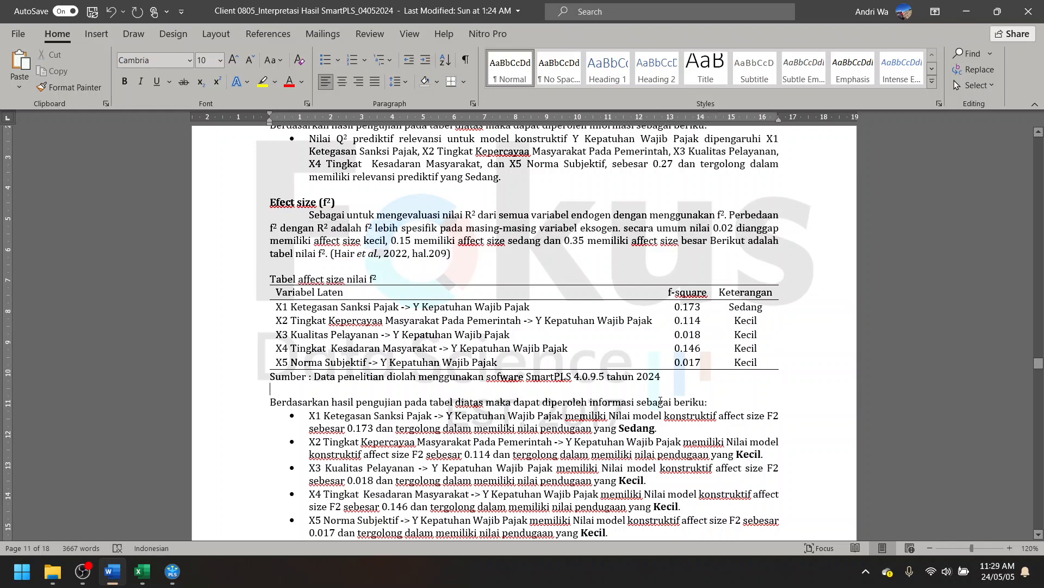
pyautogui.scroll(-2, 665, 403)
pyautogui.scroll(7, 664, 405)
pyautogui.scroll(4, 664, 404)
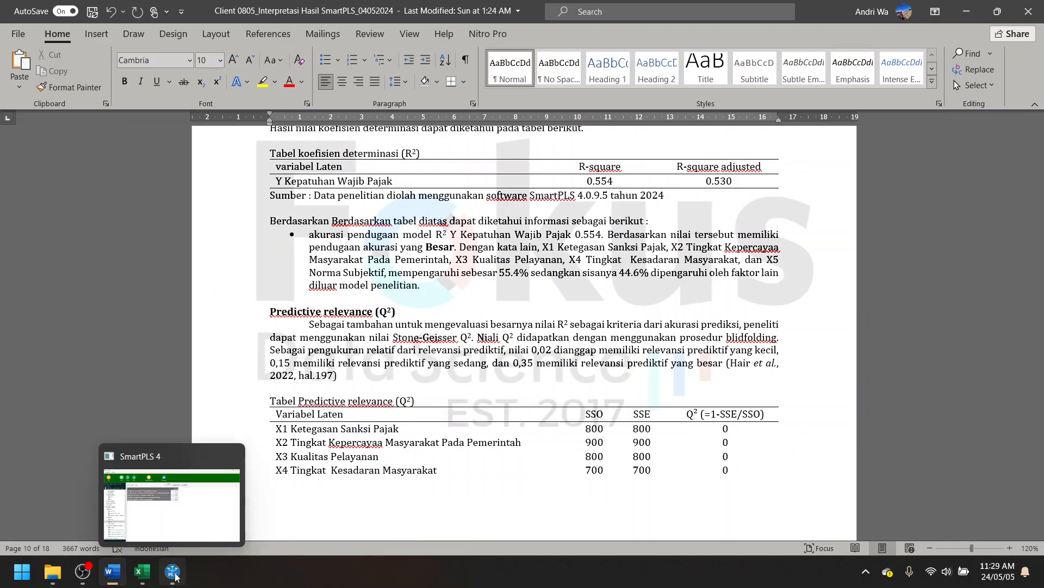
# - In SmartPLS, run Blindfolding on the Model eliminasi model and open the construct cross-validated redundancy totals
pyautogui.click(146, 490)
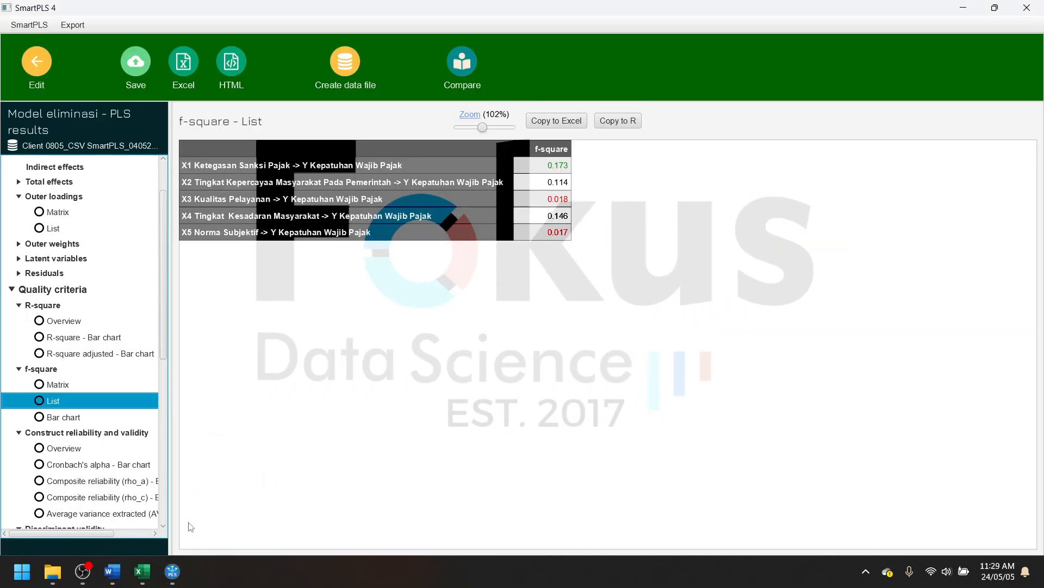
pyautogui.click(39, 76)
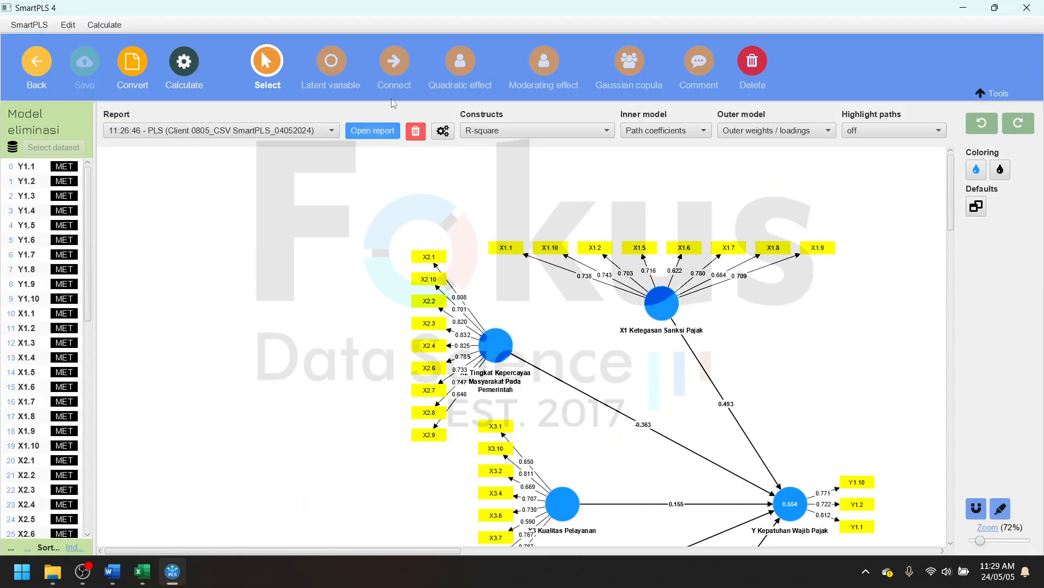
pyautogui.click(191, 73)
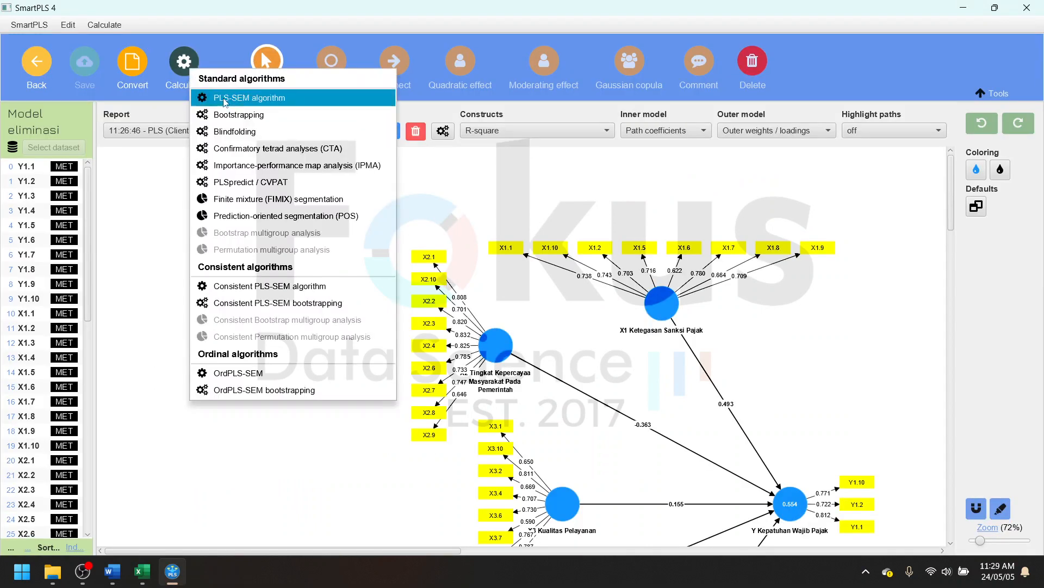
pyautogui.click(246, 132)
pyautogui.click(697, 491)
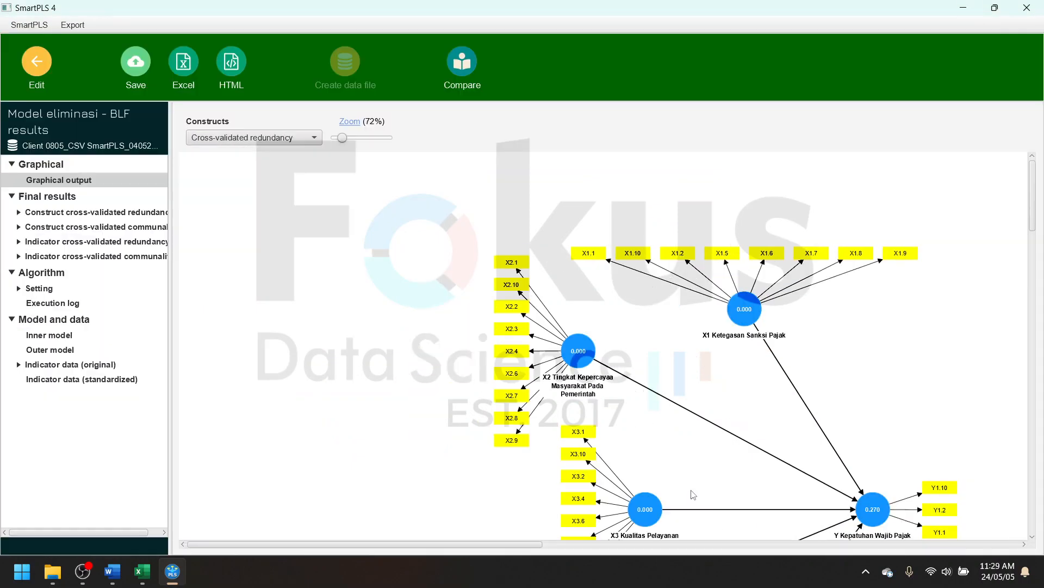
pyautogui.scroll(-3, 537, 388)
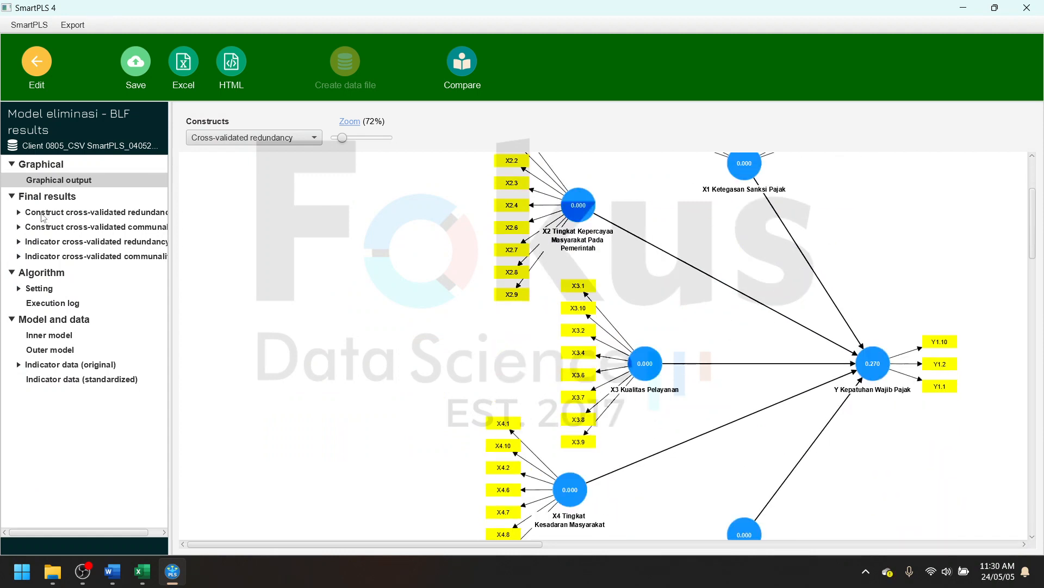
pyautogui.click(142, 213)
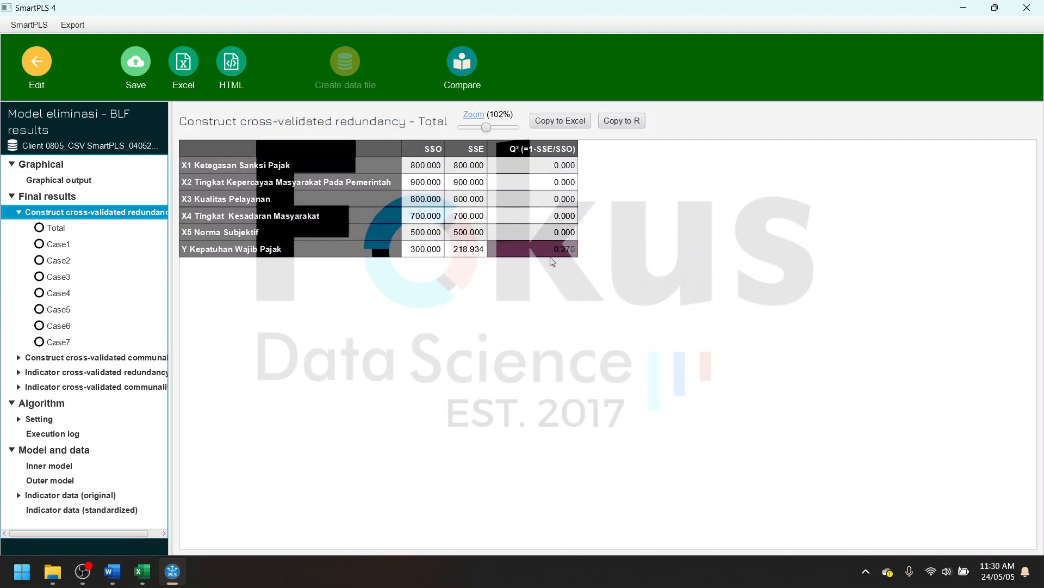
# - Switch to the Word document and review the Predictive relevance (Q²) criteria, table and interpretation for Y Kepatuhan Wajib Pajak
pyautogui.click(140, 574)
pyautogui.click(115, 572)
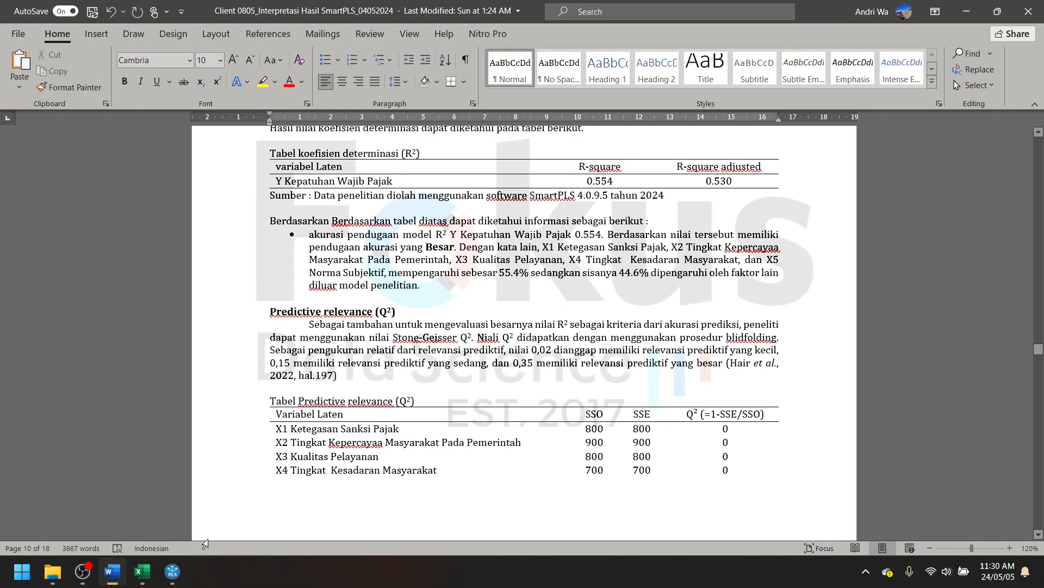
pyautogui.scroll(-3, 482, 336)
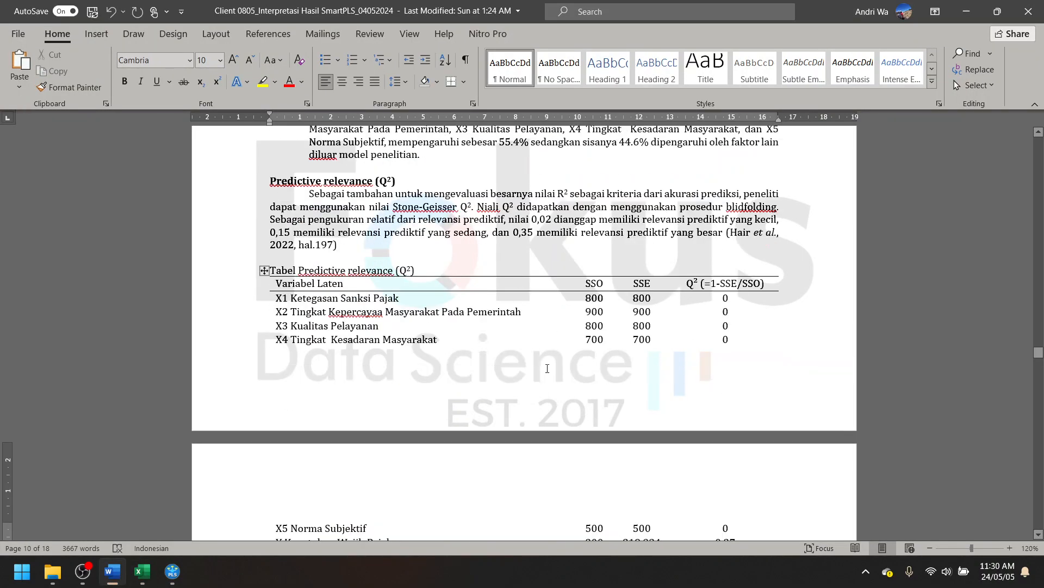
pyautogui.scroll(-4, 547, 368)
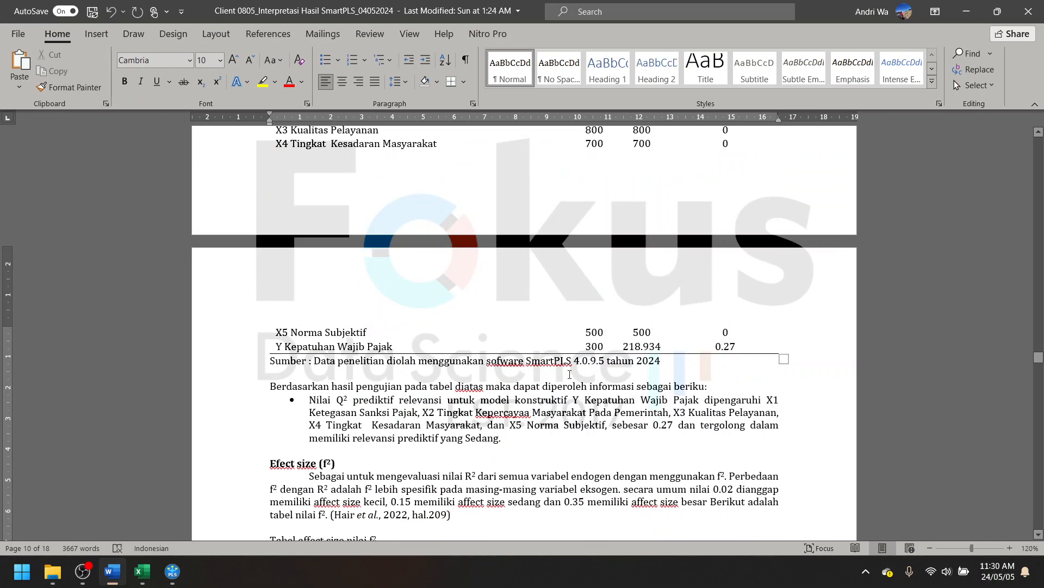
pyautogui.click(475, 447)
pyautogui.scroll(5, 571, 265)
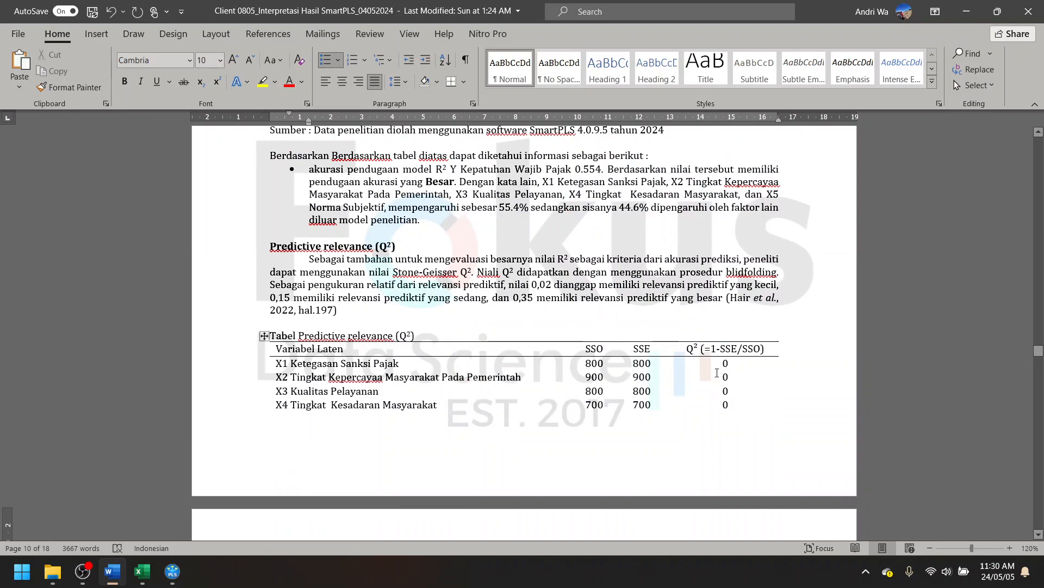
pyautogui.doubleClick(560, 501)
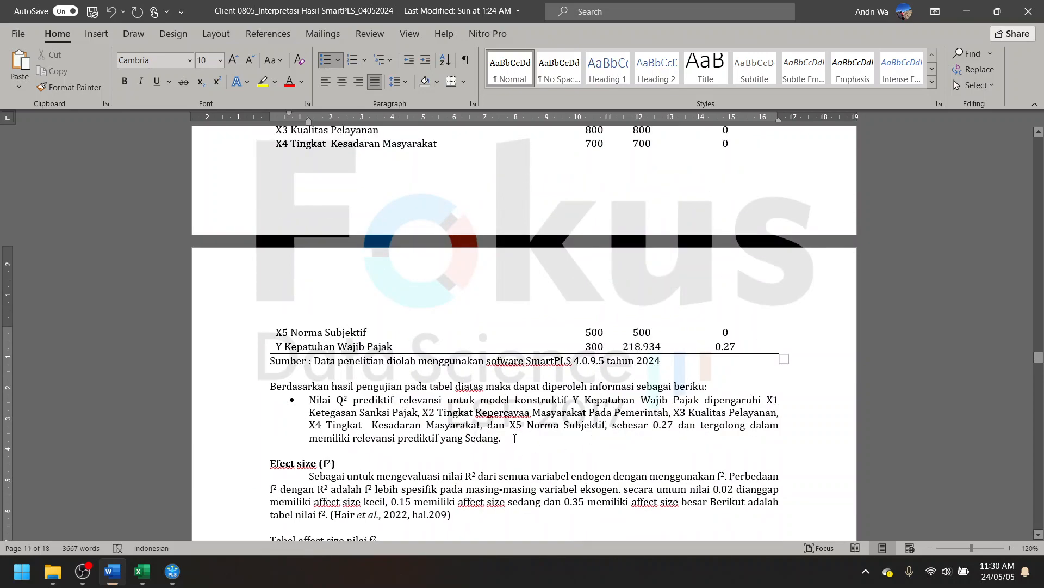
# - Review the Q² relevance category for Y Kepatuhan Wajib Pajak and the Uji Hipotesis Penelitian path diagram in the Word document
pyautogui.click(515, 439)
pyautogui.doubleClick(487, 439)
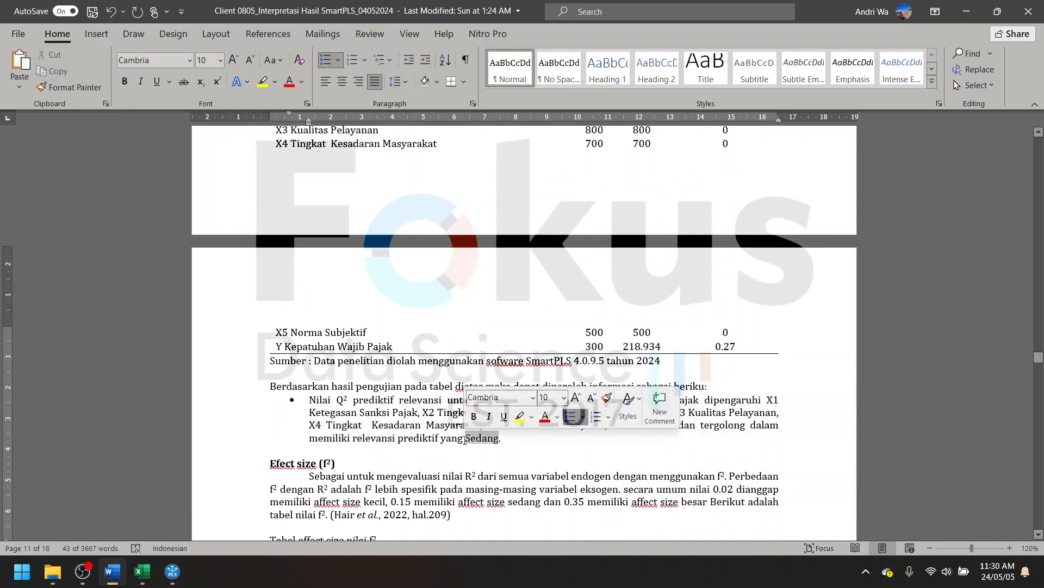
pyautogui.scroll(-12, 462, 451)
pyautogui.scroll(-10, 462, 450)
pyautogui.scroll(5, 462, 450)
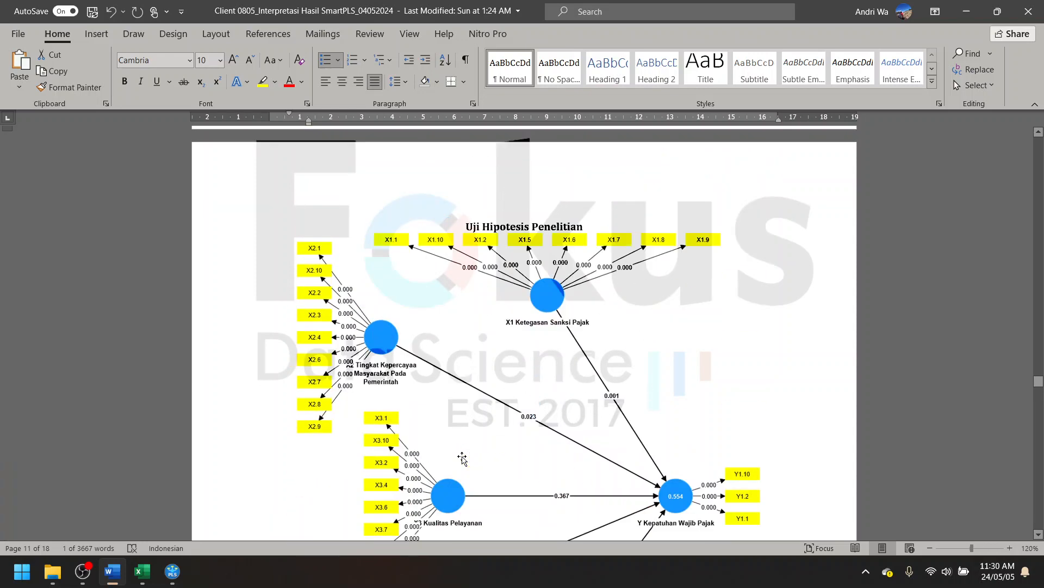
pyautogui.scroll(-3, 555, 388)
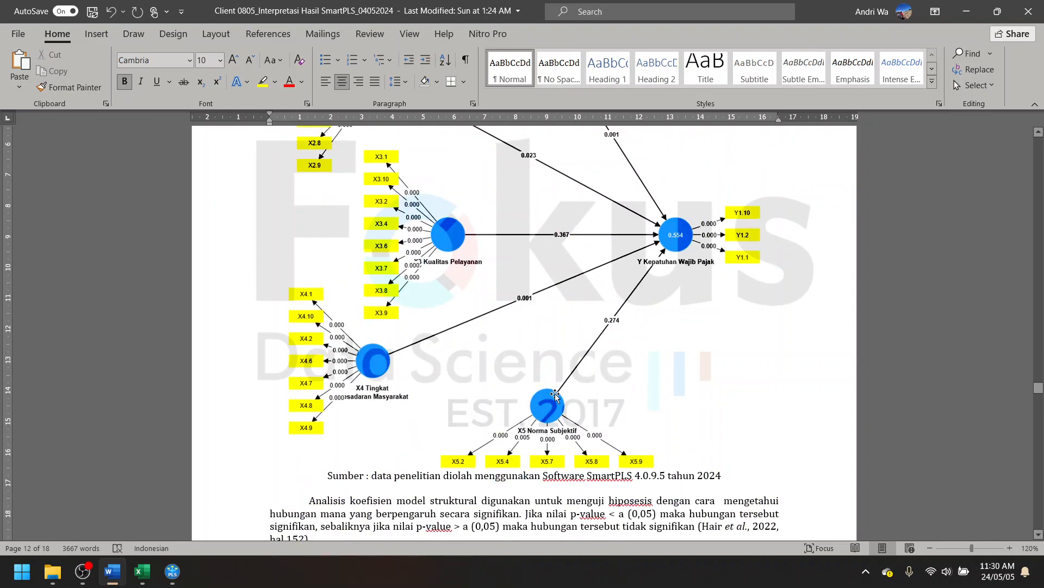
pyautogui.scroll(2, 555, 387)
# - Switch to SmartPLS and run Bootstrapping on the Model eliminasi model with 5000 subsamples, a two-tailed test and a 0.05 significance level
pyautogui.click(967, 11)
pyautogui.click(612, 313)
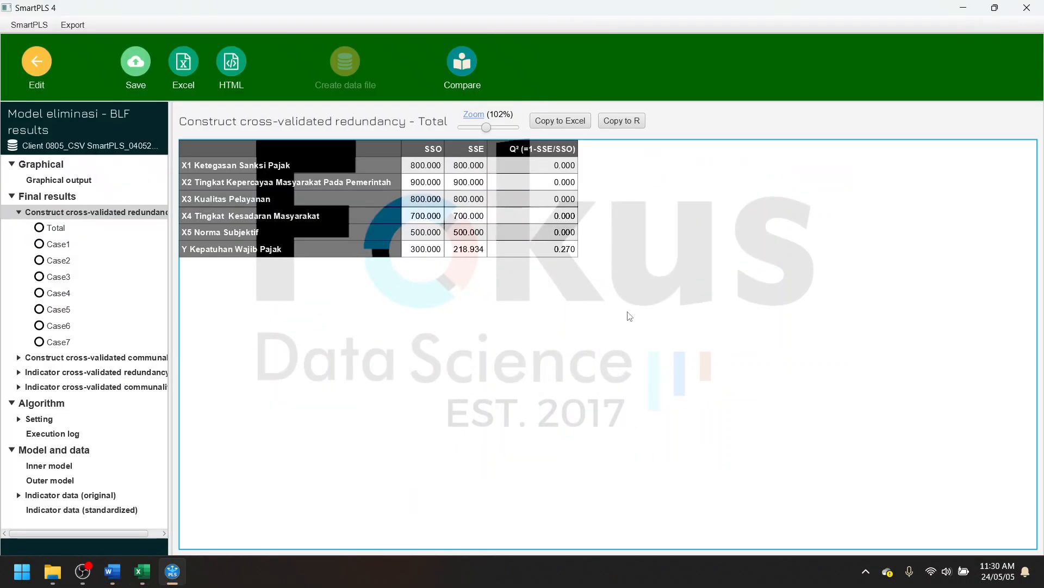
pyautogui.click(45, 72)
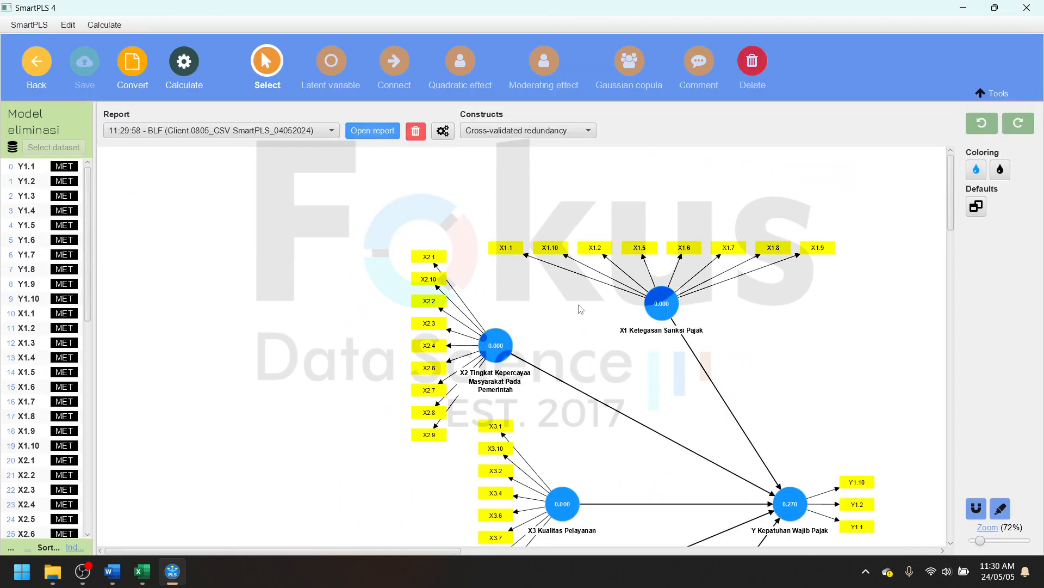
pyautogui.click(104, 25)
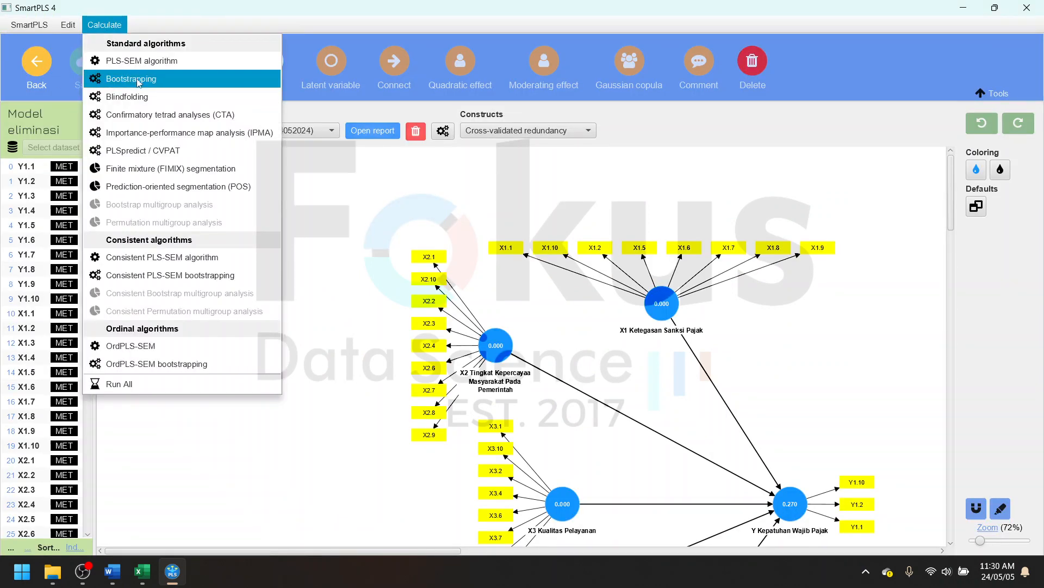
pyautogui.click(137, 79)
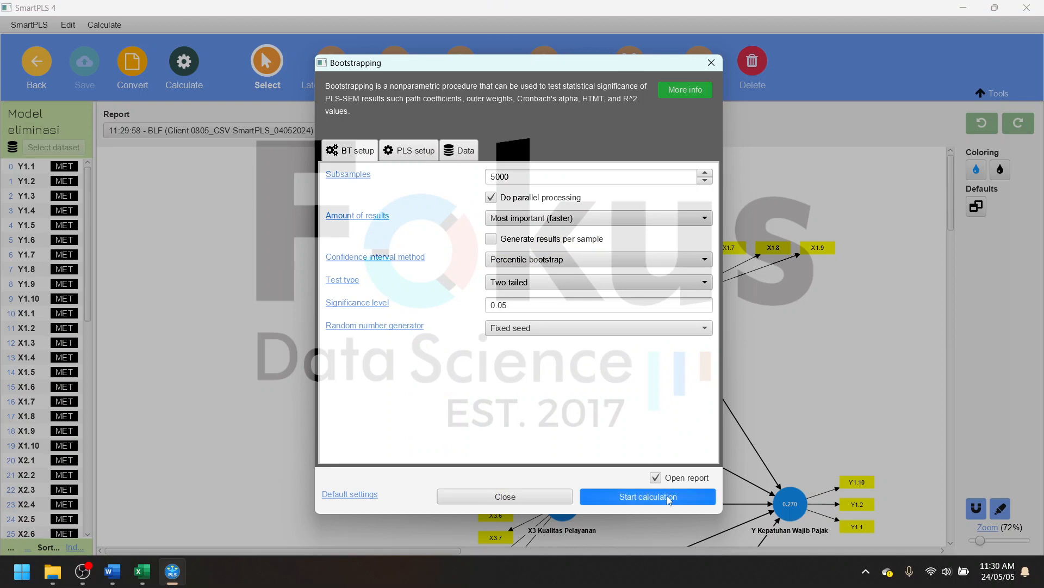
pyautogui.click(680, 496)
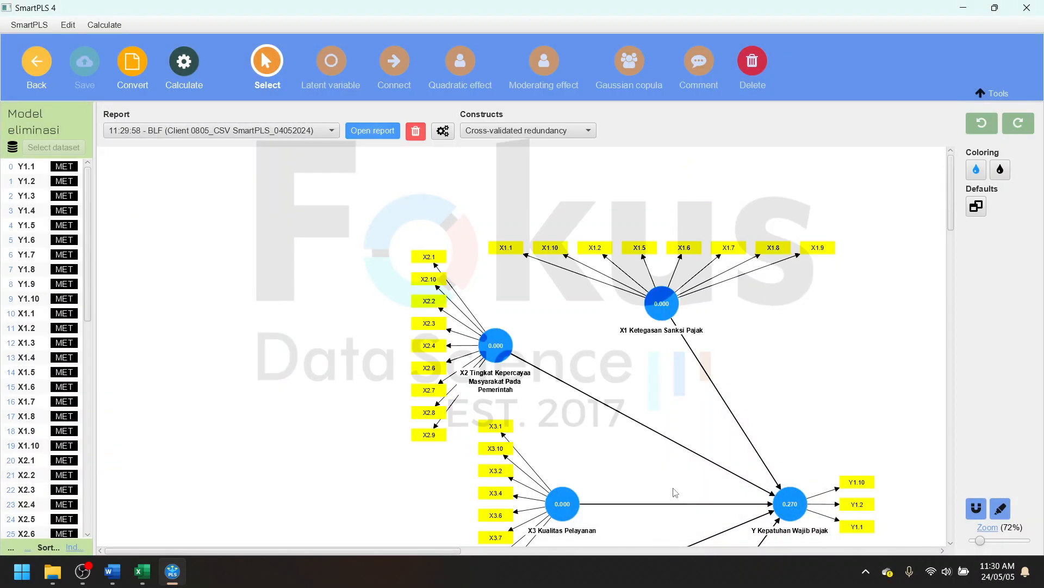
# - Examine the p-values in the bootstrapping path diagram and open the path coefficients table with T statistics and p-values
pyautogui.scroll(-2, 723, 452)
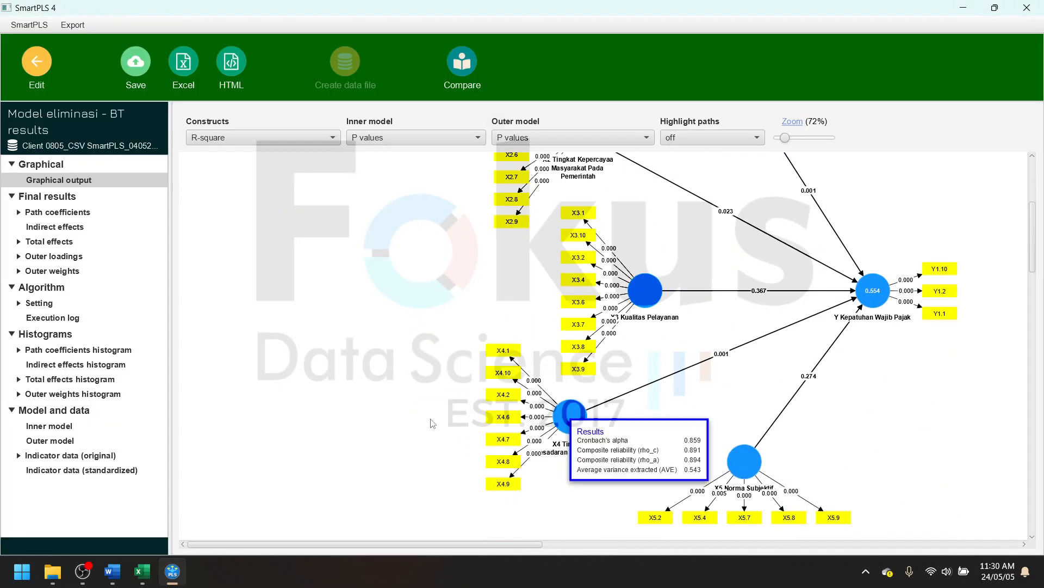
pyautogui.scroll(4, 723, 452)
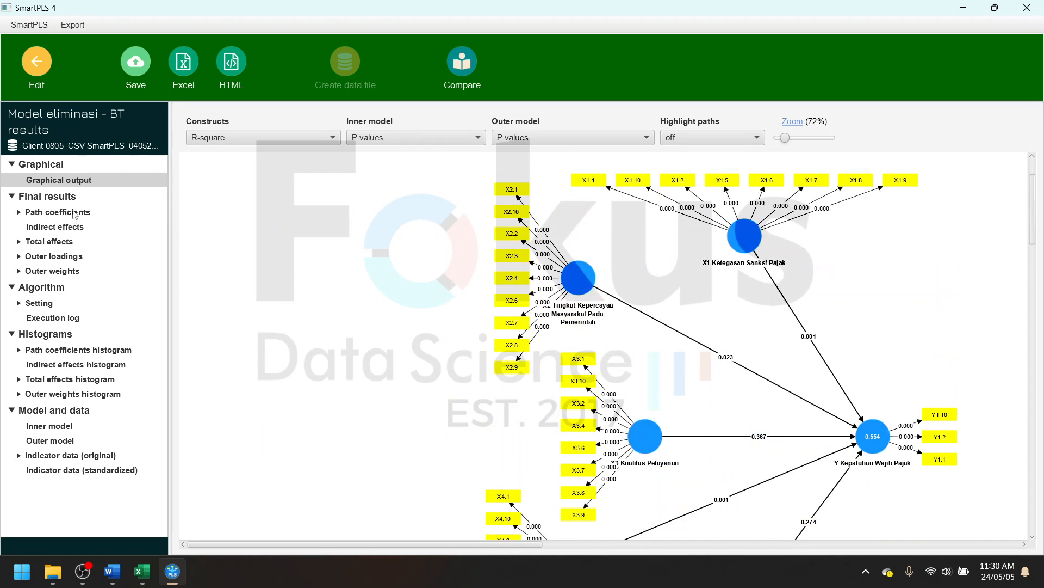
pyautogui.click(74, 212)
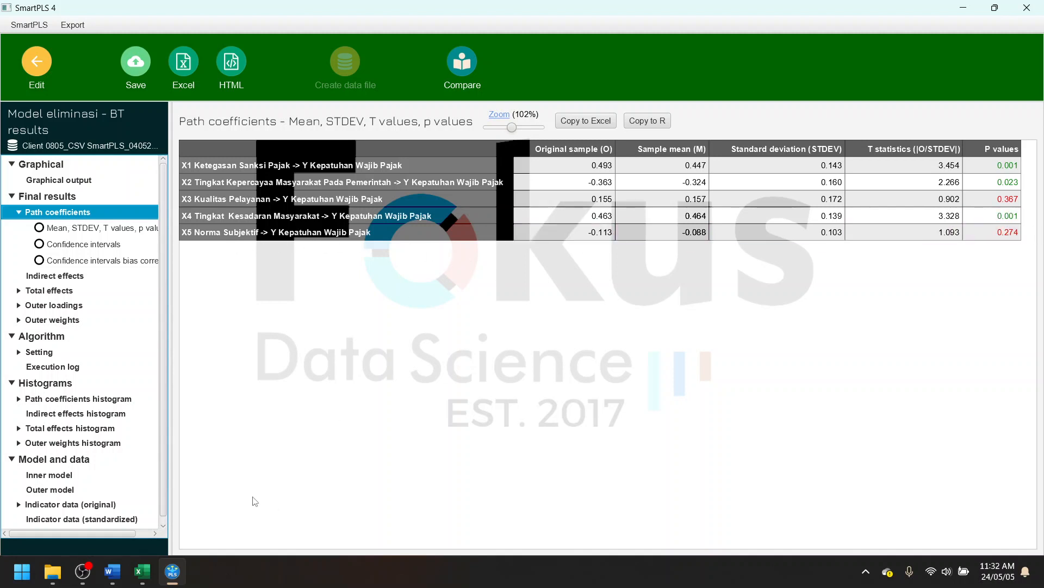
# - Switch to the Word document and look through the hypothesis test section and the appended outer loadings and reliability tables
pyautogui.moveTo(181, 573)
pyautogui.click(114, 574)
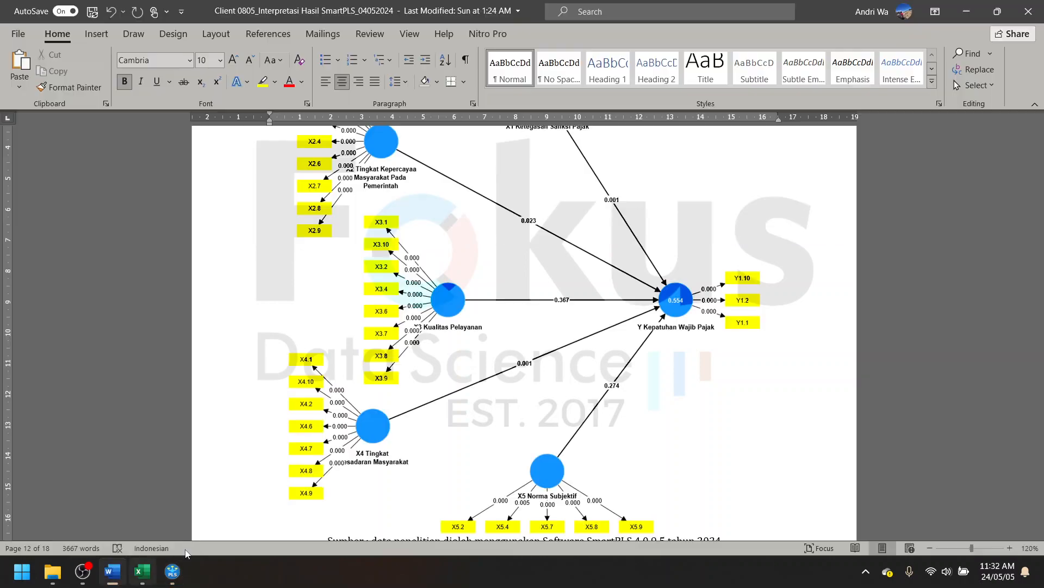
pyautogui.scroll(-10, 579, 401)
pyautogui.scroll(-20, 578, 400)
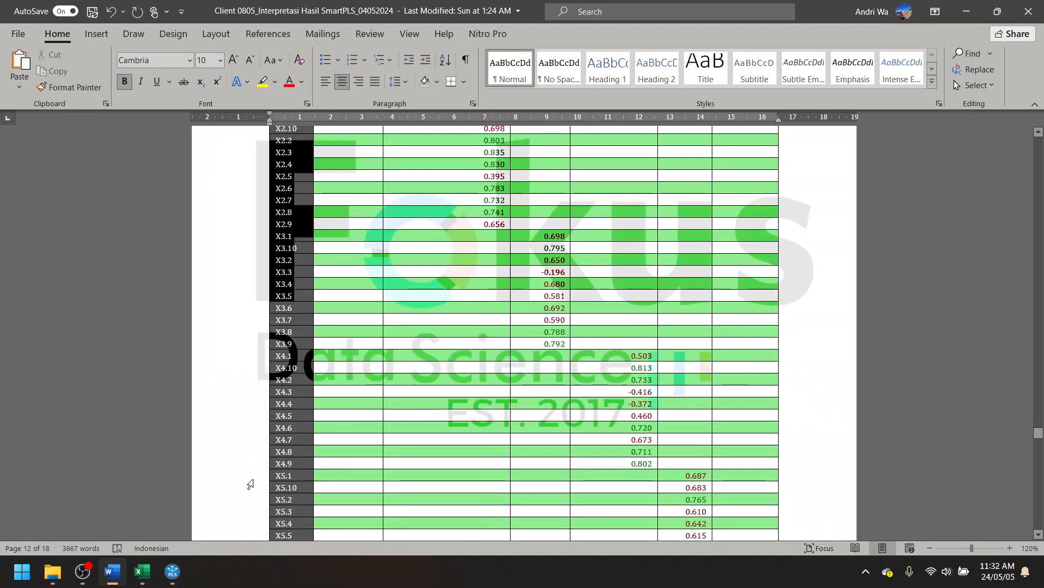
pyautogui.scroll(-20, 566, 404)
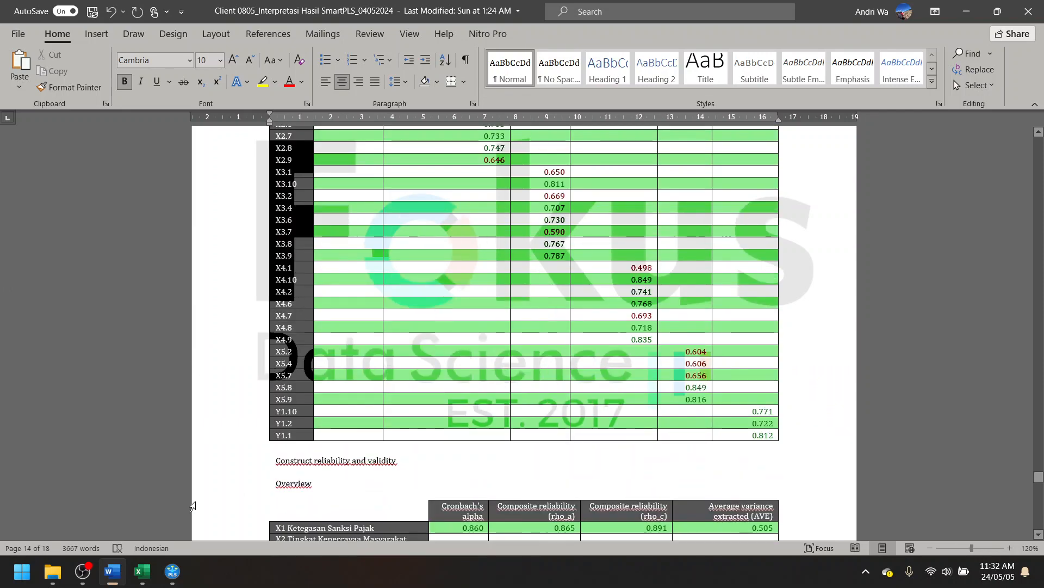
pyautogui.click(90, 576)
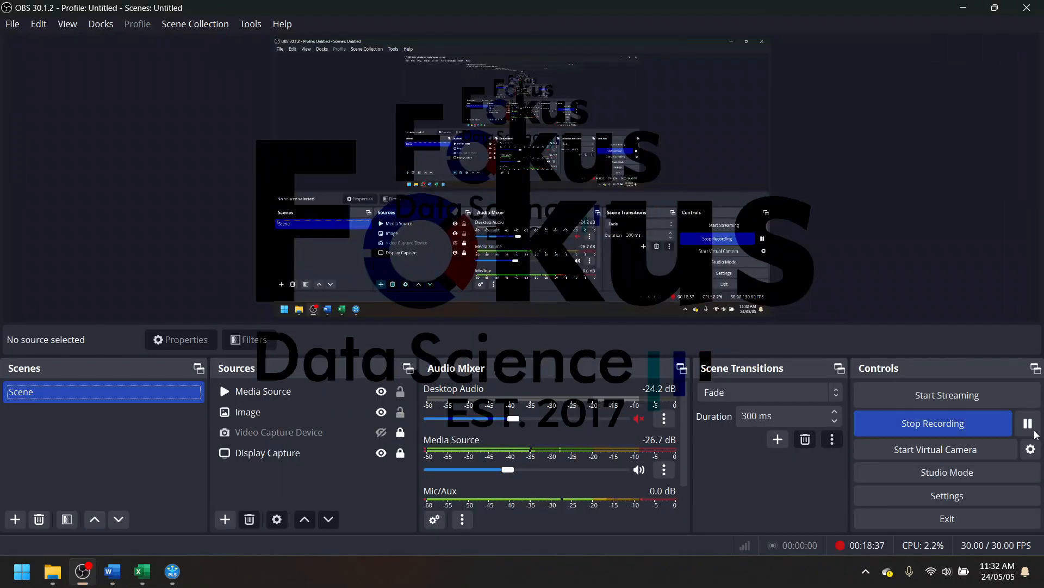